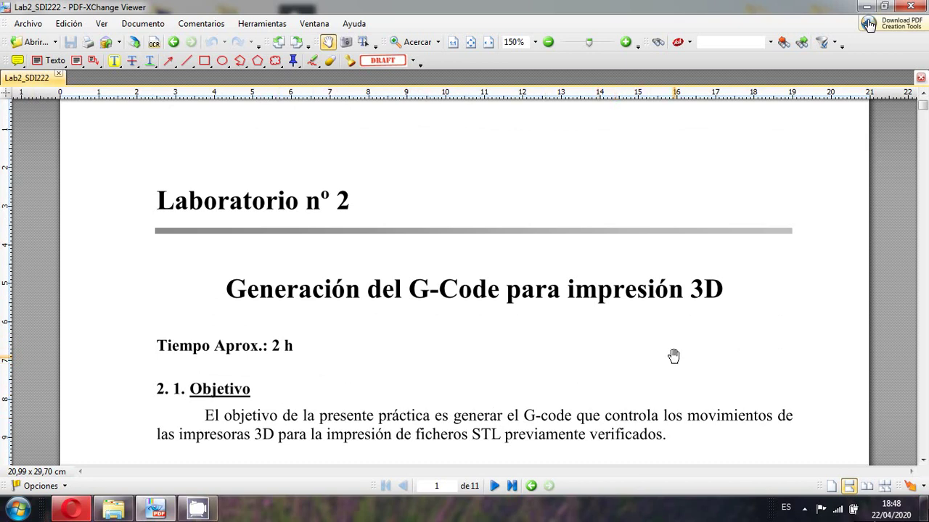
Read the lab guide from the objective to section 2.3 on visualizing the slicing process in Netfabb.
{"action": "left_click_drag", "start_coordinate": [338, 380], "coordinate": [330, 327]}
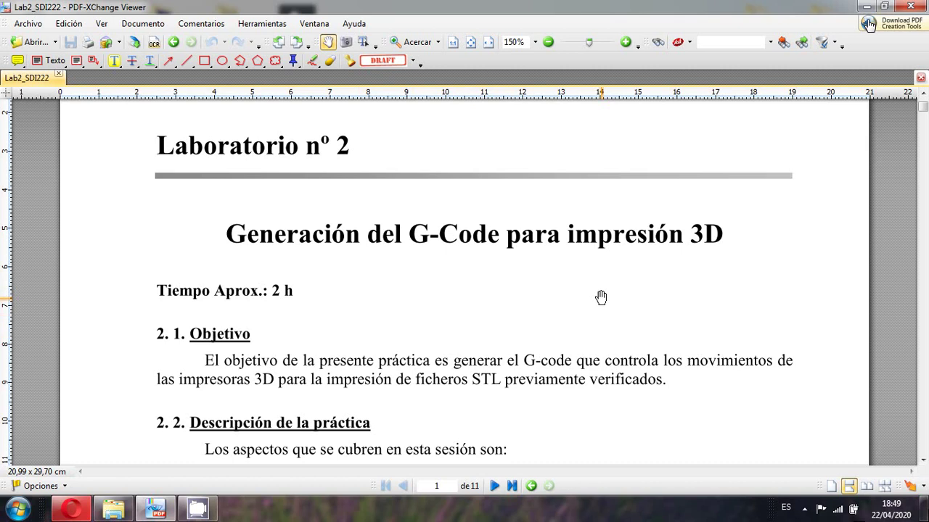
{"action": "scroll", "coordinate": [508, 377], "scroll_direction": "down", "scroll_amount": 3}
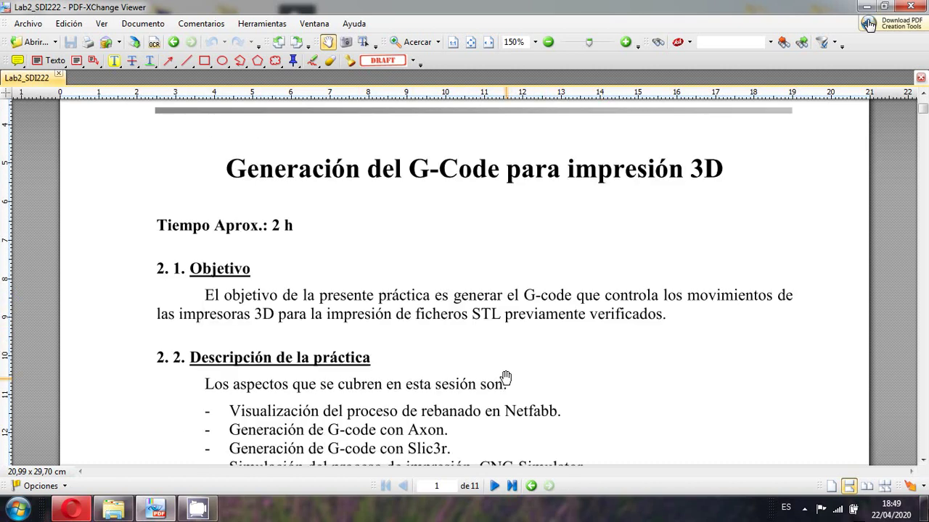
{"action": "scroll", "coordinate": [607, 378], "scroll_direction": "down", "scroll_amount": 5}
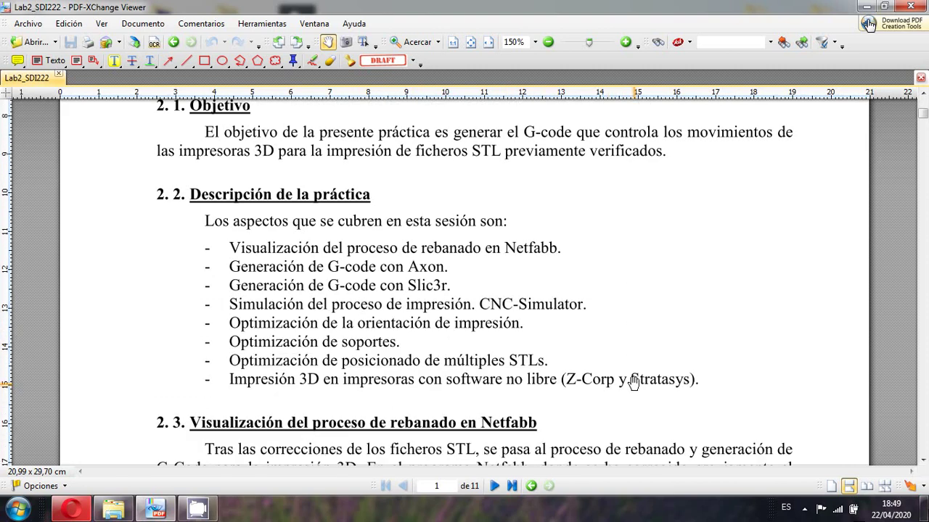
{"action": "scroll", "coordinate": [633, 383], "scroll_direction": "down", "scroll_amount": 3}
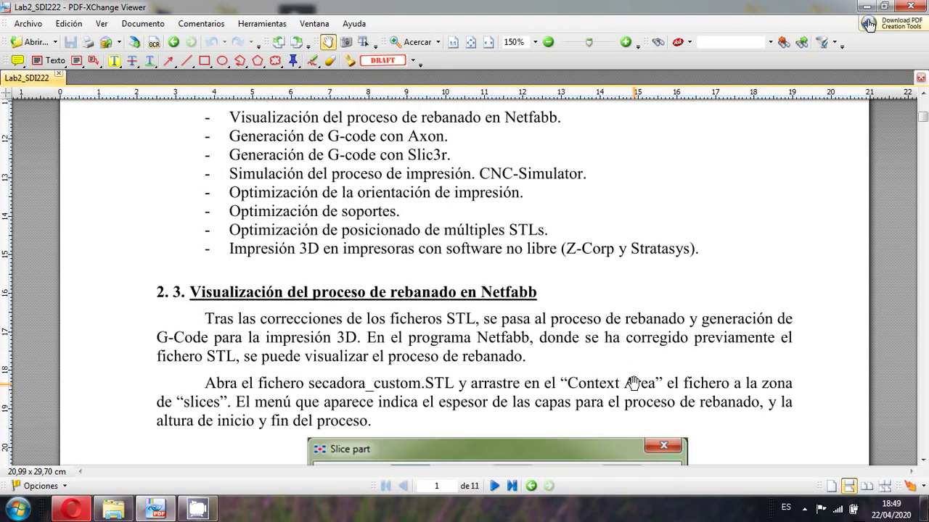
{"action": "scroll", "coordinate": [634, 383], "scroll_direction": "down", "scroll_amount": 3}
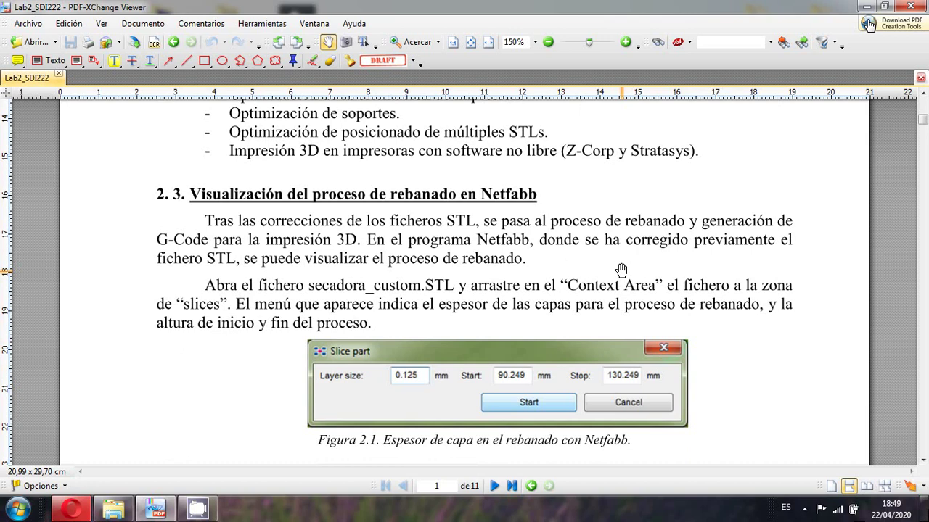
{"action": "scroll", "coordinate": [453, 270], "scroll_direction": "up", "scroll_amount": 1}
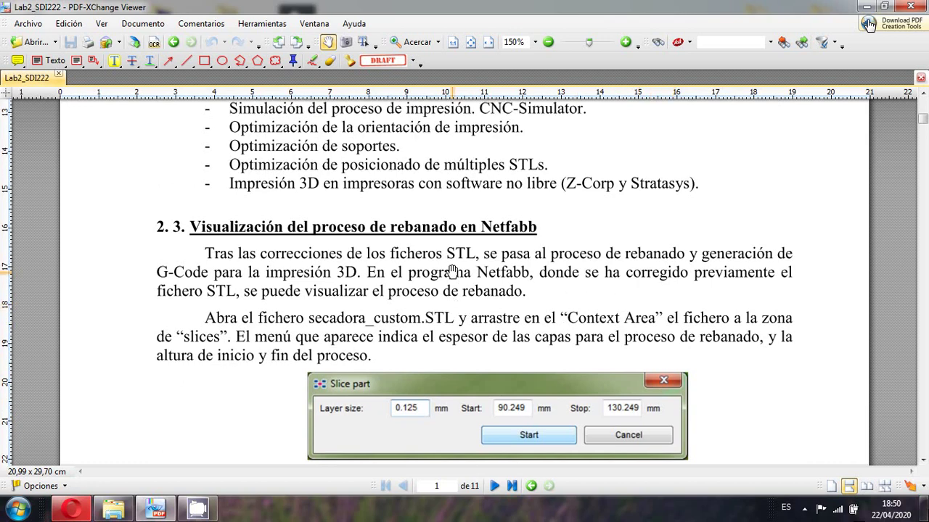
Launch netfabb Basic and postpone its registration.
{"action": "key", "text": "alt+Tab"}
{"action": "key", "text": "alt+Tab"}
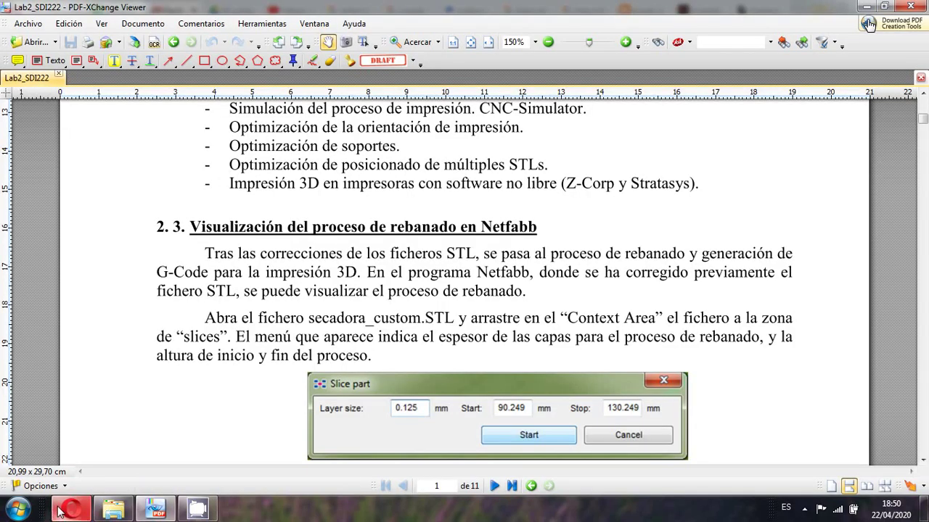
{"action": "left_click", "coordinate": [17, 509]}
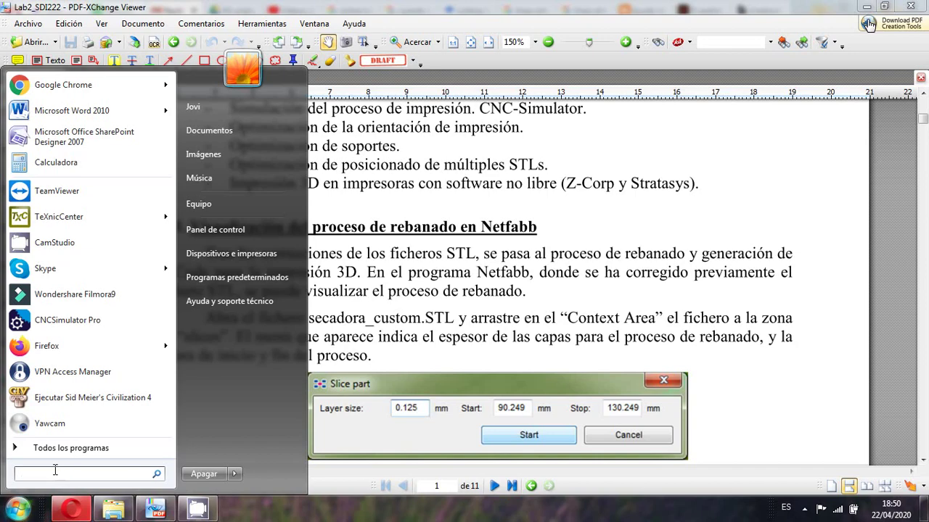
{"action": "type", "text": "netfabb"}
{"action": "key", "text": "Return"}
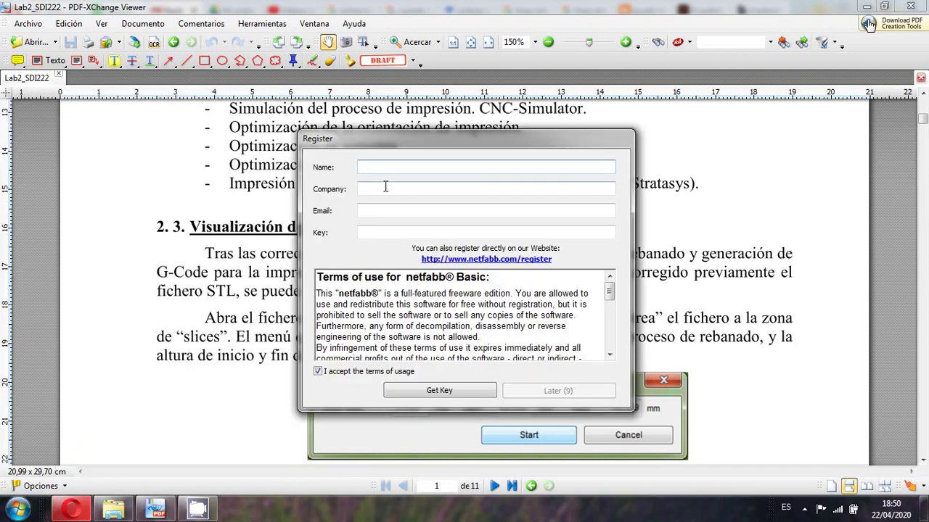
{"action": "left_click_drag", "start_coordinate": [410, 140], "coordinate": [154, 134]}
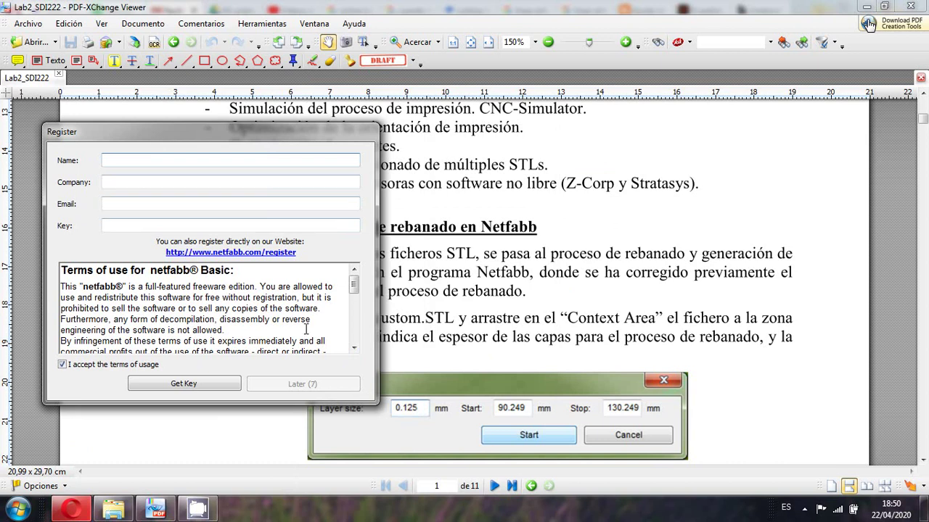
{"action": "left_click", "coordinate": [321, 156]}
{"action": "left_click_drag", "start_coordinate": [239, 132], "coordinate": [171, 138]}
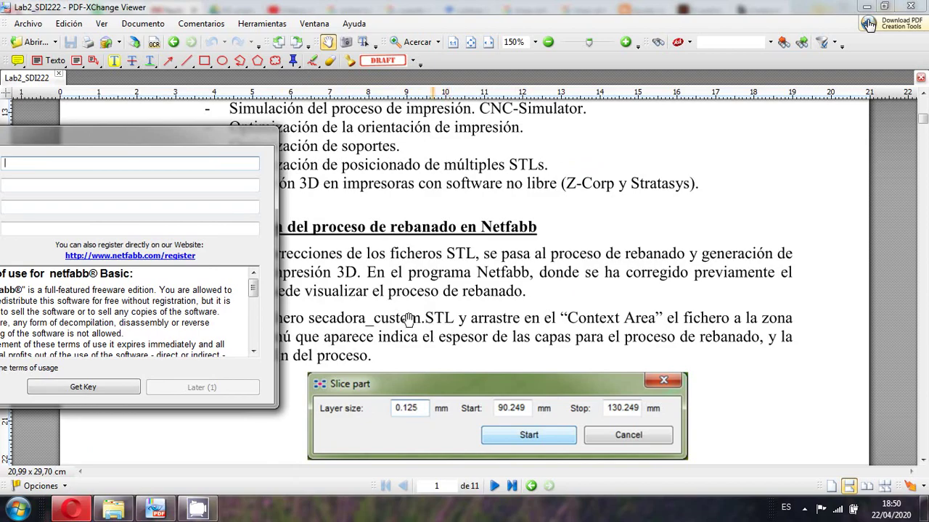
{"action": "left_click_drag", "start_coordinate": [180, 142], "coordinate": [283, 137]}
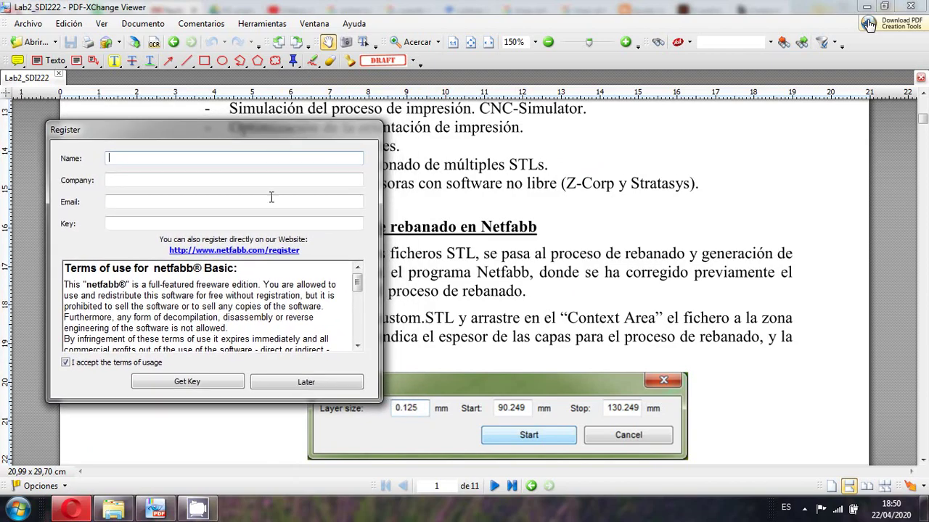
{"action": "left_click", "coordinate": [295, 383]}
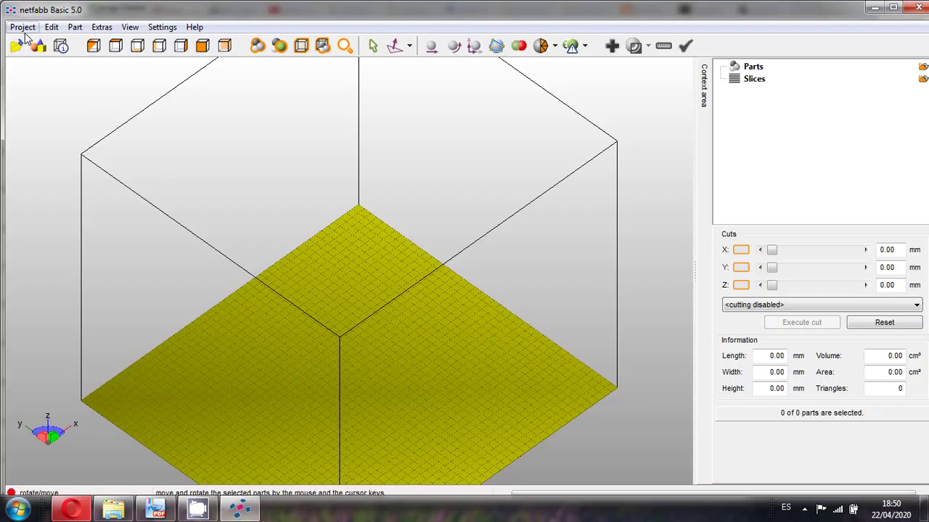
Open secadora_custom.STL and shift the part freehand to about X 19, Y 68, Z 60 mm.
{"action": "left_click", "coordinate": [16, 46]}
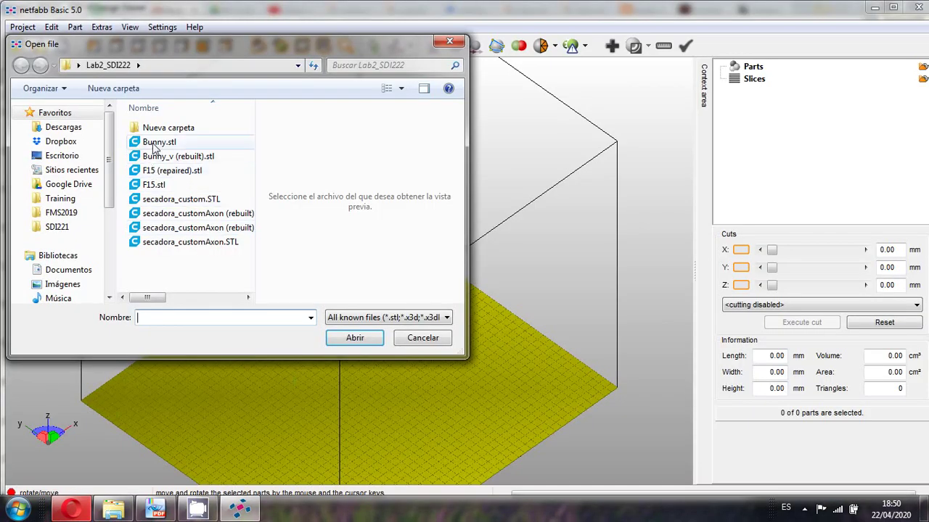
{"action": "double_click", "coordinate": [211, 200]}
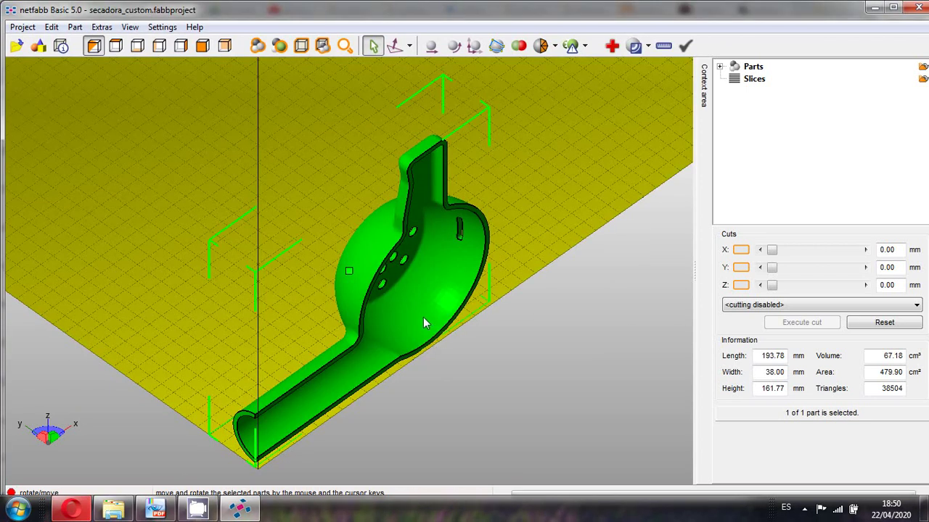
{"action": "scroll", "coordinate": [409, 334], "scroll_direction": "up", "scroll_amount": 2}
{"action": "scroll", "coordinate": [411, 337], "scroll_direction": "down", "scroll_amount": 5}
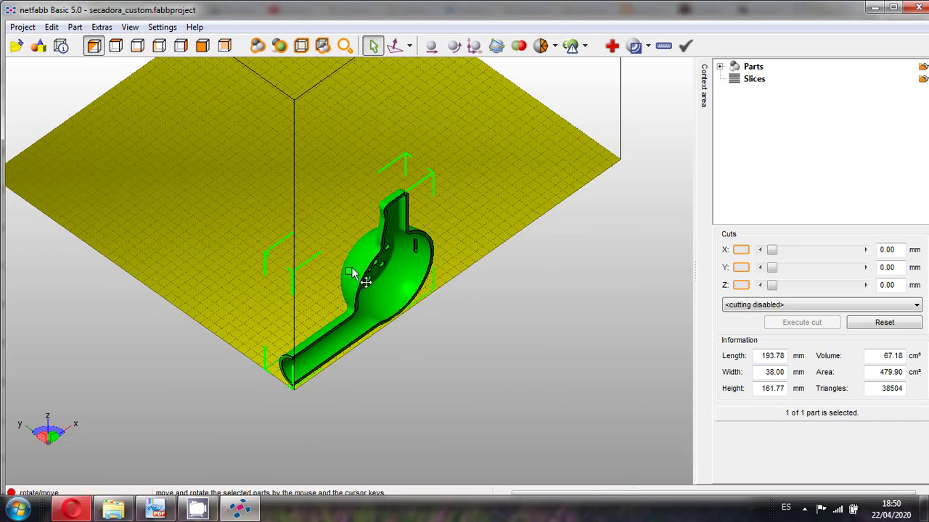
{"action": "left_click_drag", "start_coordinate": [363, 254], "coordinate": [328, 172]}
{"action": "right_click_drag", "start_coordinate": [461, 360], "coordinate": [433, 392]}
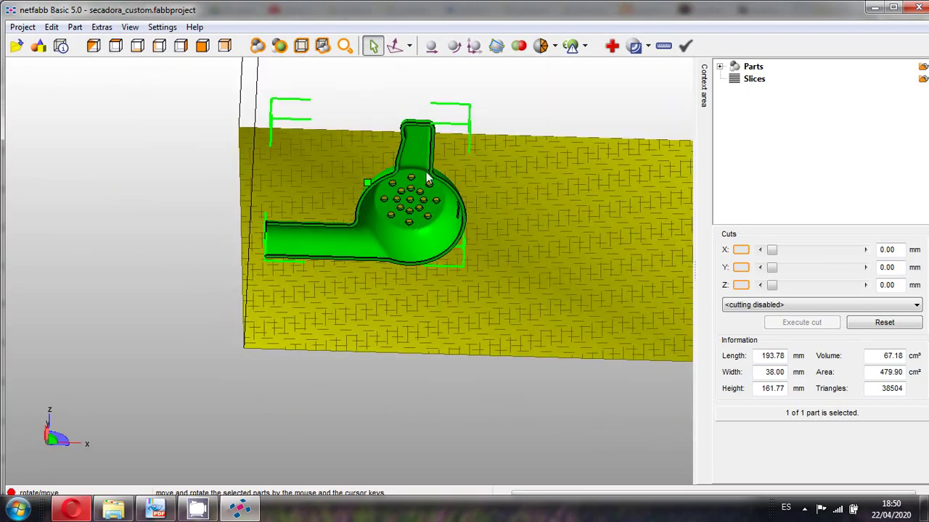
Rotate the secadora_custom part 90° about the X axis.
{"action": "left_click", "coordinate": [451, 48]}
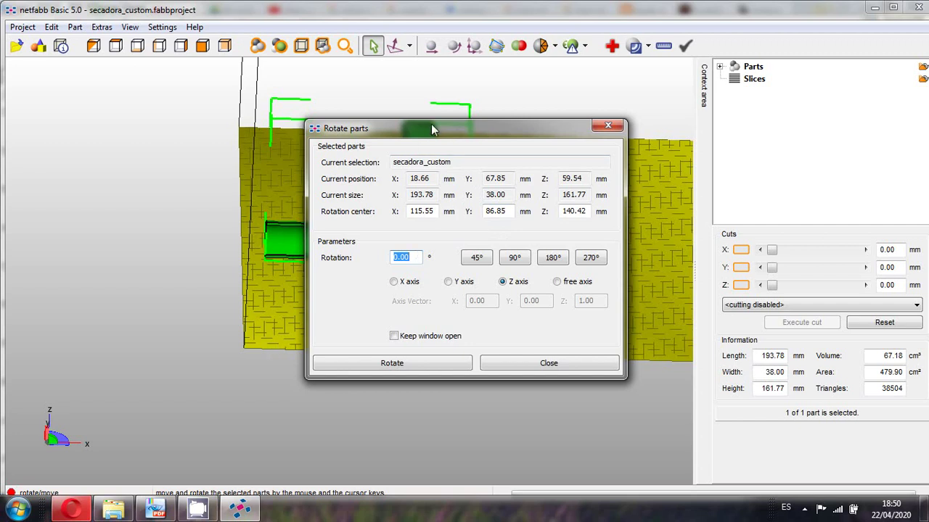
{"action": "left_click_drag", "start_coordinate": [435, 130], "coordinate": [123, 105]}
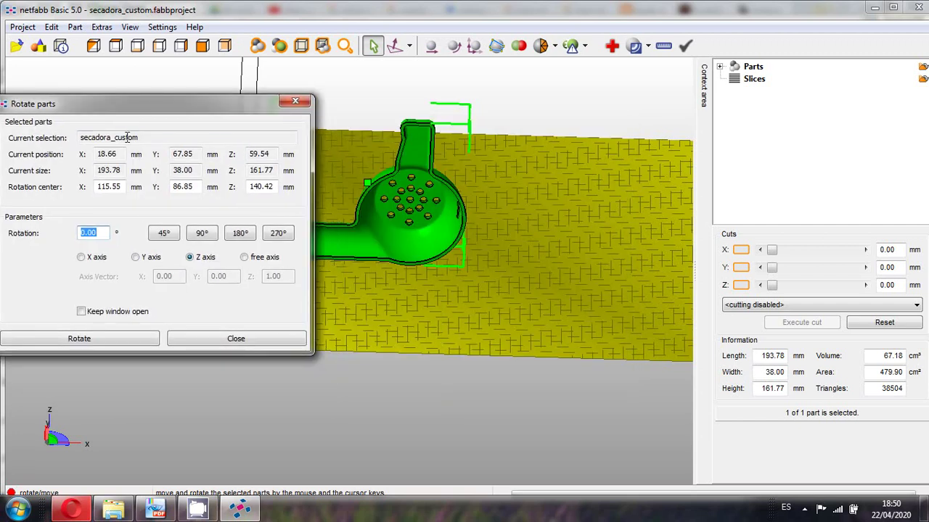
{"action": "left_click", "coordinate": [81, 258]}
{"action": "left_click", "coordinate": [197, 241]}
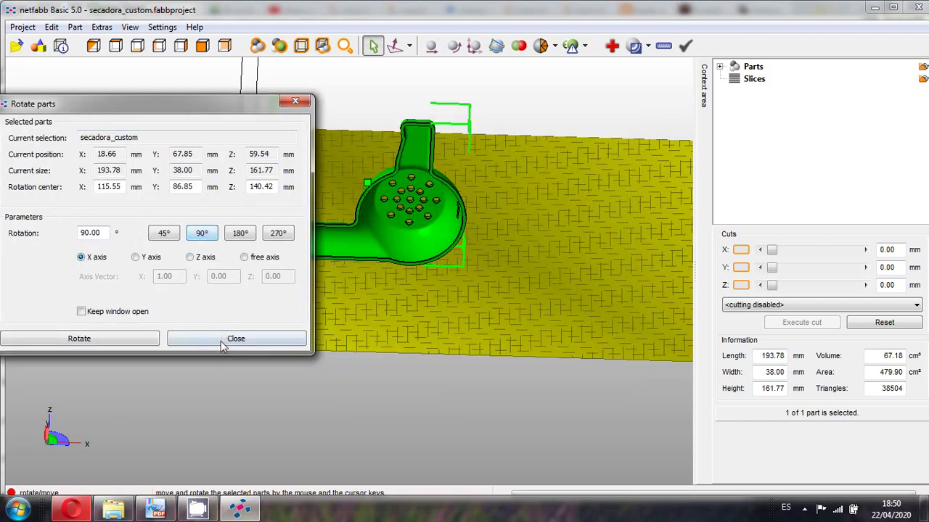
{"action": "left_click", "coordinate": [97, 338]}
Translate the rotated part to the origin with an absolute translation of X 0, Y 0, Z 0 mm.
{"action": "right_click_drag", "start_coordinate": [386, 305], "coordinate": [413, 268]}
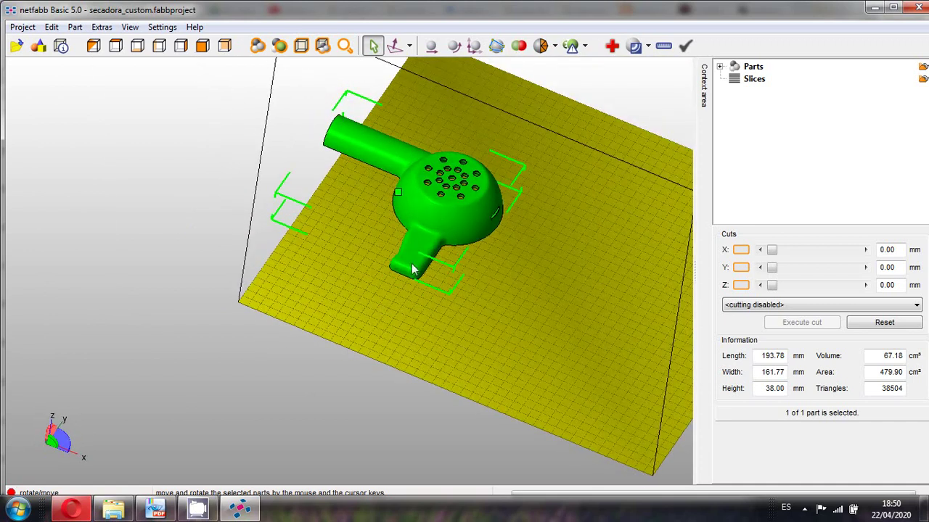
{"action": "left_click", "coordinate": [431, 46]}
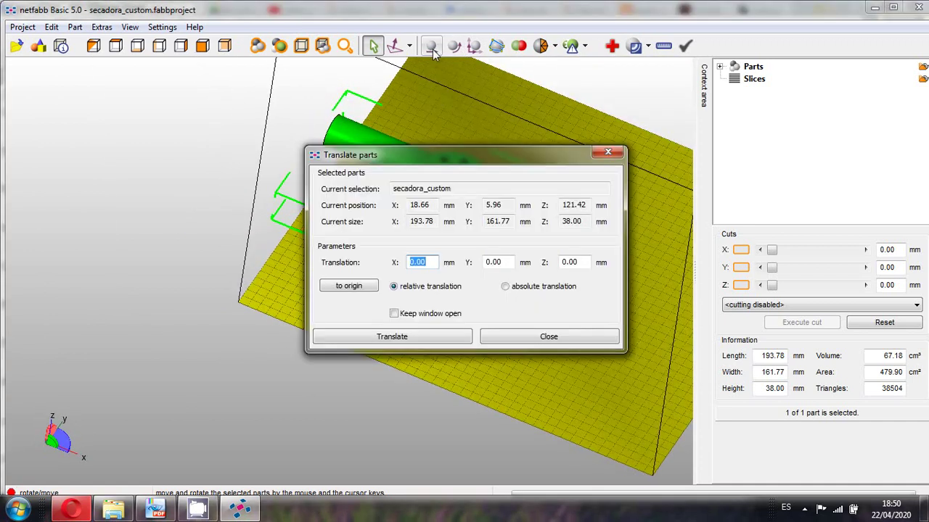
{"action": "left_click", "coordinate": [520, 291]}
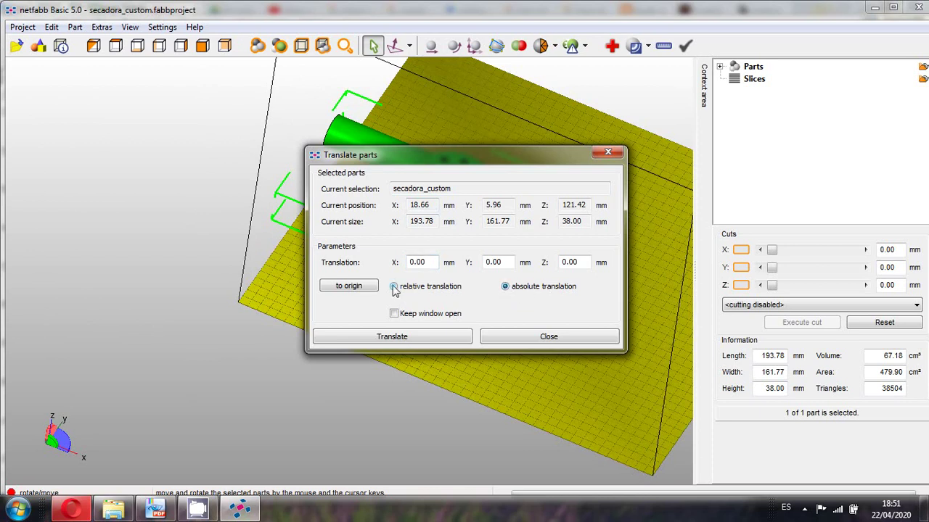
{"action": "left_click", "coordinate": [352, 287]}
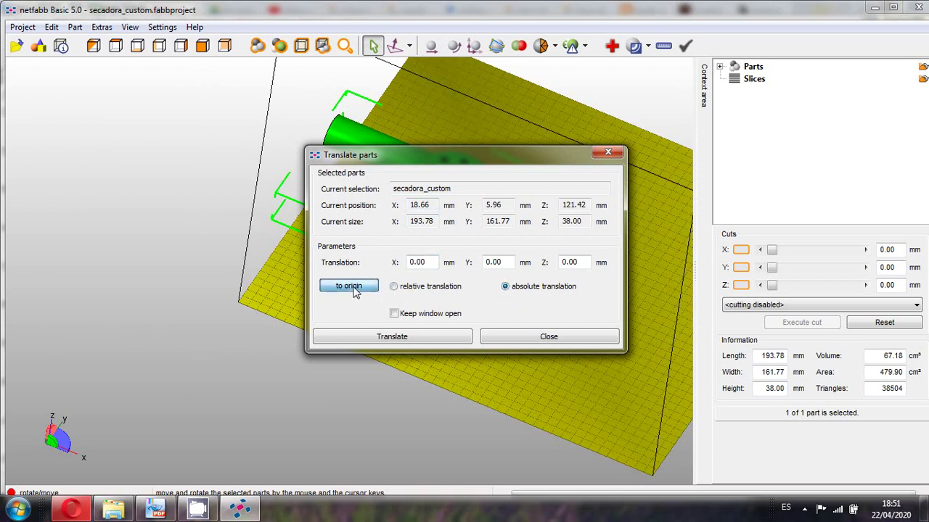
{"action": "left_click", "coordinate": [397, 338]}
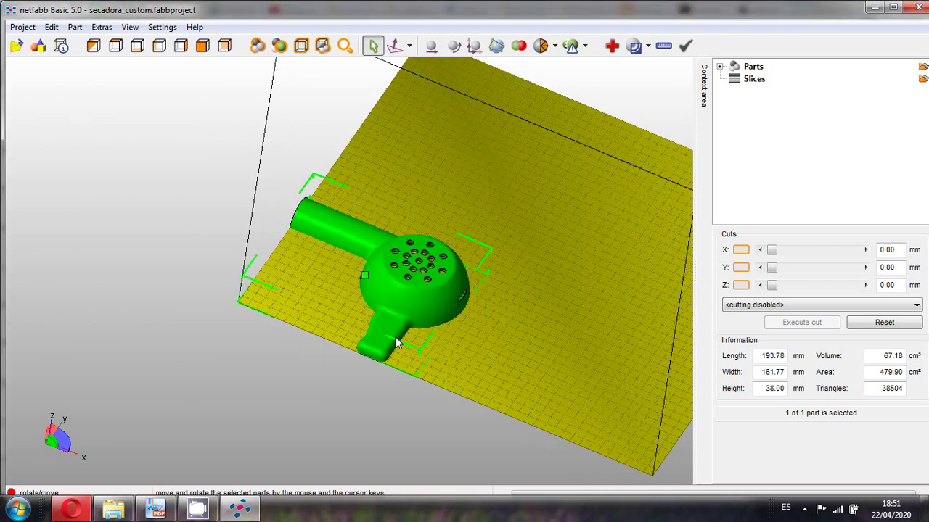
Move the part in top view from the platform corner towards the middle and leave it selected.
{"action": "left_click", "coordinate": [116, 46]}
{"action": "scroll", "coordinate": [475, 290], "scroll_direction": "up", "scroll_amount": 3}
{"action": "scroll", "coordinate": [476, 315], "scroll_direction": "down", "scroll_amount": 5}
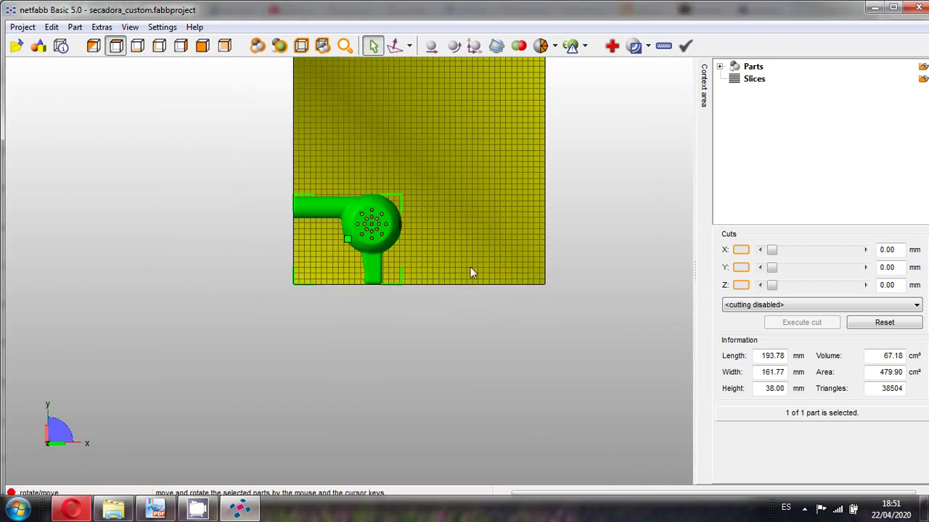
{"action": "left_click_drag", "start_coordinate": [351, 238], "coordinate": [409, 160]}
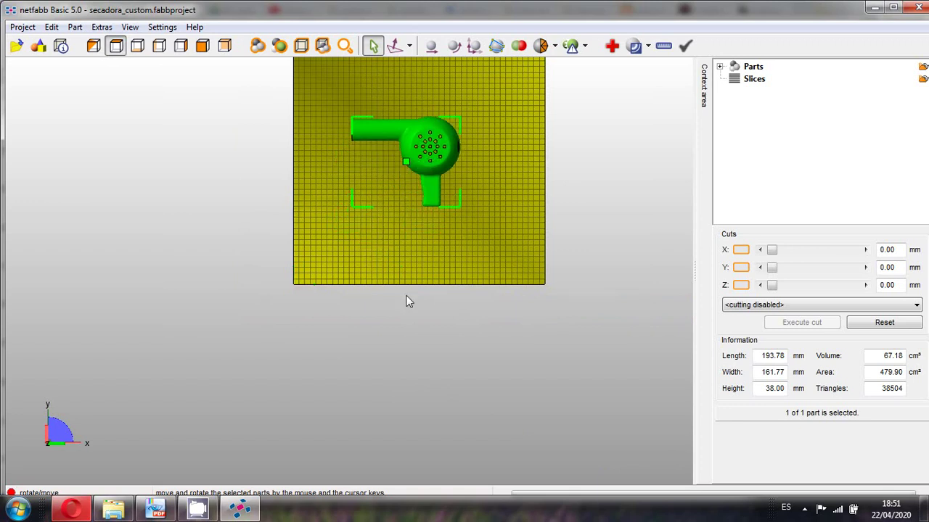
{"action": "left_click", "coordinate": [402, 380]}
{"action": "right_click_drag", "start_coordinate": [402, 380], "coordinate": [418, 357]}
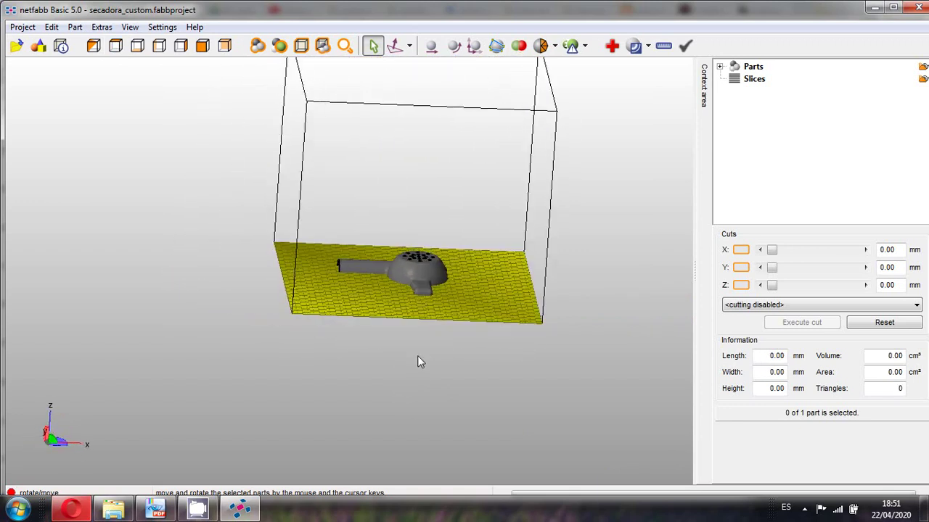
{"action": "left_click", "coordinate": [419, 265]}
{"action": "right_click_drag", "start_coordinate": [652, 250], "coordinate": [575, 274]}
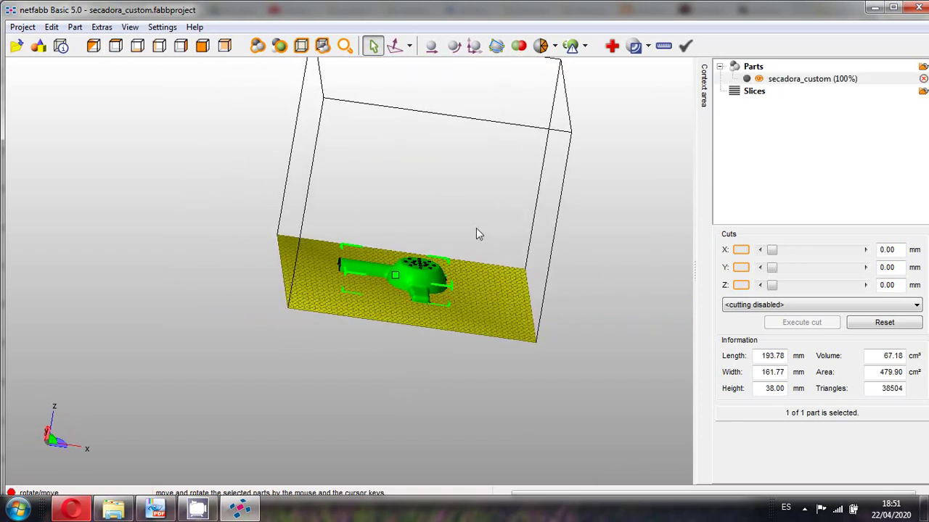
{"action": "right_click_drag", "start_coordinate": [476, 230], "coordinate": [469, 234]}
{"action": "scroll", "coordinate": [469, 234], "scroll_direction": "up", "scroll_amount": 3}
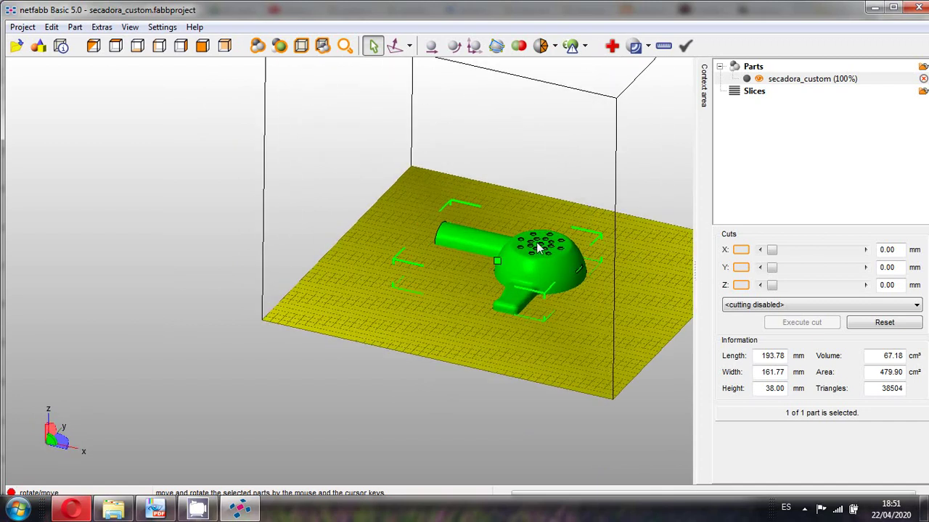
{"action": "right_click_drag", "start_coordinate": [603, 193], "coordinate": [570, 213]}
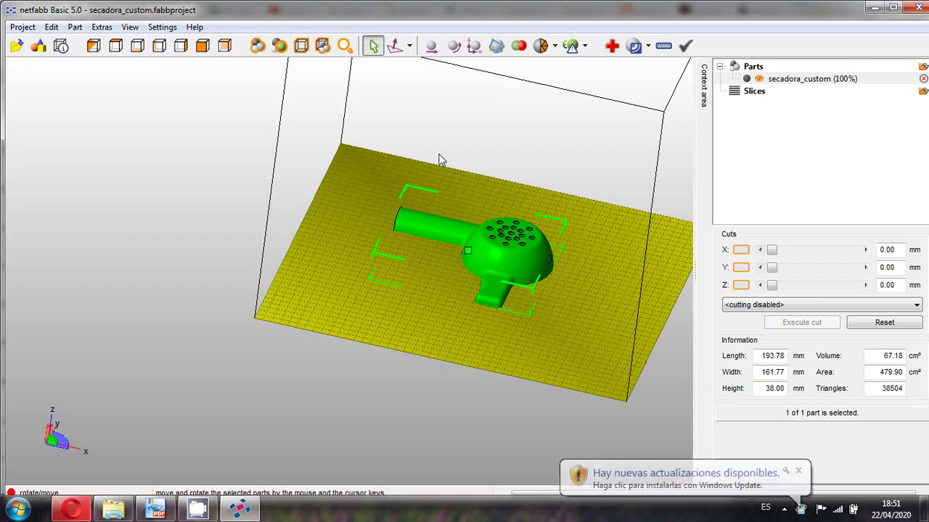
Slice the secadora_custom part with a 0.125 mm layer size from 0 to 38 mm.
{"action": "left_click", "coordinate": [798, 471]}
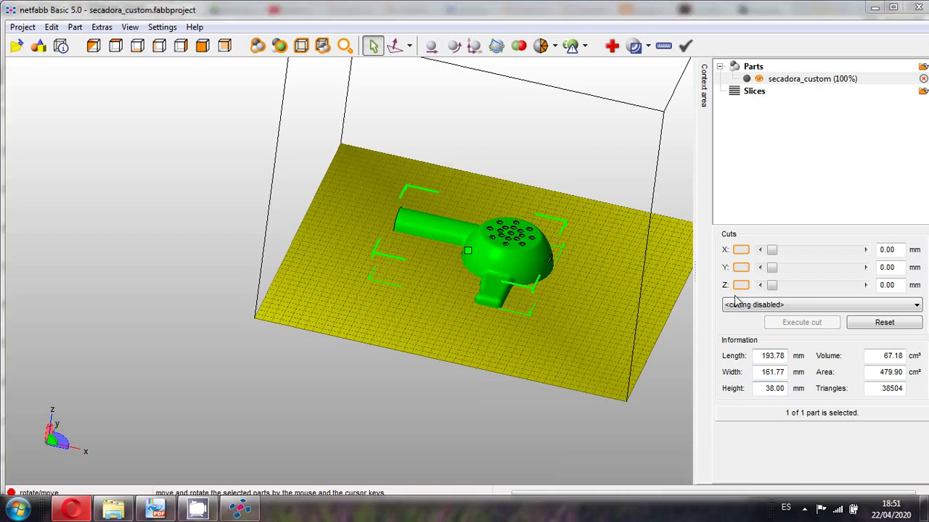
{"action": "left_click", "coordinate": [789, 82]}
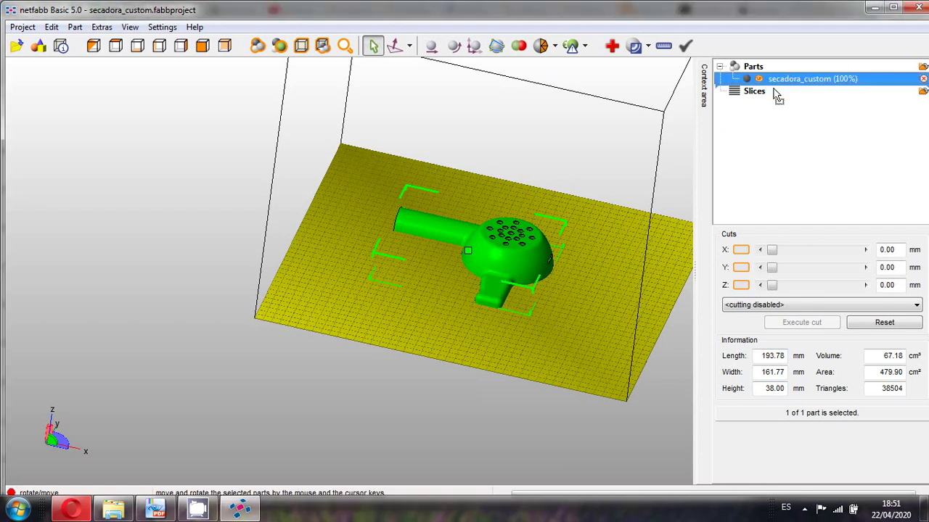
{"action": "double_click", "coordinate": [761, 99]}
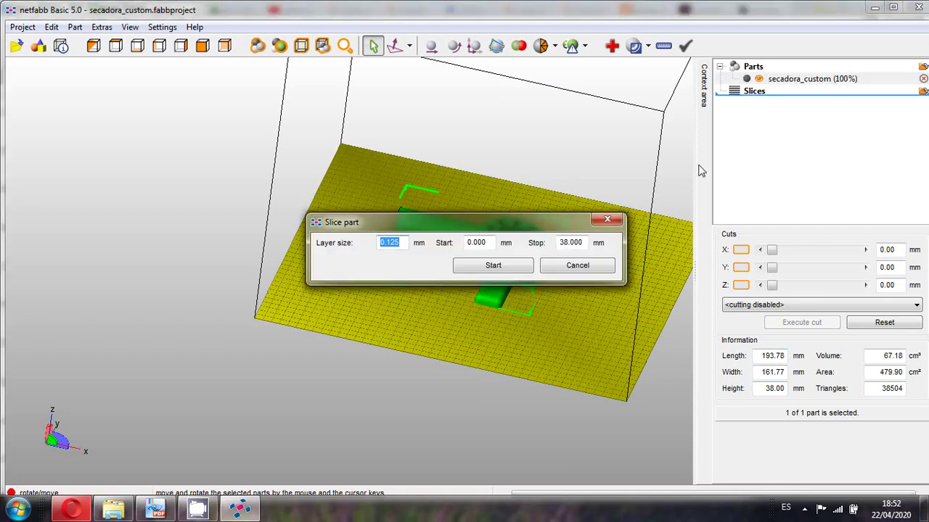
{"action": "left_click_drag", "start_coordinate": [506, 217], "coordinate": [218, 133]}
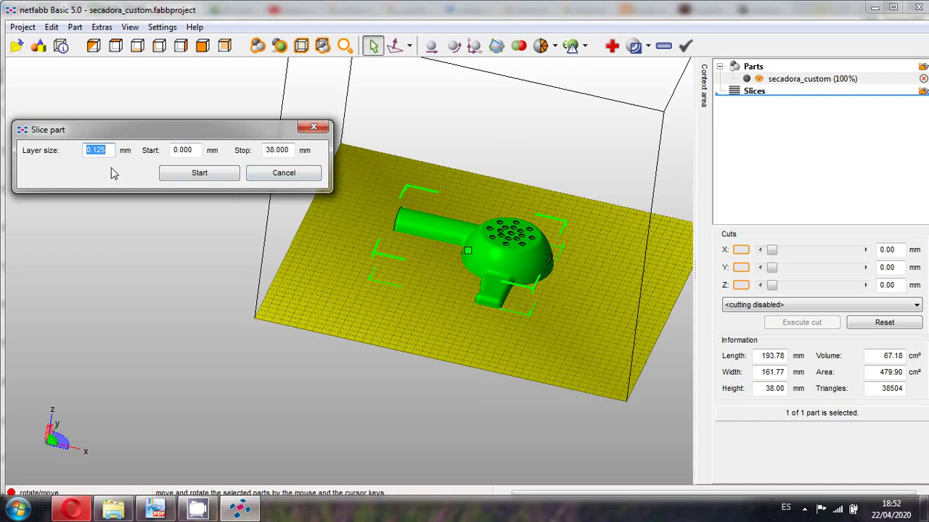
{"action": "left_click", "coordinate": [198, 174]}
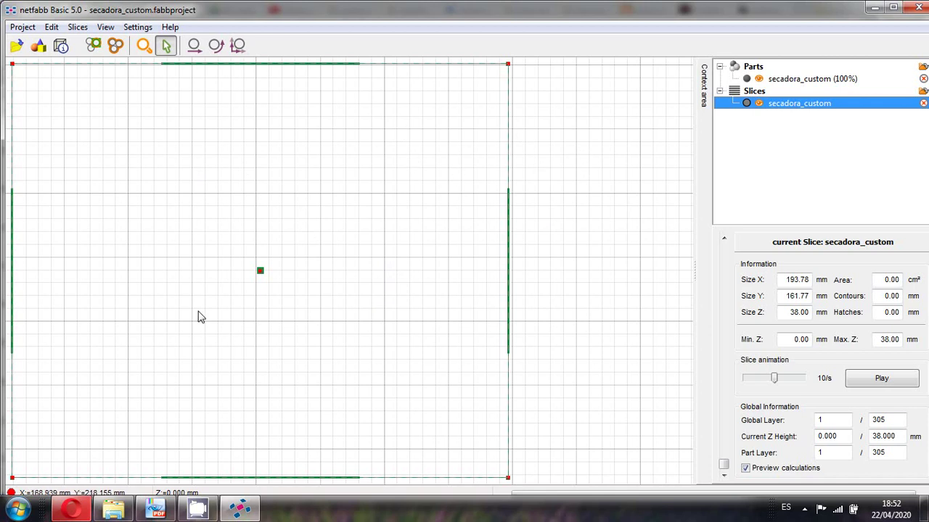
Browse the slices up to about Z 15 mm, and play the slice animation at about 59.5 layers per second before stopping it.
{"action": "left_click", "coordinate": [725, 466]}
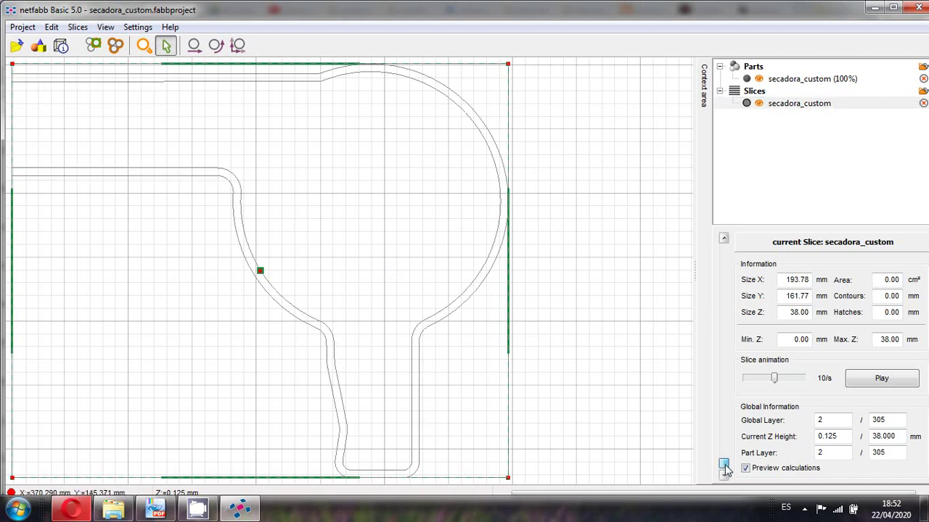
{"action": "left_click_drag", "start_coordinate": [725, 467], "coordinate": [727, 383]}
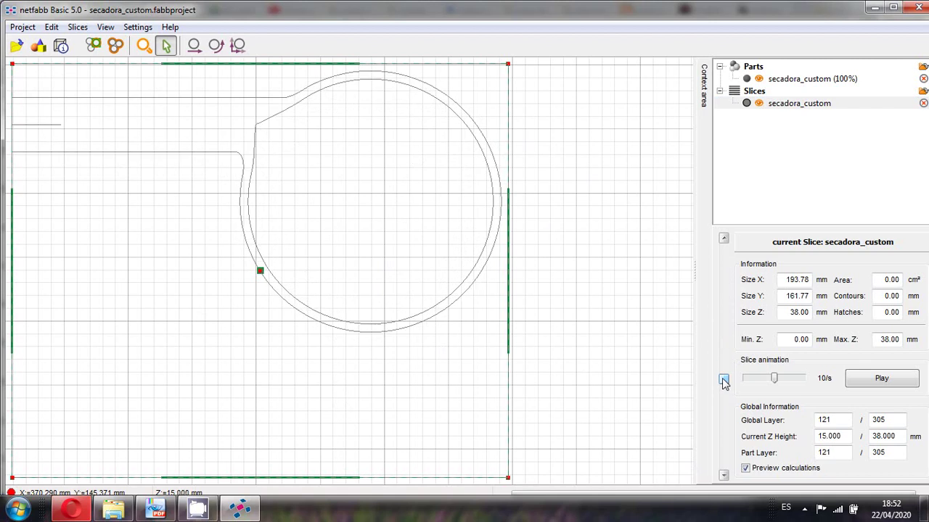
{"action": "left_click", "coordinate": [878, 379]}
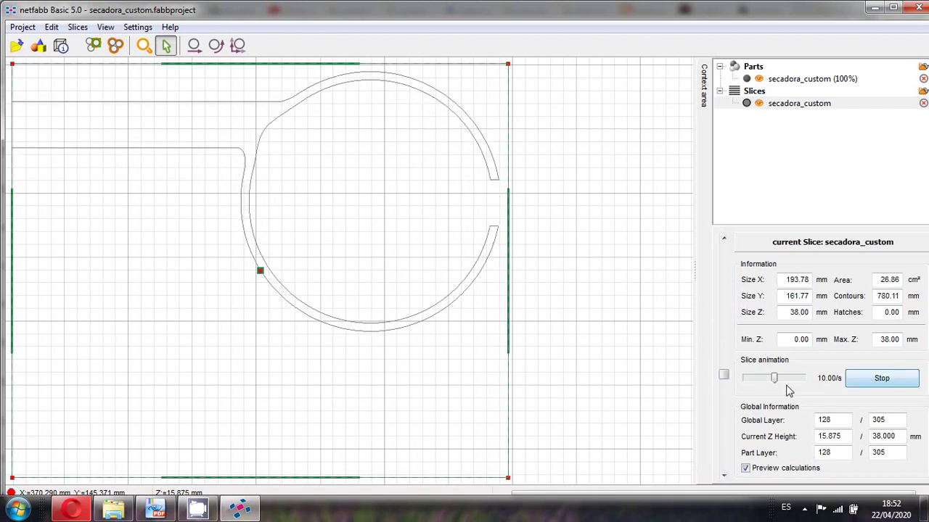
{"action": "left_click_drag", "start_coordinate": [775, 379], "coordinate": [790, 379]}
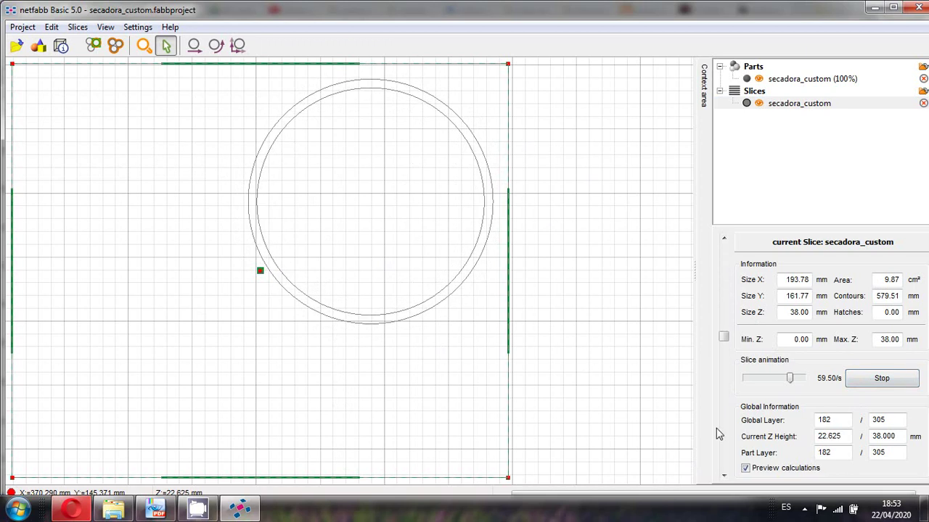
{"action": "left_click", "coordinate": [860, 383]}
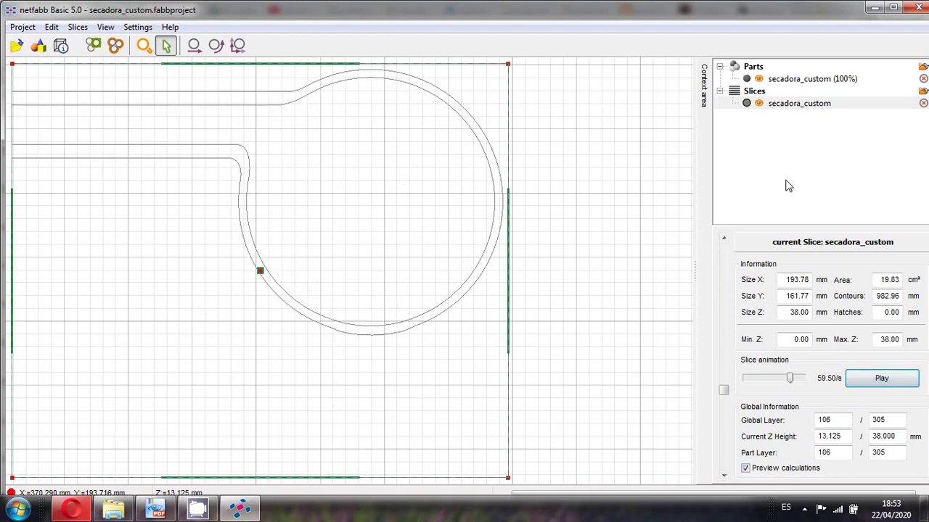
{"action": "right_click", "coordinate": [812, 109]}
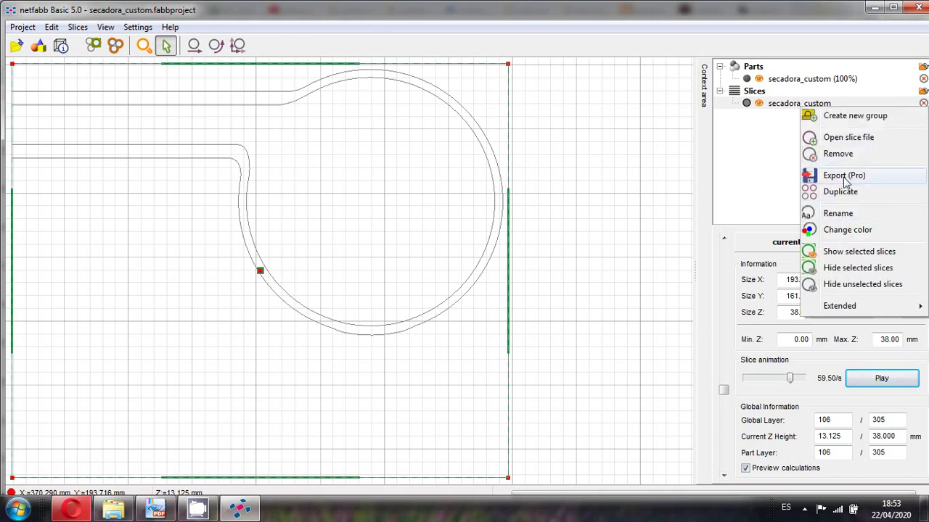
{"action": "left_click", "coordinate": [758, 173]}
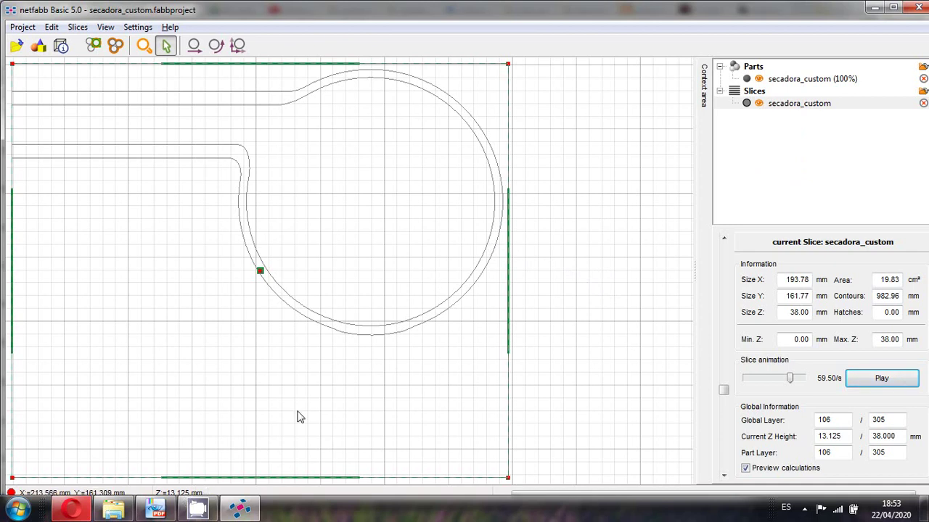
Consult section 2.4 on G-Code generation in the lab guide, and close netfabb without saving the project.
{"action": "left_click", "coordinate": [170, 512]}
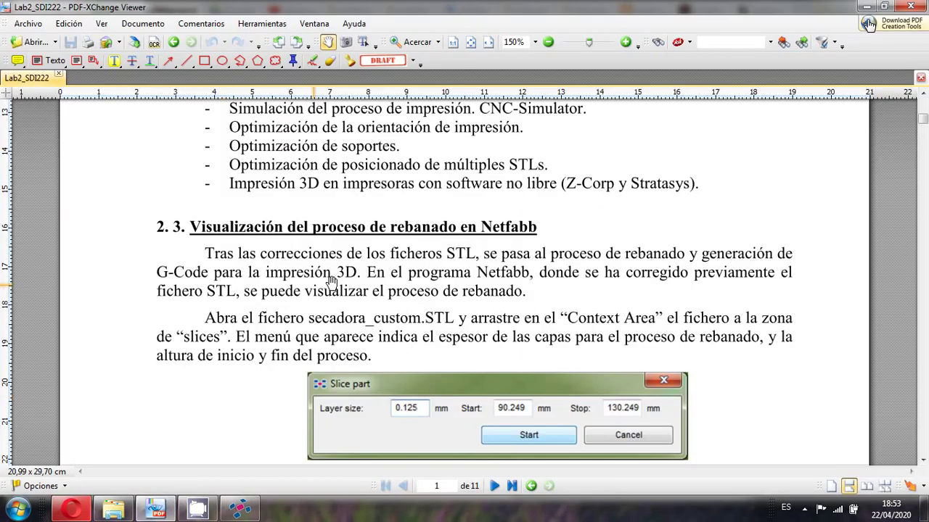
{"action": "scroll", "coordinate": [425, 292], "scroll_direction": "down", "scroll_amount": 10}
{"action": "scroll", "coordinate": [431, 293], "scroll_direction": "down", "scroll_amount": 10}
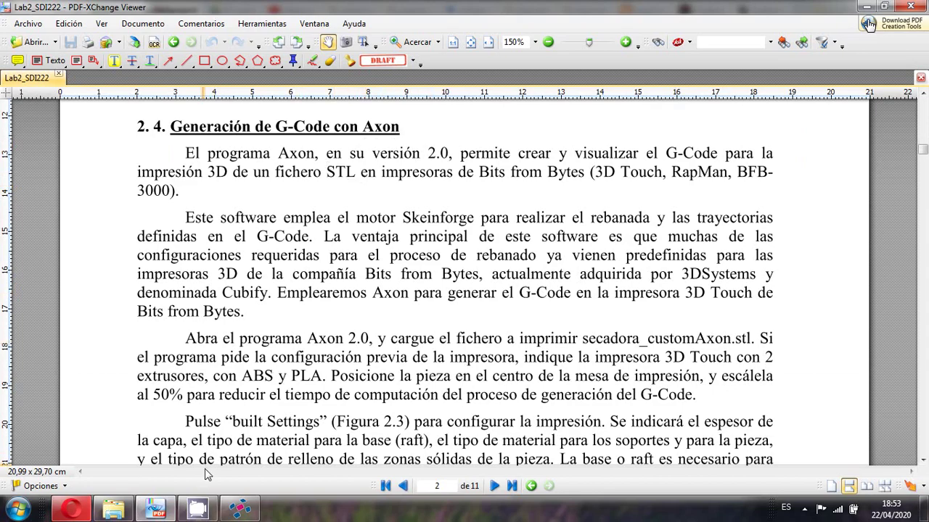
{"action": "left_click", "coordinate": [240, 509]}
{"action": "left_click", "coordinate": [917, 8]}
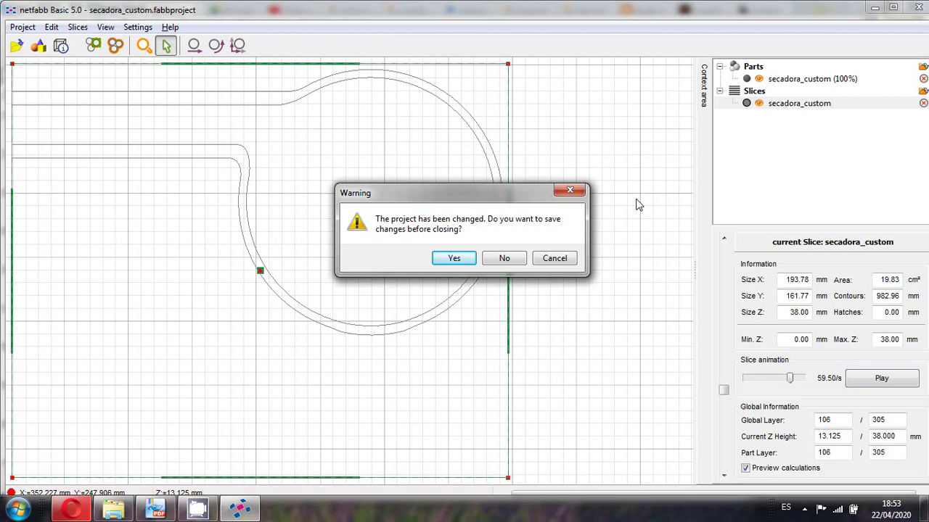
{"action": "left_click", "coordinate": [497, 263]}
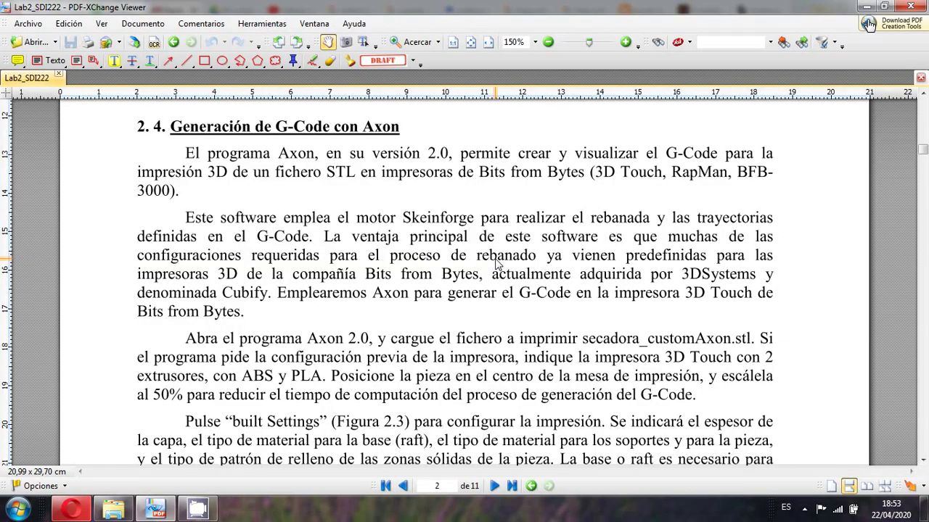
Find and launch the Axon 2 program.
{"action": "left_click", "coordinate": [17, 509]}
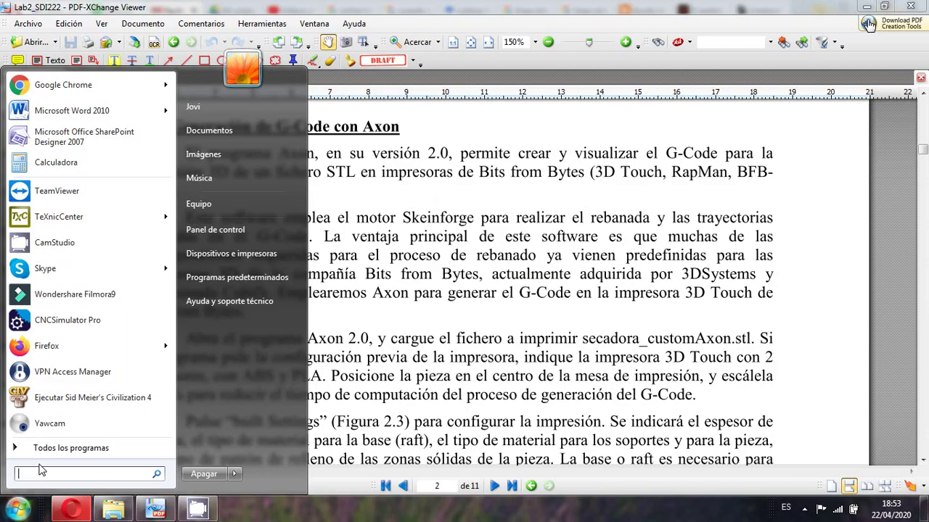
{"action": "type", "text": "axon"}
{"action": "key", "text": "Return"}
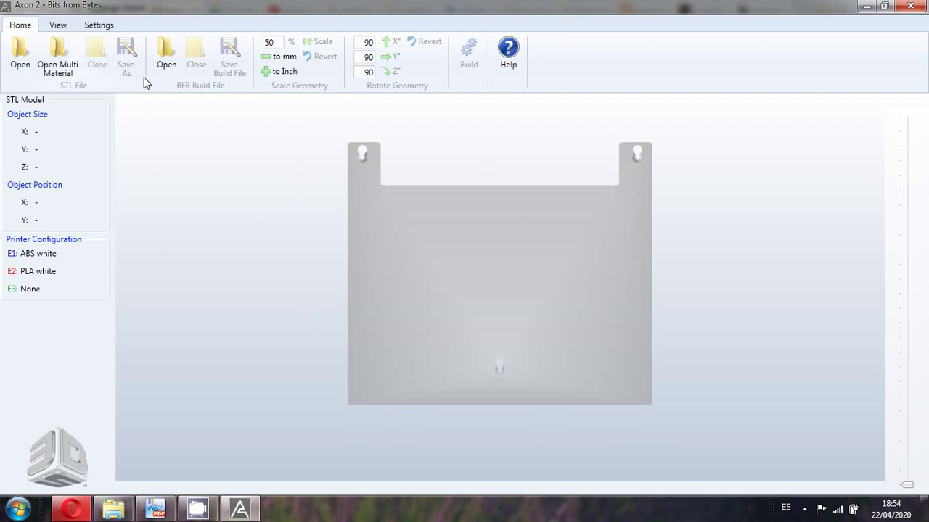
Check the lab guide for the part file and open secadora_customAxon.STL from the Lab2_SDI222 folder in Axon.
{"action": "key", "text": "alt+Tab"}
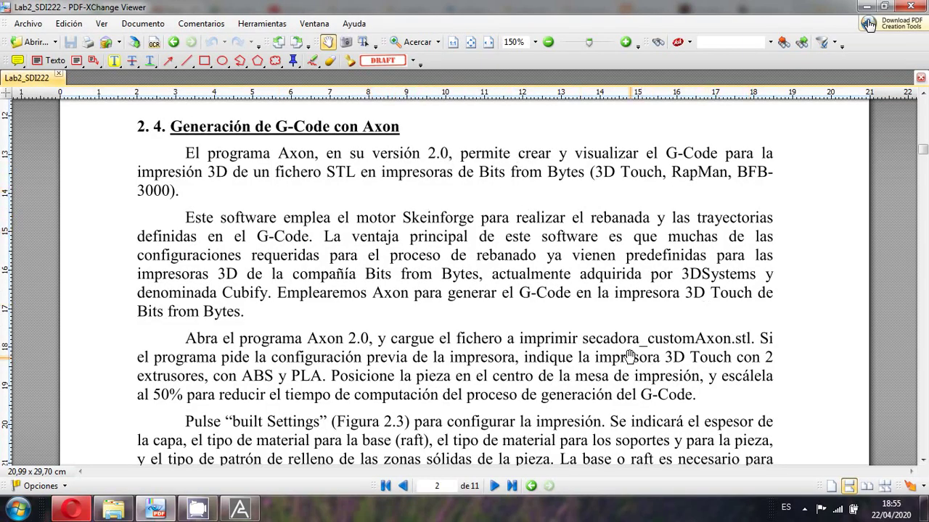
{"action": "key", "text": "alt+Tab"}
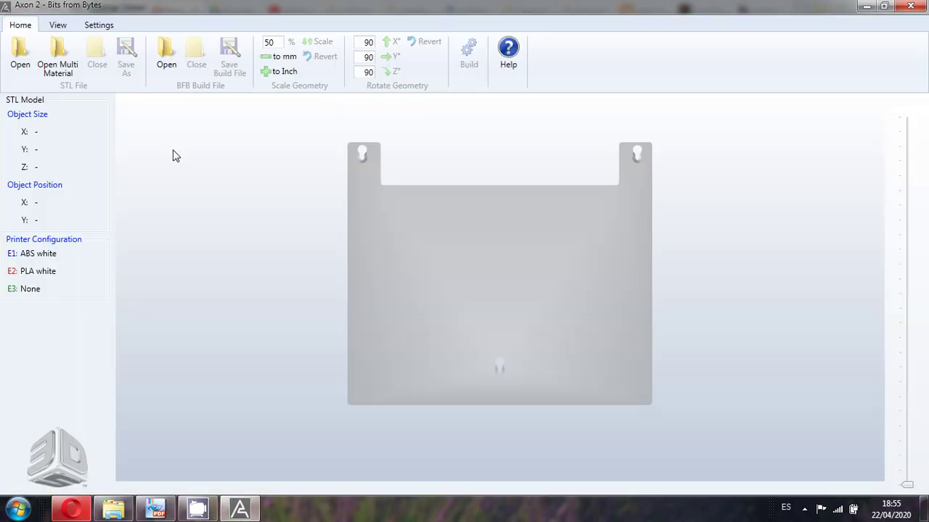
{"action": "left_click", "coordinate": [21, 54]}
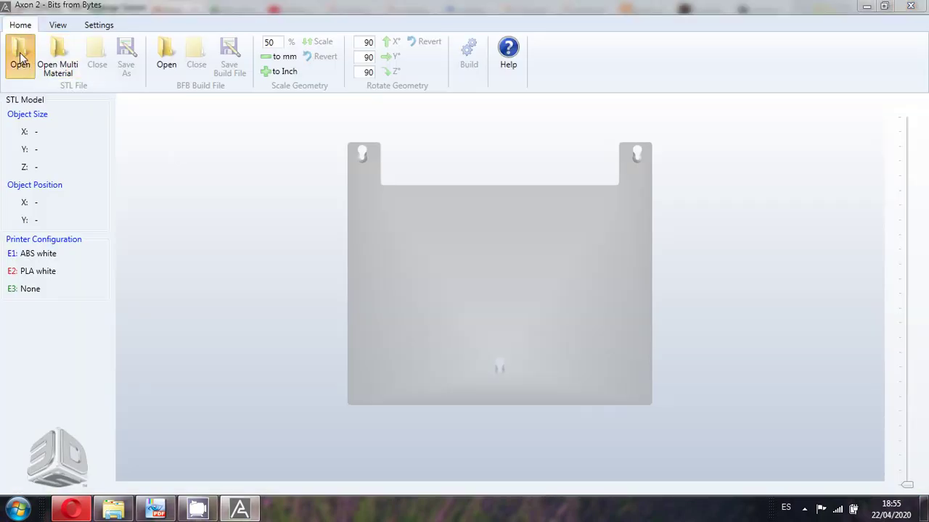
{"action": "left_click", "coordinate": [119, 31]}
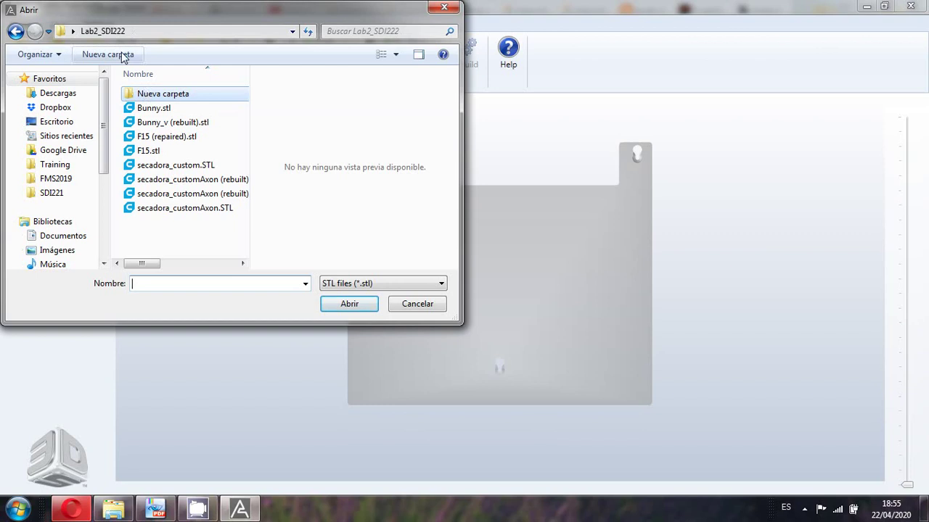
{"action": "left_click", "coordinate": [179, 208]}
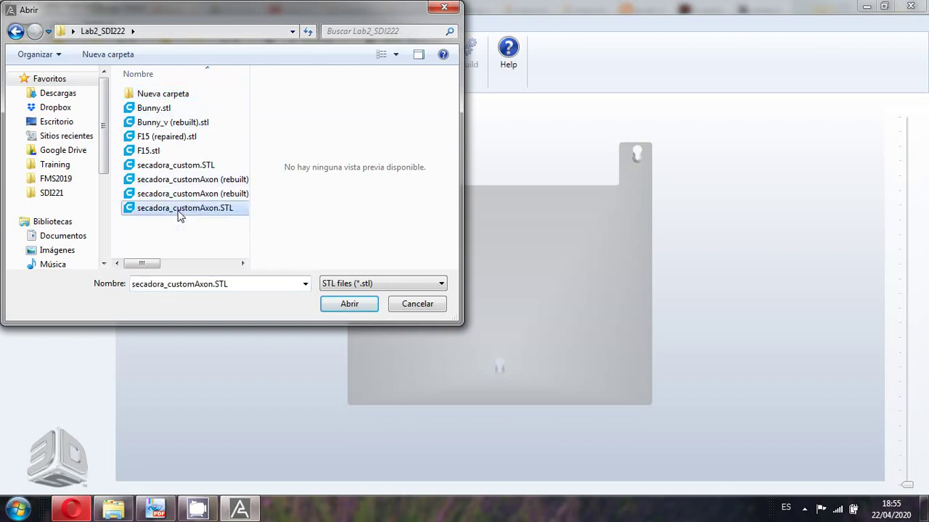
{"action": "left_click", "coordinate": [349, 304]}
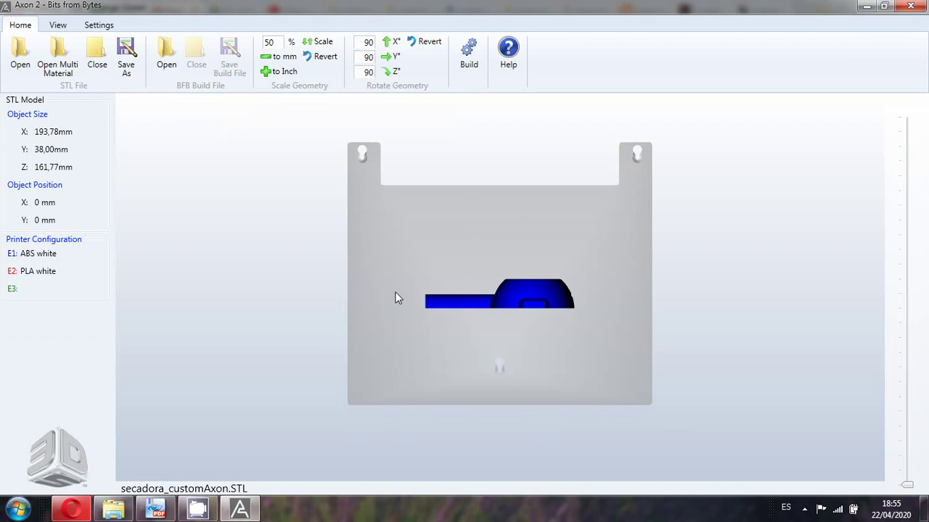
Move the part freehand to about X -16.8, Y 8.8 mm and scale it to 50%.
{"action": "left_click_drag", "start_coordinate": [526, 404], "coordinate": [514, 387]}
{"action": "right_click_drag", "start_coordinate": [512, 391], "coordinate": [476, 342]}
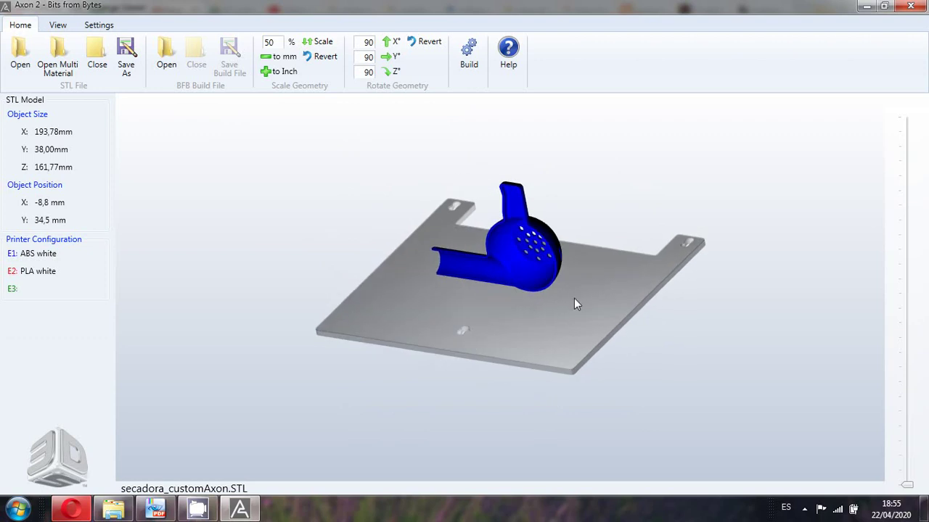
{"action": "left_click_drag", "start_coordinate": [574, 300], "coordinate": [539, 353]}
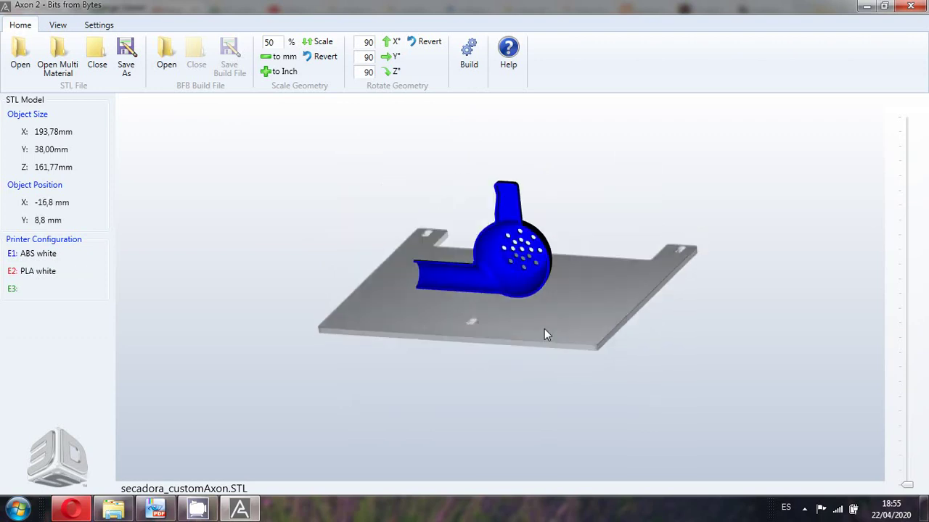
{"action": "mouse_move", "coordinate": [546, 334]}
{"action": "right_mouse_down"}
{"action": "mouse_move", "coordinate": [560, 330]}
{"action": "mouse_move", "coordinate": [545, 329]}
{"action": "right_mouse_up"}
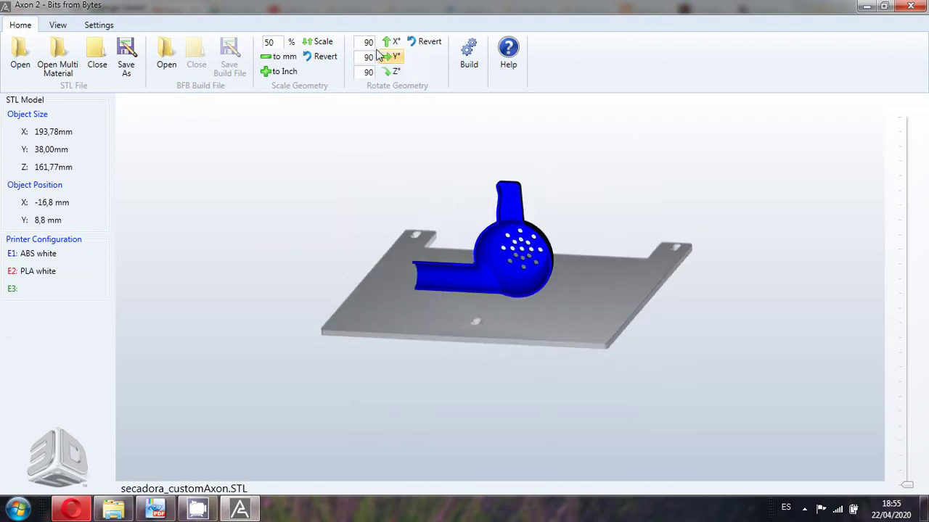
{"action": "left_click", "coordinate": [312, 43]}
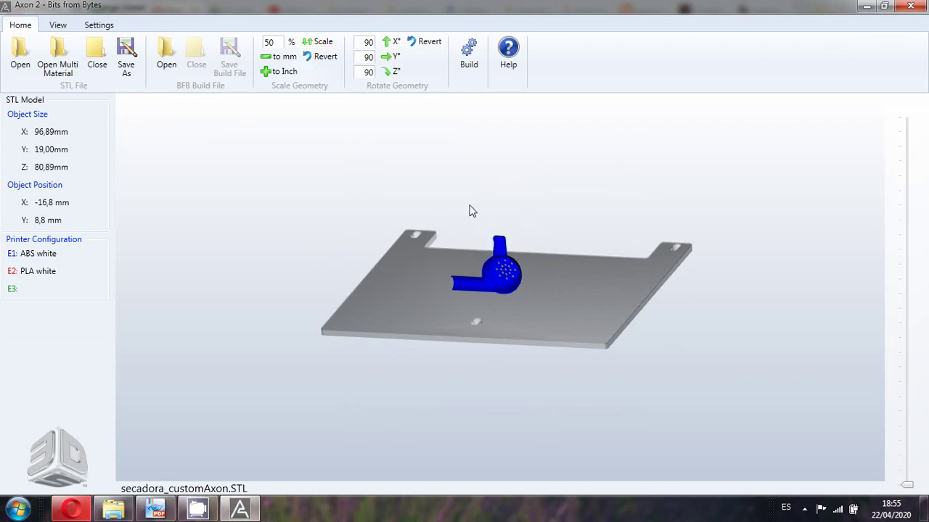
Rotate the part three times by 90° about X to lay it flat, and move it to about X -12.4, Y 64.5 mm.
{"action": "left_click_drag", "start_coordinate": [547, 203], "coordinate": [566, 174]}
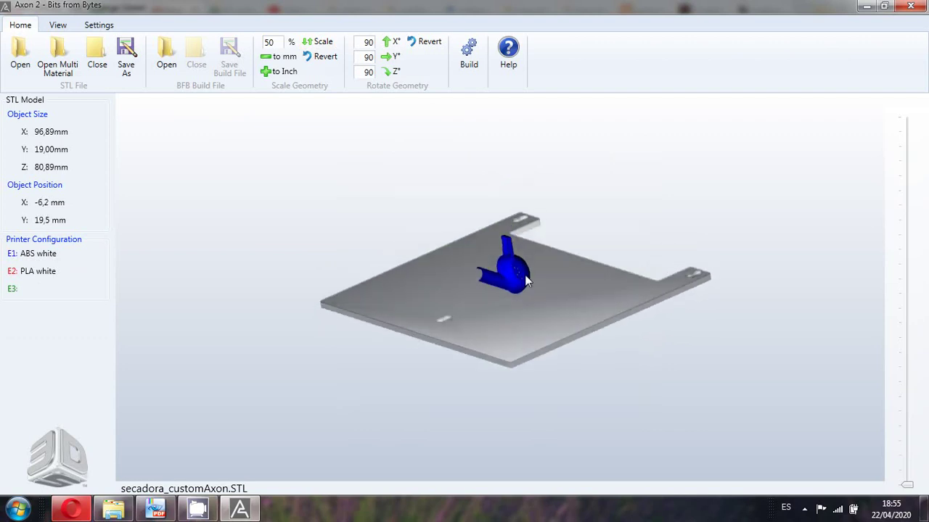
{"action": "left_click", "coordinate": [386, 46]}
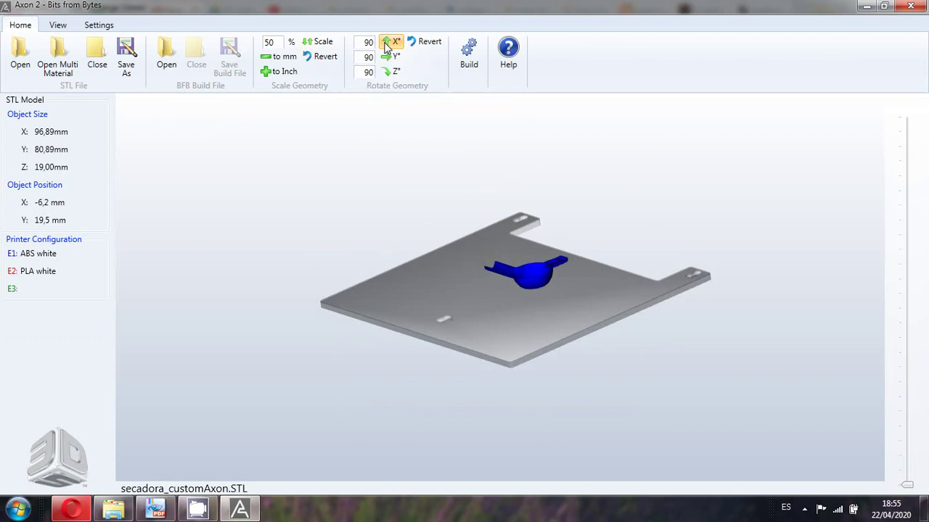
{"action": "left_click", "coordinate": [386, 45]}
{"action": "left_click", "coordinate": [386, 45]}
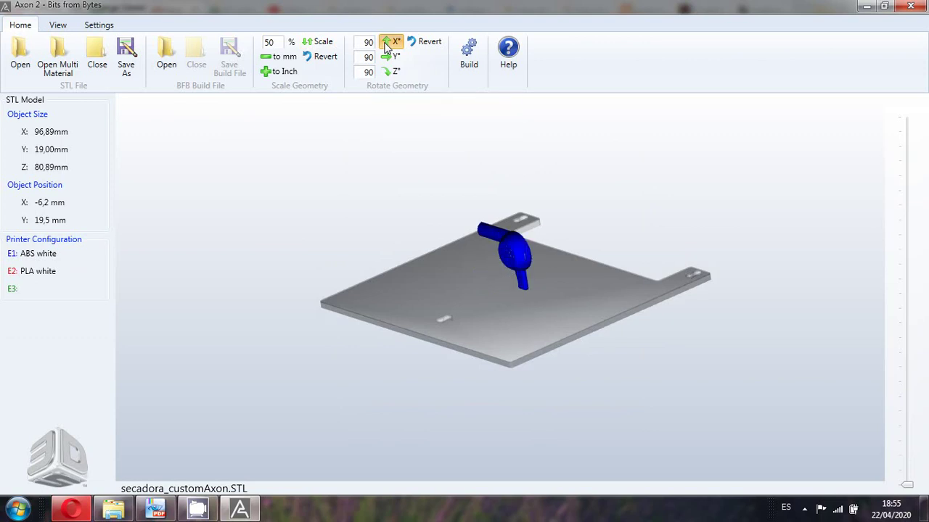
{"action": "left_click_drag", "start_coordinate": [571, 298], "coordinate": [567, 276]}
{"action": "left_click_drag", "start_coordinate": [632, 414], "coordinate": [680, 287]}
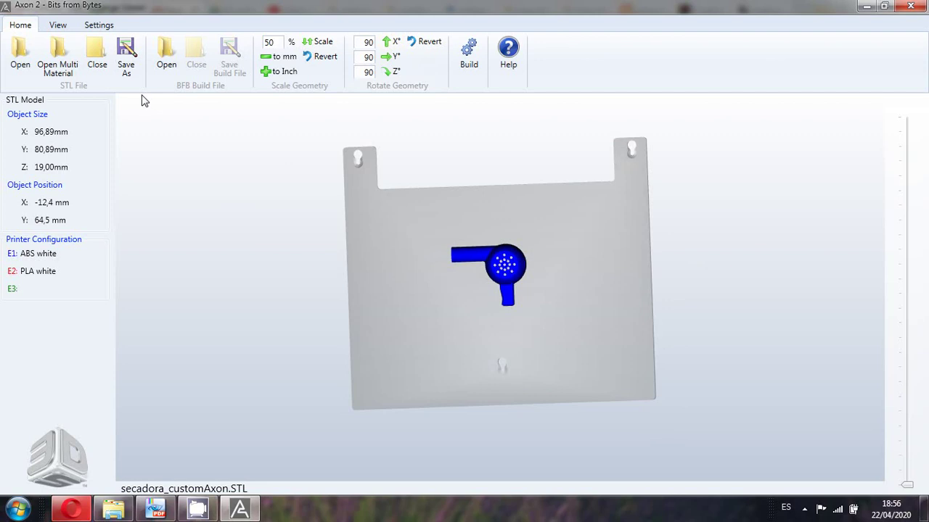
Open the build settings, keep the Default build style profile and set the layer thickness to 0.5 mm.
{"action": "left_click", "coordinate": [471, 70]}
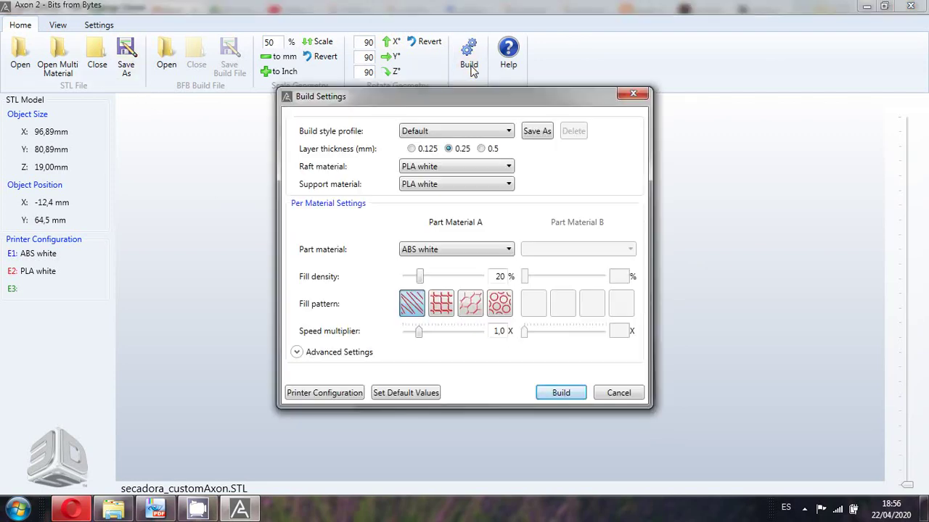
{"action": "left_click_drag", "start_coordinate": [429, 104], "coordinate": [166, 105]}
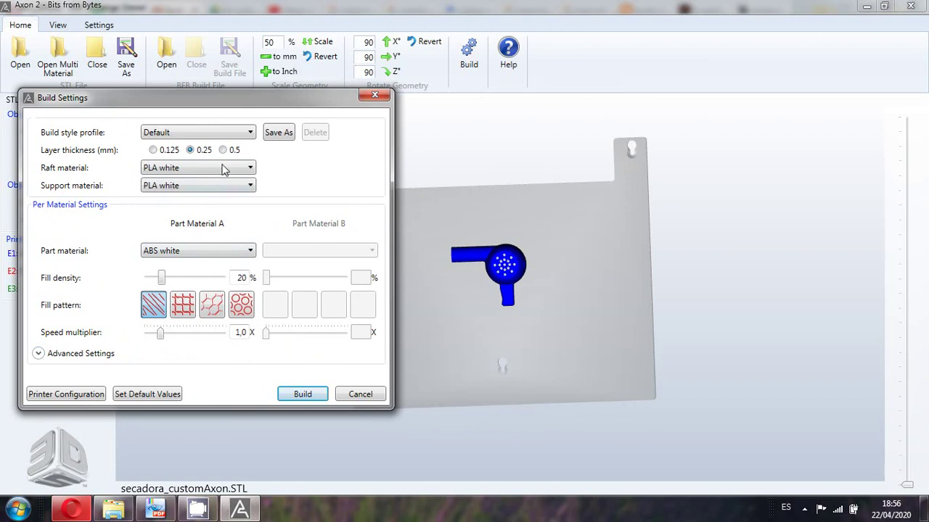
{"action": "left_click", "coordinate": [187, 132]}
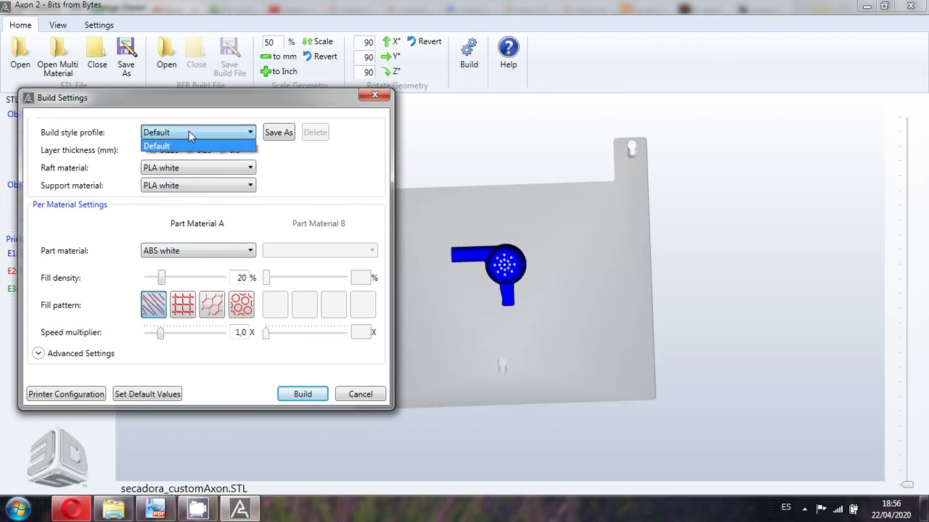
{"action": "left_click", "coordinate": [225, 137]}
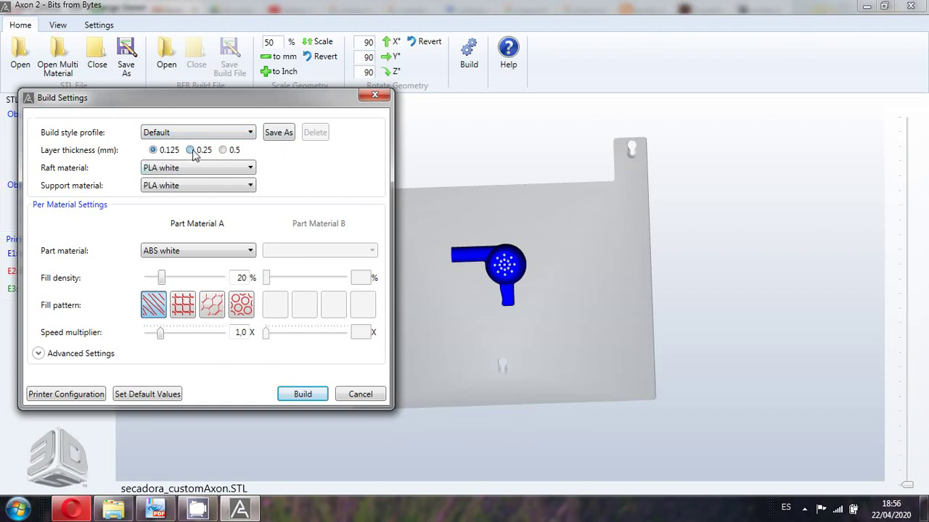
{"action": "left_click", "coordinate": [223, 150]}
Consult the lab guide's build settings section, and choose PLA white as raft material and ABS white as part material.
{"action": "left_click", "coordinate": [158, 508]}
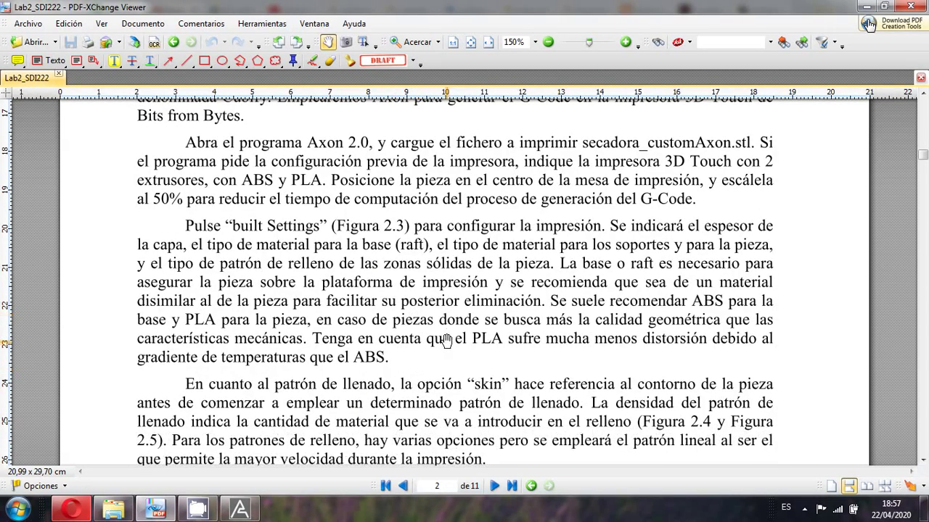
{"action": "scroll", "coordinate": [445, 341], "scroll_direction": "down", "scroll_amount": 10}
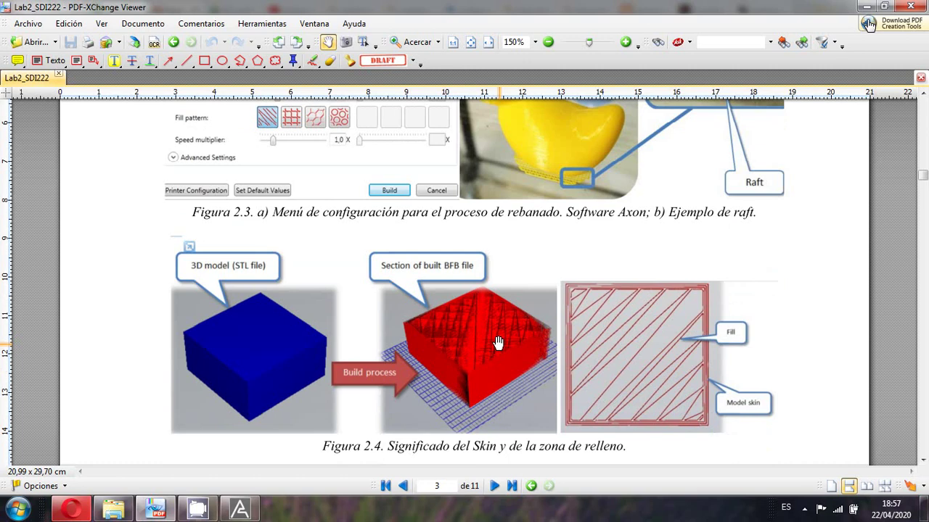
{"action": "scroll", "coordinate": [497, 343], "scroll_direction": "up", "scroll_amount": 1}
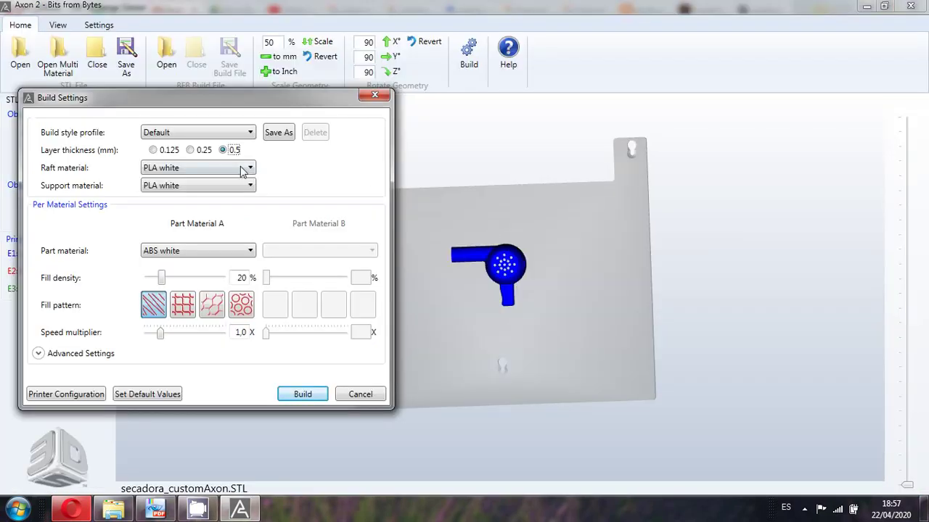
{"action": "left_click", "coordinate": [236, 168]}
{"action": "left_click", "coordinate": [234, 181]}
{"action": "left_click", "coordinate": [245, 171]}
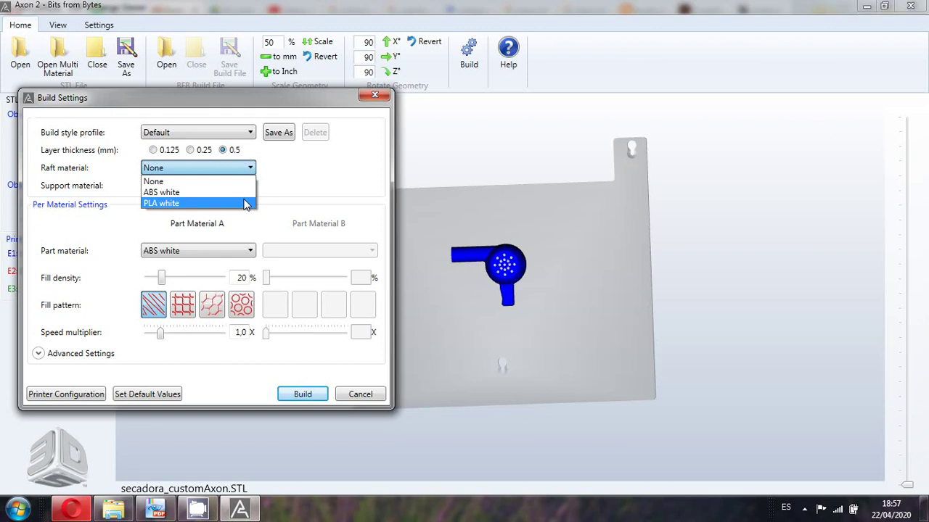
{"action": "left_click", "coordinate": [277, 194]}
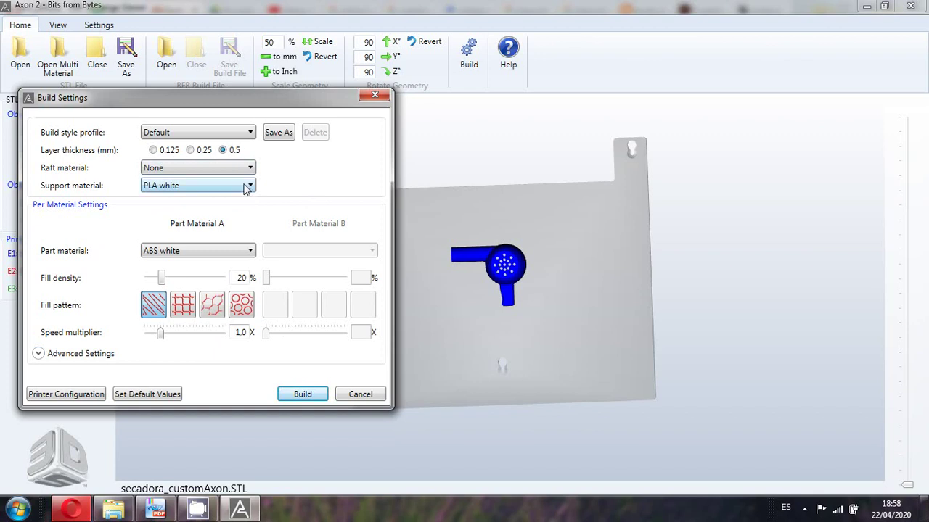
{"action": "left_click", "coordinate": [160, 170]}
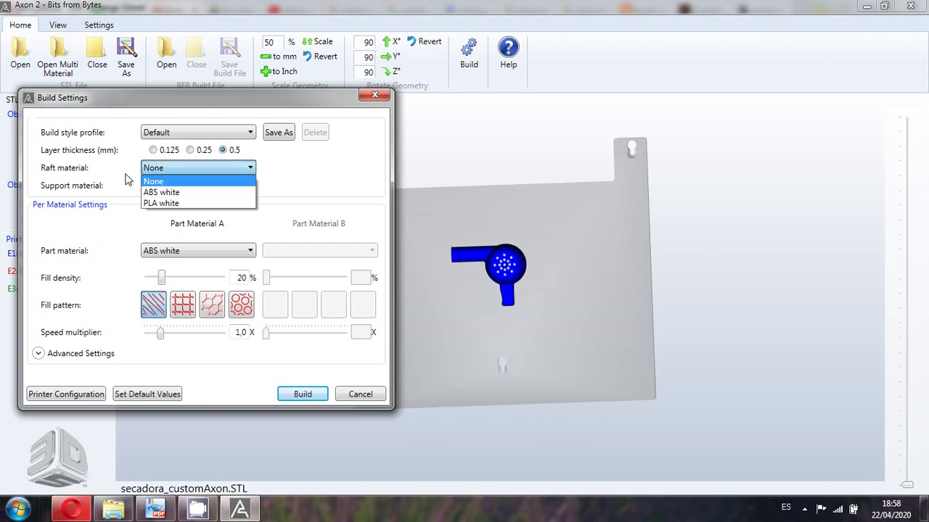
{"action": "left_click", "coordinate": [166, 204]}
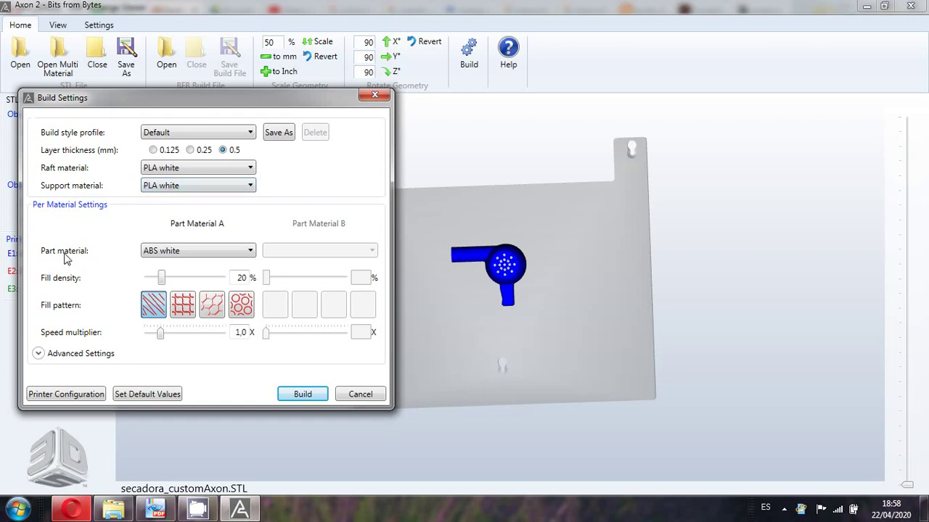
{"action": "left_click", "coordinate": [174, 251]}
{"action": "left_click", "coordinate": [169, 266]}
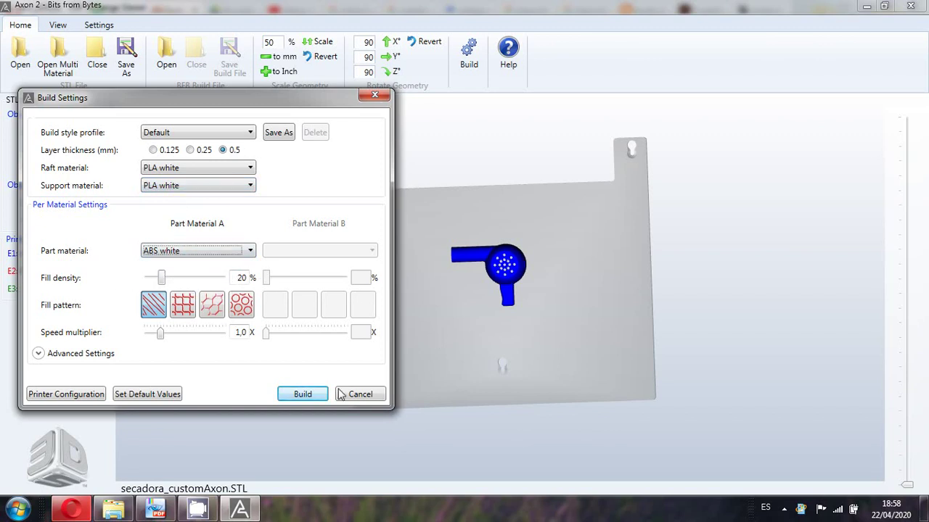
Check the lab guide's fill density examples and show the advanced build settings with the number of extra skins.
{"action": "left_click", "coordinate": [154, 510]}
{"action": "scroll", "coordinate": [521, 303], "scroll_direction": "down", "scroll_amount": 4}
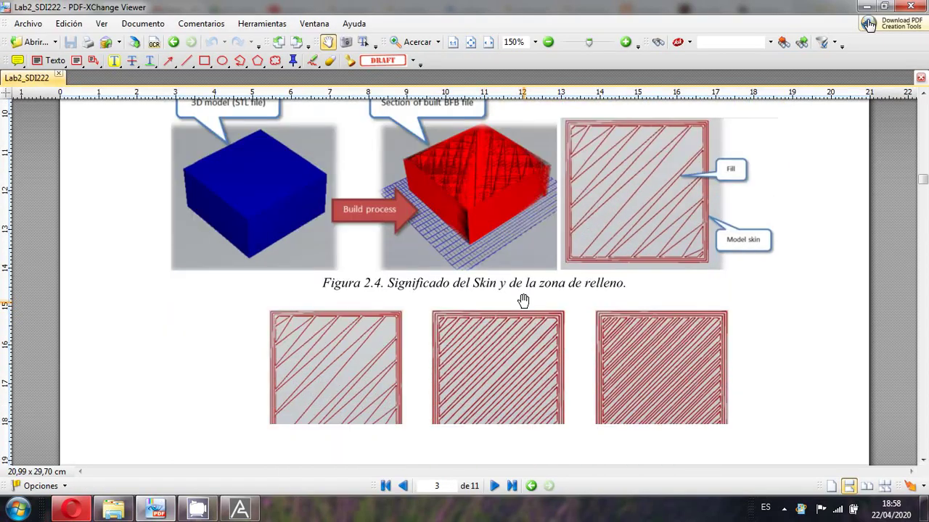
{"action": "scroll", "coordinate": [287, 163], "scroll_direction": "up", "scroll_amount": 1}
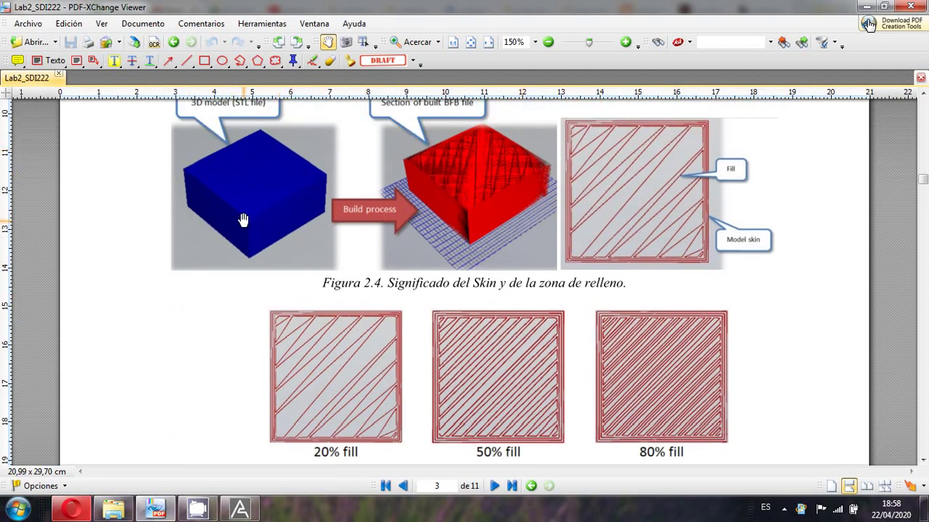
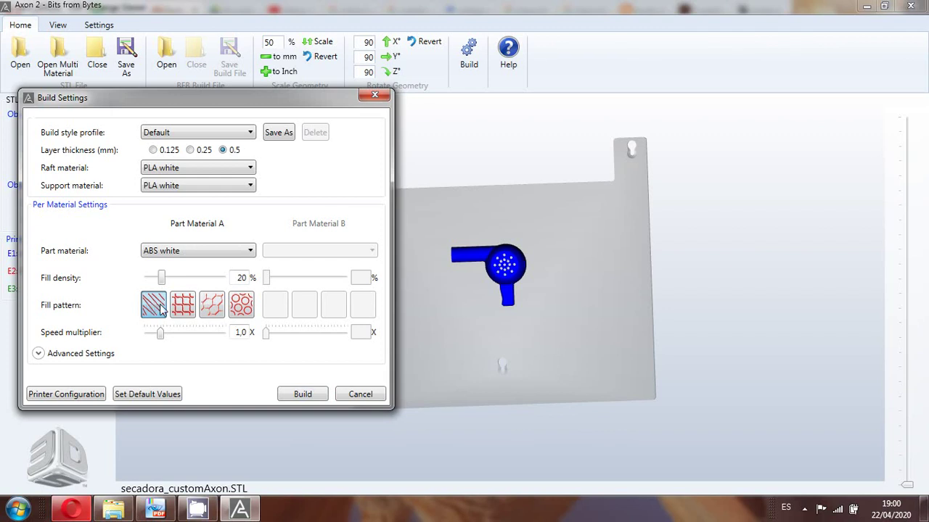
{"action": "left_click", "coordinate": [39, 354]}
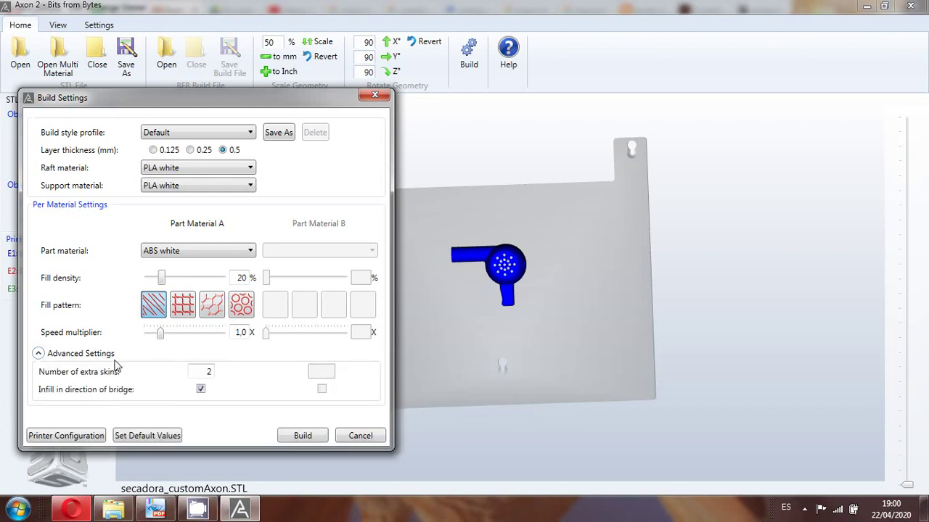
{"action": "double_click", "coordinate": [198, 370]}
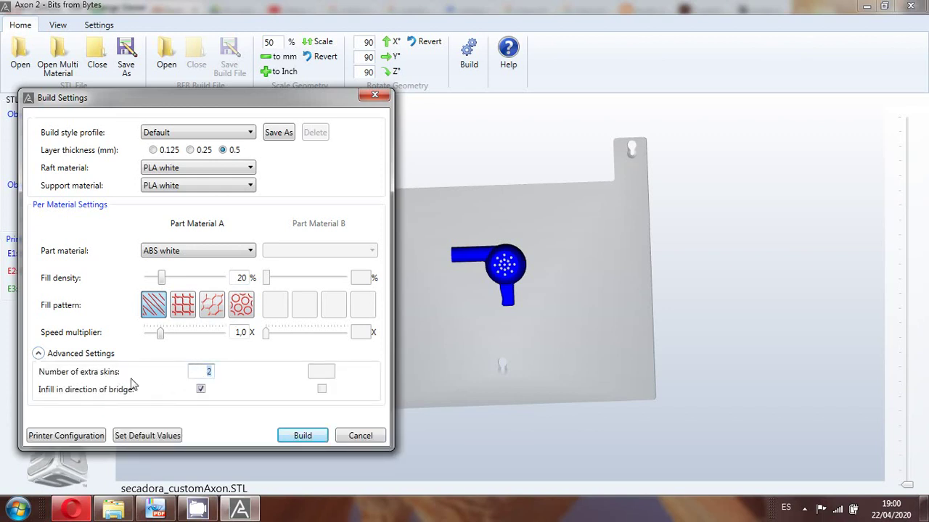
Examine the lab guide's figures on model skin and fill, and return to the Axon build settings.
{"action": "left_click", "coordinate": [157, 504]}
{"action": "scroll", "coordinate": [479, 312], "scroll_direction": "down", "scroll_amount": 6}
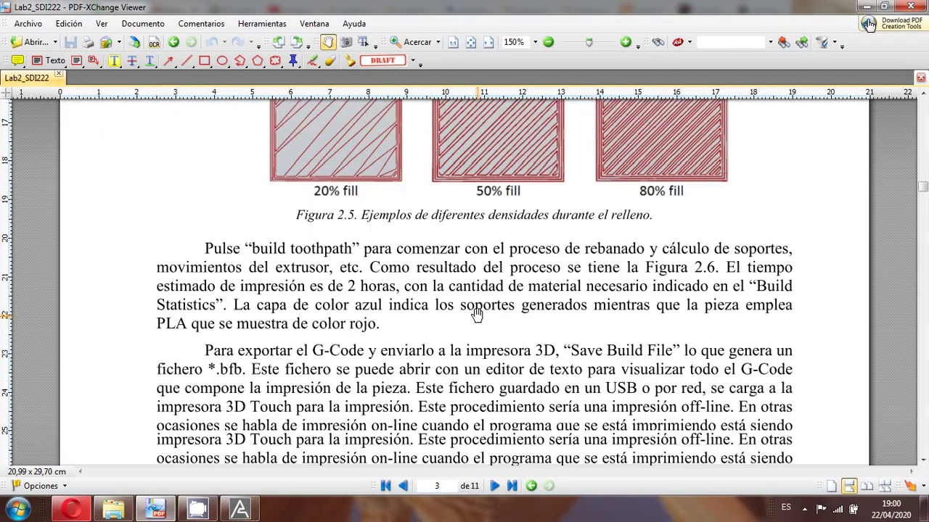
{"action": "scroll", "coordinate": [479, 312], "scroll_direction": "up", "scroll_amount": 3}
{"action": "scroll", "coordinate": [475, 315], "scroll_direction": "up", "scroll_amount": 6}
{"action": "scroll", "coordinate": [468, 318], "scroll_direction": "down", "scroll_amount": 1}
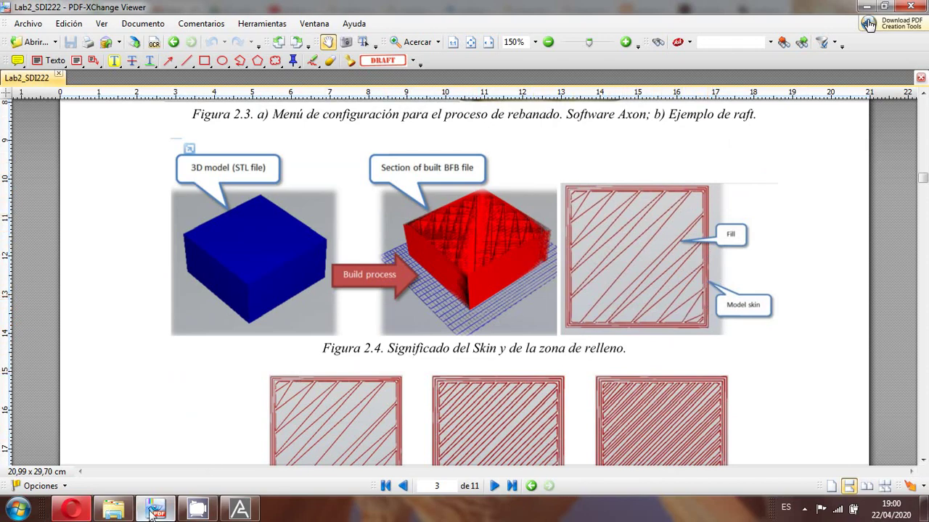
{"action": "mouse_move", "coordinate": [110, 513]}
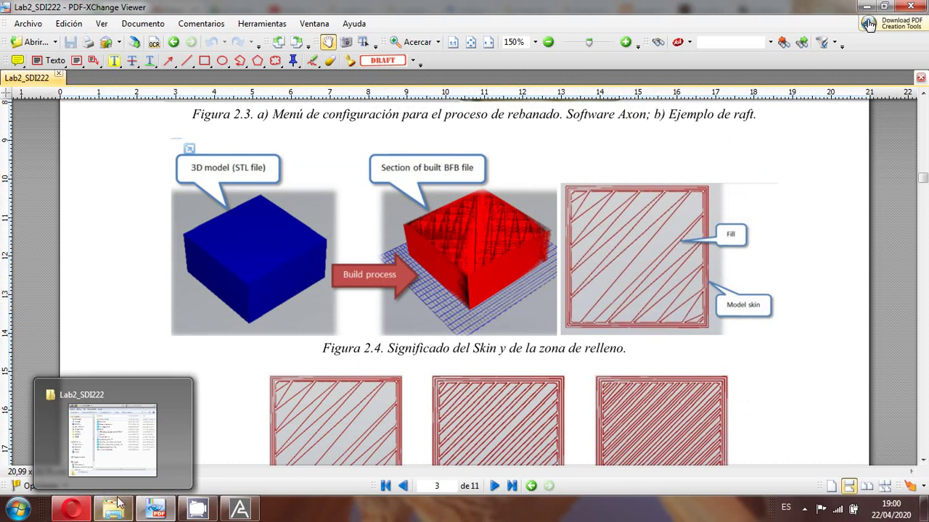
{"action": "mouse_move", "coordinate": [164, 506]}
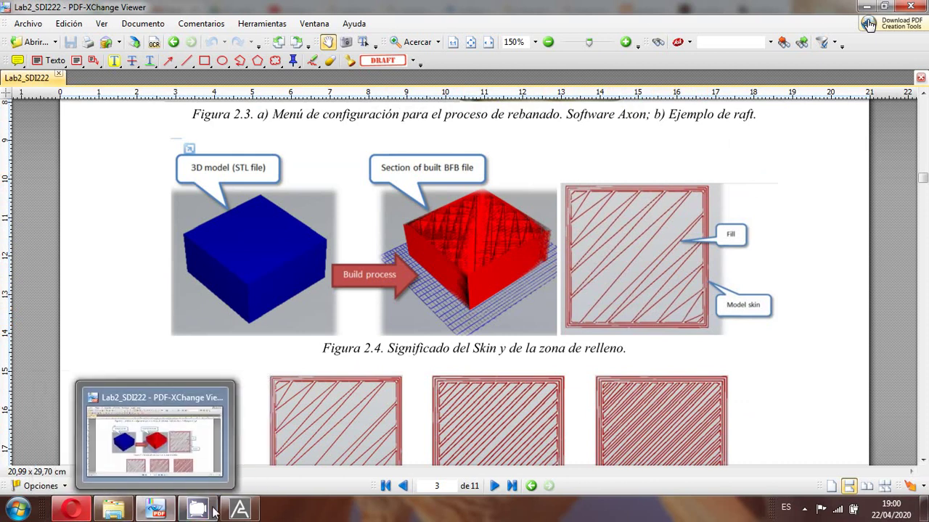
{"action": "left_click", "coordinate": [239, 508]}
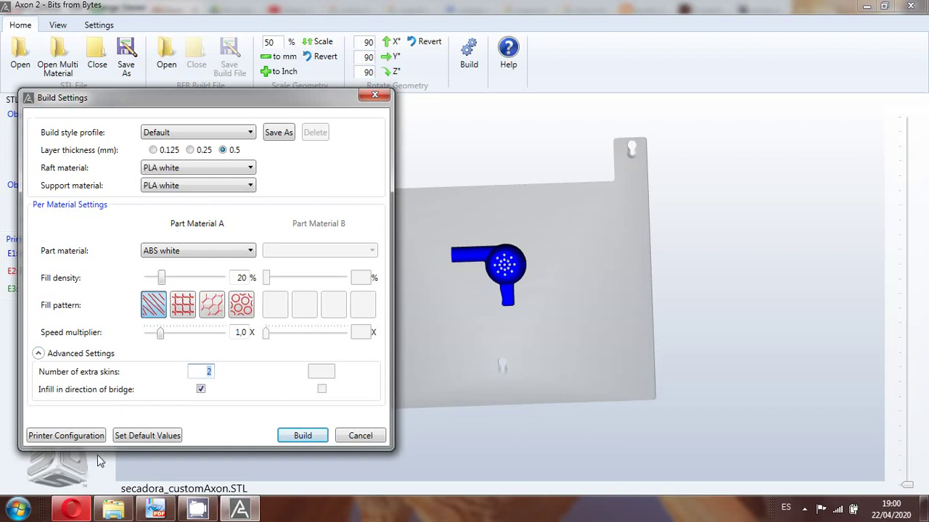
Build the G-Code for the part with the chosen settings, review the build statistics and close the progress report.
{"action": "left_click_drag", "start_coordinate": [217, 103], "coordinate": [218, 123]}
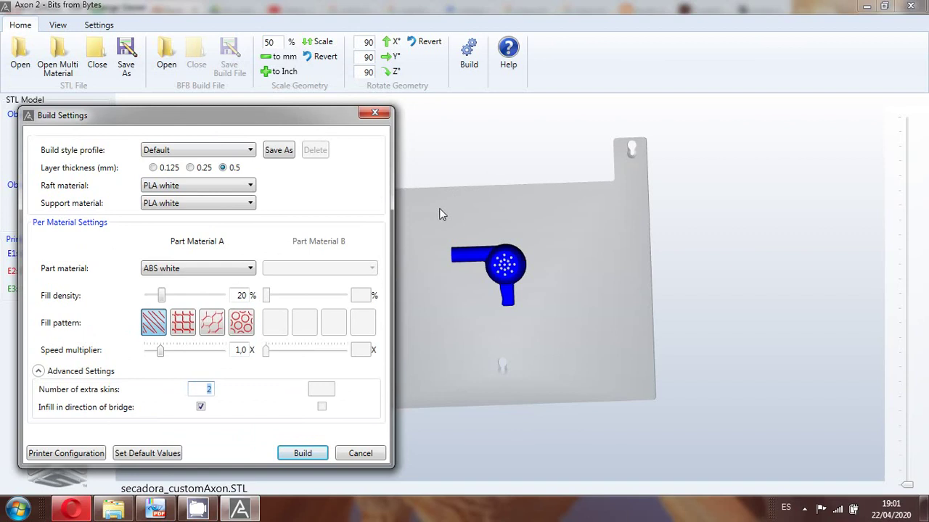
{"action": "left_click", "coordinate": [302, 453]}
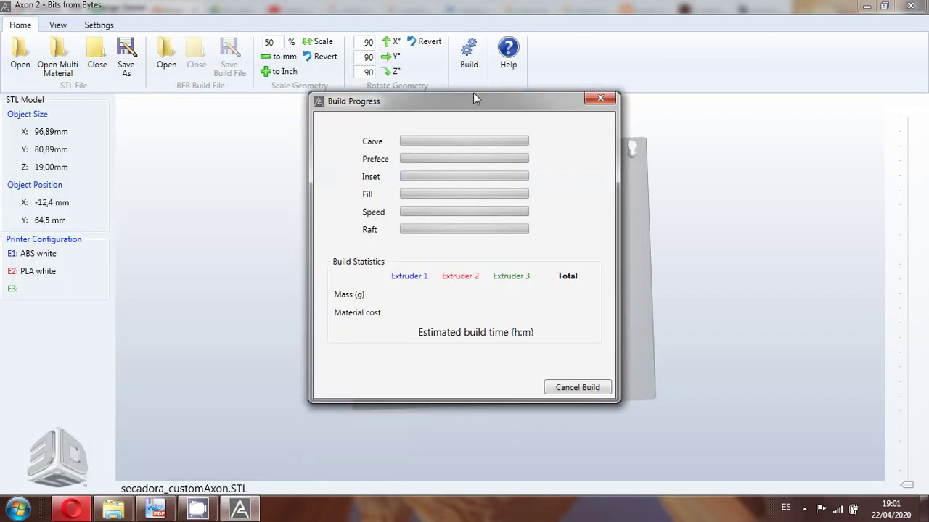
{"action": "left_click_drag", "start_coordinate": [473, 98], "coordinate": [264, 112]}
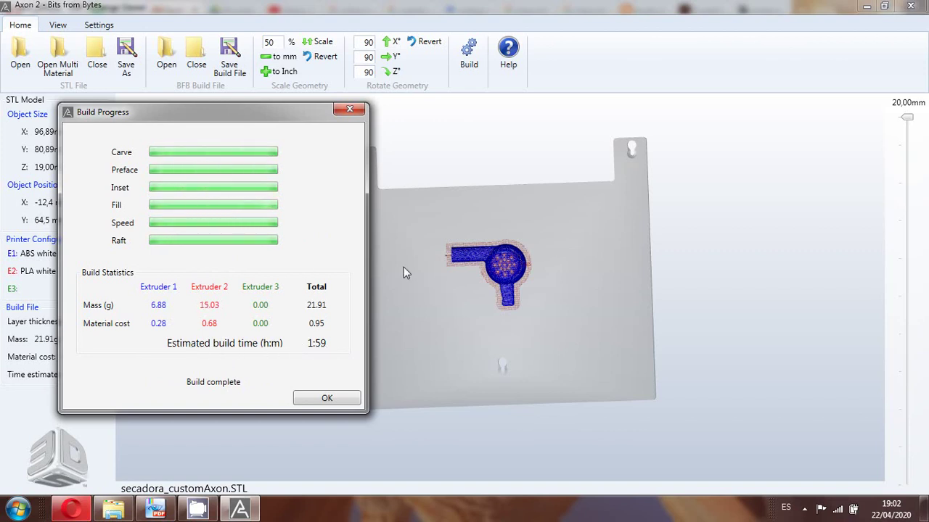
{"action": "left_click_drag", "start_coordinate": [270, 117], "coordinate": [239, 99]}
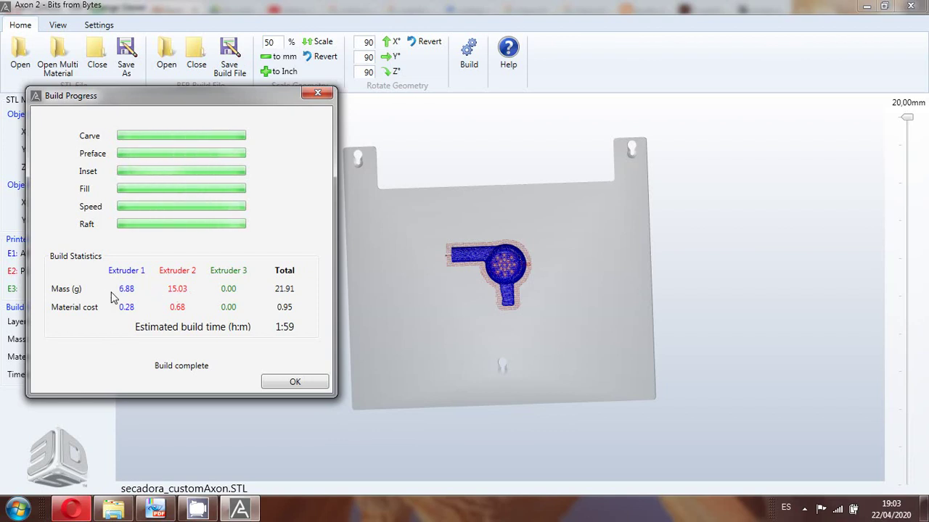
{"action": "left_click", "coordinate": [295, 383]}
Move the STL model to about X -71.4, Y 23.6 mm, away from the built toolpath, and close the STL file.
{"action": "scroll", "coordinate": [519, 272], "scroll_direction": "up", "scroll_amount": 6}
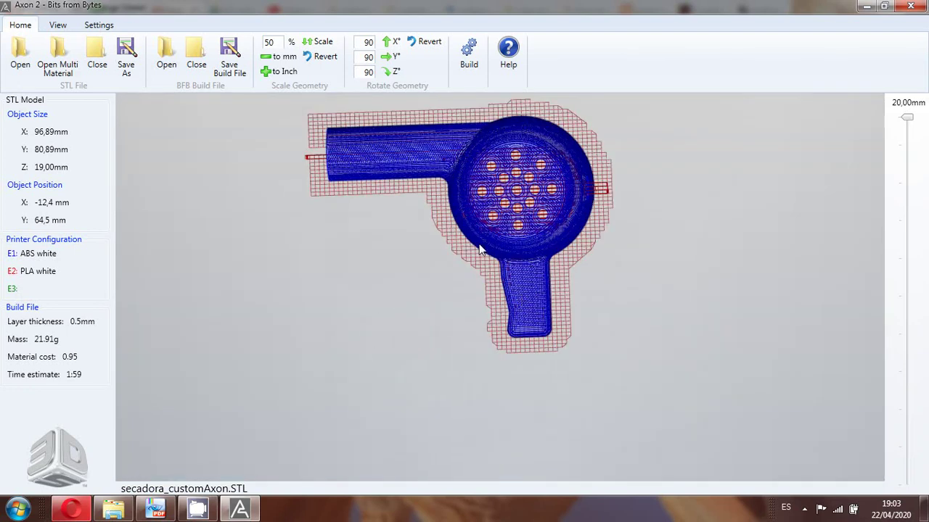
{"action": "left_click_drag", "start_coordinate": [482, 245], "coordinate": [329, 346]}
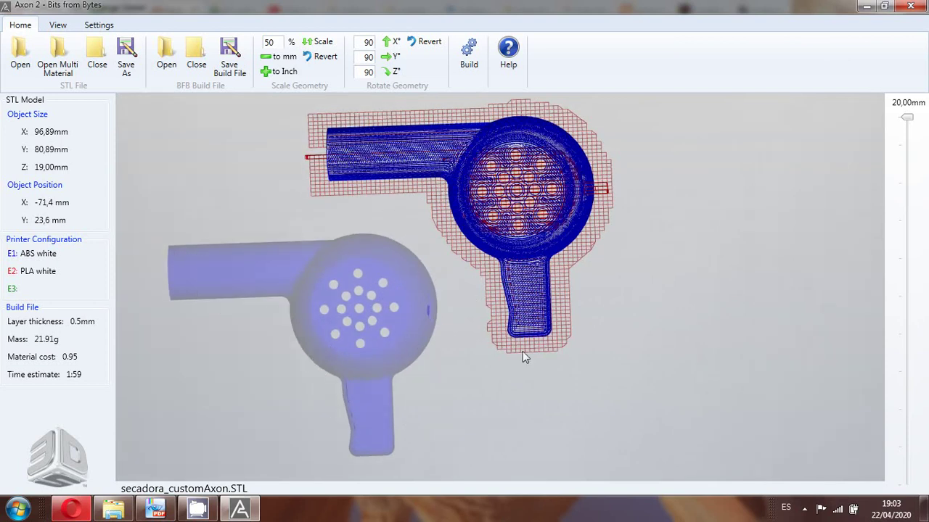
{"action": "left_click", "coordinate": [96, 61]}
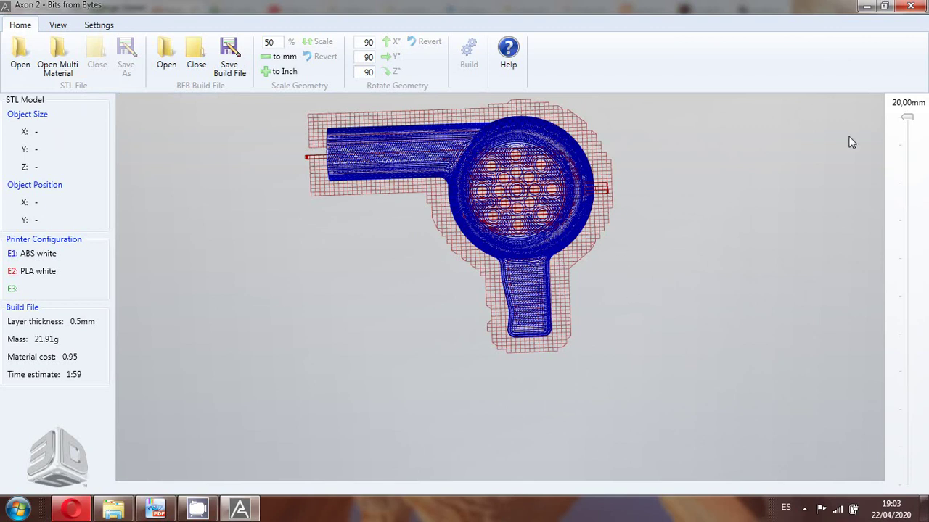
Examine the built toolpath layer by layer, from the 0.70 mm raft layer through 13.50 mm up to 20.00 mm.
{"action": "left_click_drag", "start_coordinate": [907, 122], "coordinate": [916, 493]}
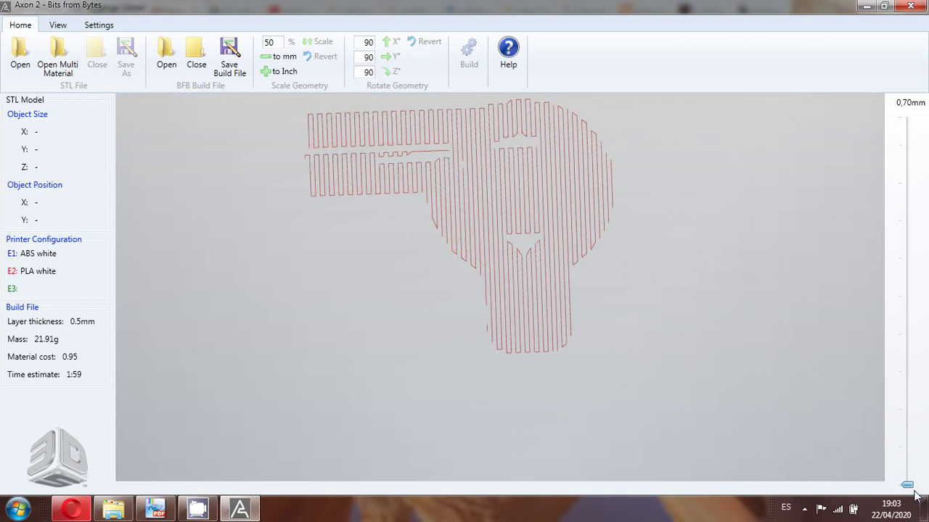
{"action": "left_click_drag", "start_coordinate": [915, 488], "coordinate": [915, 482]}
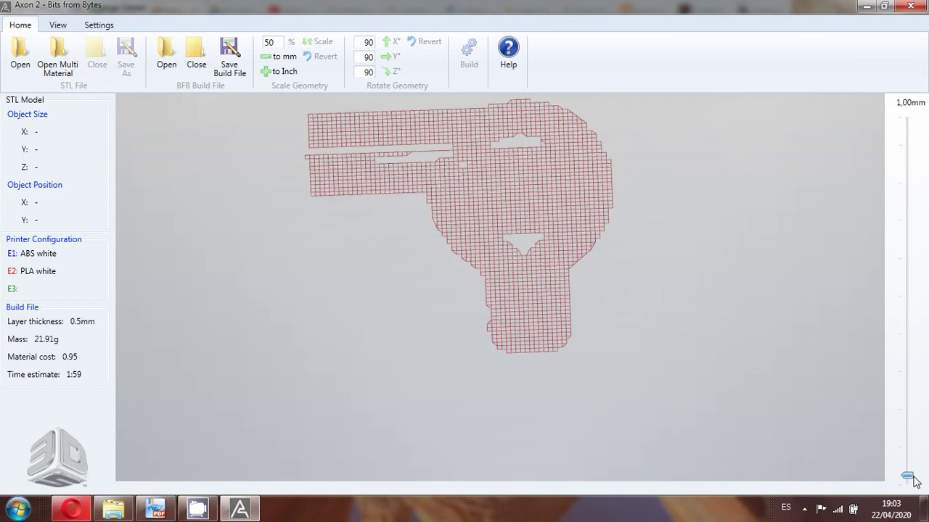
{"action": "mouse_move", "coordinate": [916, 482]}
{"action": "left_mouse_down"}
{"action": "mouse_move", "coordinate": [912, 470]}
{"action": "mouse_move", "coordinate": [907, 481]}
{"action": "mouse_move", "coordinate": [911, 468]}
{"action": "left_mouse_up"}
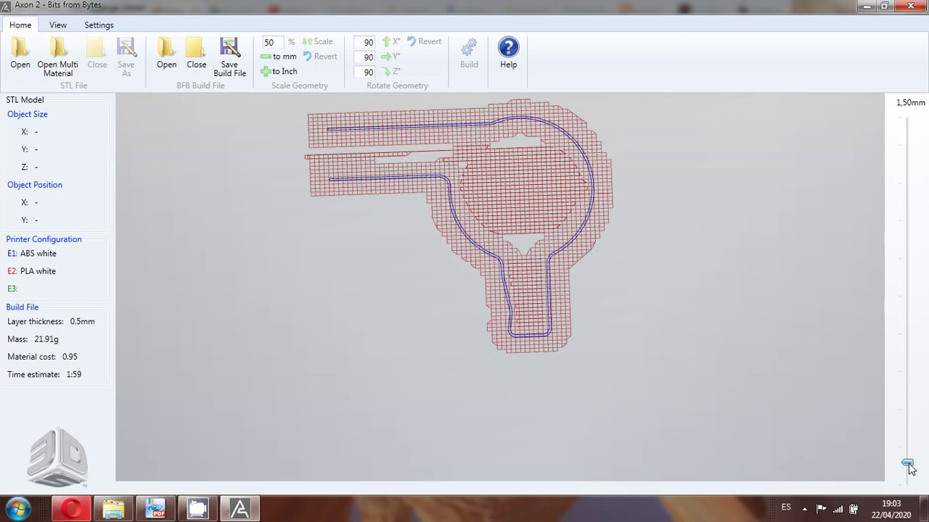
{"action": "left_click_drag", "start_coordinate": [911, 470], "coordinate": [911, 463]}
{"action": "left_click_drag", "start_coordinate": [908, 458], "coordinate": [906, 239]}
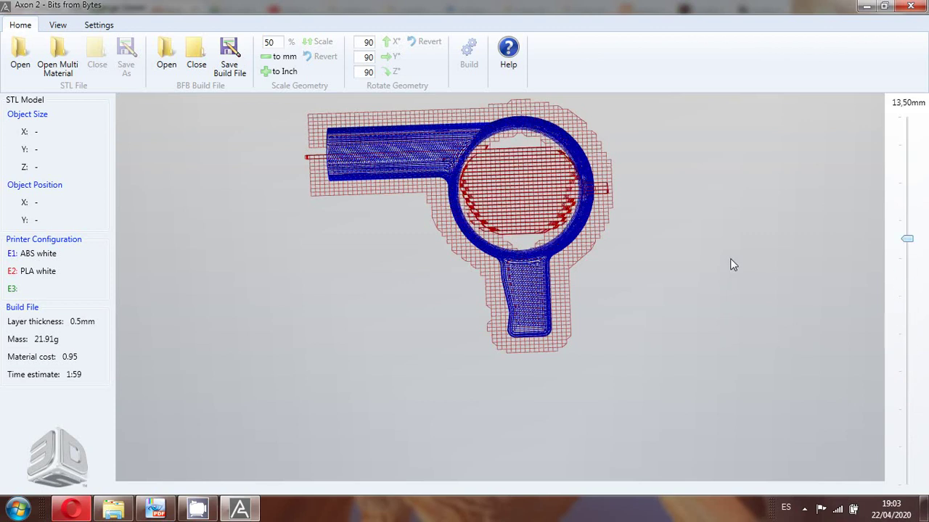
{"action": "left_click_drag", "start_coordinate": [653, 328], "coordinate": [665, 272]}
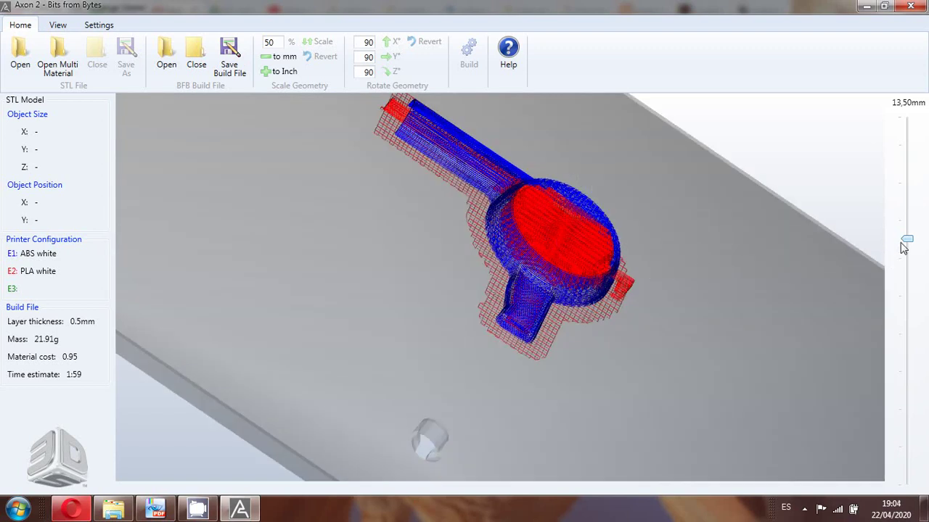
{"action": "left_click_drag", "start_coordinate": [908, 245], "coordinate": [915, 102]}
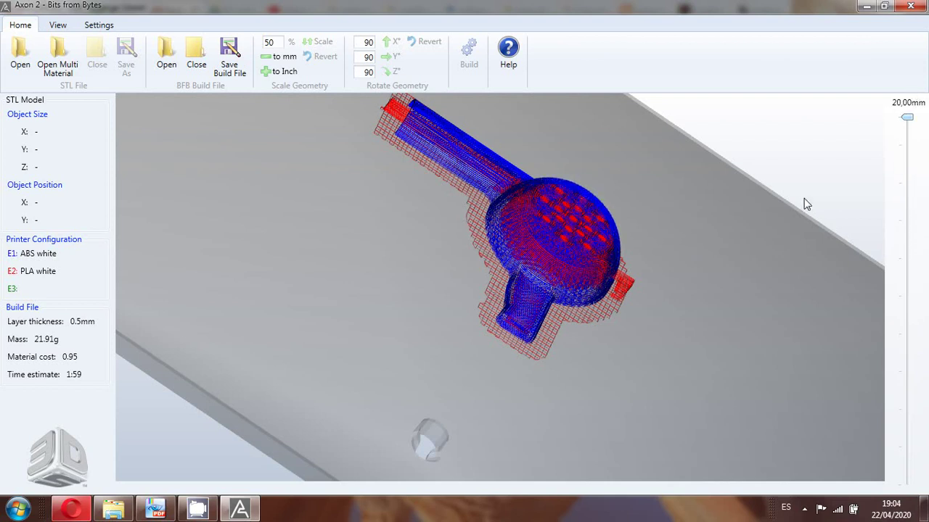
Save the build file as codigo_secadora in a new folder named resultados inside Lab2_SDI222.
{"action": "left_click_drag", "start_coordinate": [427, 253], "coordinate": [379, 319]}
{"action": "scroll", "coordinate": [381, 323], "scroll_direction": "up", "scroll_amount": 3}
{"action": "scroll", "coordinate": [487, 290], "scroll_direction": "down", "scroll_amount": 4}
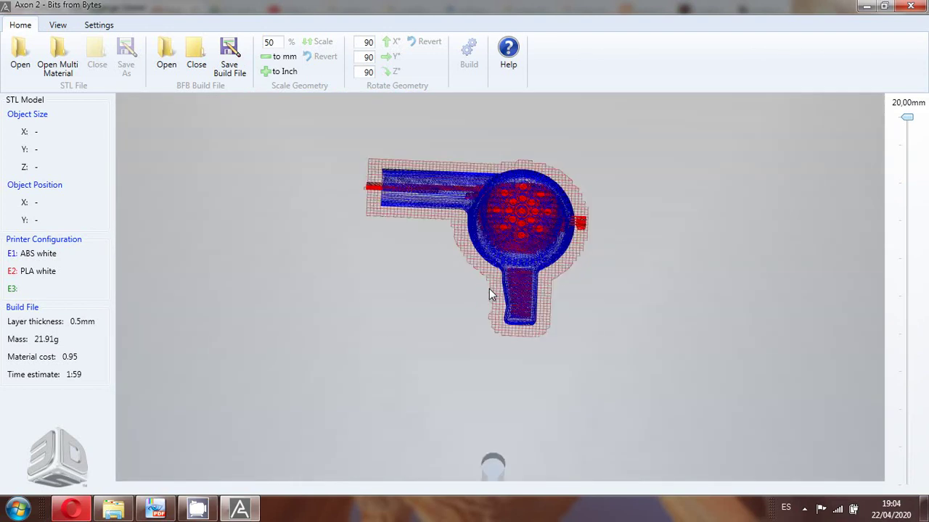
{"action": "scroll", "coordinate": [543, 156], "scroll_direction": "up", "scroll_amount": 2}
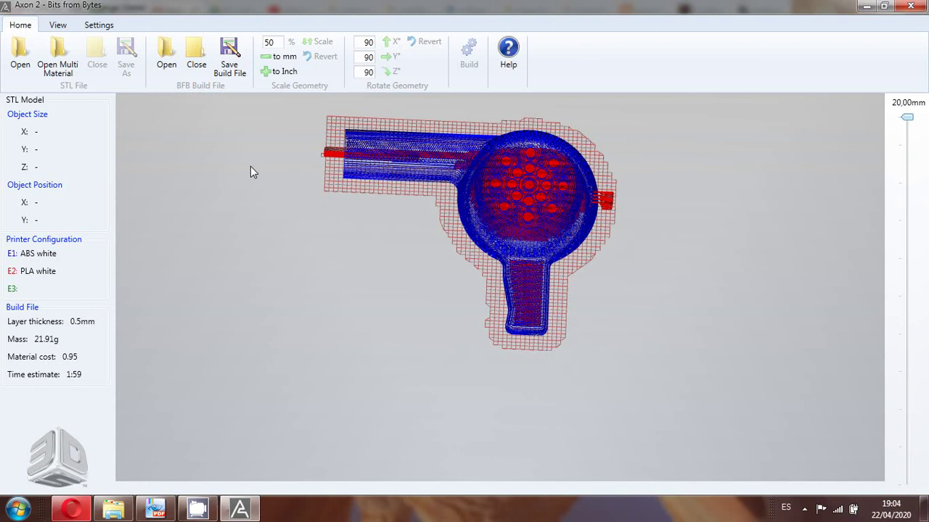
{"action": "left_click", "coordinate": [235, 76]}
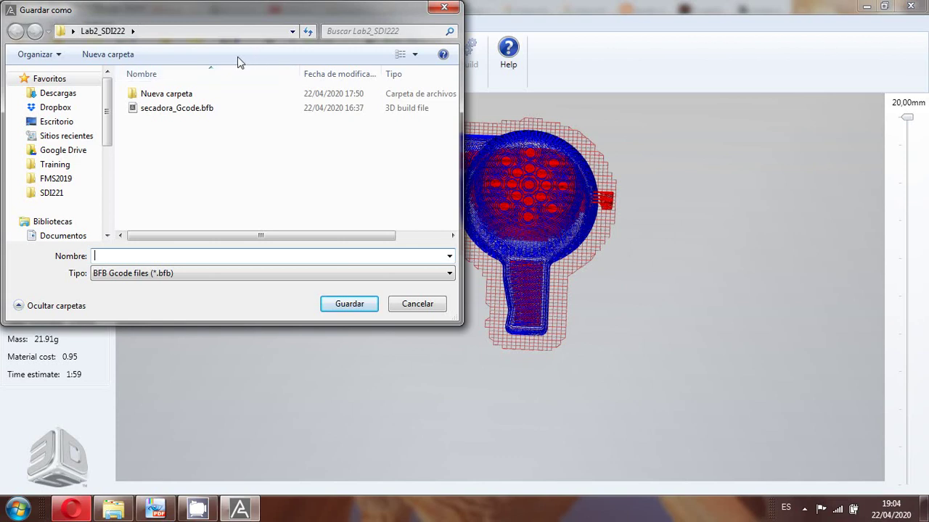
{"action": "left_click", "coordinate": [108, 55]}
{"action": "type", "text": "resultados"}
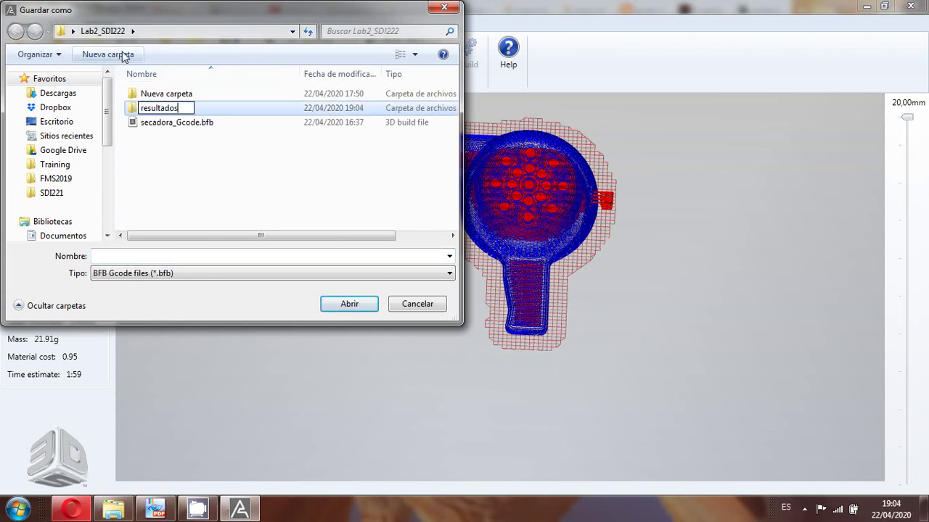
{"action": "key", "text": "Return"}
{"action": "key", "text": "Return"}
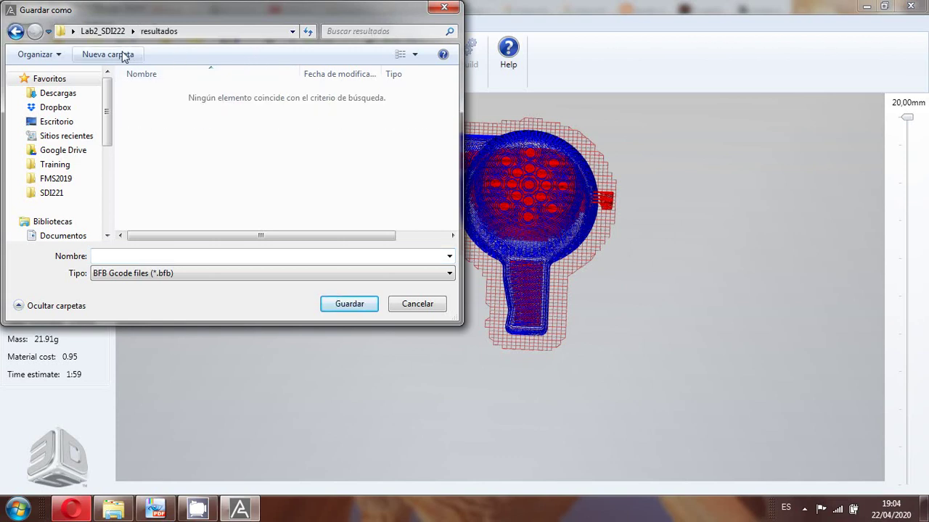
{"action": "left_click", "coordinate": [131, 256]}
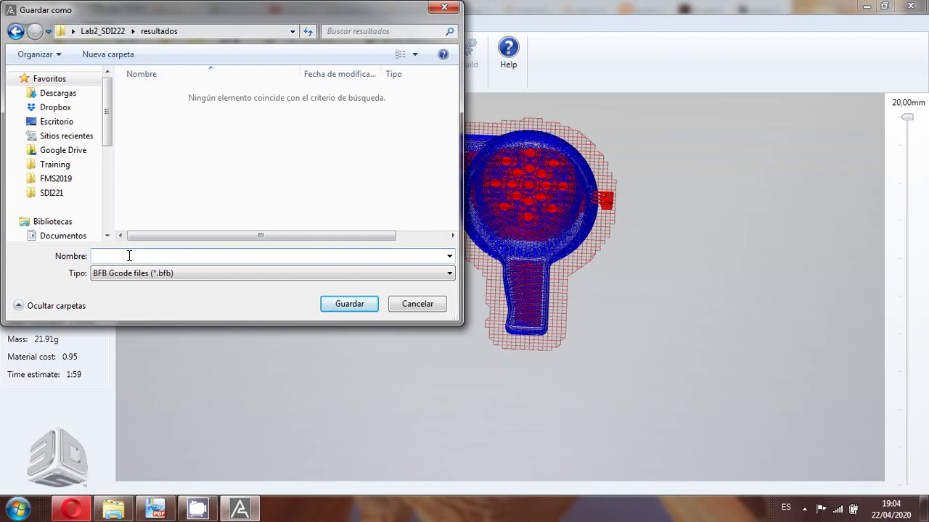
{"action": "type", "text": "codigo_secadora"}
{"action": "key", "text": "Return"}
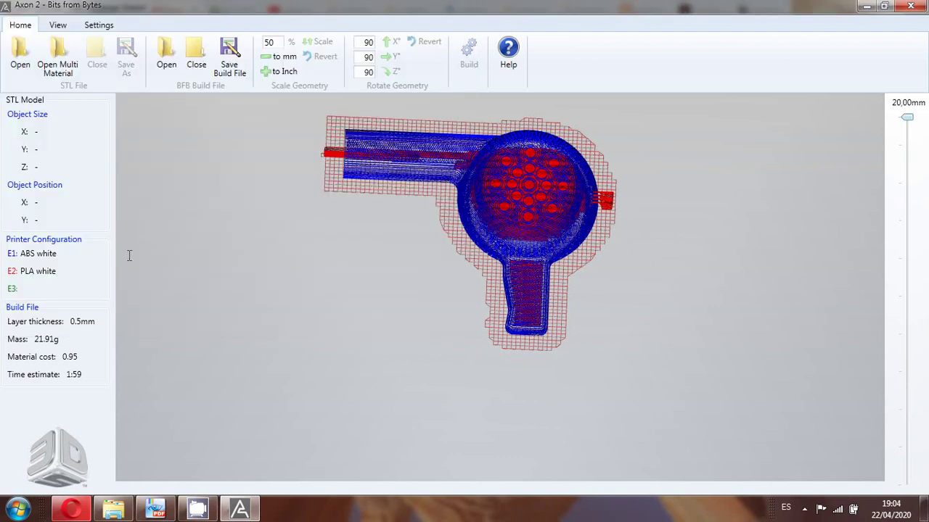
Open codigo_secadora.bfb from the resultados folder in Notepad (Bloc de notas) and enlarge its window.
{"action": "left_click", "coordinate": [113, 508]}
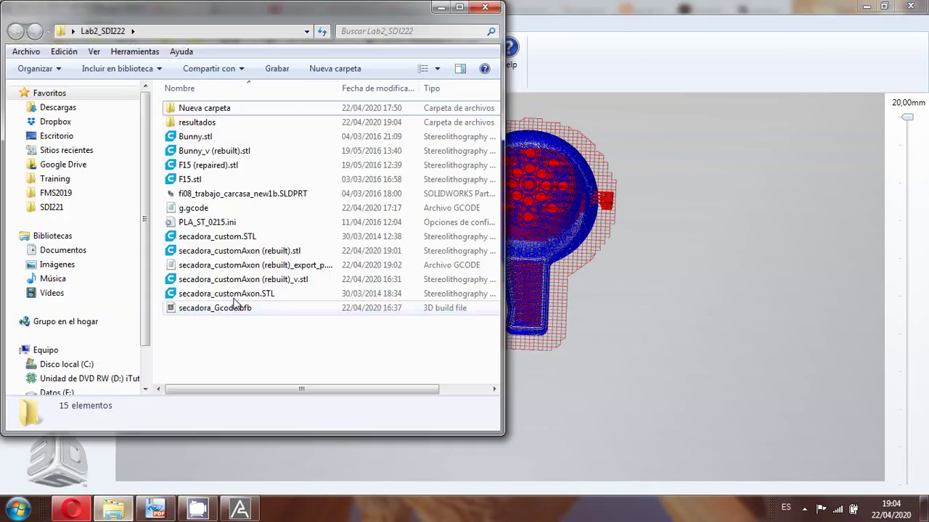
{"action": "double_click", "coordinate": [206, 121]}
{"action": "left_click", "coordinate": [215, 112]}
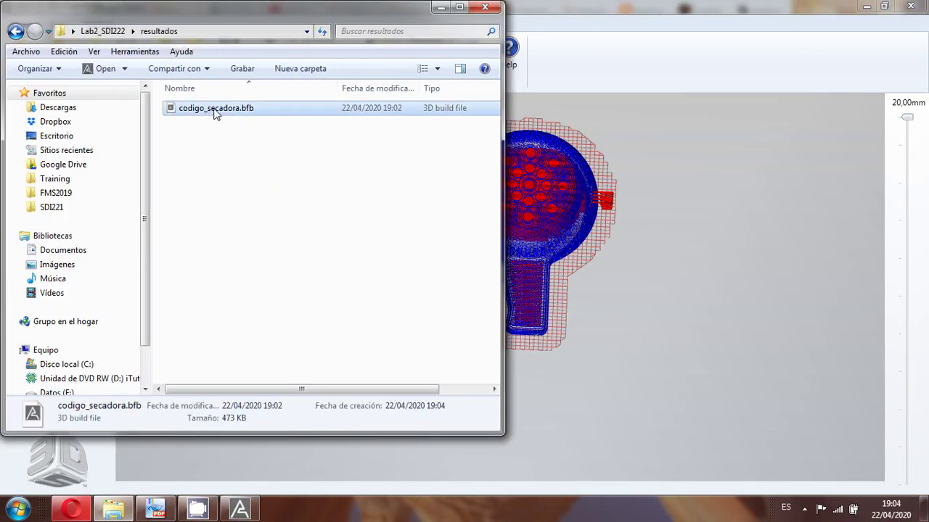
{"action": "right_click", "coordinate": [214, 112]}
{"action": "mouse_move", "coordinate": [268, 161]}
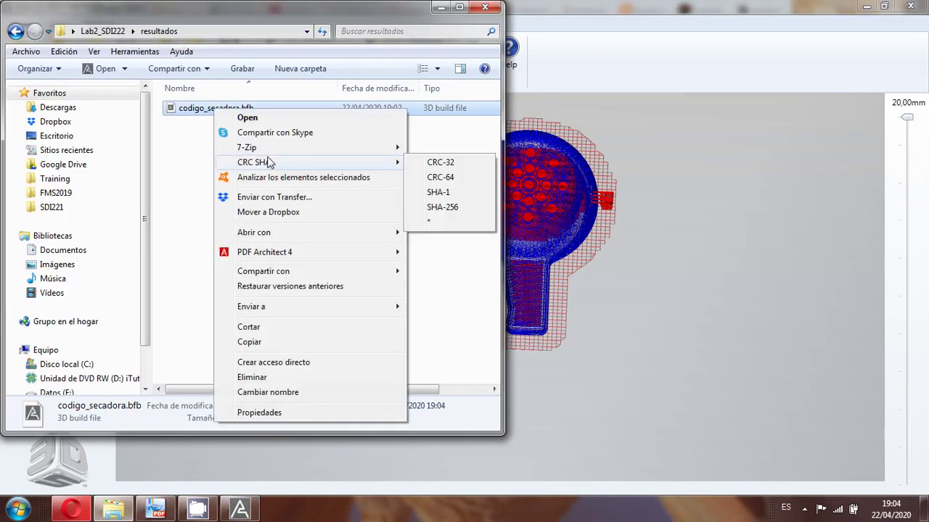
{"action": "mouse_move", "coordinate": [286, 235]}
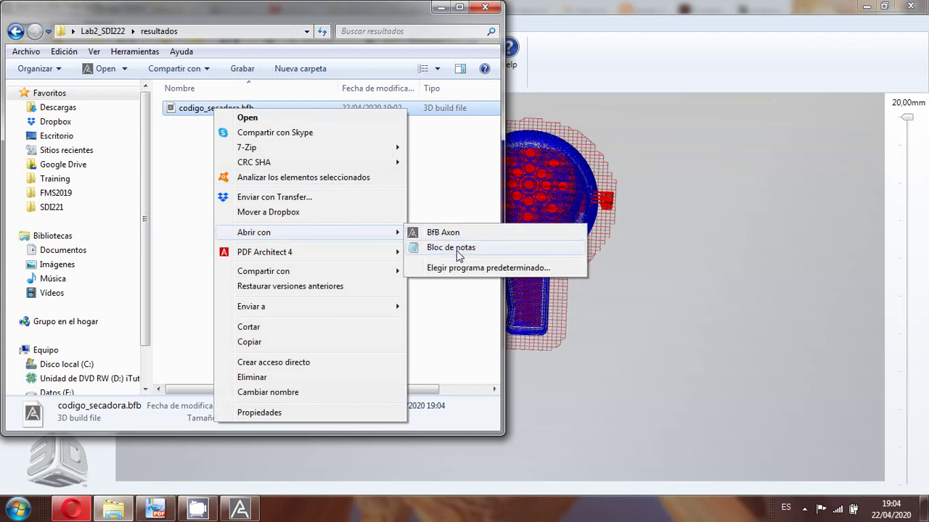
{"action": "left_click", "coordinate": [451, 247]}
{"action": "left_click_drag", "start_coordinate": [689, 73], "coordinate": [344, 66]}
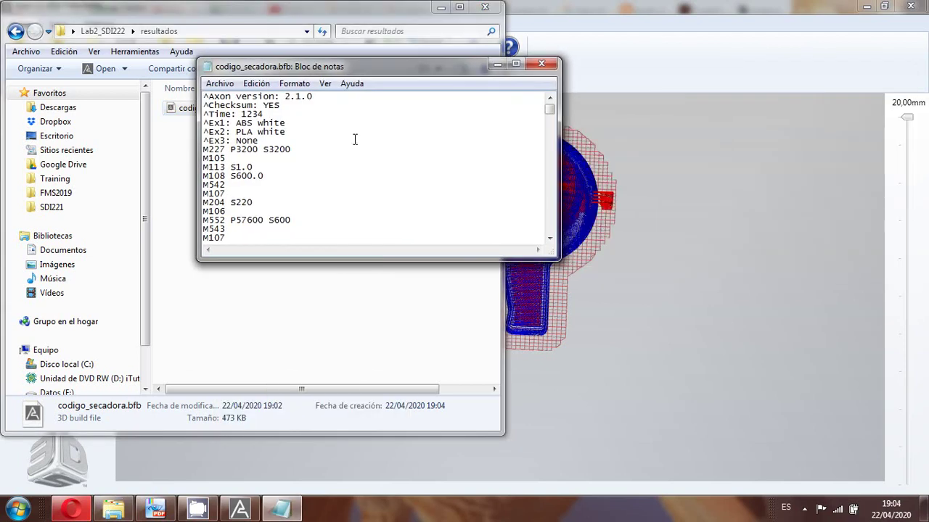
{"action": "left_click_drag", "start_coordinate": [559, 260], "coordinate": [792, 461]}
Examine the G1 moves in the G-Code, including their X, Y, Z coordinates and F feed values, and close the file.
{"action": "left_click", "coordinate": [226, 273]}
{"action": "scroll", "coordinate": [229, 278], "scroll_direction": "down", "scroll_amount": 2}
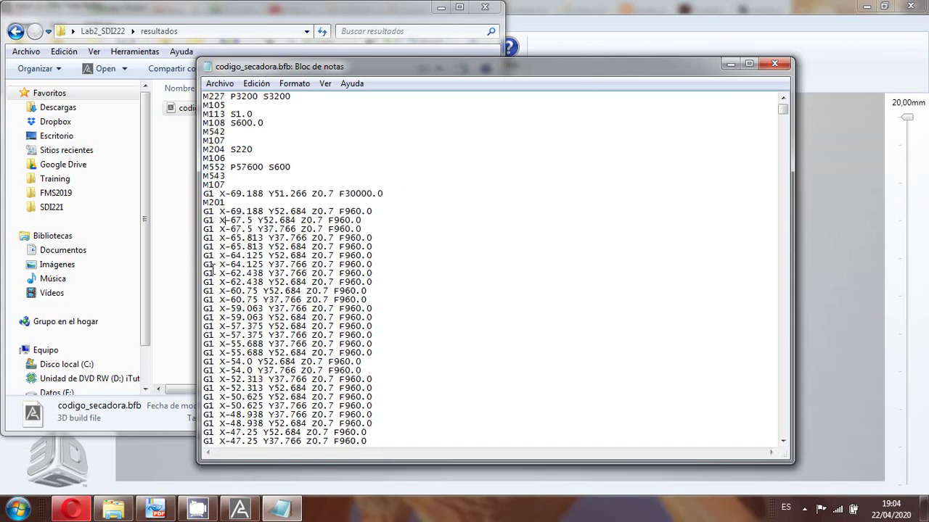
{"action": "double_click", "coordinate": [209, 211]}
{"action": "left_click", "coordinate": [230, 211]}
{"action": "left_click_drag", "start_coordinate": [230, 211], "coordinate": [335, 212]}
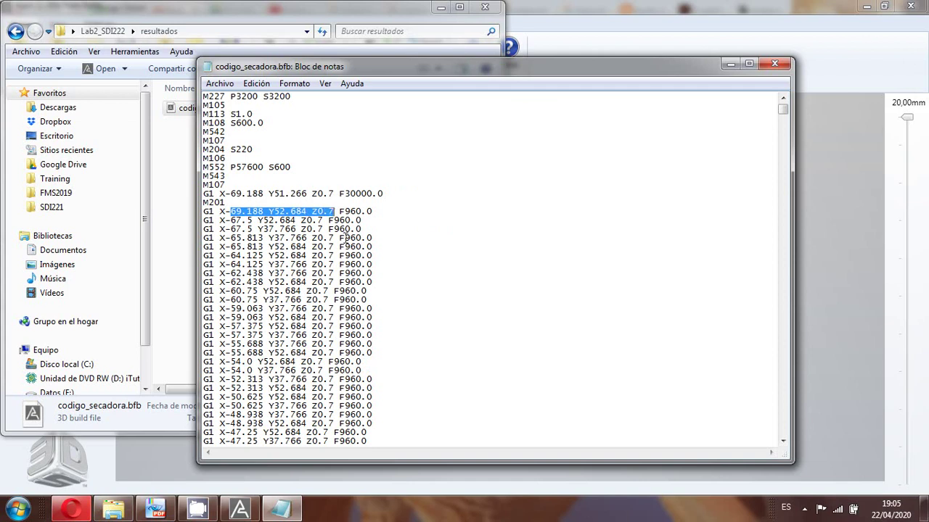
{"action": "left_click", "coordinate": [340, 250]}
{"action": "left_click_drag", "start_coordinate": [339, 250], "coordinate": [374, 249]}
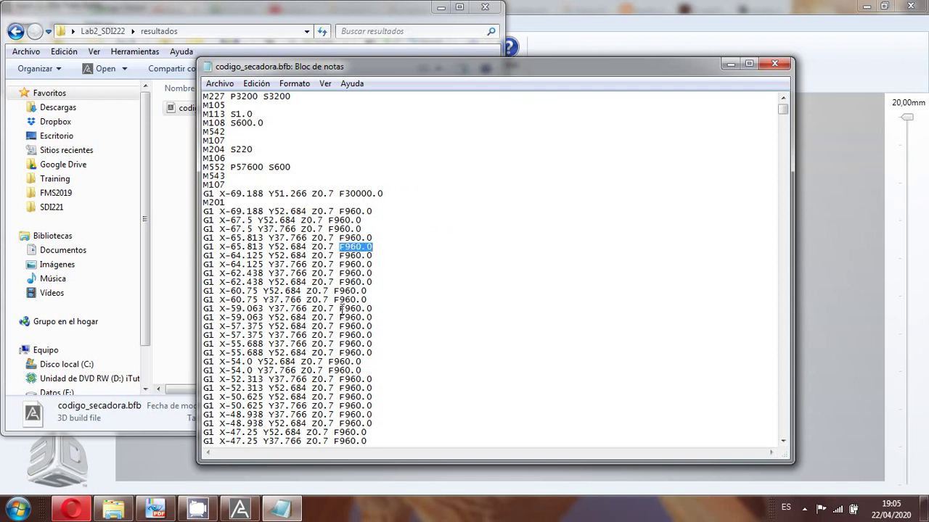
{"action": "left_click_drag", "start_coordinate": [335, 300], "coordinate": [371, 300]}
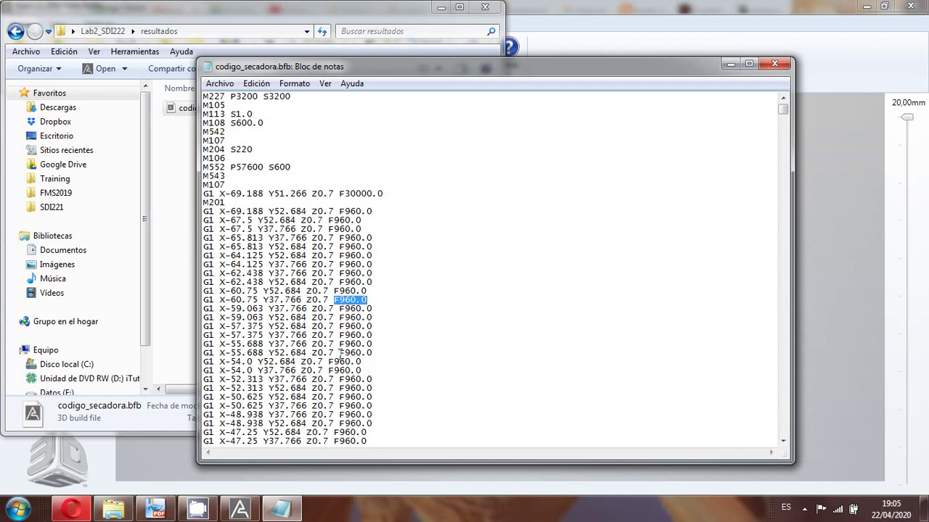
{"action": "left_click_drag", "start_coordinate": [338, 353], "coordinate": [377, 353]}
{"action": "scroll", "coordinate": [356, 378], "scroll_direction": "down", "scroll_amount": 2}
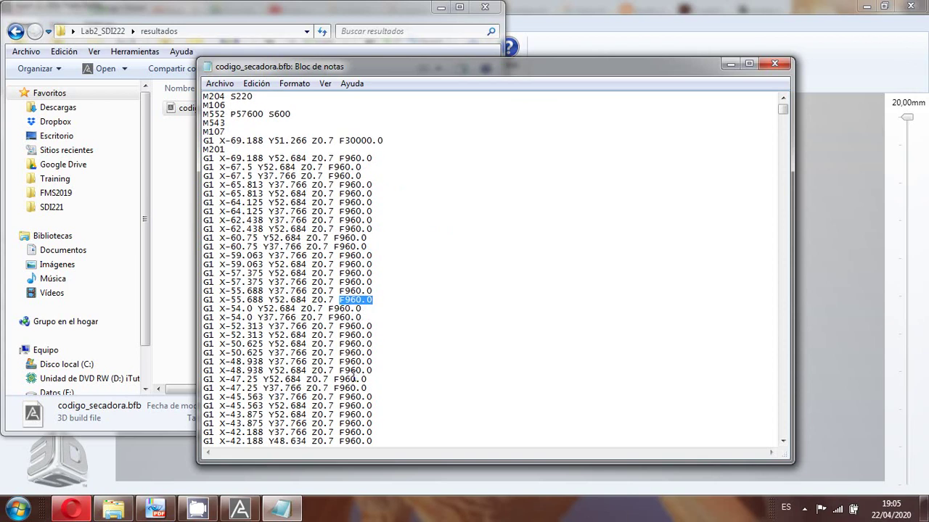
{"action": "scroll", "coordinate": [357, 375], "scroll_direction": "down", "scroll_amount": 3}
{"action": "scroll", "coordinate": [643, 174], "scroll_direction": "up", "scroll_amount": 7}
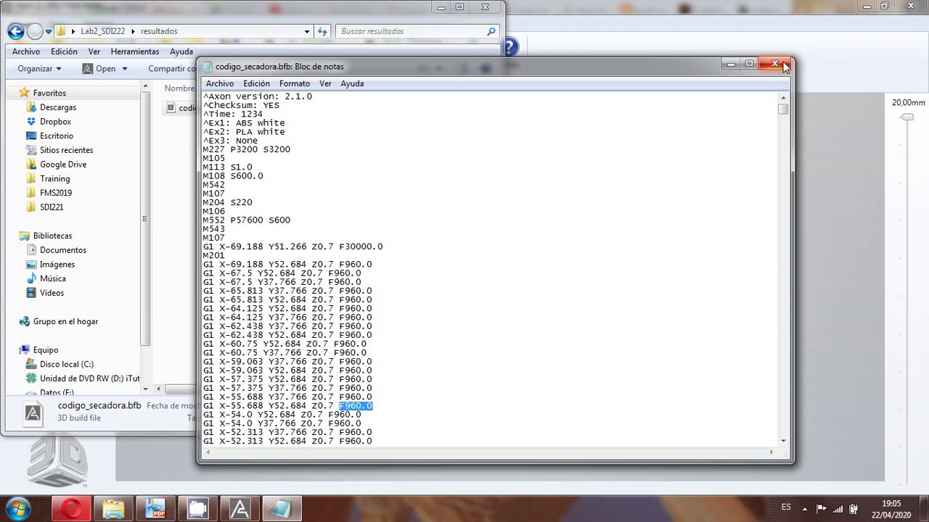
{"action": "left_click", "coordinate": [613, 147]}
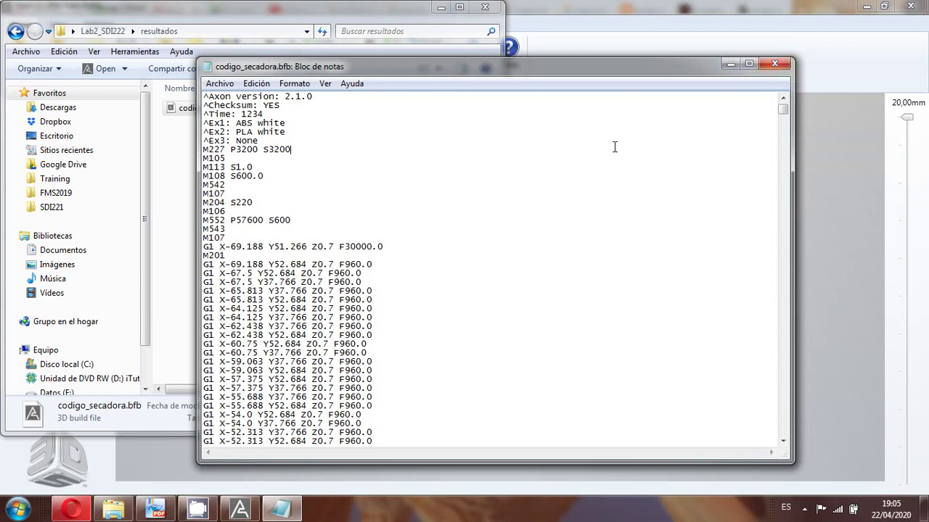
{"action": "left_click", "coordinate": [776, 67]}
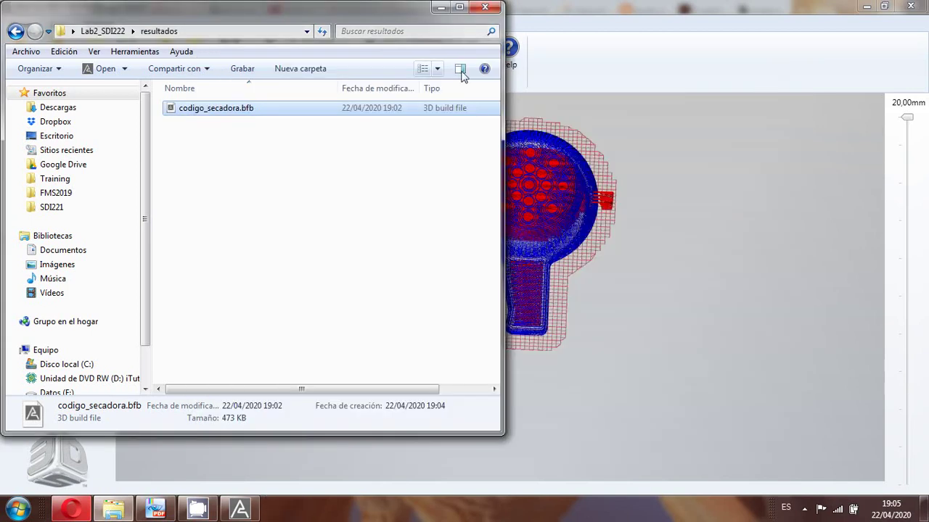
Switch to the lab guide PDF and consult section 2.5 on generating G-Code with Slic3r.
{"action": "left_click", "coordinate": [670, 176]}
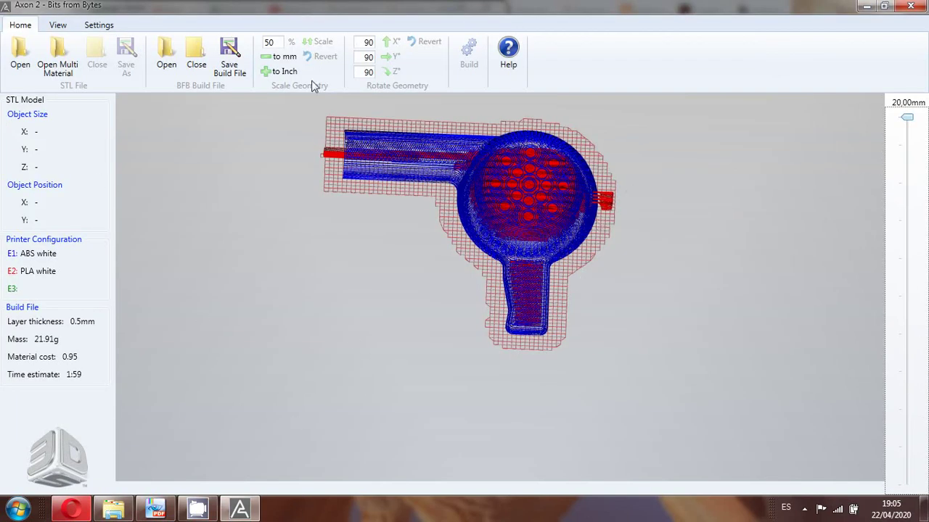
{"action": "left_click", "coordinate": [158, 514]}
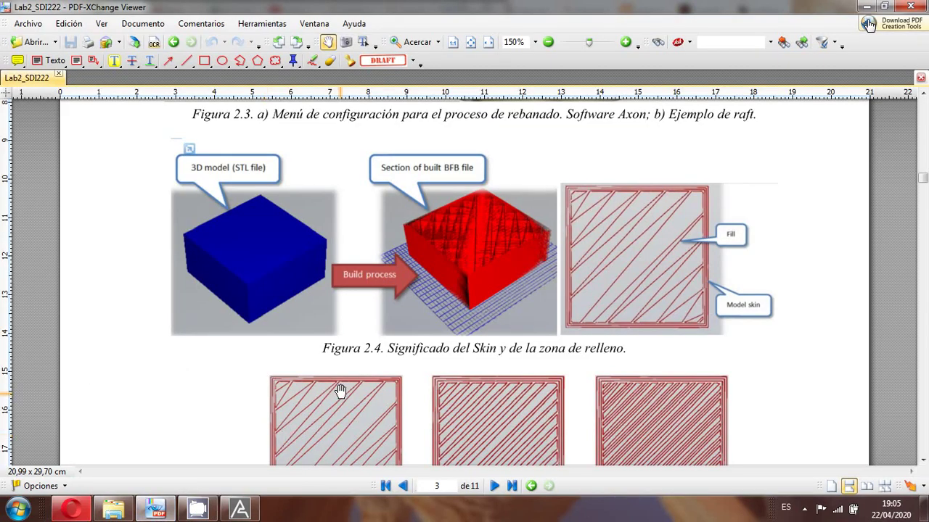
{"action": "scroll", "coordinate": [344, 382], "scroll_direction": "down", "scroll_amount": 10}
{"action": "scroll", "coordinate": [344, 383], "scroll_direction": "down", "scroll_amount": 10}
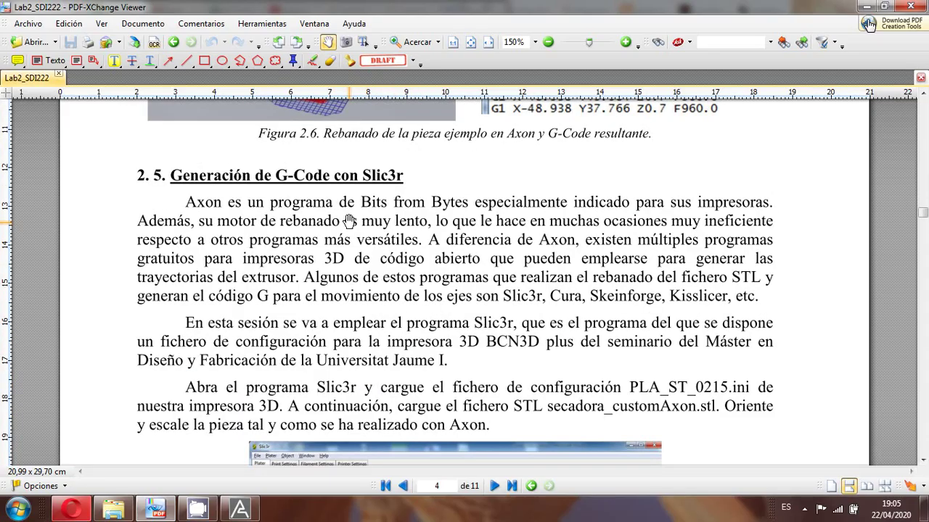
Close Axon 2 and launch slic3r.exe from the Slic3r desktop folder, leaving the folder window minimized.
{"action": "key", "text": "alt+Tab"}
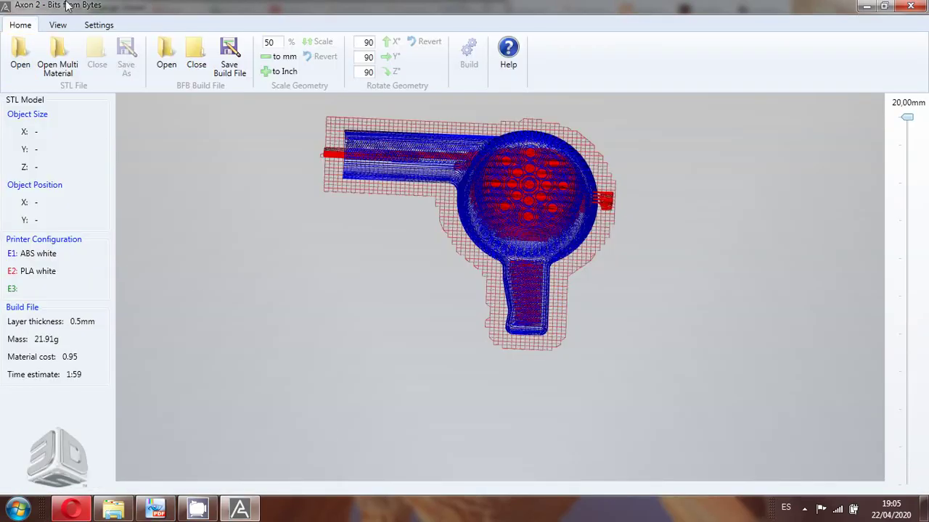
{"action": "left_click", "coordinate": [911, 6]}
{"action": "left_click", "coordinate": [911, 7]}
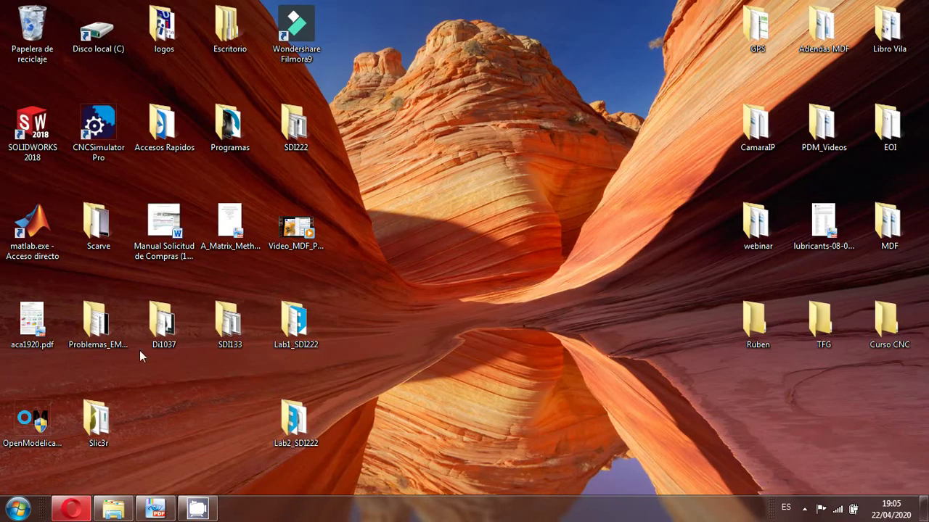
{"action": "double_click", "coordinate": [97, 423]}
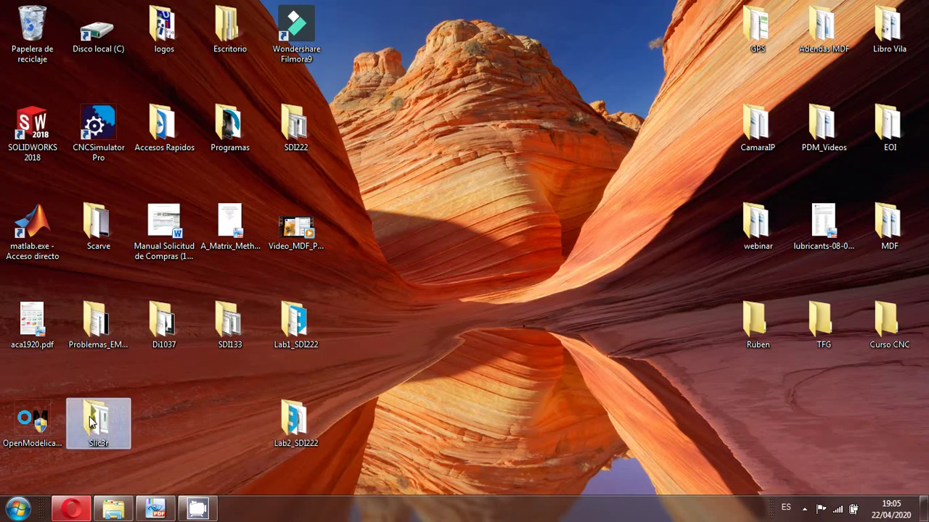
{"action": "left_click", "coordinate": [634, 208]}
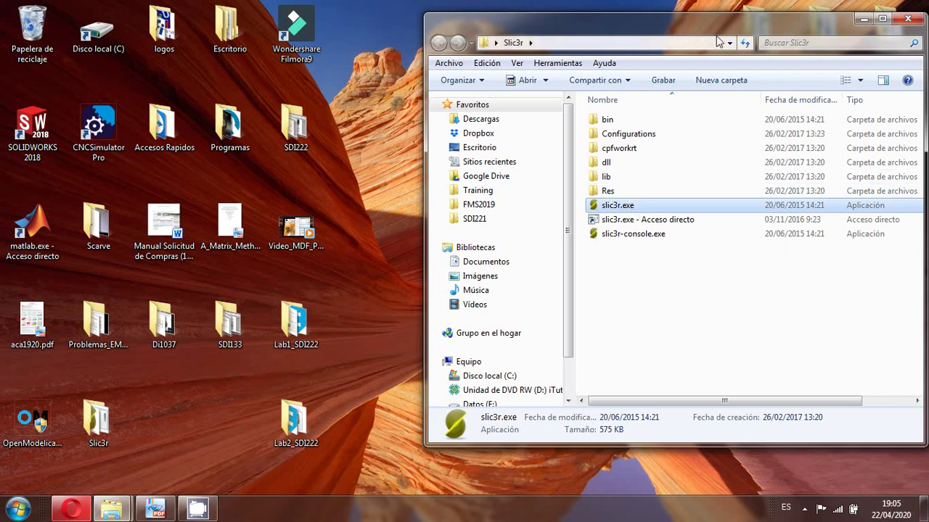
{"action": "left_click_drag", "start_coordinate": [727, 28], "coordinate": [503, 76]}
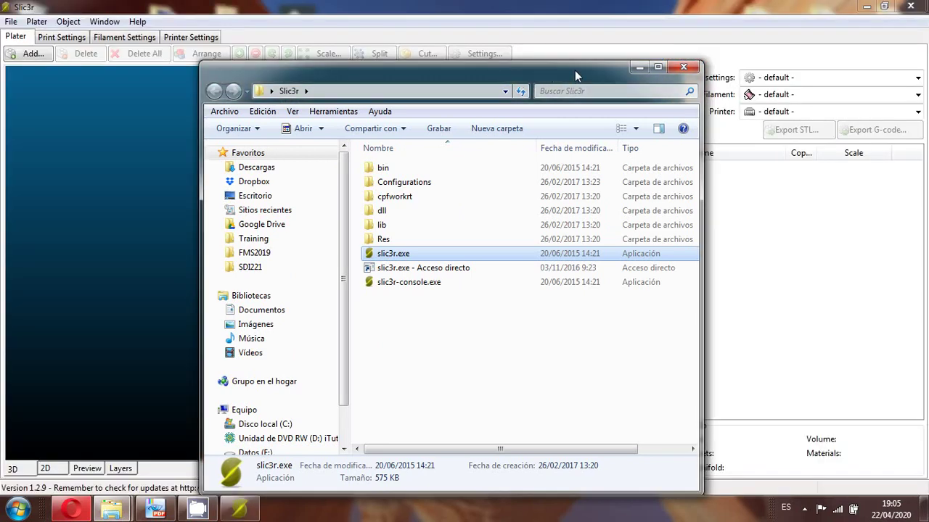
{"action": "left_click", "coordinate": [637, 67]}
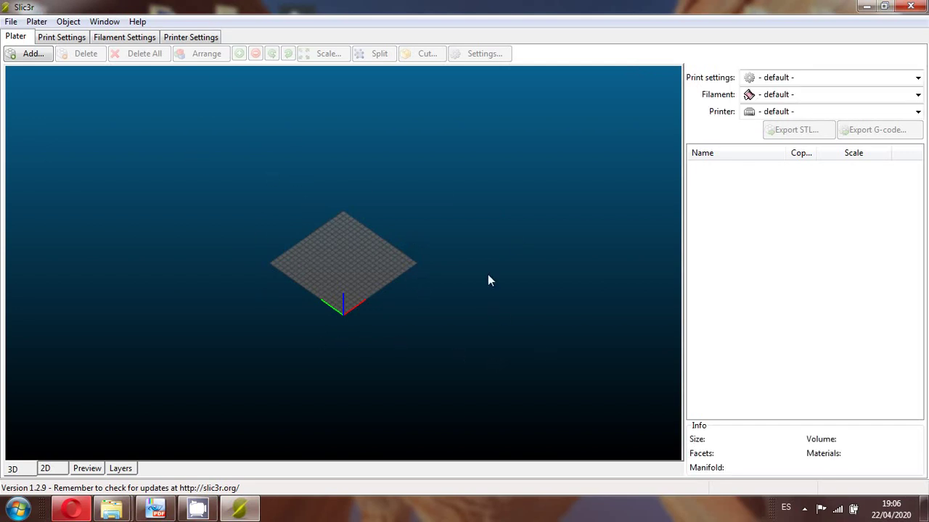
Load the printer configuration file PLA_ST_0215.ini from the Lab2_SDI222 folder.
{"action": "scroll", "coordinate": [483, 260], "scroll_direction": "down", "scroll_amount": 2}
{"action": "scroll", "coordinate": [481, 255], "scroll_direction": "up", "scroll_amount": 4}
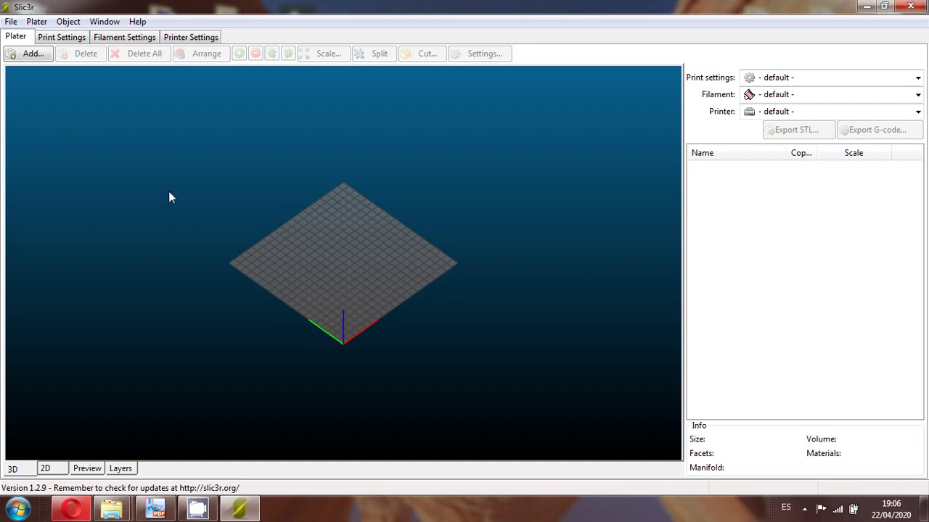
{"action": "left_click", "coordinate": [11, 21]}
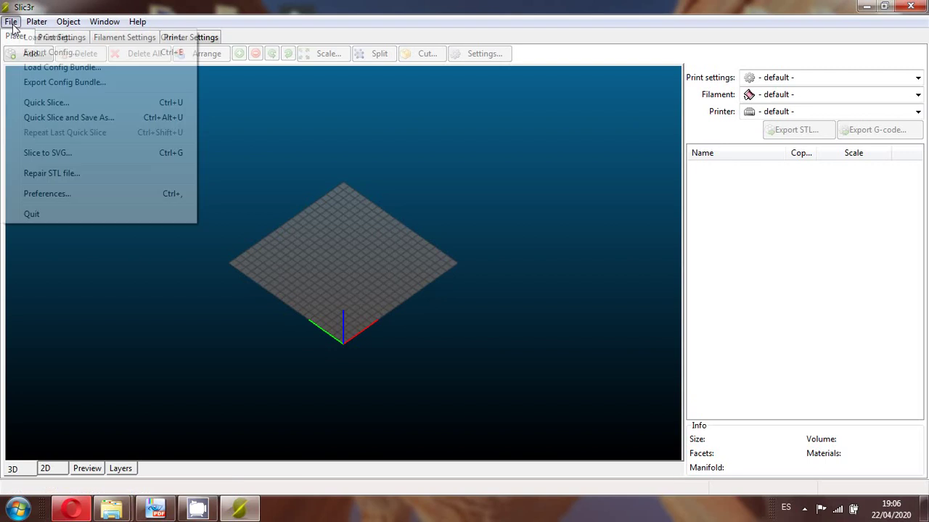
{"action": "left_click", "coordinate": [36, 21]}
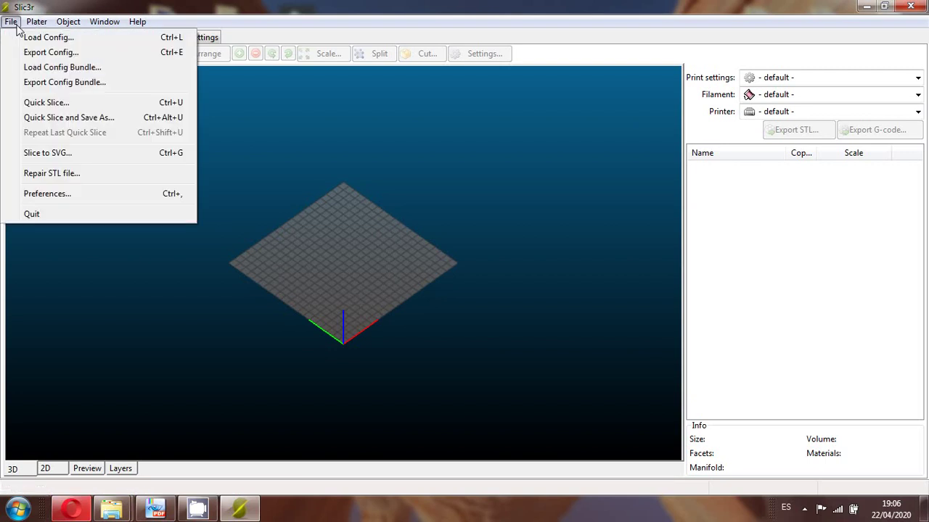
{"action": "left_click", "coordinate": [45, 37]}
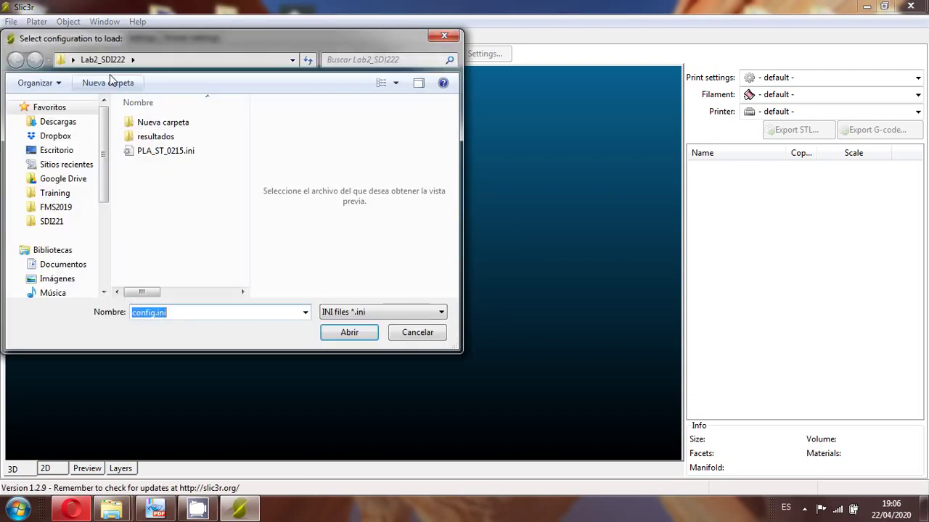
{"action": "left_click", "coordinate": [165, 151]}
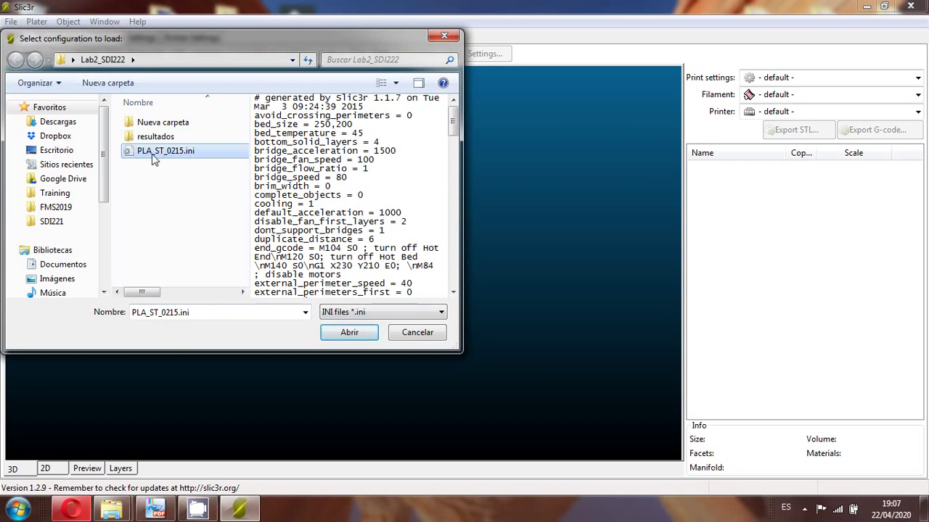
{"action": "left_click", "coordinate": [345, 335]}
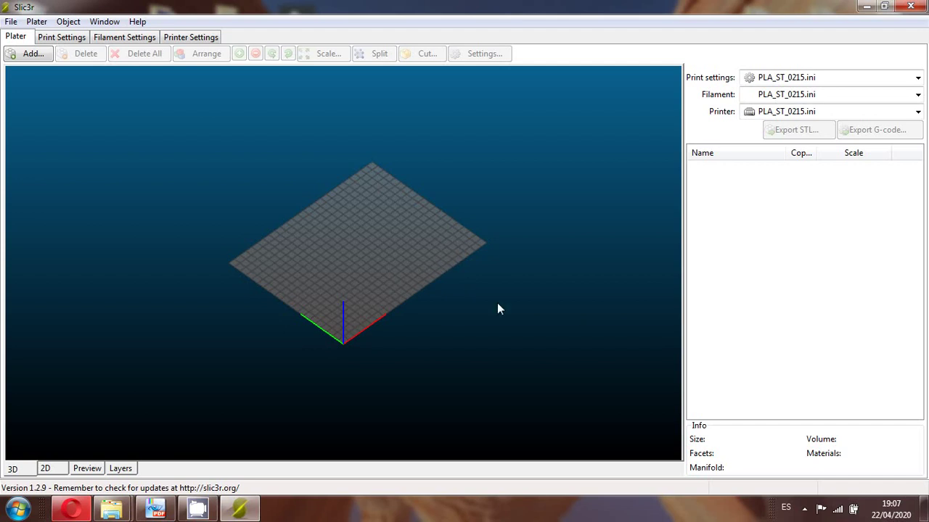
Add the model secadora_customAxon.STL from the Lab2_SDI222 folder to the print bed.
{"action": "left_click_drag", "start_coordinate": [497, 310], "coordinate": [411, 280]}
{"action": "scroll", "coordinate": [411, 280], "scroll_direction": "up", "scroll_amount": 3}
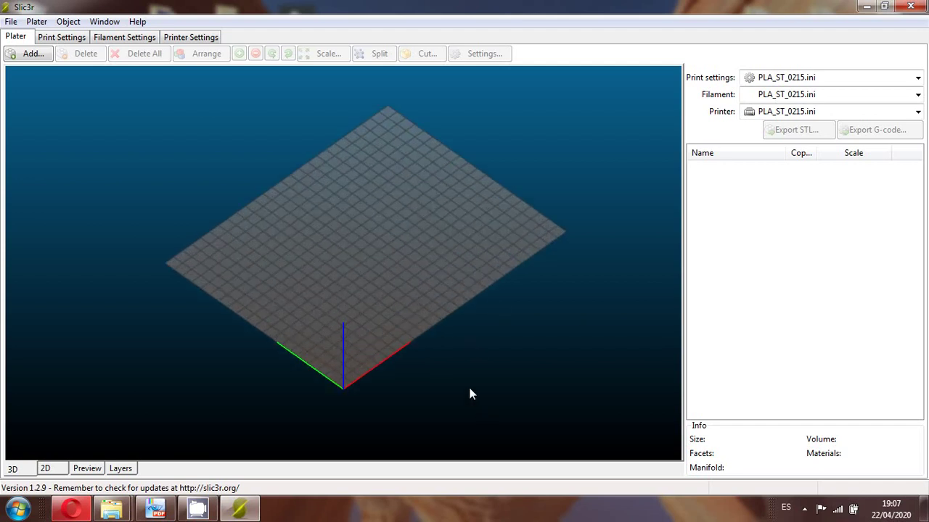
{"action": "right_click_drag", "start_coordinate": [470, 390], "coordinate": [413, 400]}
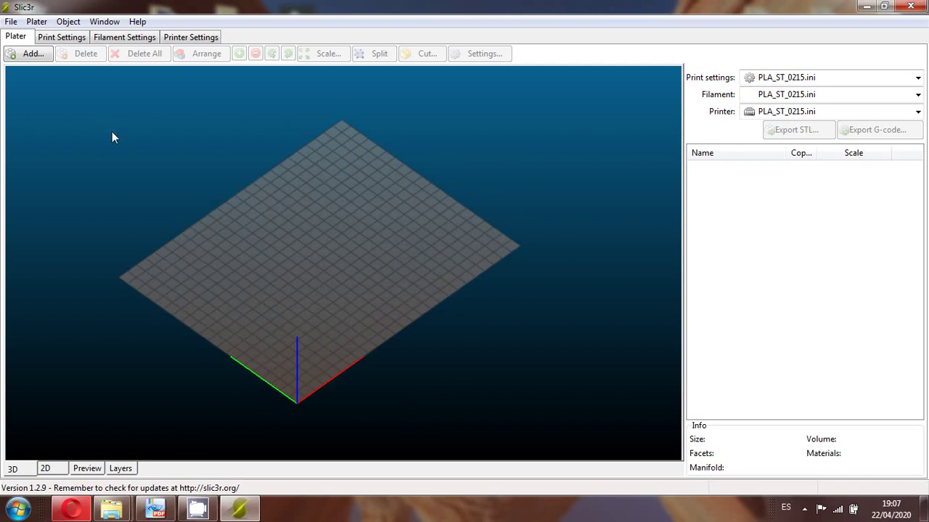
{"action": "left_click", "coordinate": [41, 60]}
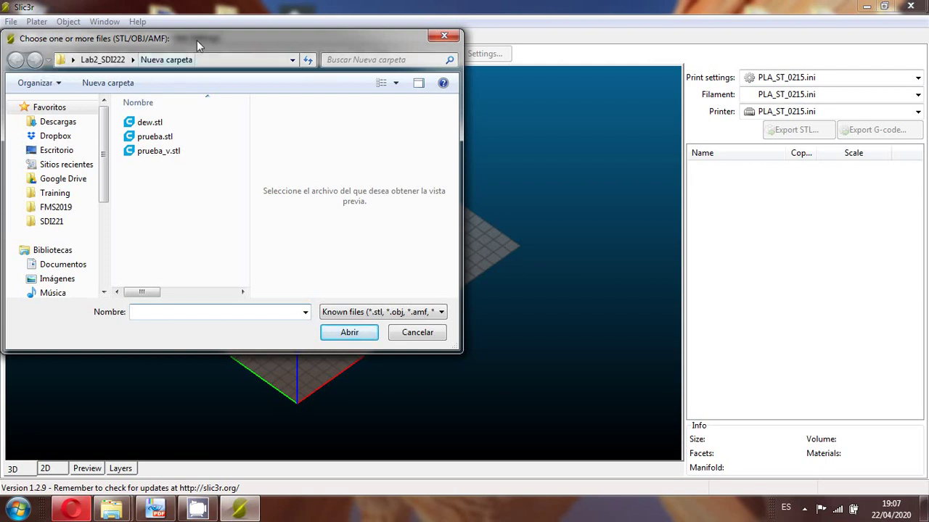
{"action": "left_click_drag", "start_coordinate": [196, 41], "coordinate": [267, 112]}
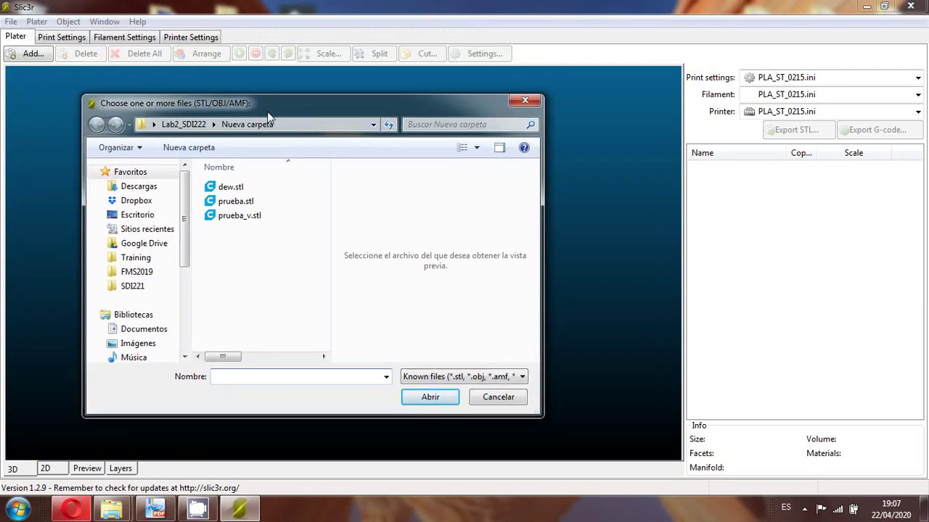
{"action": "left_click", "coordinate": [183, 124]}
{"action": "left_click", "coordinate": [293, 317]}
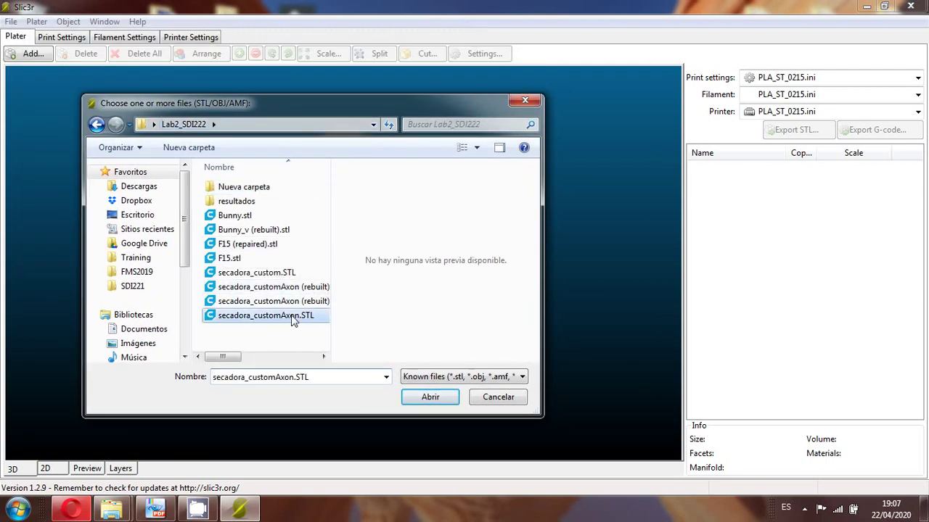
{"action": "left_click", "coordinate": [428, 398]}
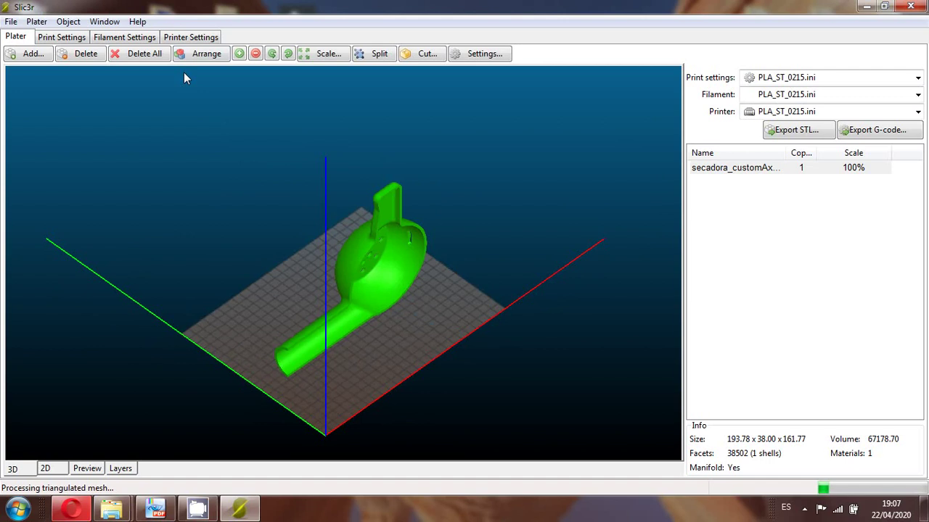
Scale the dryer part to 50% and rotate it 90° around the X axis.
{"action": "left_click", "coordinate": [323, 54]}
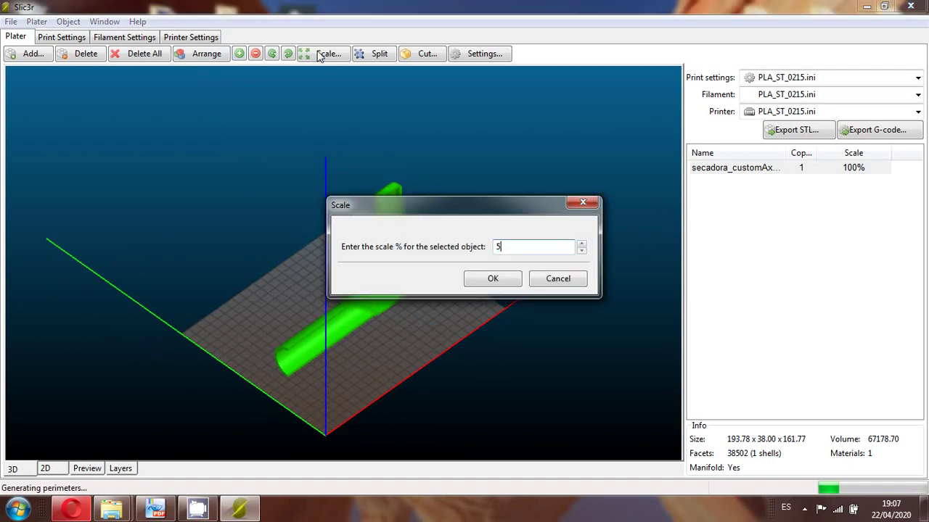
{"action": "key", "text": "Return"}
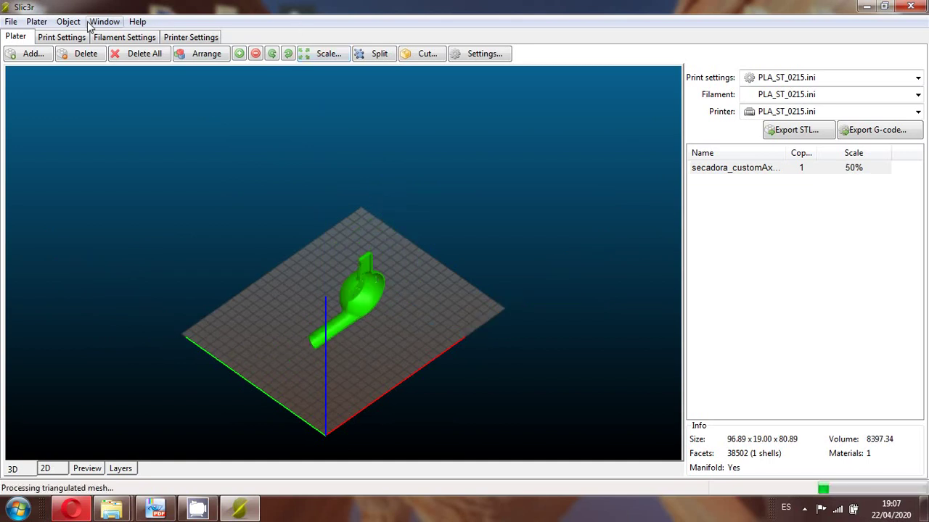
{"action": "left_click", "coordinate": [63, 24]}
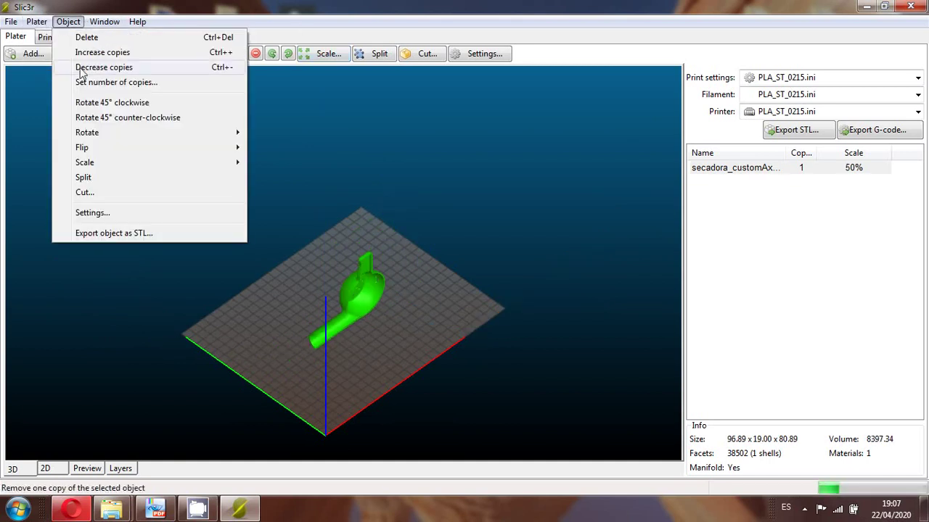
{"action": "mouse_move", "coordinate": [181, 135]}
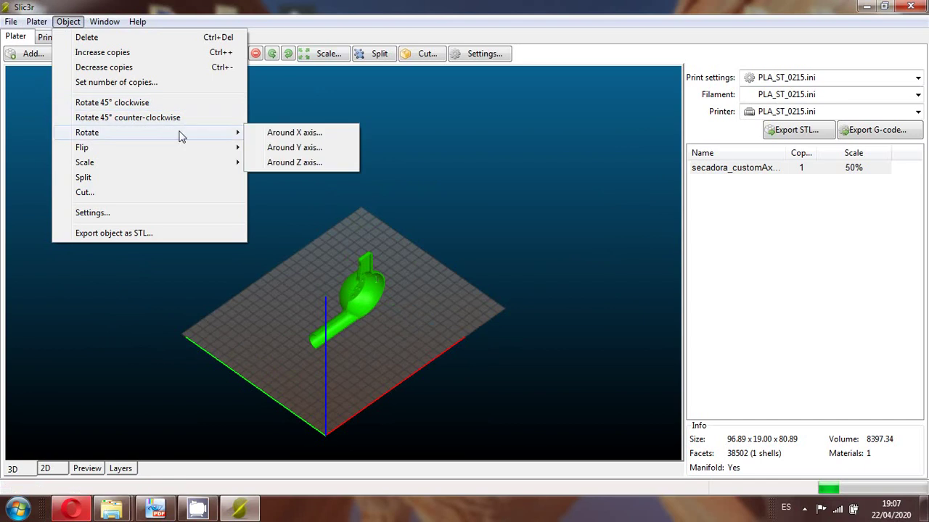
{"action": "left_click", "coordinate": [294, 133]}
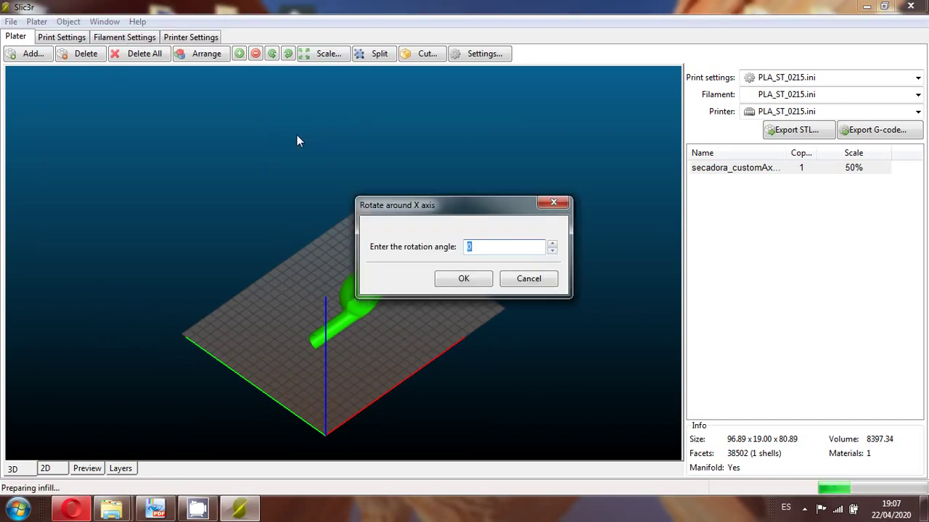
{"action": "type", "text": "90"}
{"action": "key", "text": "Return"}
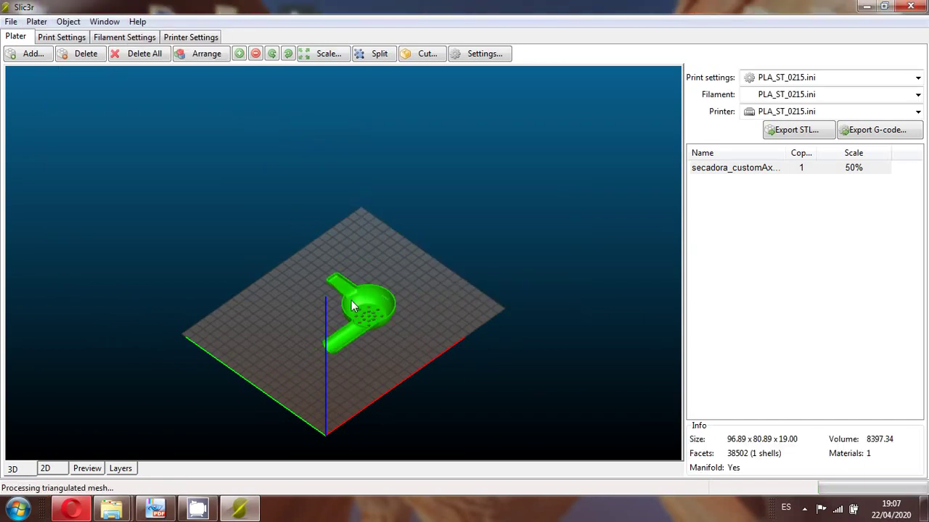
Rotate the dryer part a further 90° around the X axis and inspect its orientation on the bed.
{"action": "left_click", "coordinate": [68, 21]}
{"action": "mouse_move", "coordinate": [102, 132]}
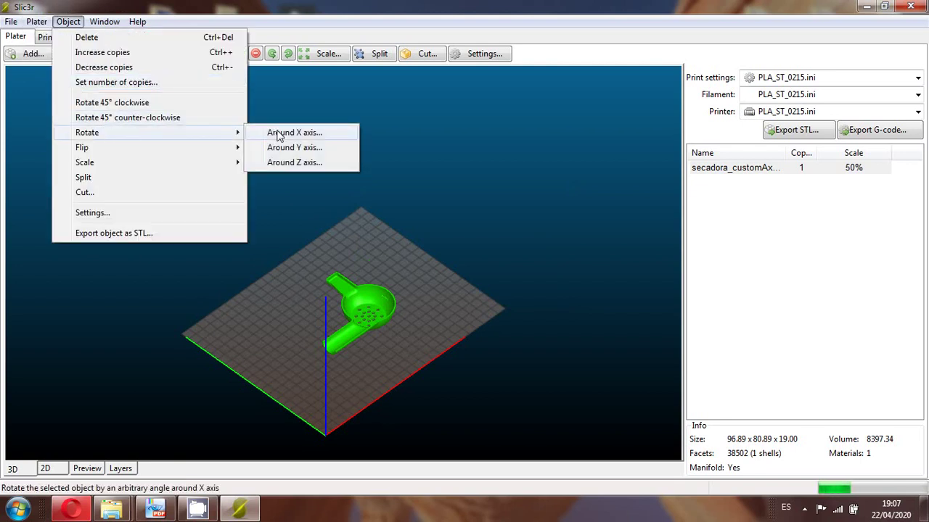
{"action": "left_click", "coordinate": [276, 132]}
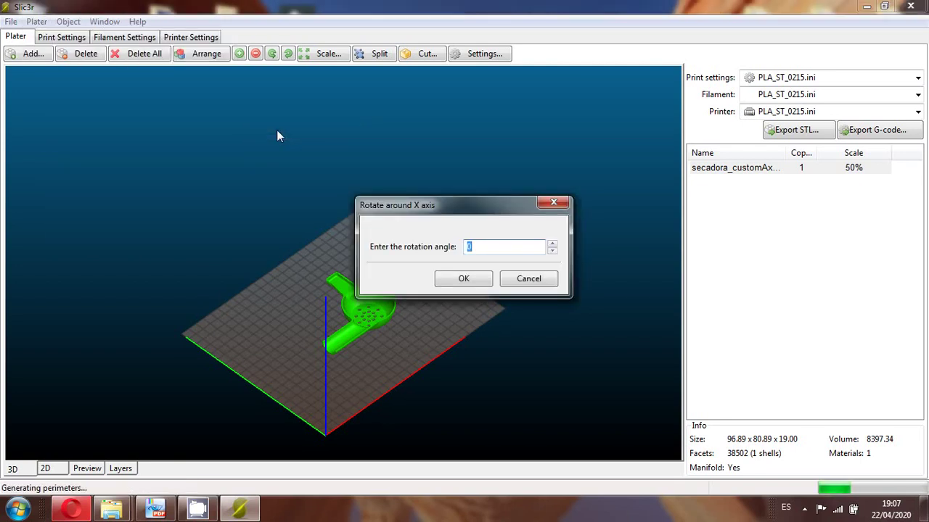
{"action": "type", "text": "90"}
{"action": "key", "text": "Return"}
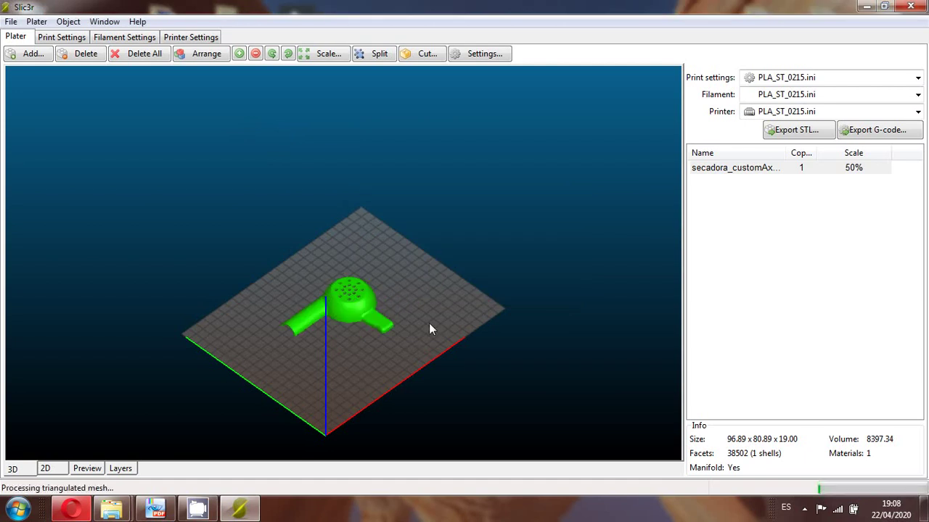
{"action": "left_click_drag", "start_coordinate": [244, 228], "coordinate": [211, 244]}
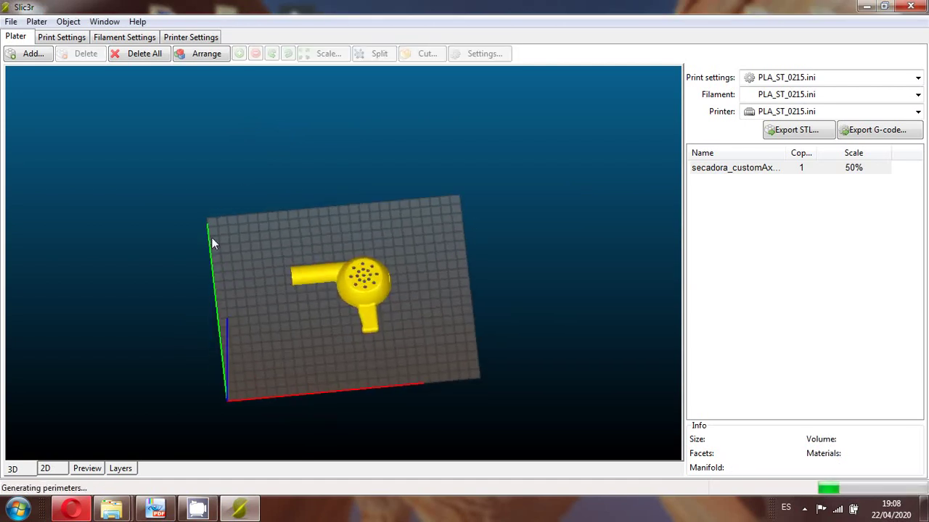
{"action": "left_click", "coordinate": [386, 283]}
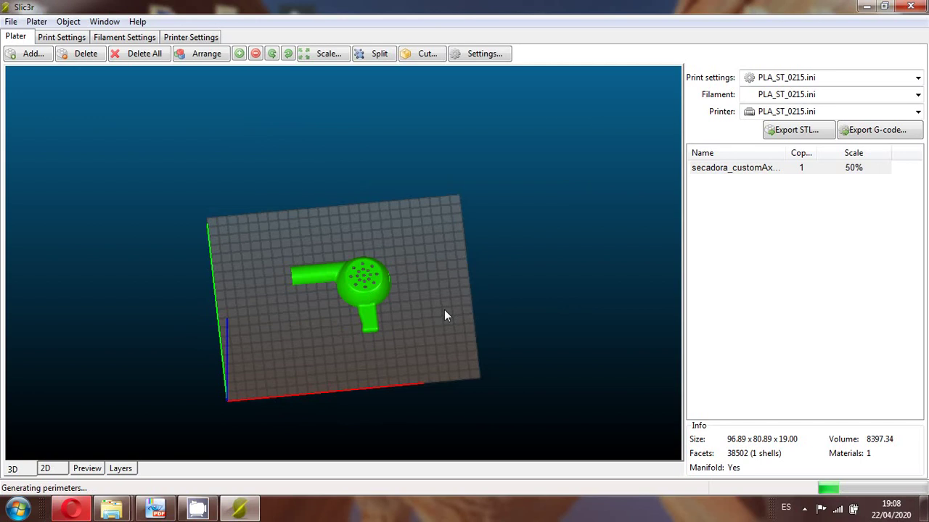
{"action": "left_click_drag", "start_coordinate": [444, 315], "coordinate": [357, 339]}
{"action": "scroll", "coordinate": [357, 339], "scroll_direction": "up", "scroll_amount": 3}
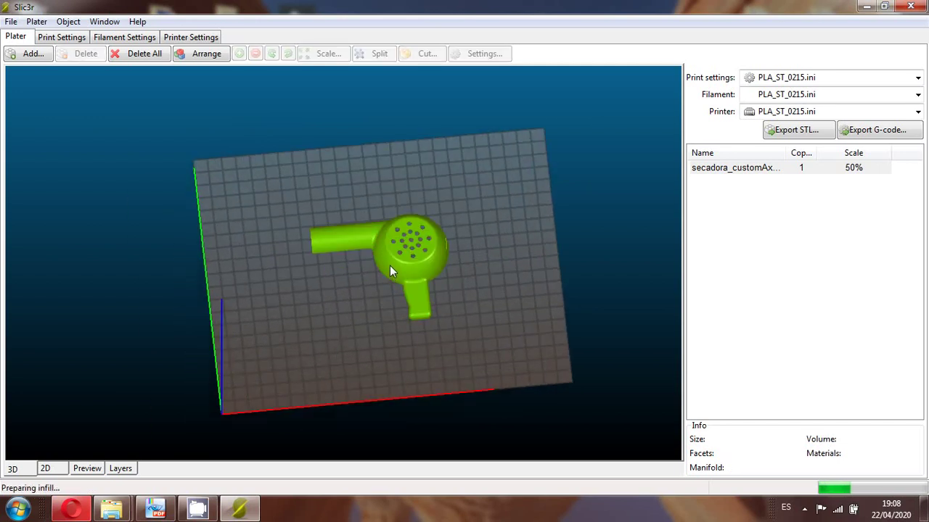
{"action": "left_click", "coordinate": [390, 270]}
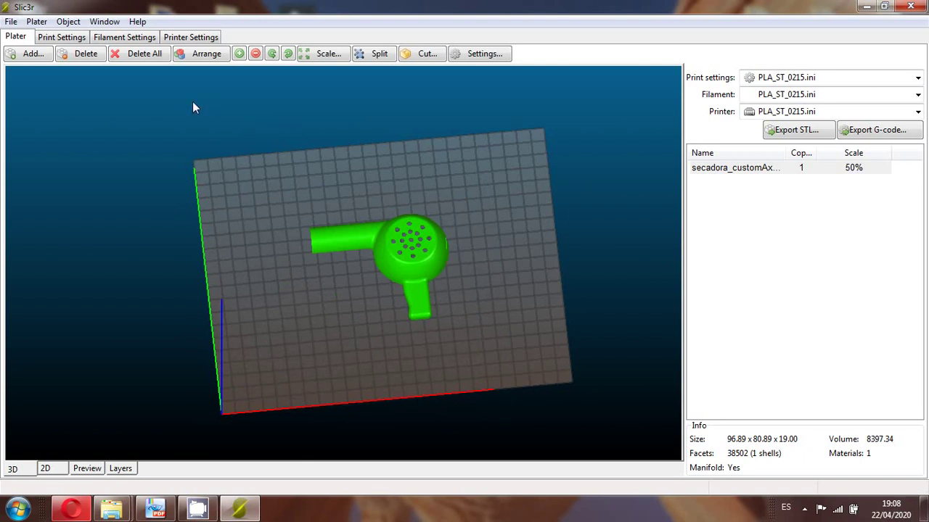
Review the layer height and perimeter values in the print settings.
{"action": "left_click", "coordinate": [64, 39]}
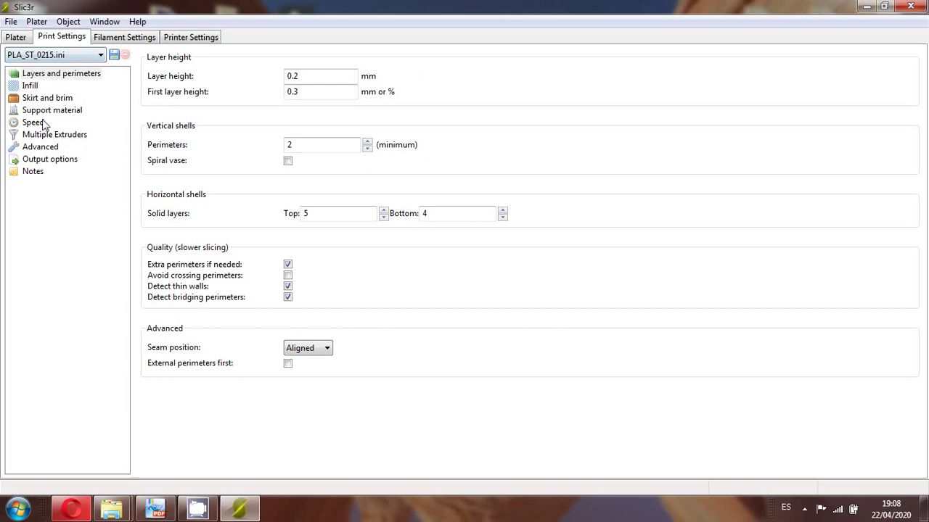
{"action": "left_click", "coordinate": [67, 76]}
{"action": "left_click", "coordinate": [310, 75]}
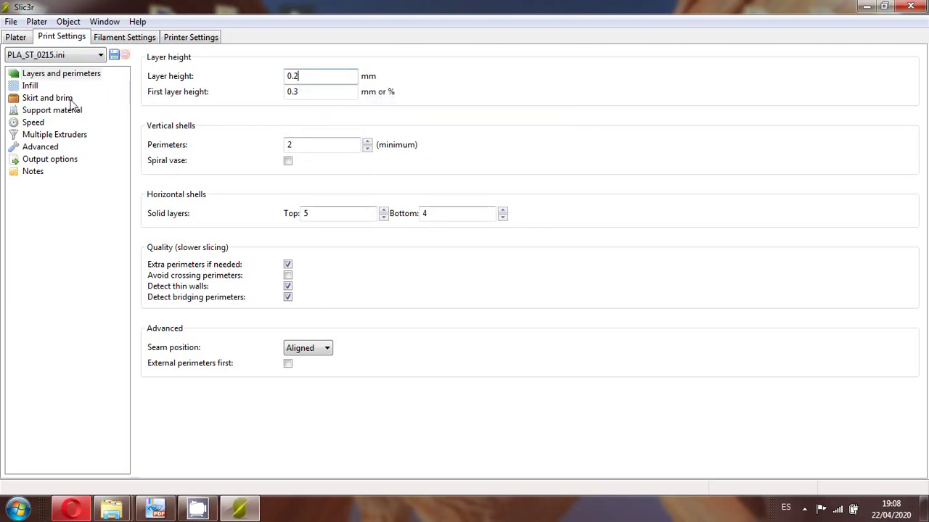
{"action": "mouse_move", "coordinate": [302, 75]}
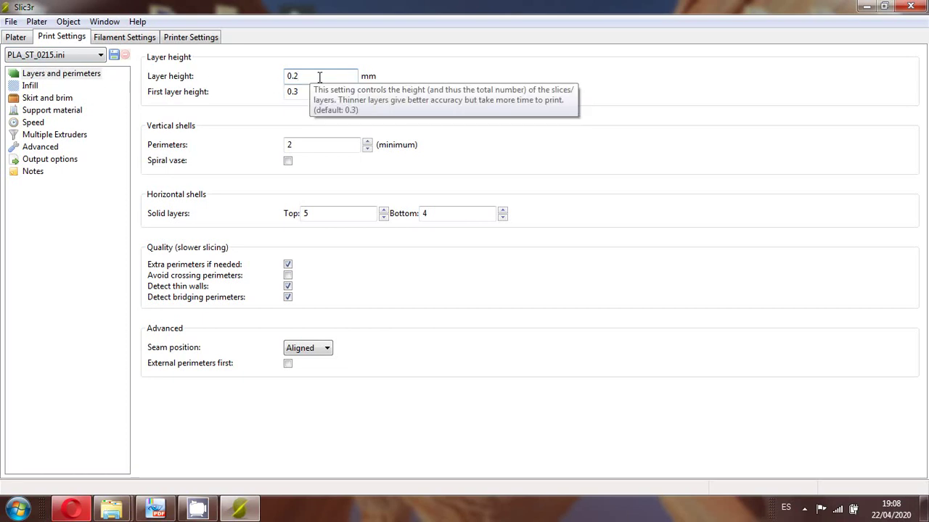
{"action": "left_click", "coordinate": [317, 145]}
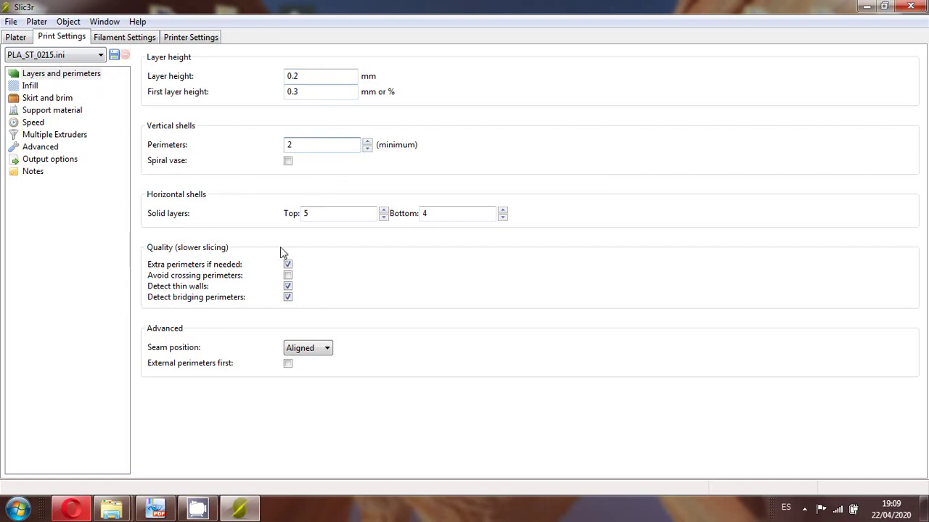
Examine the infill print settings, including the available fill patterns.
{"action": "left_click", "coordinate": [30, 87]}
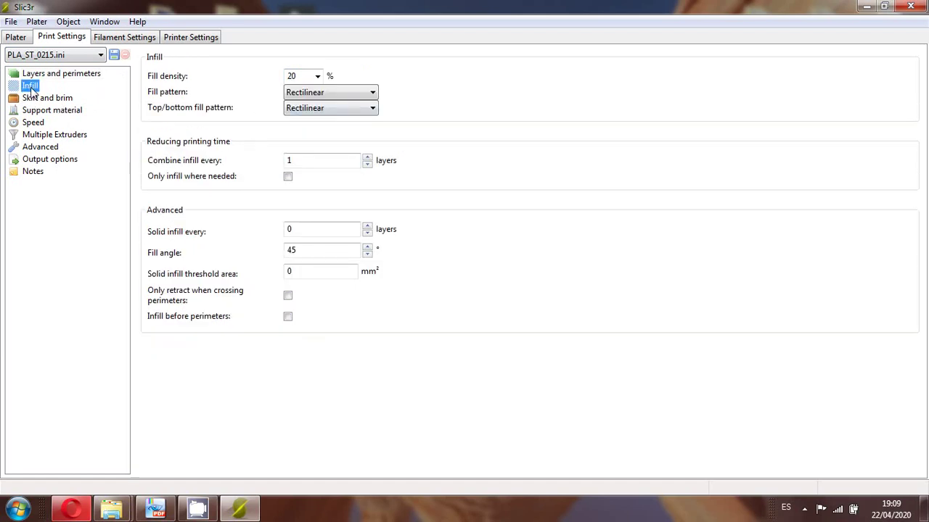
{"action": "left_click", "coordinate": [333, 94]}
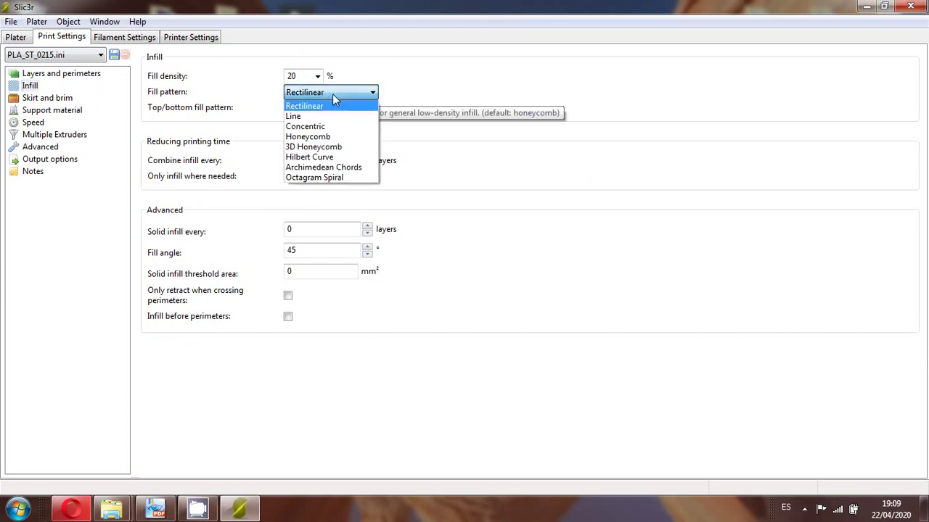
{"action": "left_click", "coordinate": [398, 95]}
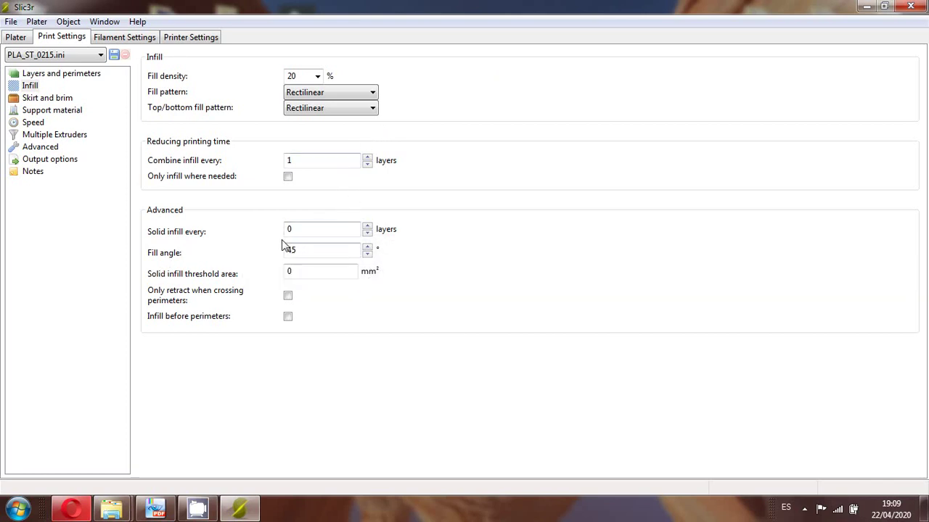
Review the skirt and brim print settings, consulting the lab guide PDF's Slic3r section for the required parameters.
{"action": "left_click", "coordinate": [51, 98]}
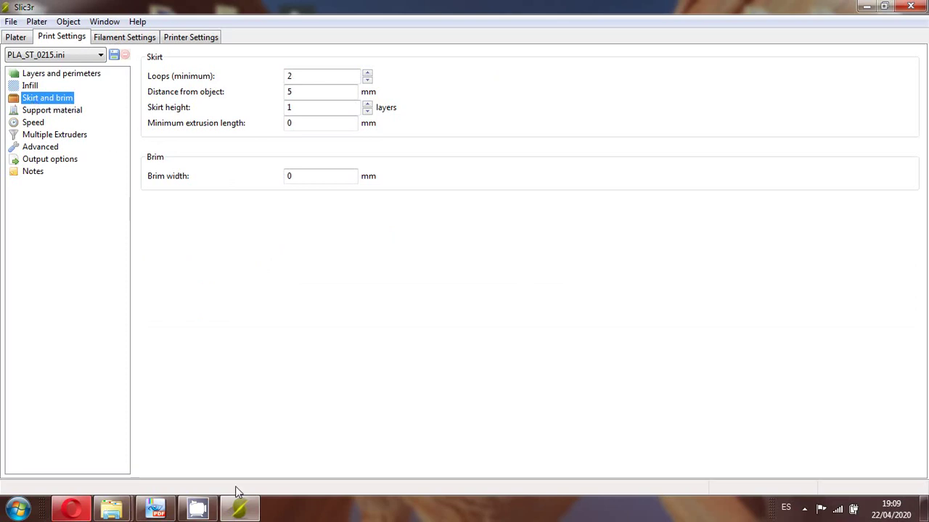
{"action": "left_click", "coordinate": [164, 511]}
{"action": "scroll", "coordinate": [495, 311], "scroll_direction": "down", "scroll_amount": 10}
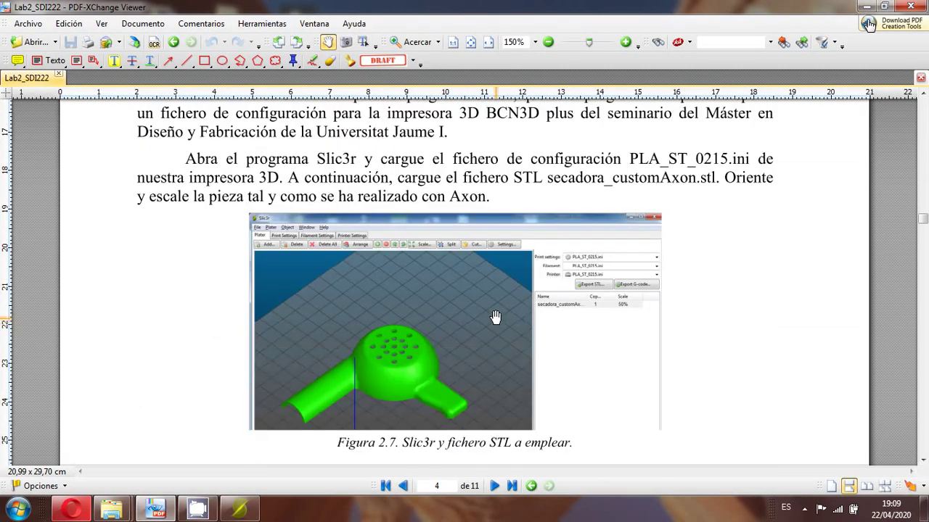
{"action": "scroll", "coordinate": [494, 311], "scroll_direction": "down", "scroll_amount": 12}
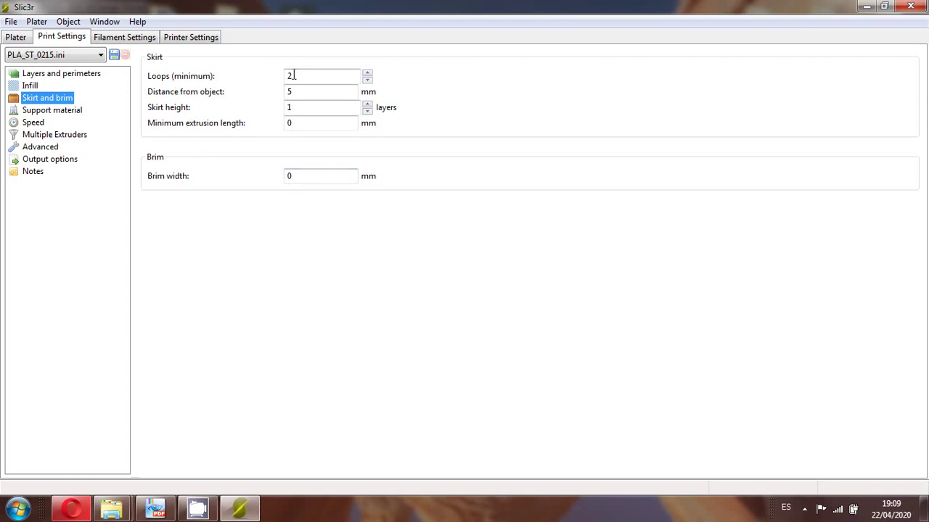
{"action": "left_click", "coordinate": [294, 75]}
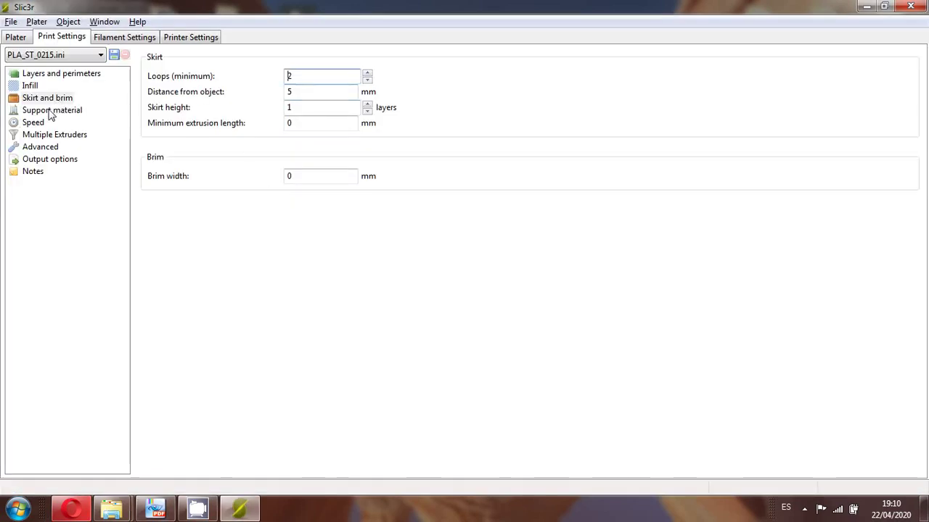
Try out 2 raft layers and support material generation, then restore 0 raft layers and turn support generation off.
{"action": "left_click", "coordinate": [51, 111]}
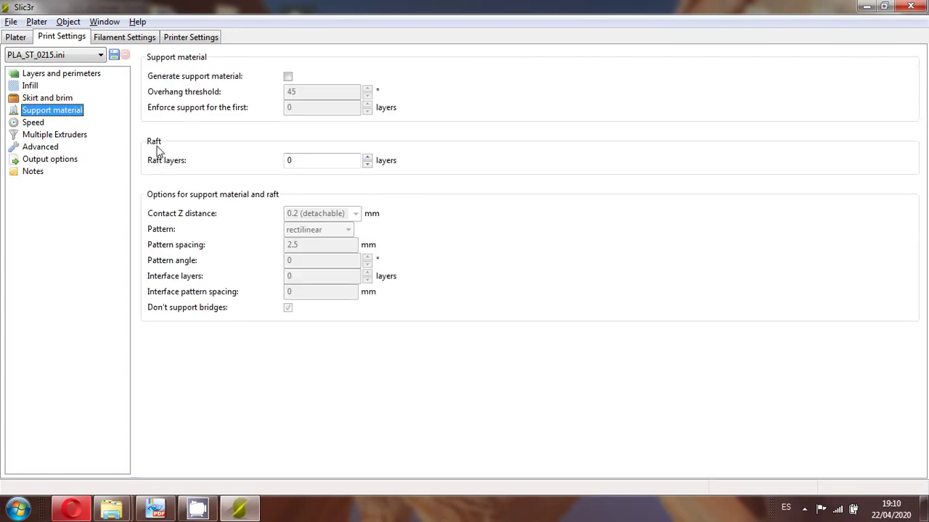
{"action": "left_click", "coordinate": [285, 161]}
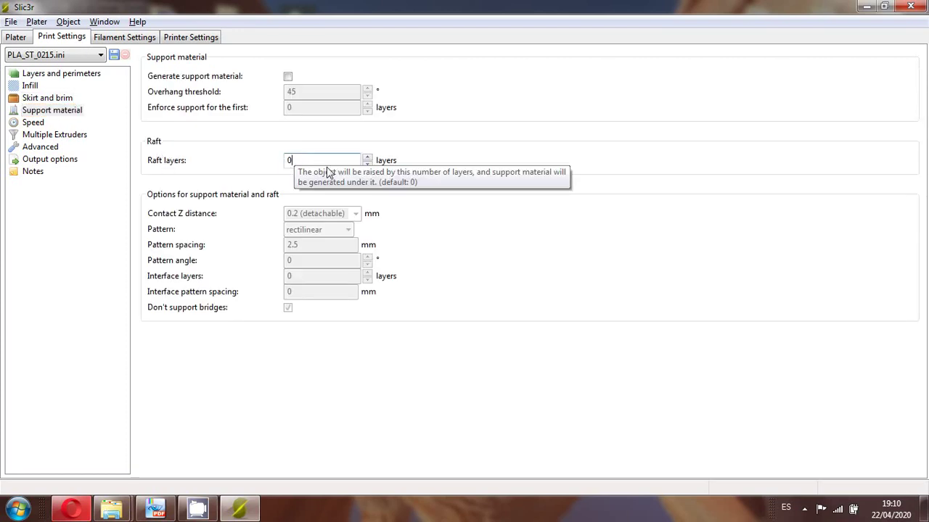
{"action": "left_click", "coordinate": [368, 157]}
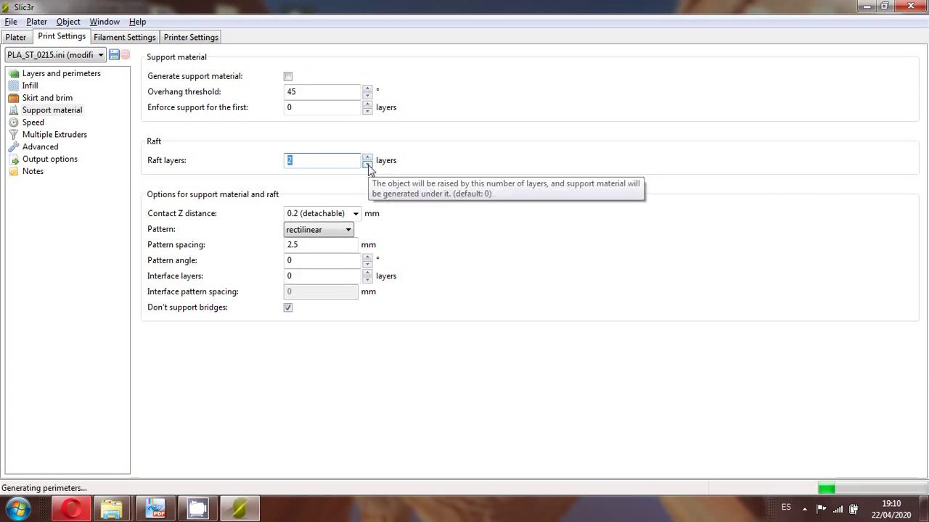
{"action": "left_click", "coordinate": [367, 164]}
{"action": "left_click", "coordinate": [367, 164]}
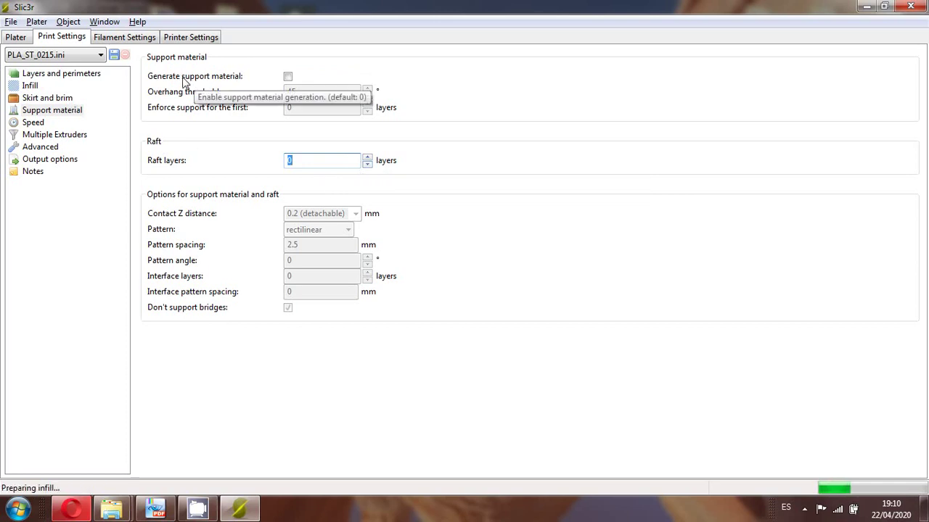
{"action": "left_click", "coordinate": [288, 77]}
{"action": "left_click", "coordinate": [288, 78]}
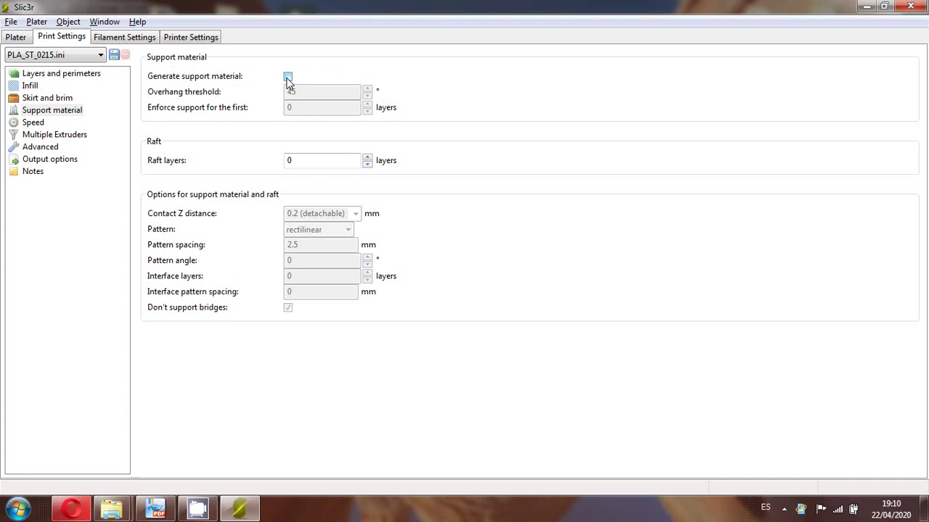
Turn on support material generation in the print settings, keeping the 45° overhang threshold.
{"action": "left_click", "coordinate": [288, 76]}
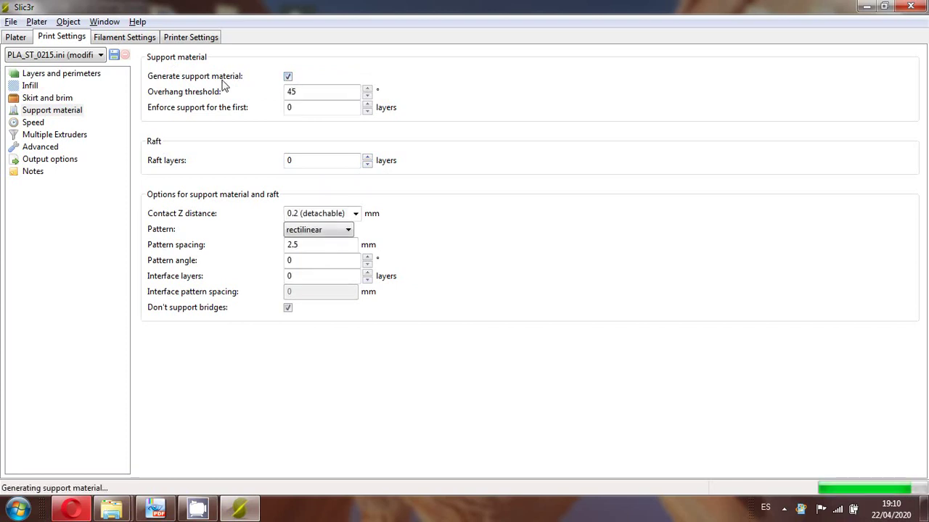
{"action": "left_click", "coordinate": [306, 91]}
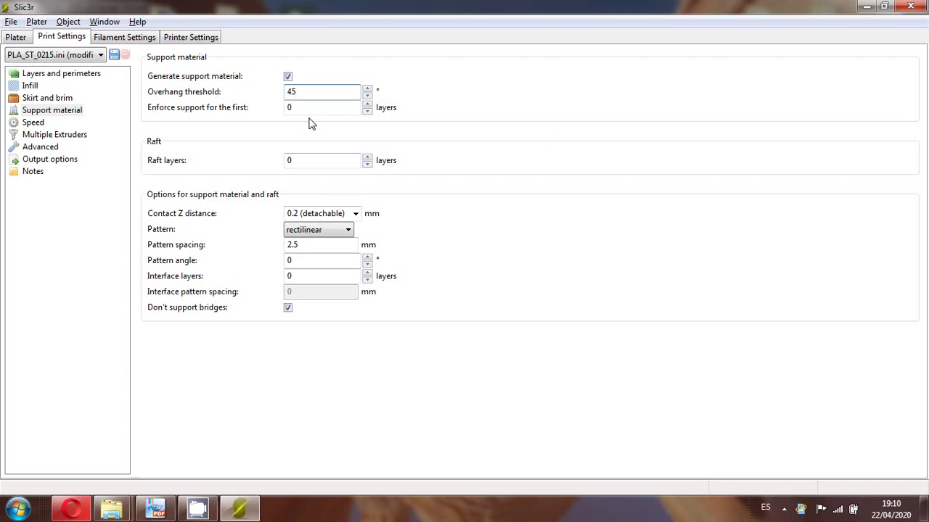
{"action": "mouse_move", "coordinate": [304, 108]}
Review the print settings for speed and multiple extruders.
{"action": "left_click", "coordinate": [41, 124]}
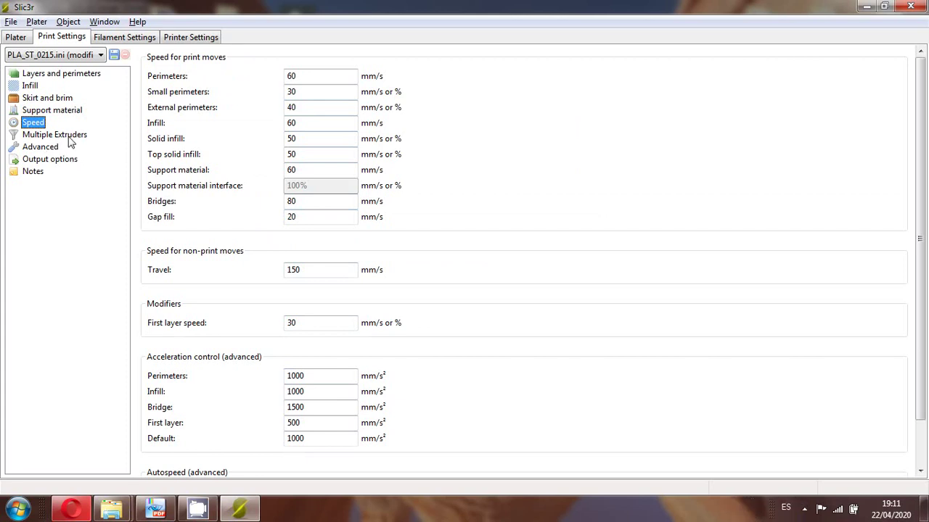
{"action": "left_click", "coordinate": [71, 137]}
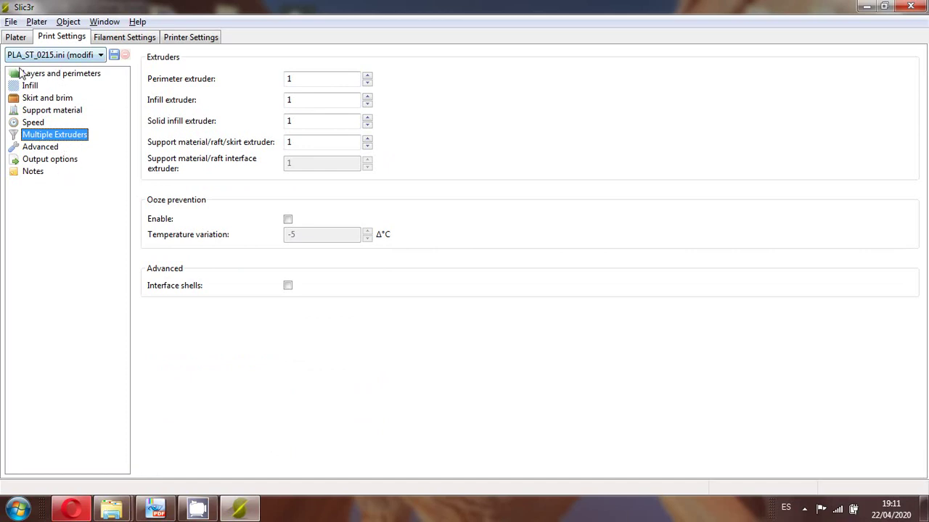
{"action": "left_click", "coordinate": [16, 37]}
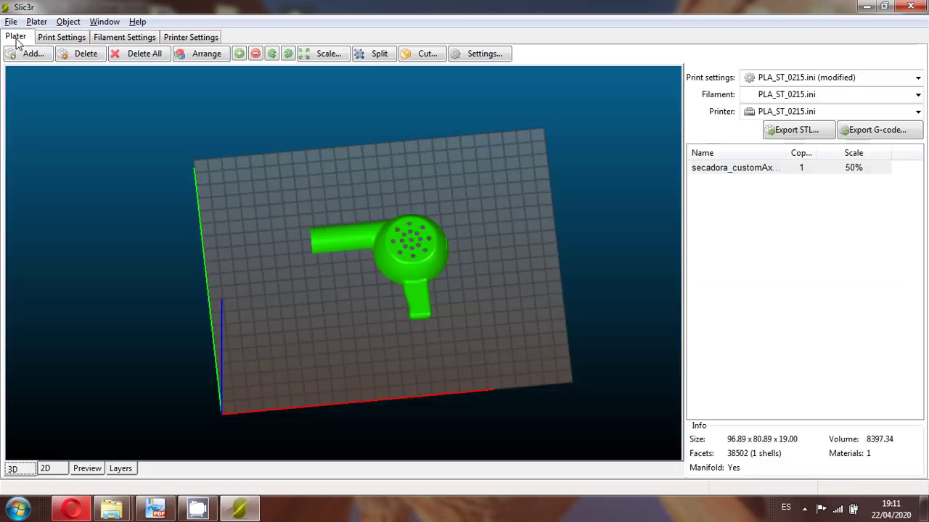
{"action": "left_click", "coordinate": [55, 38]}
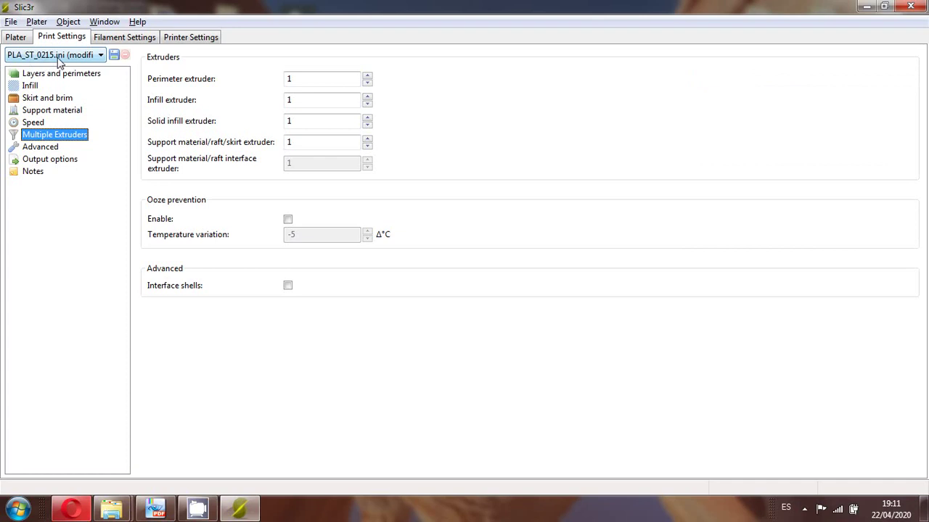
Preview the sliced dryer part on the build plate, inspecting its supports and layers from the lowest ones up to full height.
{"action": "left_click", "coordinate": [16, 38]}
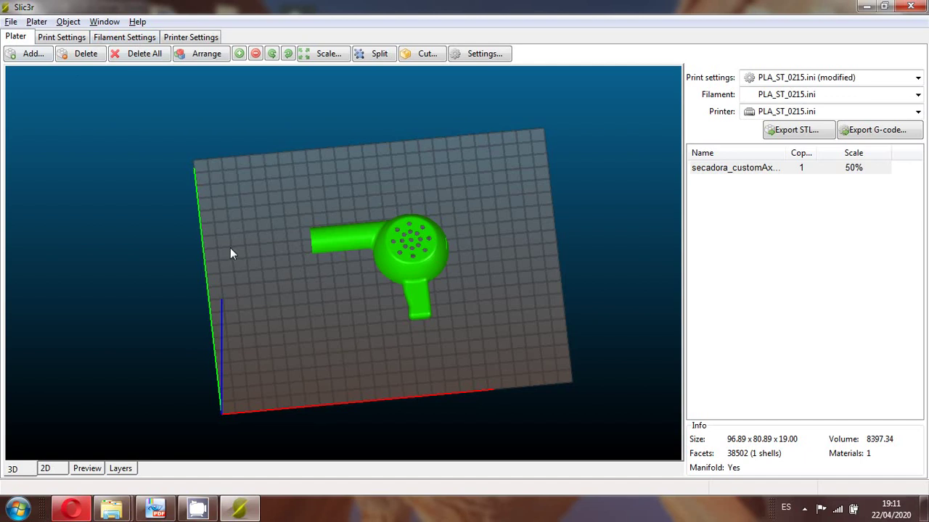
{"action": "left_click", "coordinate": [273, 214]}
{"action": "middle_click_drag", "start_coordinate": [272, 206], "coordinate": [259, 187]}
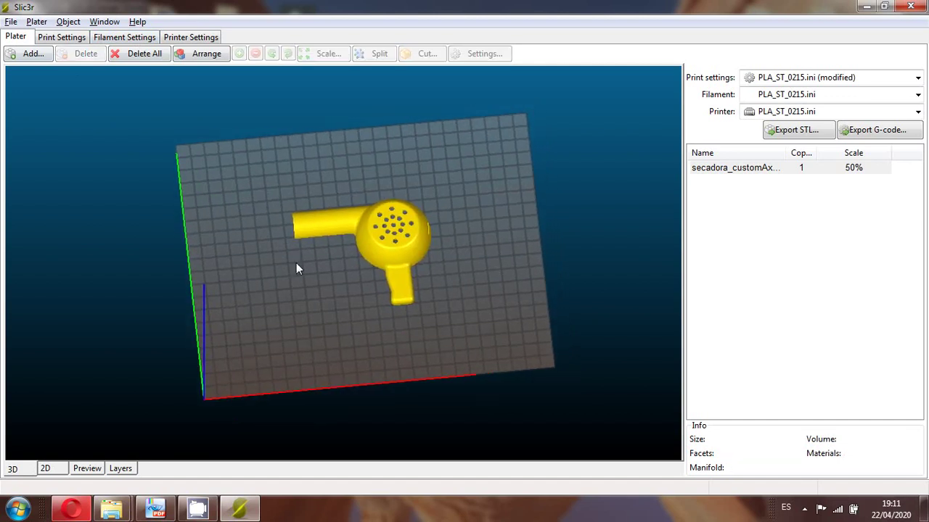
{"action": "left_click", "coordinate": [384, 283]}
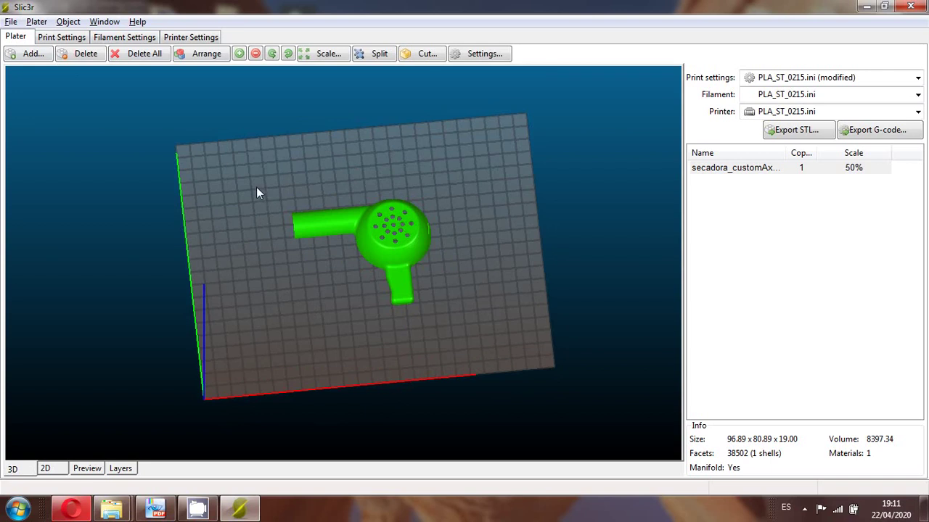
{"action": "left_click", "coordinate": [85, 470]}
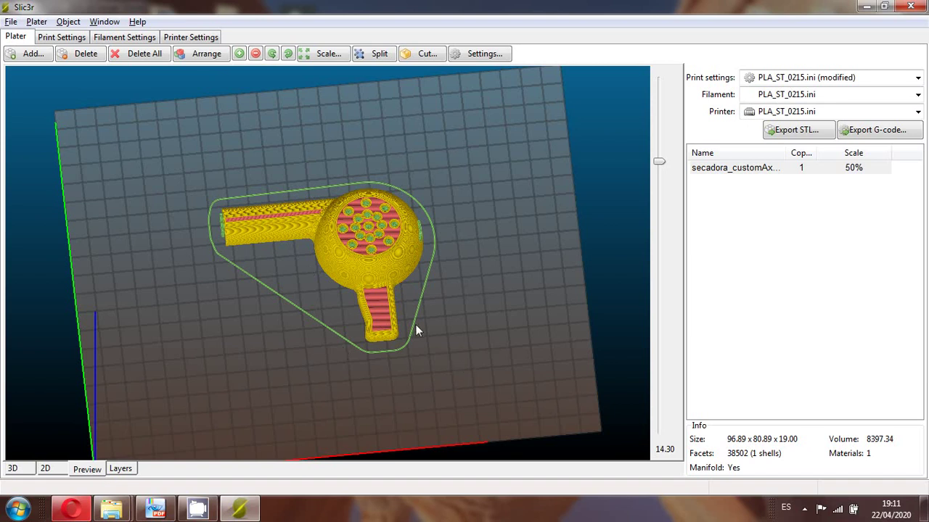
{"action": "left_click_drag", "start_coordinate": [663, 201], "coordinate": [659, 436]}
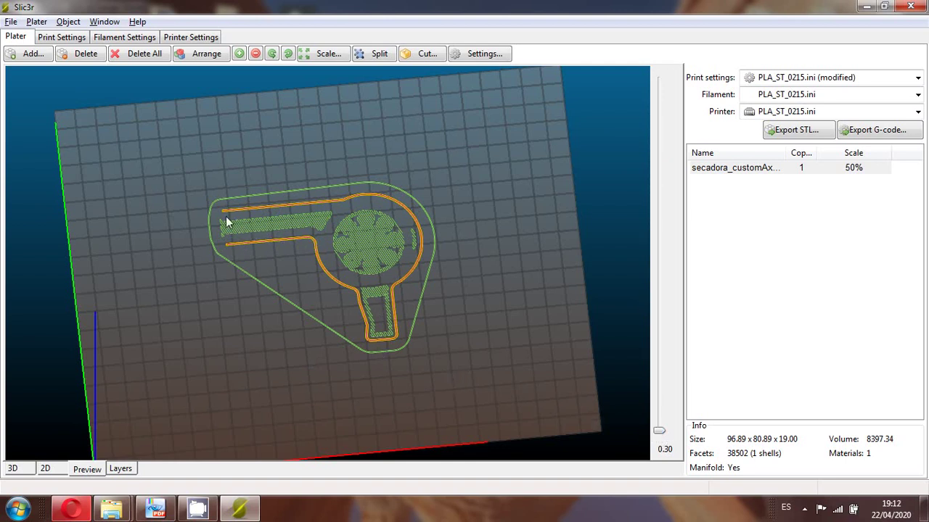
{"action": "left_click_drag", "start_coordinate": [659, 429], "coordinate": [657, 213]}
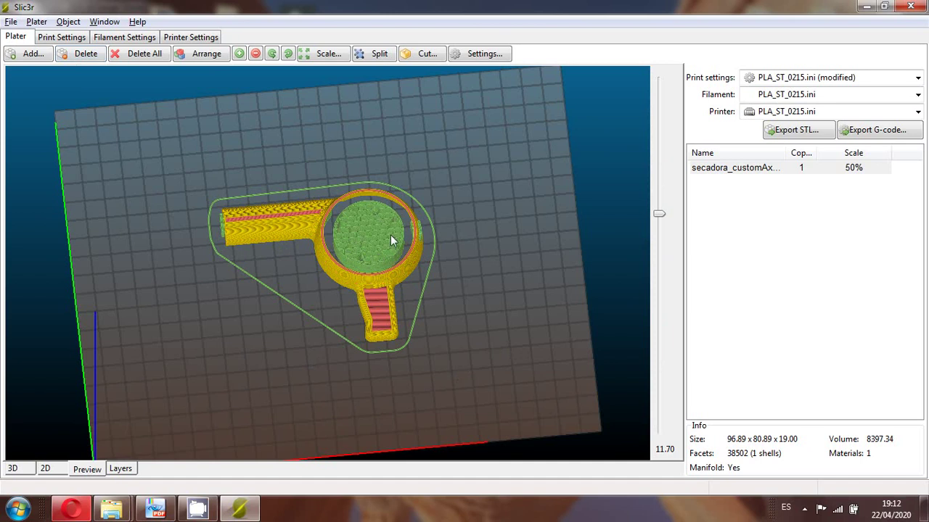
{"action": "left_click", "coordinate": [660, 214]}
{"action": "left_click_drag", "start_coordinate": [660, 214], "coordinate": [664, 85]}
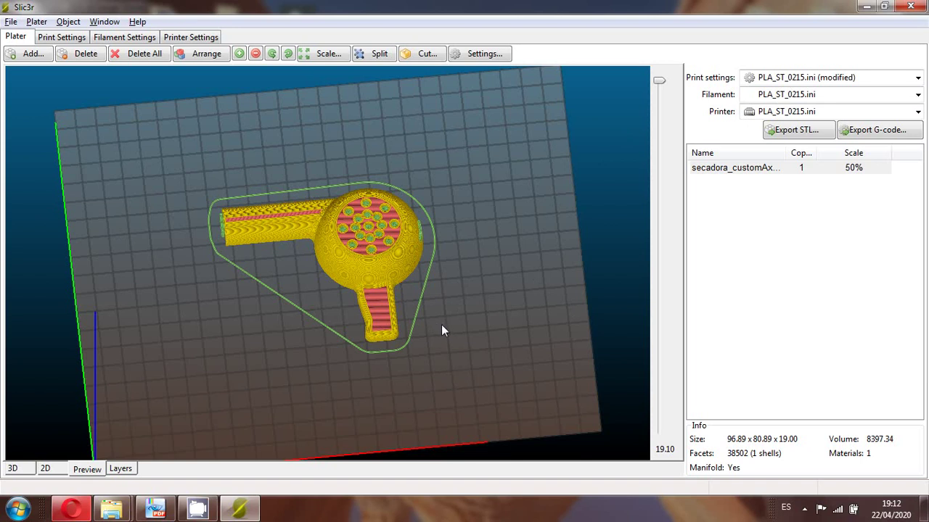
Export the dryer part's G-code to the resultados folder as codigo_secadora_slicer.gcode.
{"action": "left_click", "coordinate": [874, 132]}
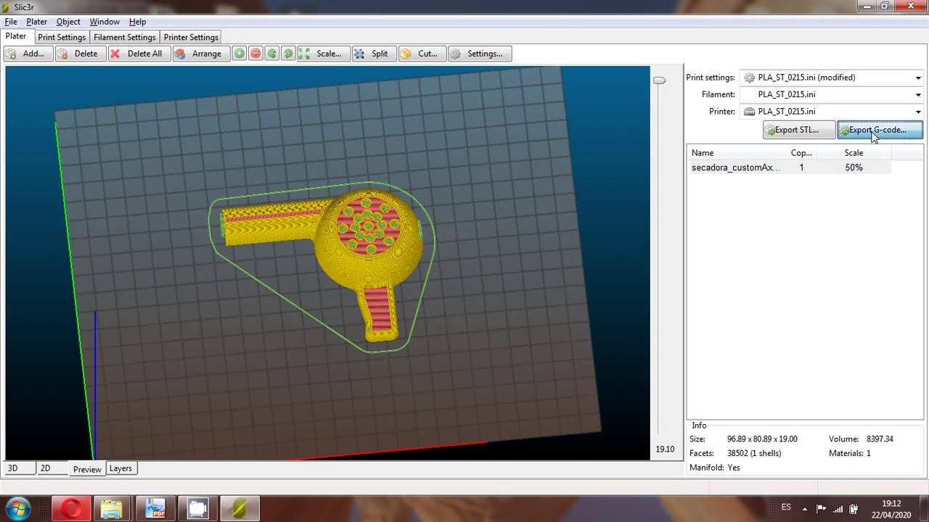
{"action": "double_click", "coordinate": [274, 202]}
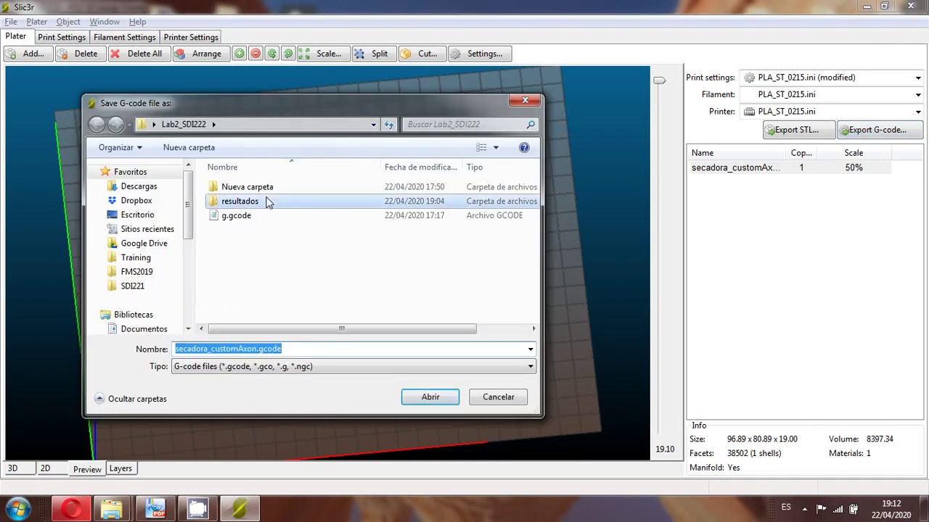
{"action": "left_click", "coordinate": [254, 349]}
{"action": "left_click", "coordinate": [257, 349]}
{"action": "double_click", "coordinate": [256, 349]}
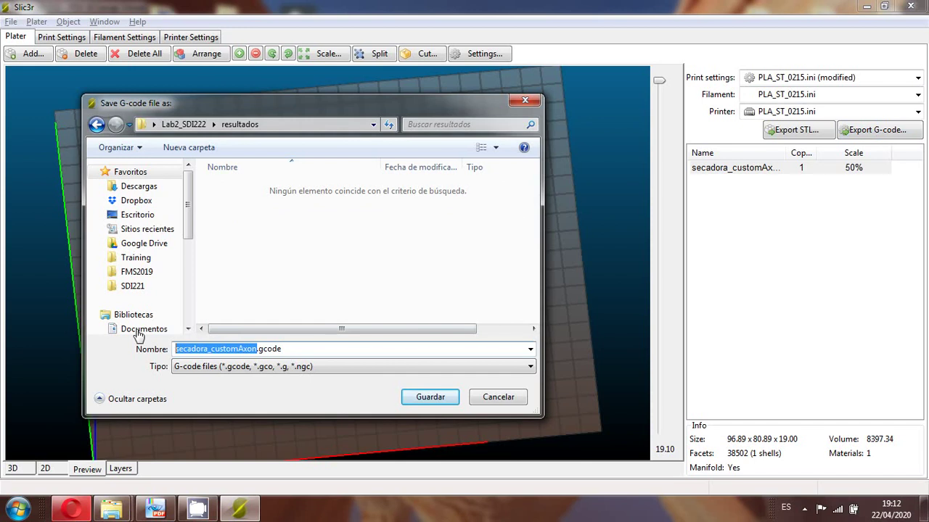
{"action": "type", "text": "codigo"}
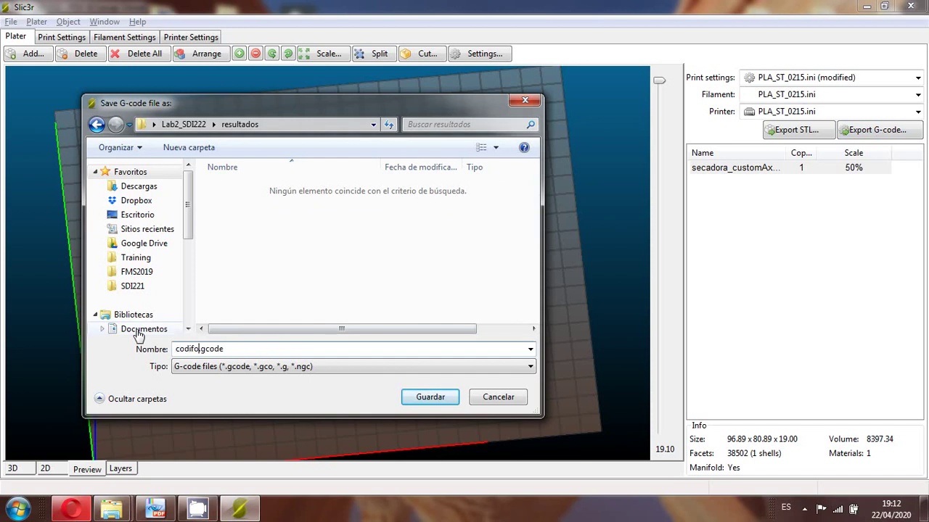
{"action": "type", "text": "_secadora_slicer"}
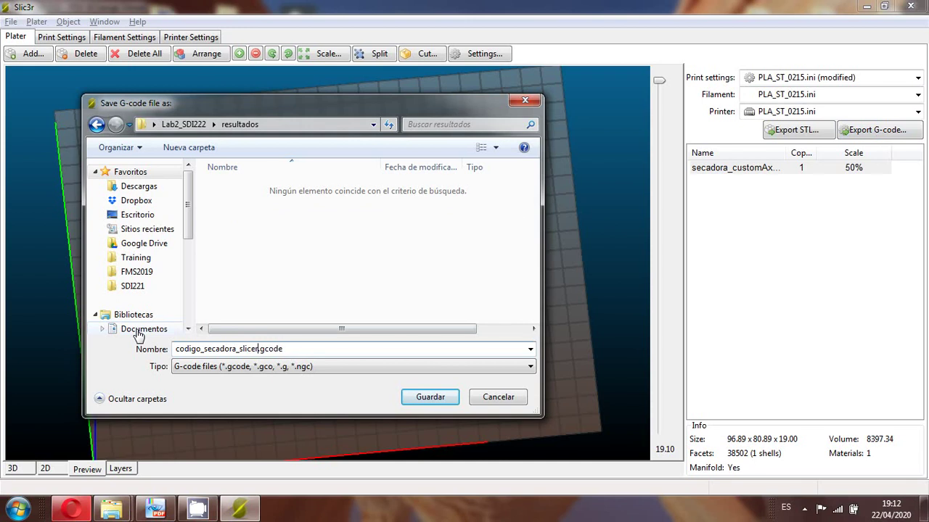
{"action": "key", "text": "Return"}
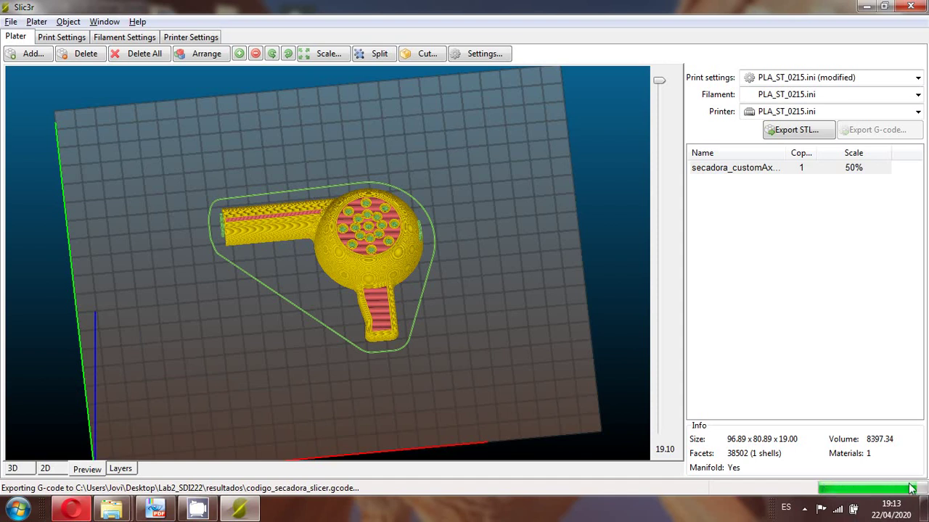
Switch to the resultados folder in Windows Explorer and open codigo_secadora_slicer.gcode with Bloc de notas.
{"action": "left_click", "coordinate": [156, 510]}
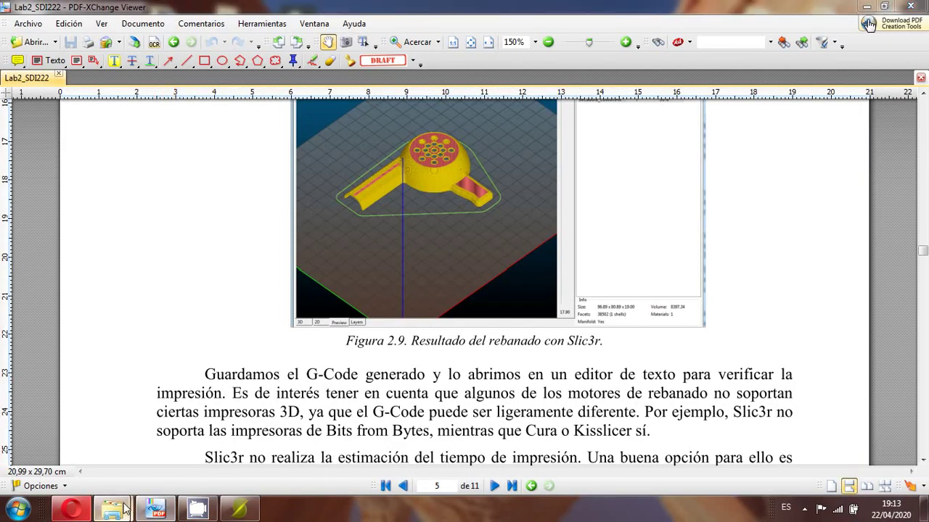
{"action": "mouse_move", "coordinate": [113, 510]}
{"action": "left_click", "coordinate": [114, 431]}
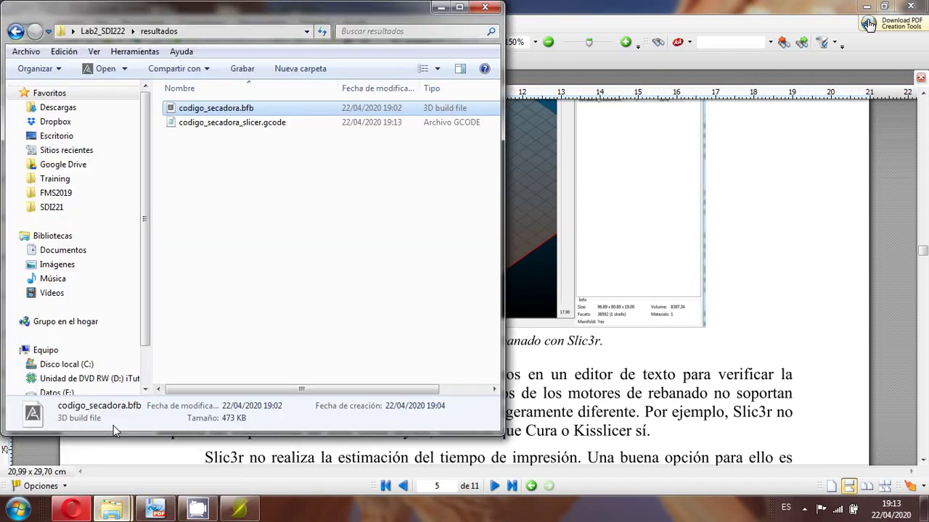
{"action": "left_click", "coordinate": [241, 123]}
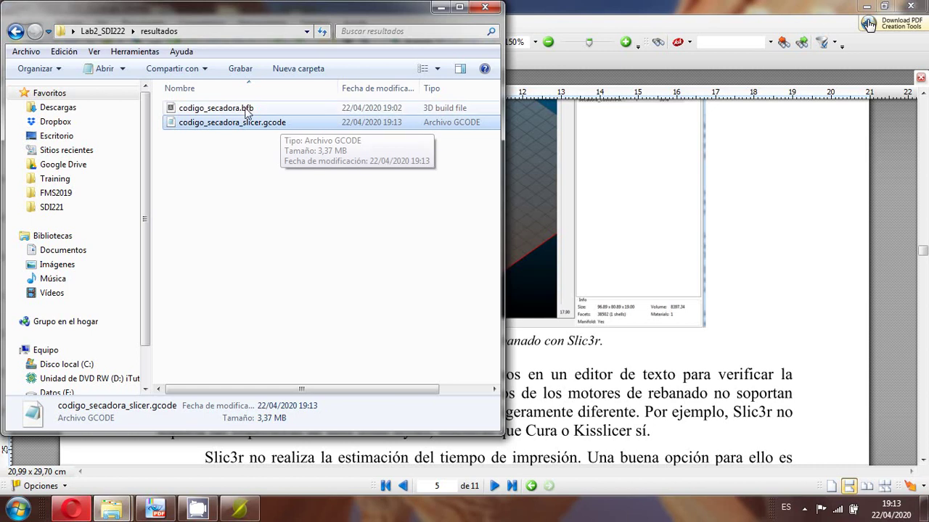
{"action": "left_click", "coordinate": [254, 110]}
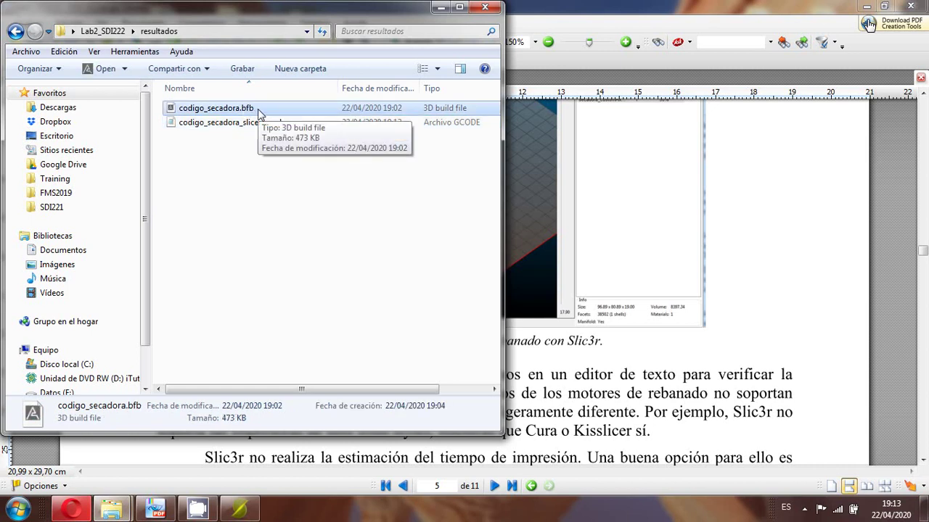
{"action": "left_click", "coordinate": [247, 123]}
{"action": "right_click", "coordinate": [261, 123]}
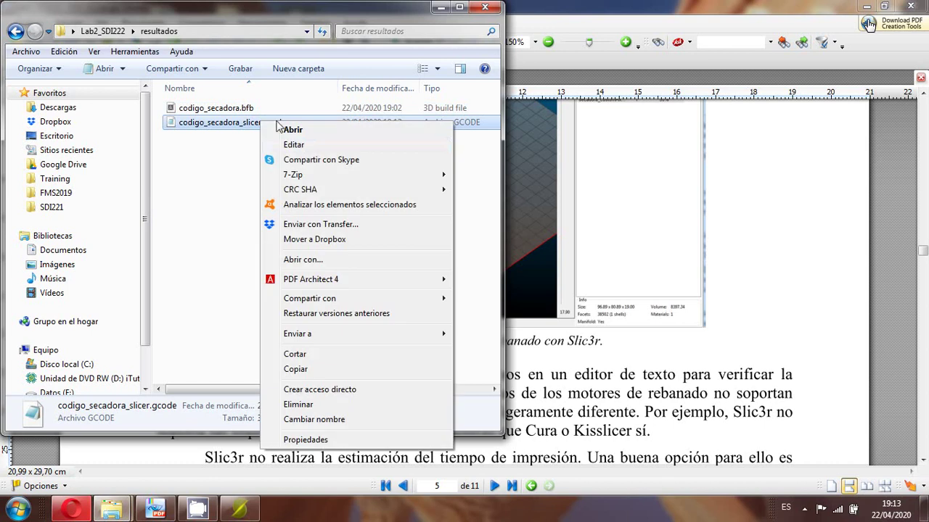
{"action": "left_click", "coordinate": [330, 260]}
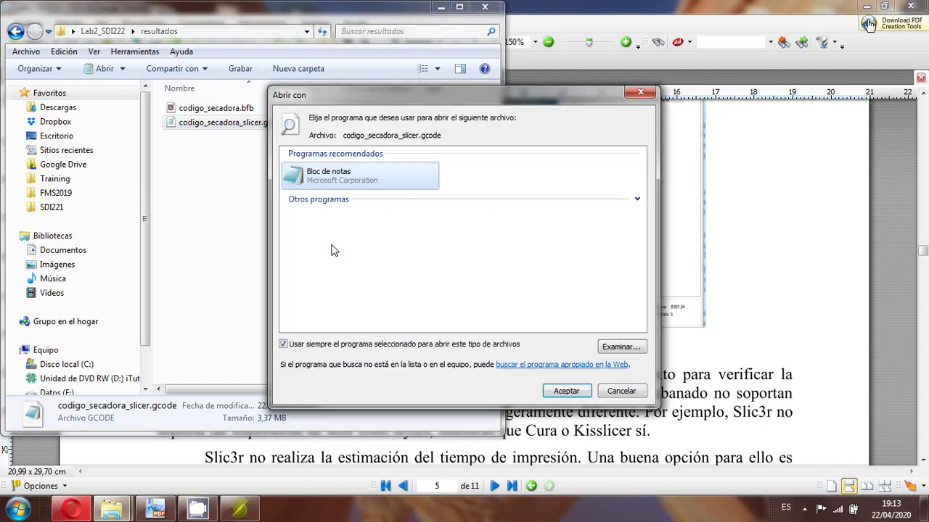
{"action": "double_click", "coordinate": [365, 183]}
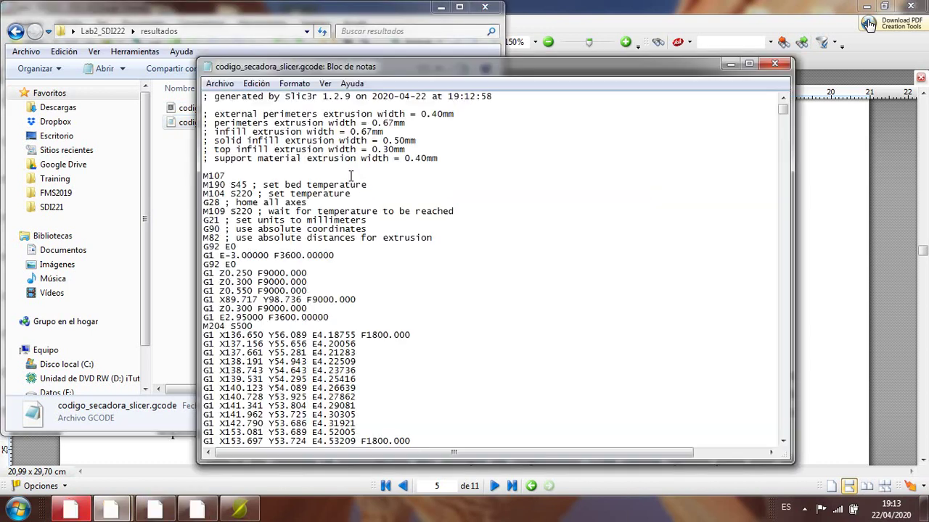
Examine the G-code's header, startup commands and G1 moves with their extrusion values, and close the text file.
{"action": "scroll", "coordinate": [276, 161], "scroll_direction": "down", "scroll_amount": 4}
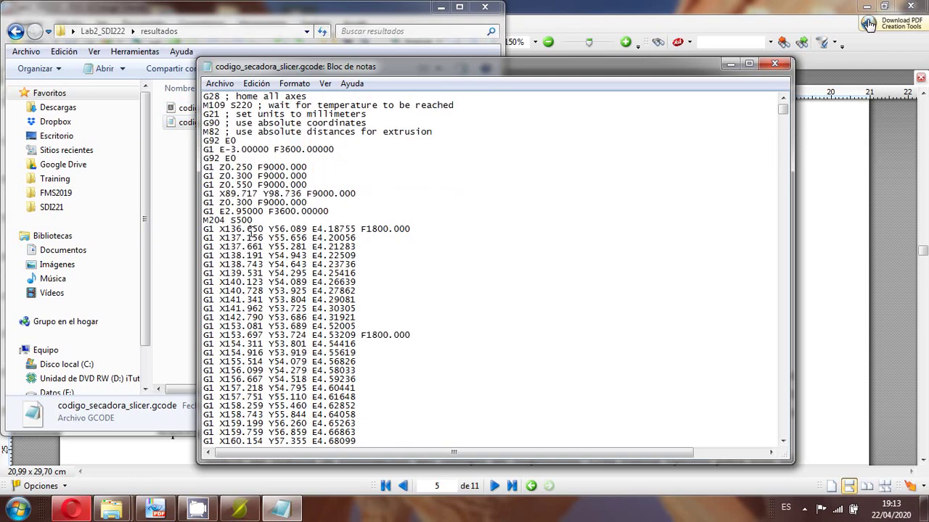
{"action": "scroll", "coordinate": [233, 237], "scroll_direction": "down", "scroll_amount": 4}
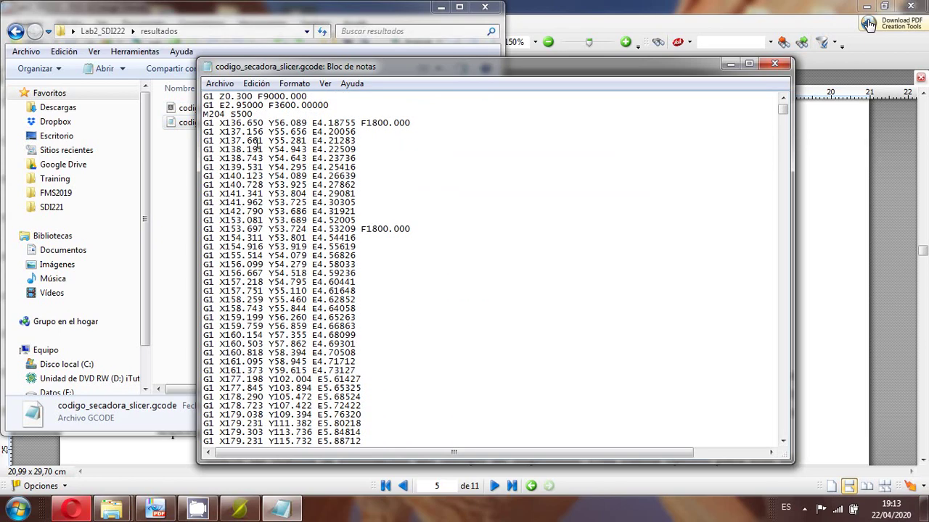
{"action": "left_click_drag", "start_coordinate": [312, 246], "coordinate": [376, 249]}
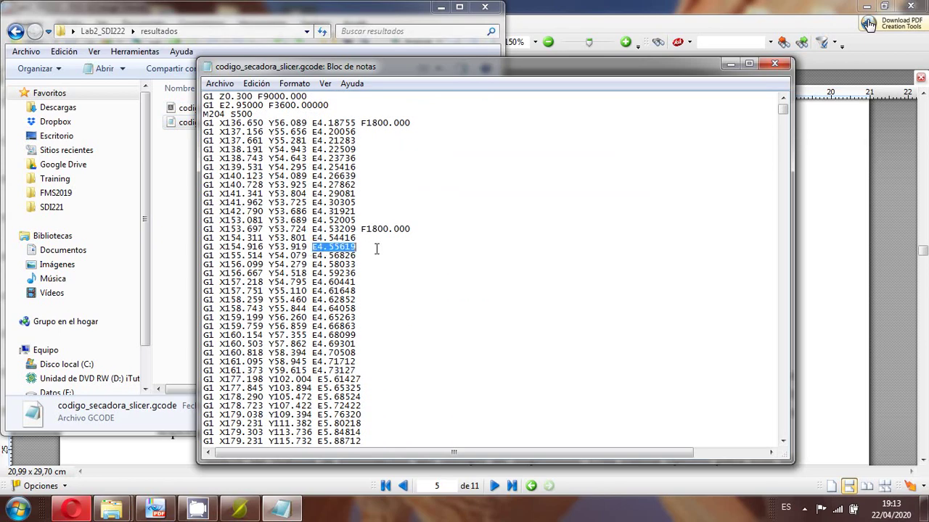
{"action": "left_click_drag", "start_coordinate": [308, 283], "coordinate": [368, 283]}
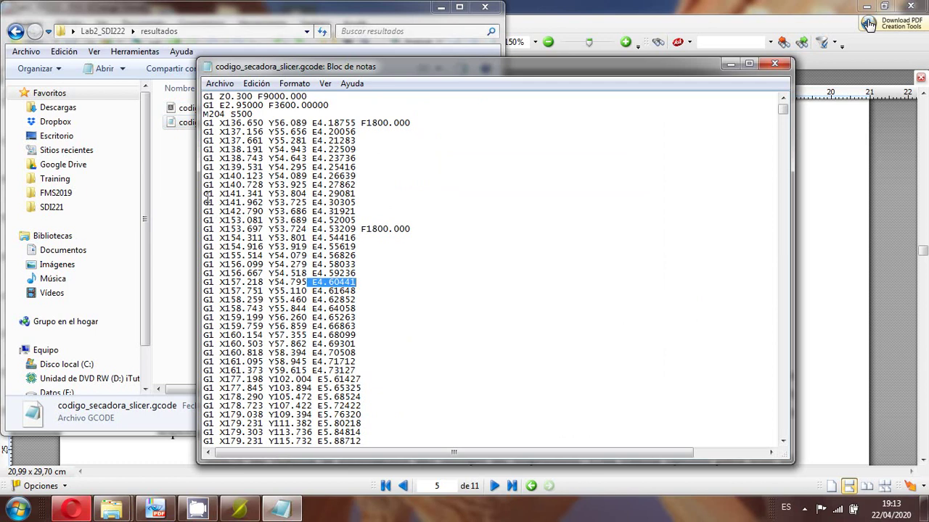
{"action": "left_click_drag", "start_coordinate": [208, 193], "coordinate": [368, 398]}
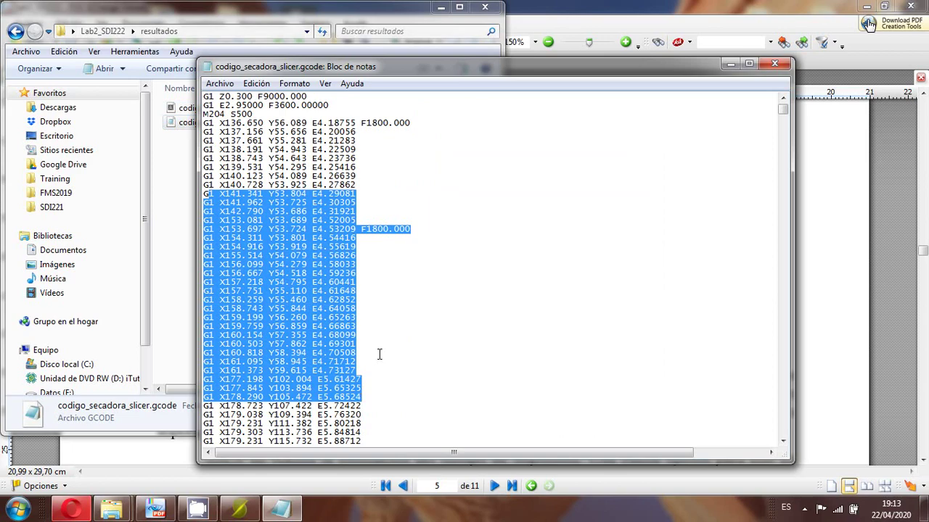
{"action": "left_click", "coordinate": [368, 308]}
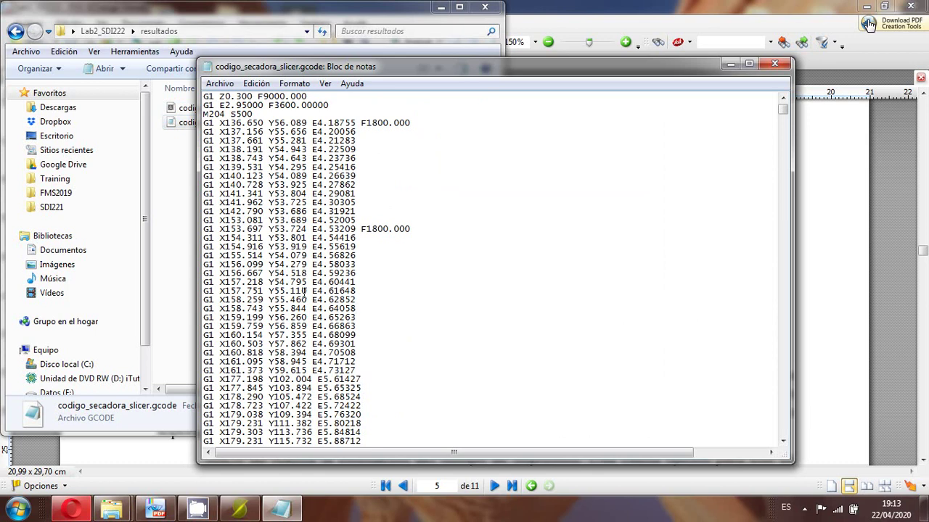
{"action": "left_click_drag", "start_coordinate": [389, 369], "coordinate": [191, 124]}
{"action": "left_click", "coordinate": [487, 281]}
{"action": "scroll", "coordinate": [483, 283], "scroll_direction": "down", "scroll_amount": 20}
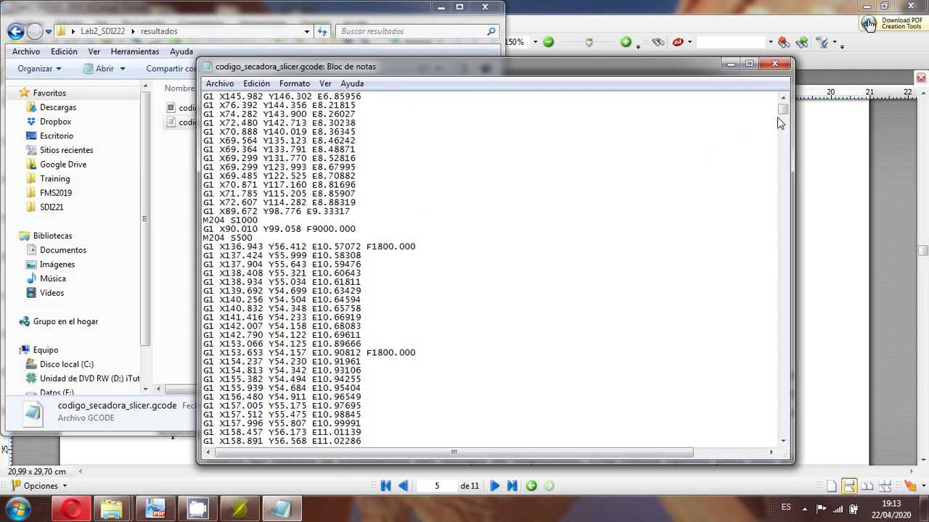
{"action": "scroll", "coordinate": [779, 114], "scroll_direction": "up", "scroll_amount": 20}
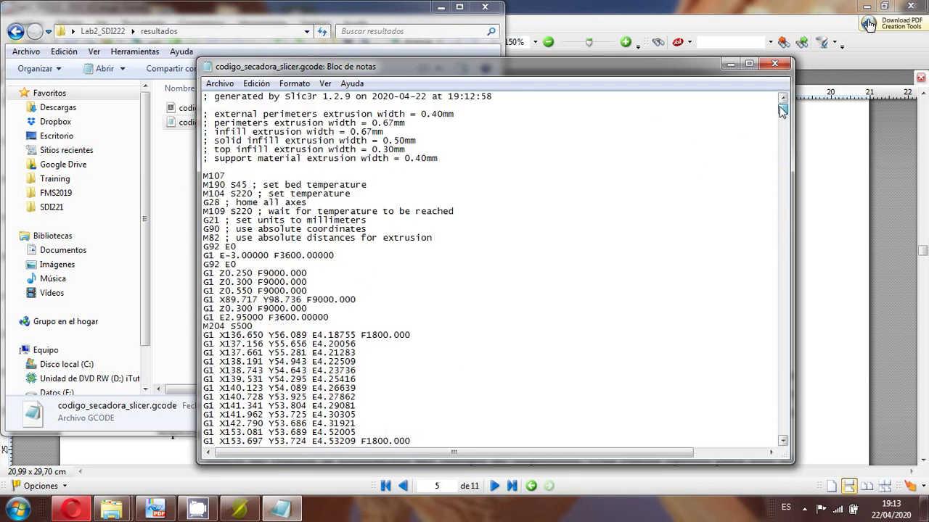
{"action": "left_click", "coordinate": [775, 66]}
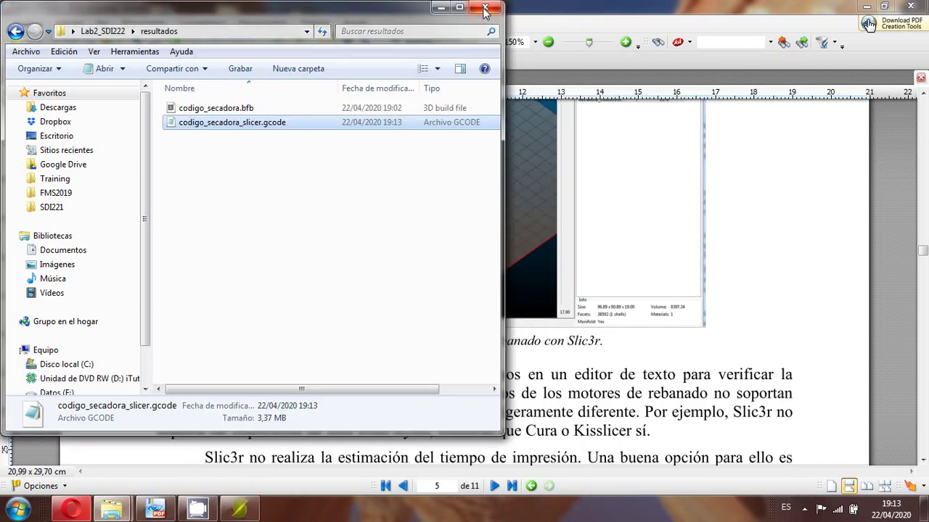
{"action": "left_click", "coordinate": [760, 206]}
{"action": "scroll", "coordinate": [512, 336], "scroll_direction": "down", "scroll_amount": 7}
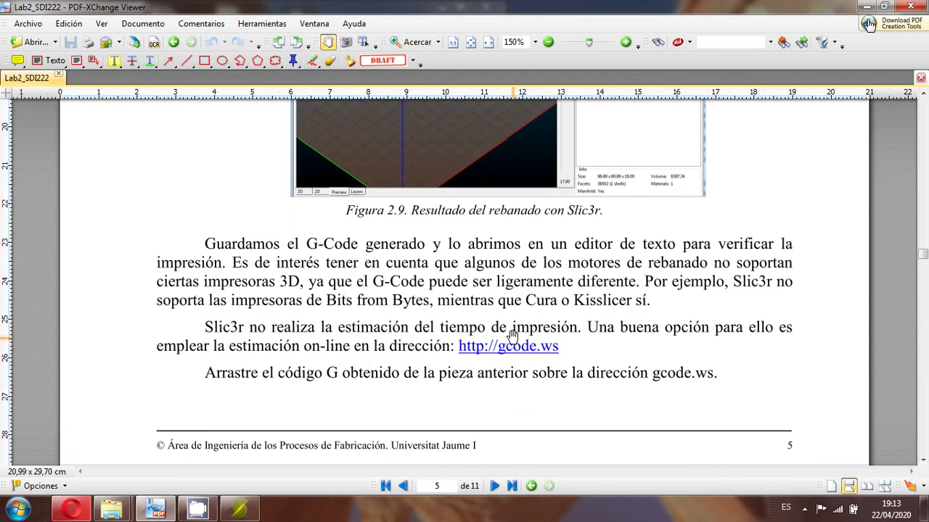
{"action": "scroll", "coordinate": [512, 335], "scroll_direction": "up", "scroll_amount": 3}
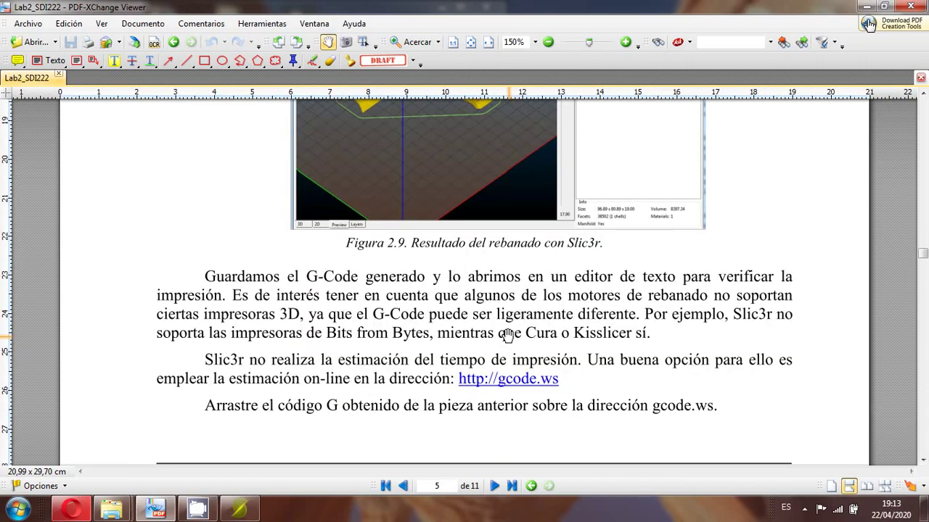
{"action": "left_click", "coordinate": [544, 382]}
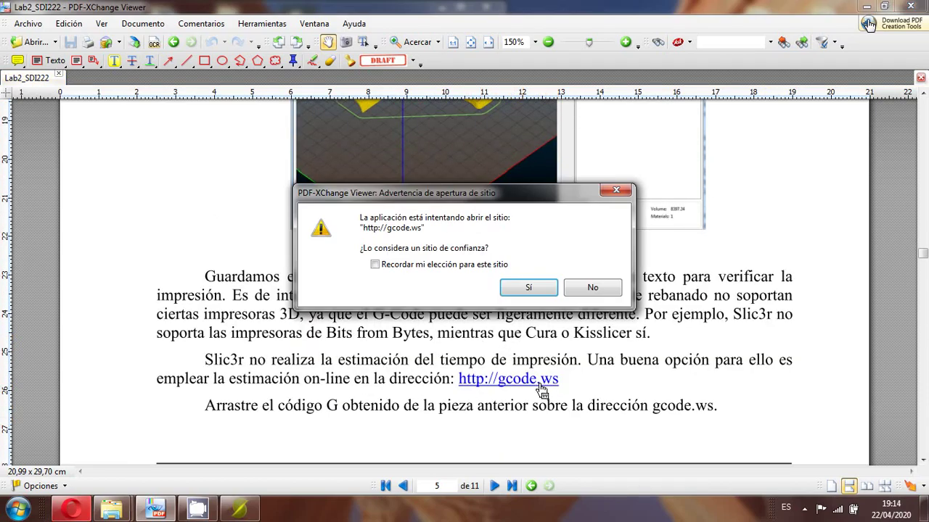
{"action": "left_click", "coordinate": [520, 289]}
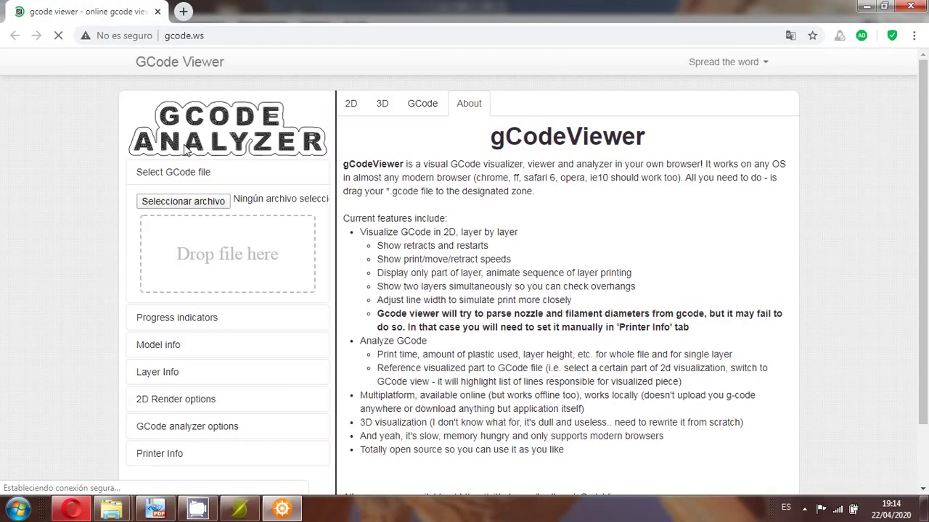
Load codigo_secadora_slicer.gcode from the resultados folder into the gcode.ws analyzer in the browser.
{"action": "left_click", "coordinate": [241, 509]}
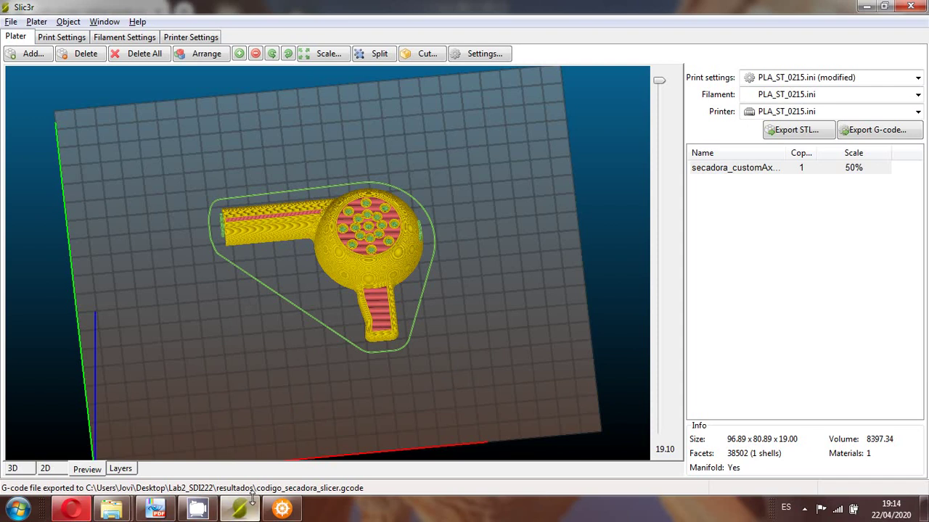
{"action": "mouse_move", "coordinate": [283, 510]}
{"action": "left_click", "coordinate": [283, 442]}
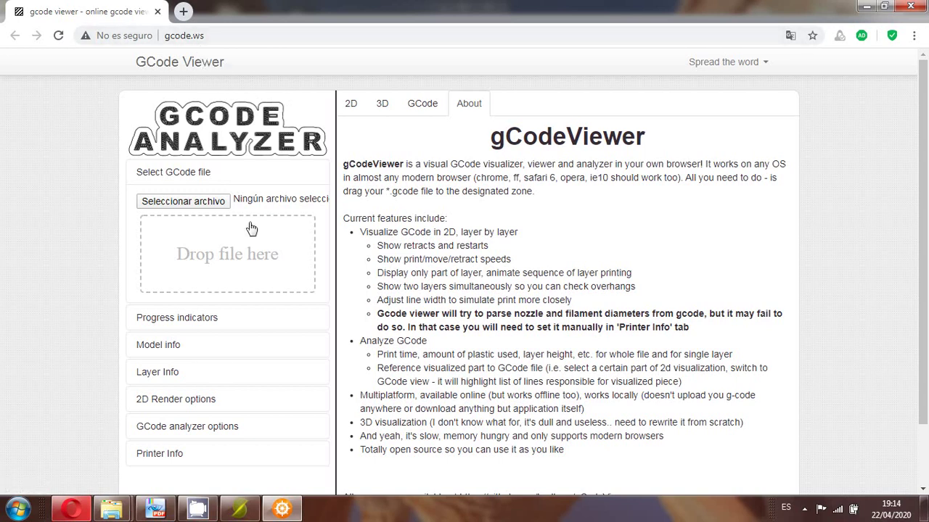
{"action": "mouse_move", "coordinate": [111, 510]}
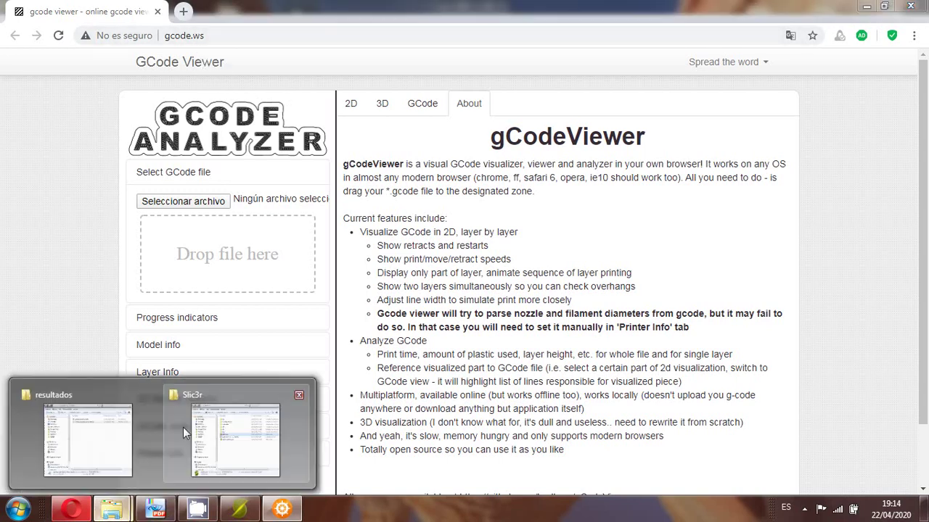
{"action": "left_click", "coordinate": [103, 436]}
{"action": "left_click_drag", "start_coordinate": [239, 18], "coordinate": [658, 46]}
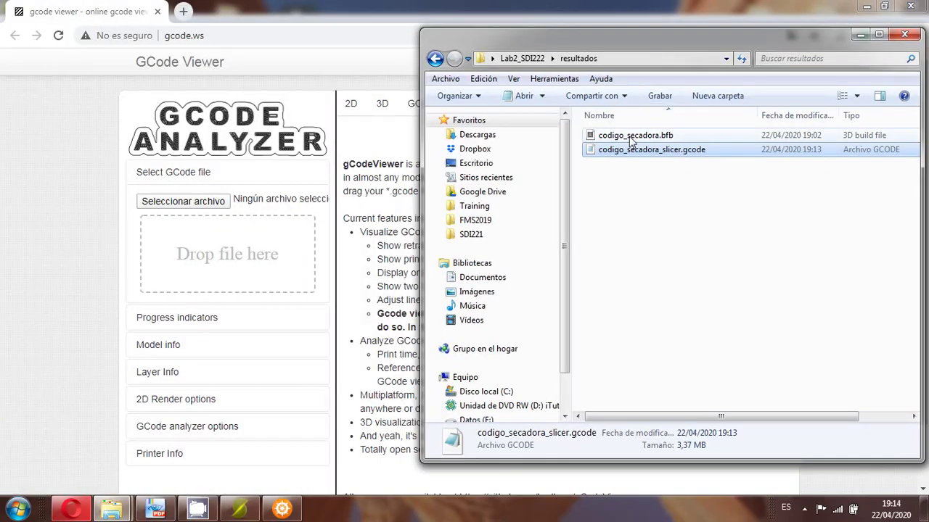
{"action": "left_click_drag", "start_coordinate": [629, 154], "coordinate": [218, 280]}
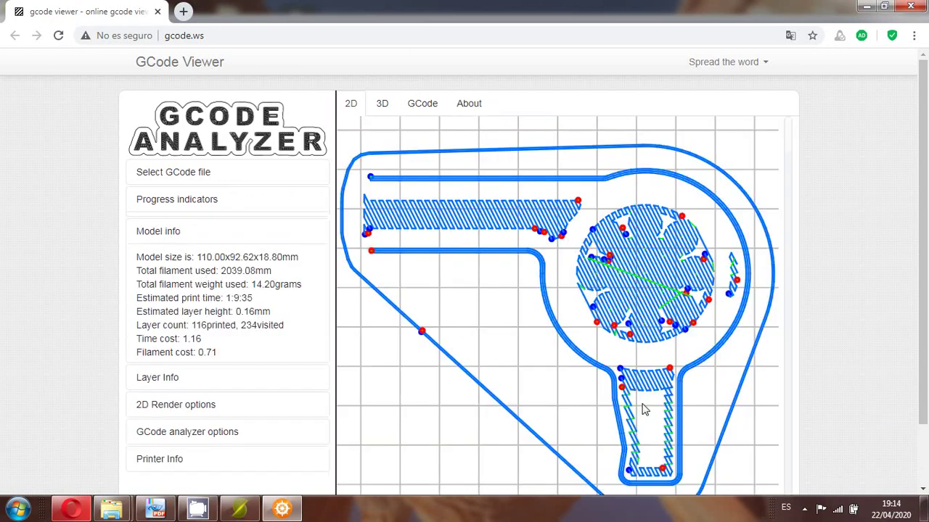
Examine the dryer's G-code in the 3D and 2D layer views along with the print time and filament estimates, and close the browser.
{"action": "left_click", "coordinate": [382, 106]}
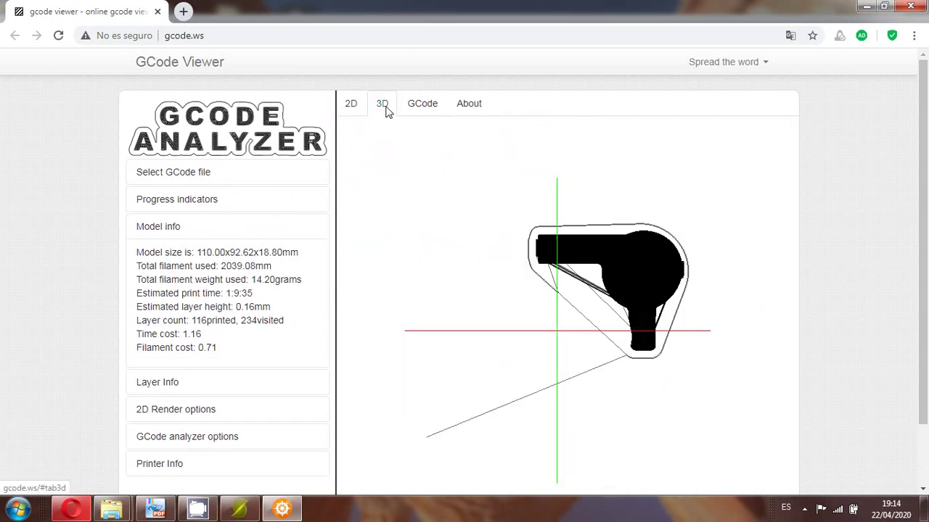
{"action": "left_click_drag", "start_coordinate": [649, 354], "coordinate": [784, 305]}
{"action": "scroll", "coordinate": [661, 312], "scroll_direction": "up", "scroll_amount": 3}
{"action": "left_click", "coordinate": [352, 107]}
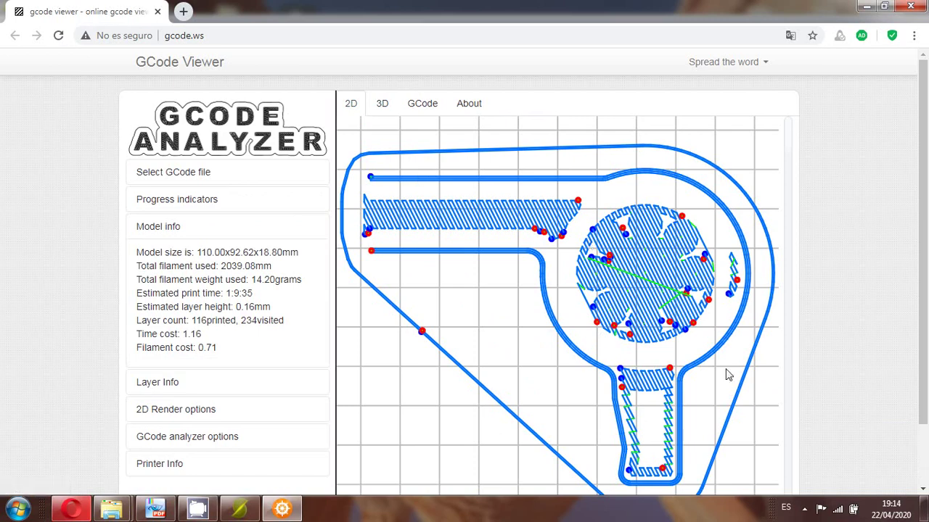
{"action": "scroll", "coordinate": [793, 262], "scroll_direction": "down", "scroll_amount": 1}
{"action": "left_click_drag", "start_coordinate": [791, 305], "coordinate": [753, 367]}
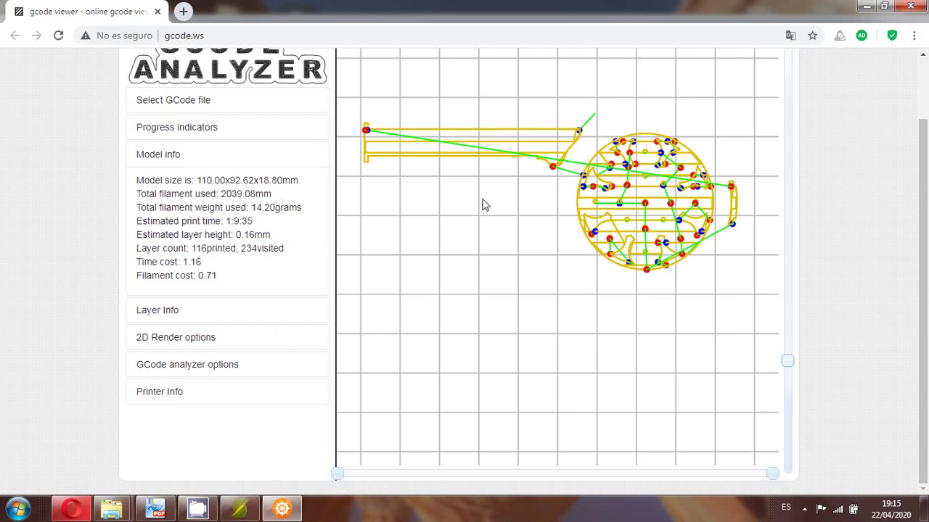
{"action": "left_click", "coordinate": [920, 6]}
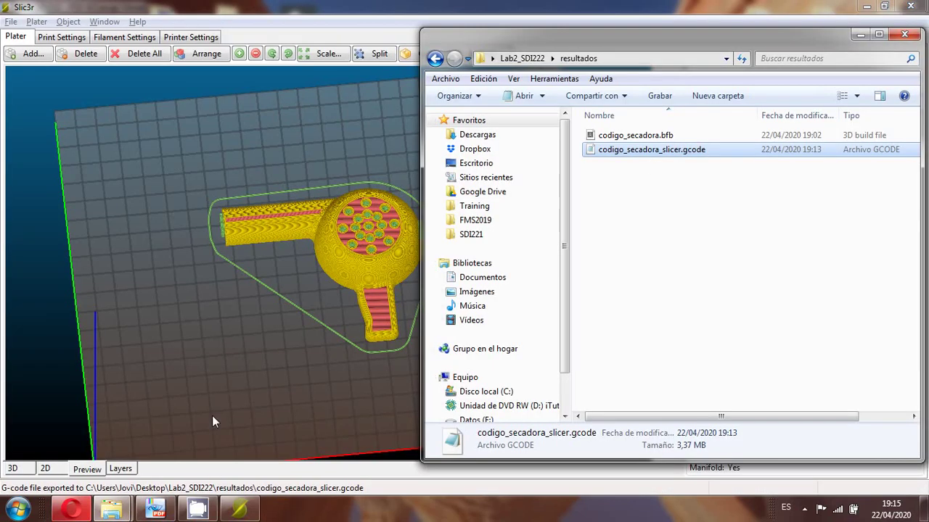
Return to the Lab2_SDI222 guide and read the gcode.ws analysis in Figura 2.10 and section 2.6 on CNC-Simulator.
{"action": "left_click", "coordinate": [159, 508]}
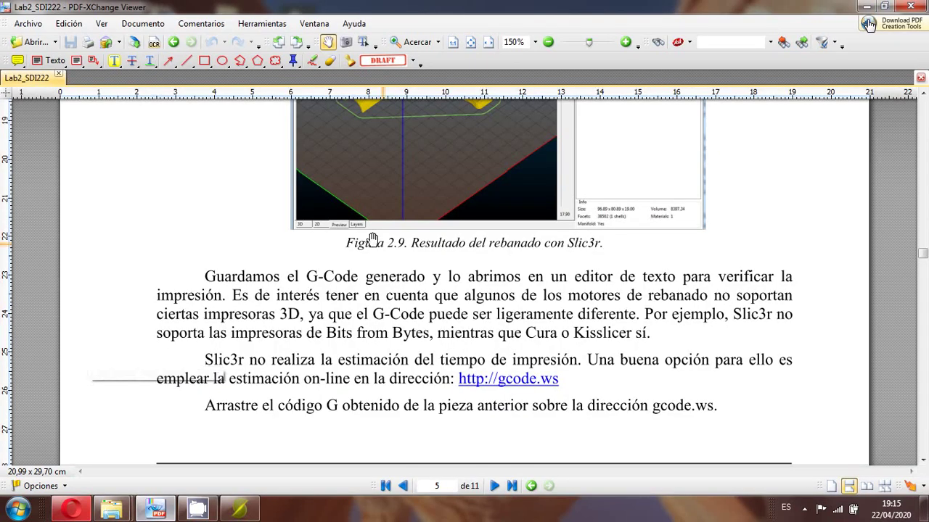
{"action": "scroll", "coordinate": [407, 249], "scroll_direction": "up", "scroll_amount": 3}
{"action": "scroll", "coordinate": [407, 250], "scroll_direction": "down", "scroll_amount": 3}
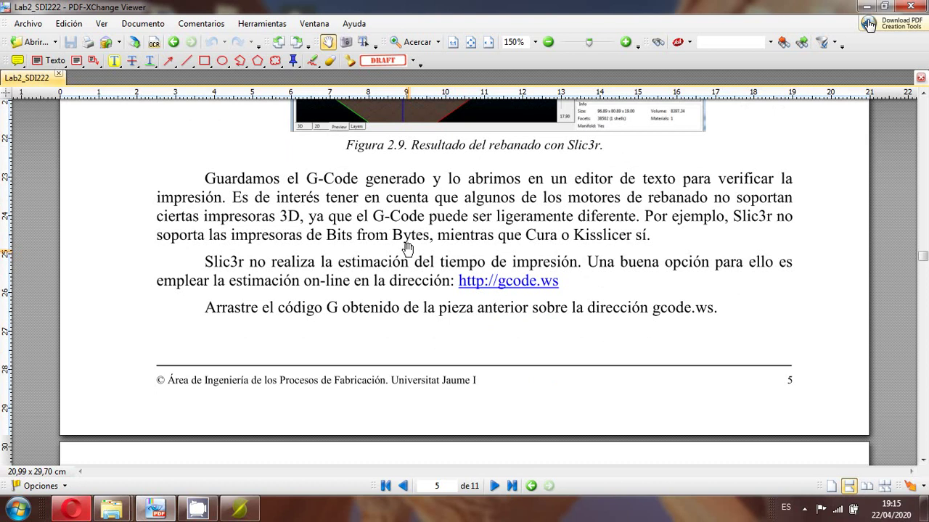
{"action": "scroll", "coordinate": [408, 250], "scroll_direction": "down", "scroll_amount": 1}
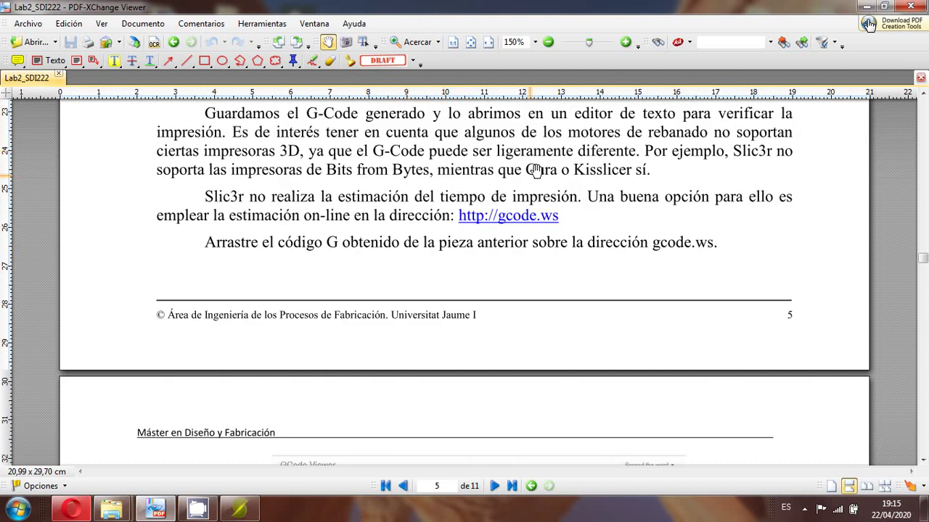
{"action": "scroll", "coordinate": [411, 205], "scroll_direction": "down", "scroll_amount": 3}
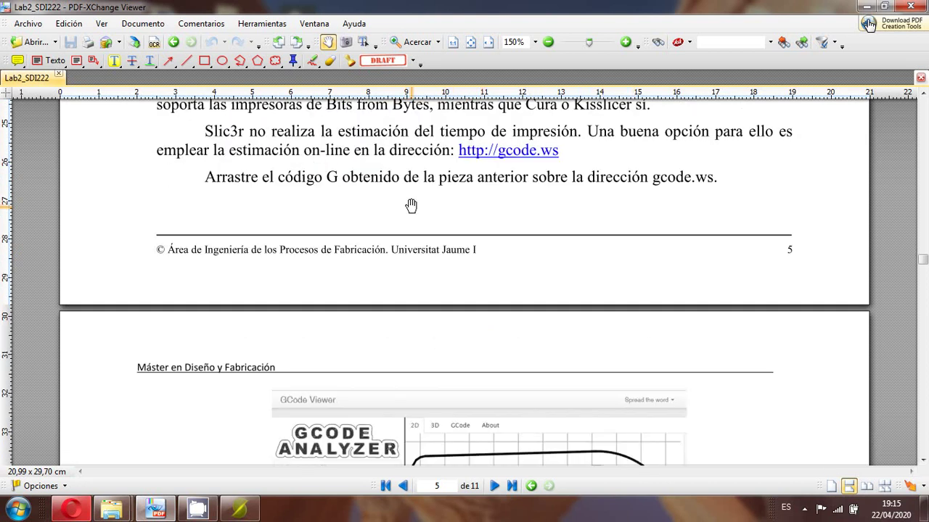
{"action": "scroll", "coordinate": [410, 205], "scroll_direction": "down", "scroll_amount": 12}
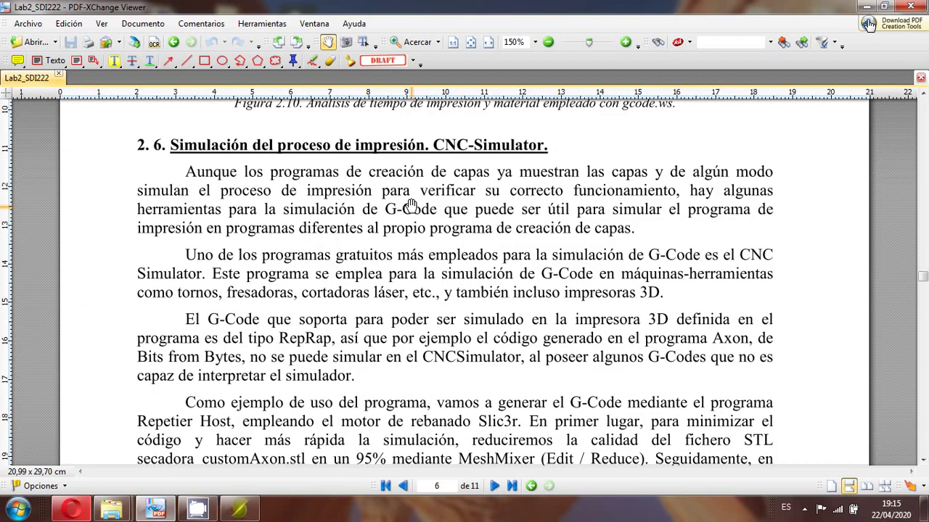
{"action": "scroll", "coordinate": [412, 204], "scroll_direction": "down", "scroll_amount": 2}
{"action": "scroll", "coordinate": [421, 198], "scroll_direction": "up", "scroll_amount": 2}
{"action": "scroll", "coordinate": [432, 191], "scroll_direction": "down", "scroll_amount": 1}
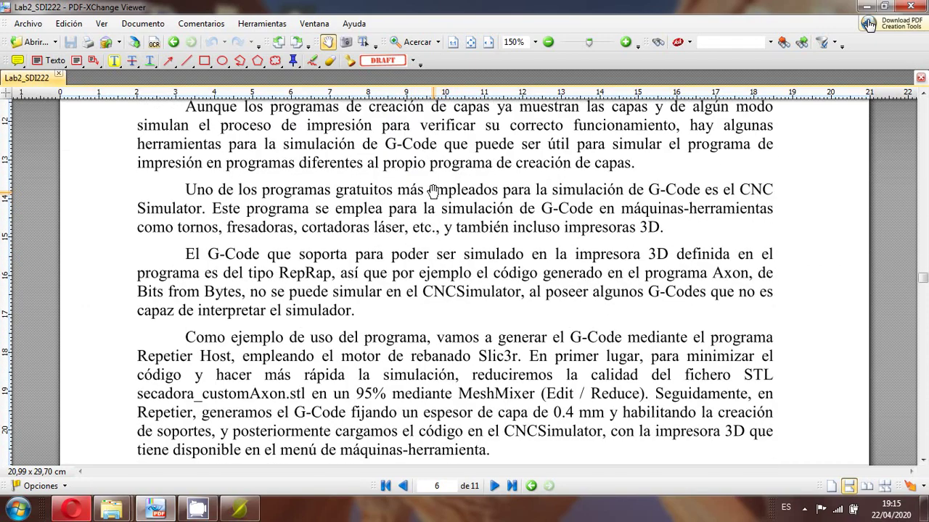
{"action": "scroll", "coordinate": [432, 191], "scroll_direction": "up", "scroll_amount": 1}
{"action": "scroll", "coordinate": [433, 191], "scroll_direction": "down", "scroll_amount": 1}
{"action": "scroll", "coordinate": [432, 191], "scroll_direction": "up", "scroll_amount": 1}
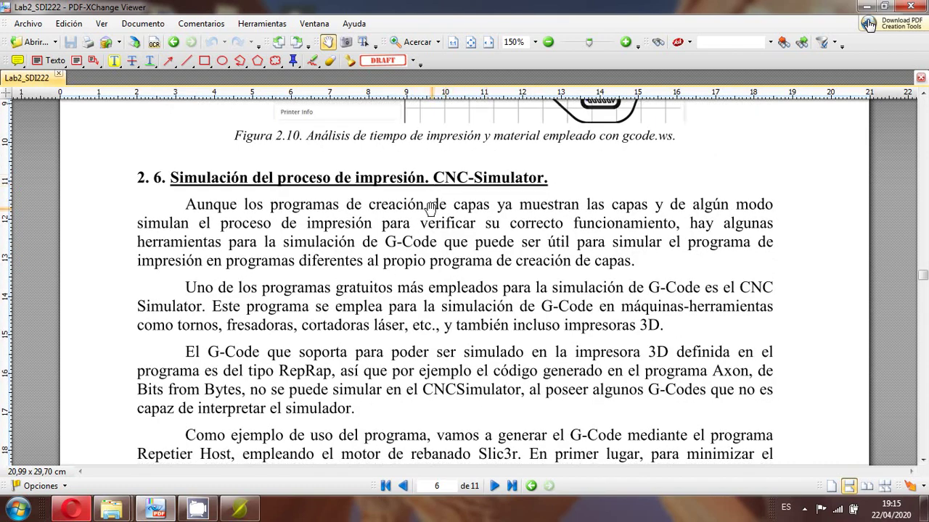
{"action": "scroll", "coordinate": [481, 234], "scroll_direction": "up", "scroll_amount": 2}
{"action": "scroll", "coordinate": [485, 241], "scroll_direction": "up", "scroll_amount": 2}
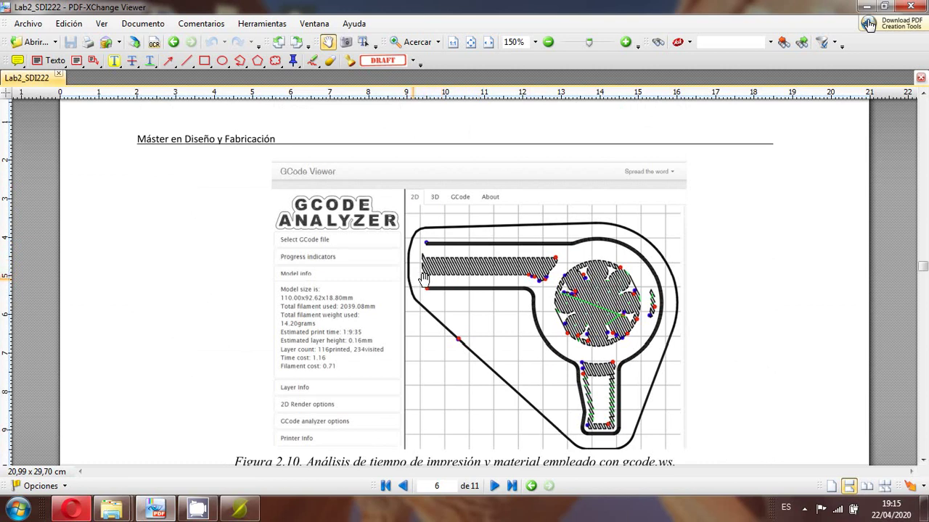
{"action": "scroll", "coordinate": [529, 283], "scroll_direction": "down", "scroll_amount": 4}
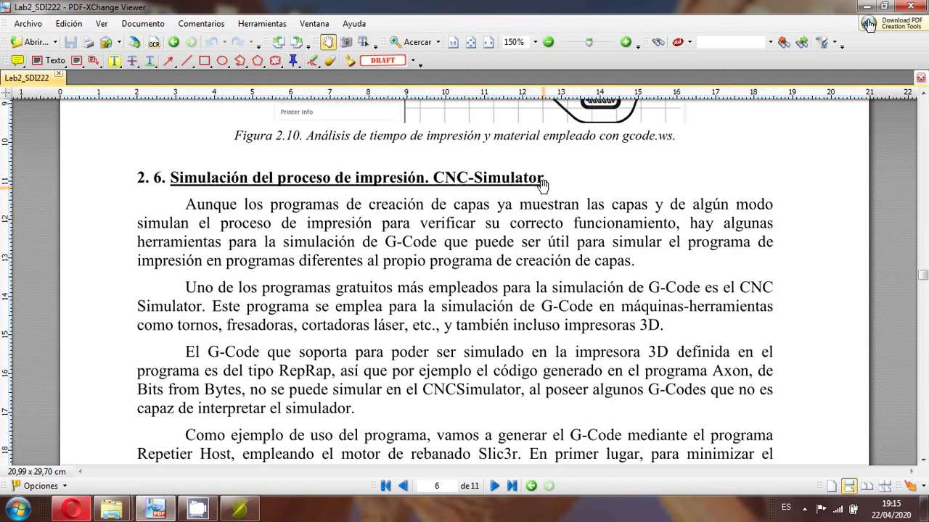
Examine Figura 2.11 on page 7 of the guide, showing the G-code simulation in CNC Simulator.
{"action": "scroll", "coordinate": [520, 201], "scroll_direction": "down", "scroll_amount": 12}
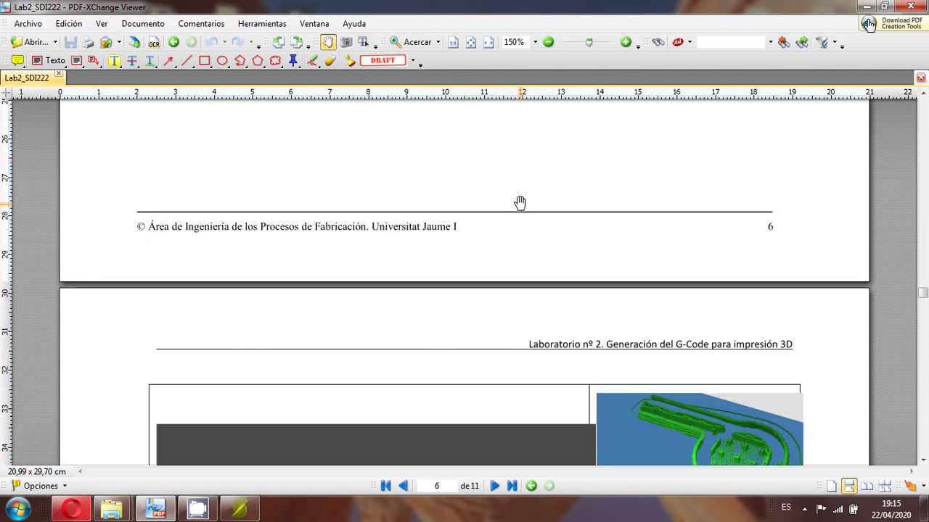
{"action": "scroll", "coordinate": [520, 202], "scroll_direction": "down", "scroll_amount": 2}
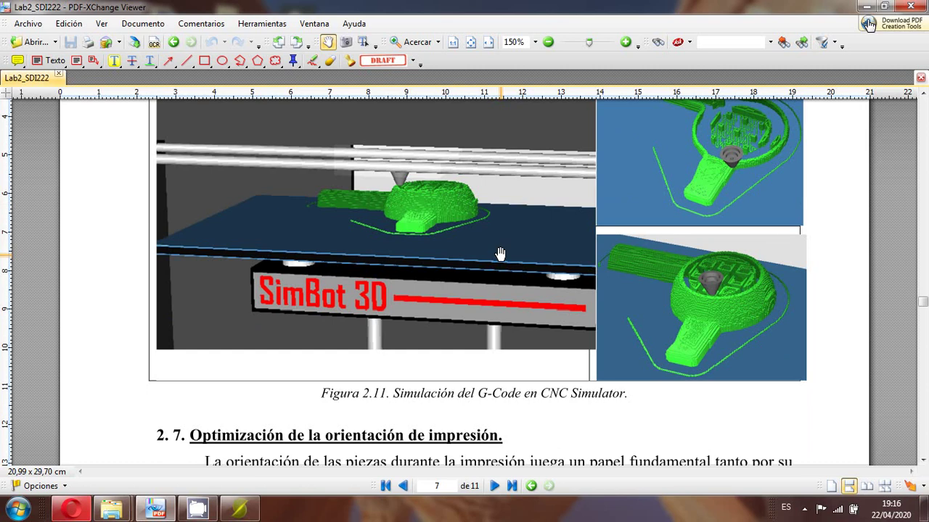
{"action": "scroll", "coordinate": [500, 254], "scroll_direction": "up", "scroll_amount": 1}
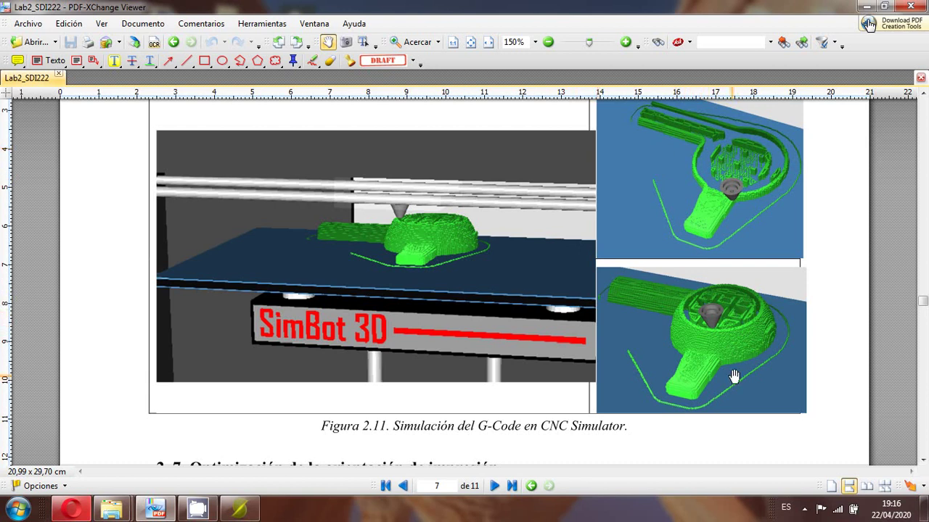
{"action": "scroll", "coordinate": [560, 271], "scroll_direction": "down", "scroll_amount": 2}
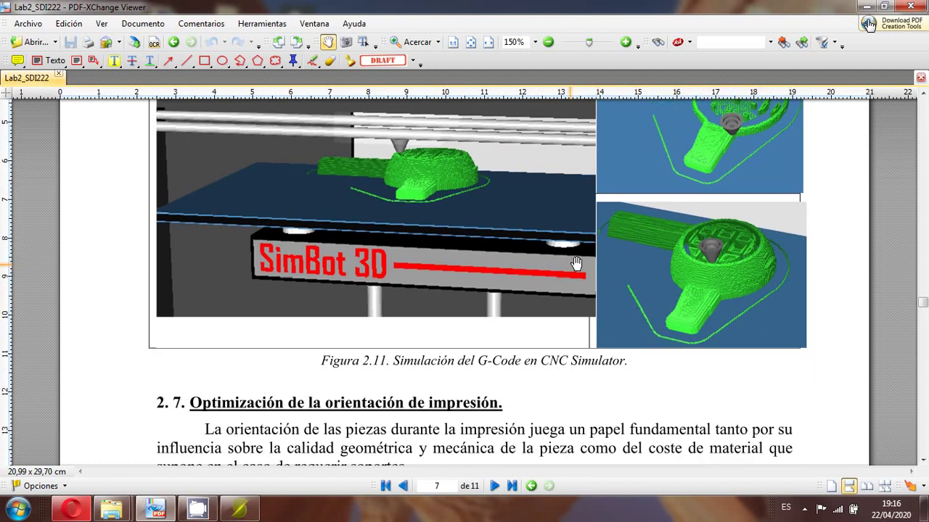
{"action": "scroll", "coordinate": [581, 267], "scroll_direction": "up", "scroll_amount": 3}
{"action": "scroll", "coordinate": [559, 357], "scroll_direction": "down", "scroll_amount": 1}
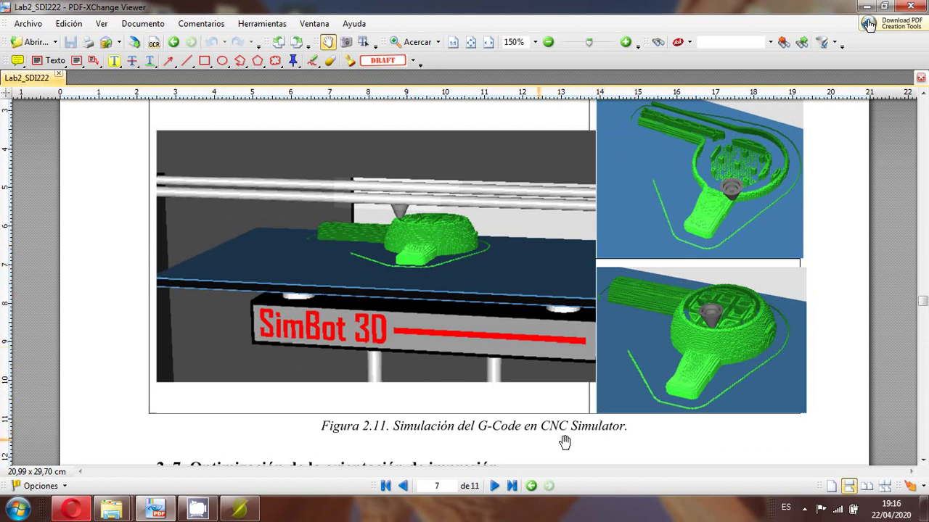
Examine the lab guide's CNC Simulator section with Figure 2.11 and the start of section 2.7 on print orientation optimization.
{"action": "scroll", "coordinate": [536, 333], "scroll_direction": "up", "scroll_amount": 10}
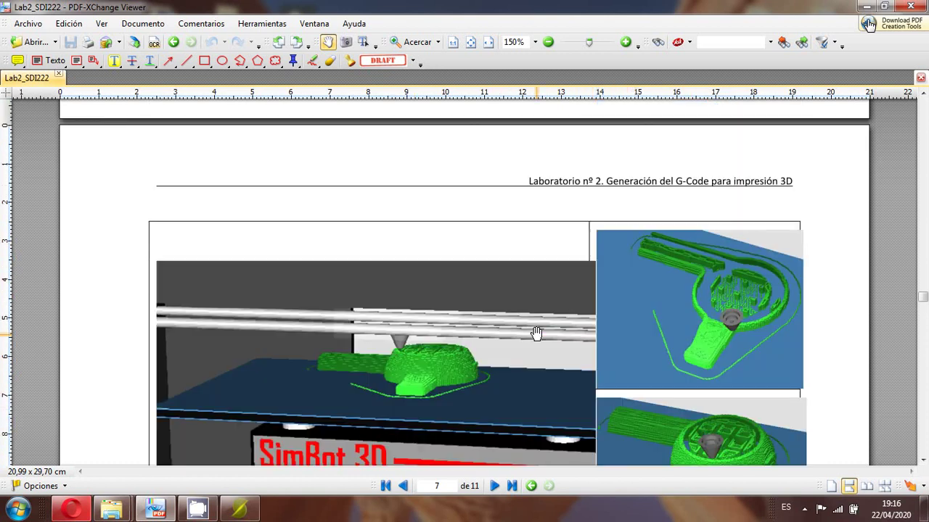
{"action": "scroll", "coordinate": [536, 333], "scroll_direction": "up", "scroll_amount": 4}
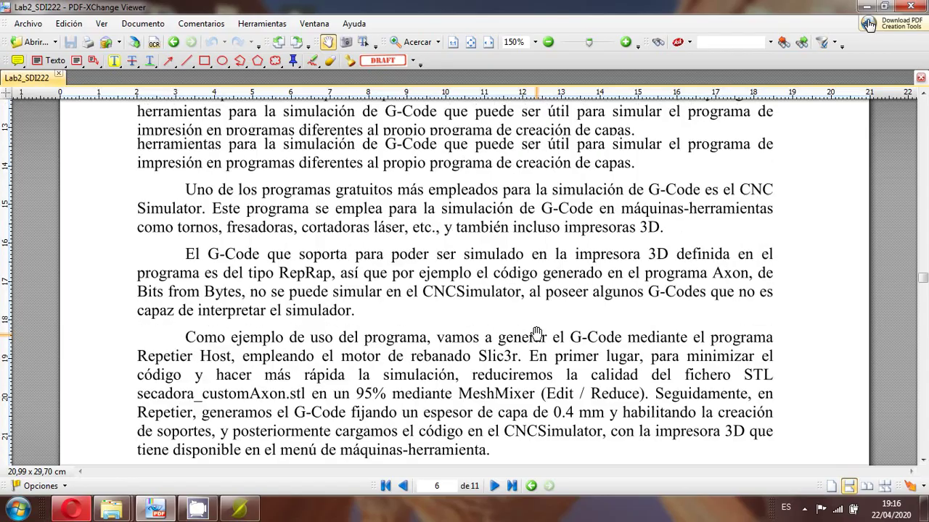
{"action": "scroll", "coordinate": [536, 333], "scroll_direction": "down", "scroll_amount": 12}
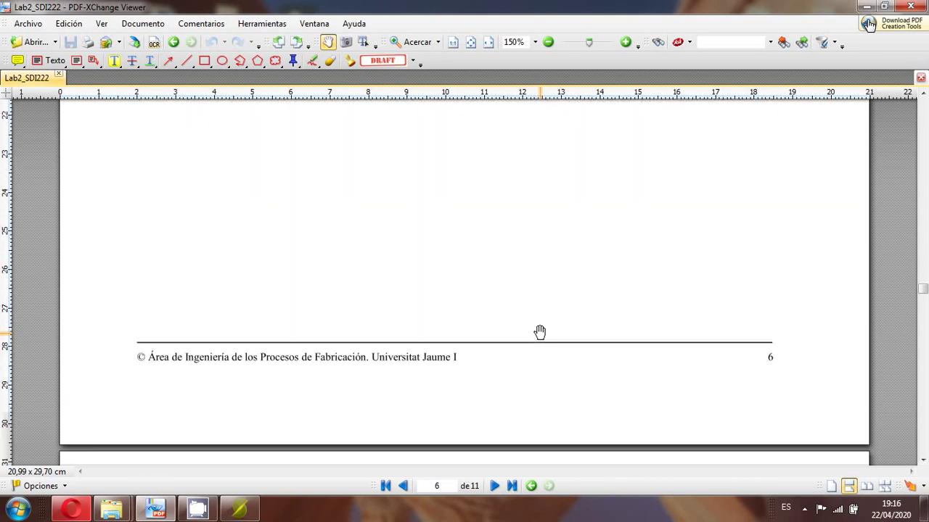
{"action": "scroll", "coordinate": [540, 331], "scroll_direction": "down", "scroll_amount": 5}
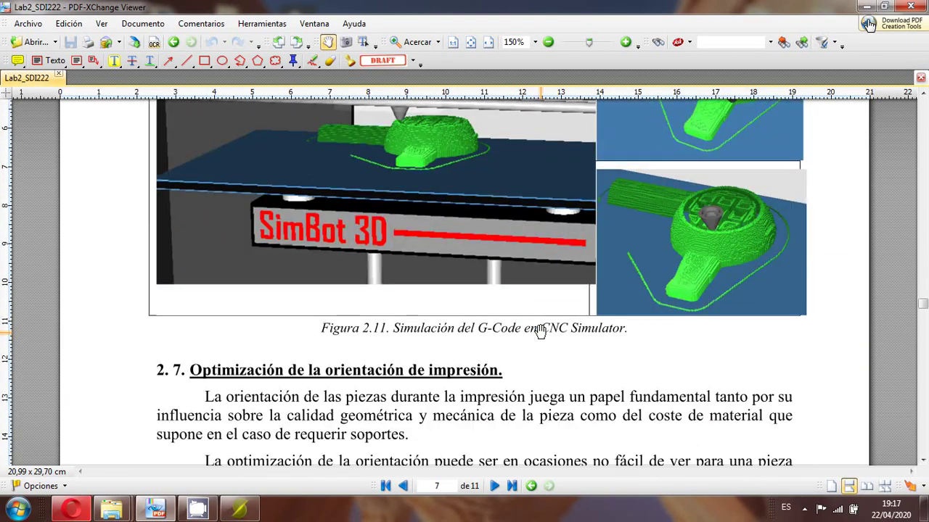
{"action": "scroll", "coordinate": [542, 326], "scroll_direction": "down", "scroll_amount": 3}
{"action": "scroll", "coordinate": [723, 249], "scroll_direction": "up", "scroll_amount": 3}
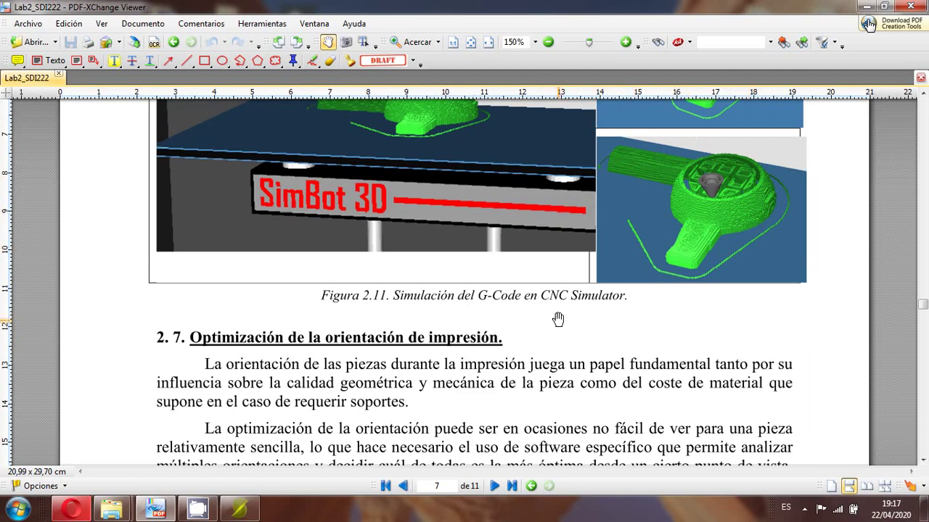
{"action": "scroll", "coordinate": [557, 321], "scroll_direction": "down", "scroll_amount": 1}
{"action": "scroll", "coordinate": [544, 323], "scroll_direction": "down", "scroll_amount": 1}
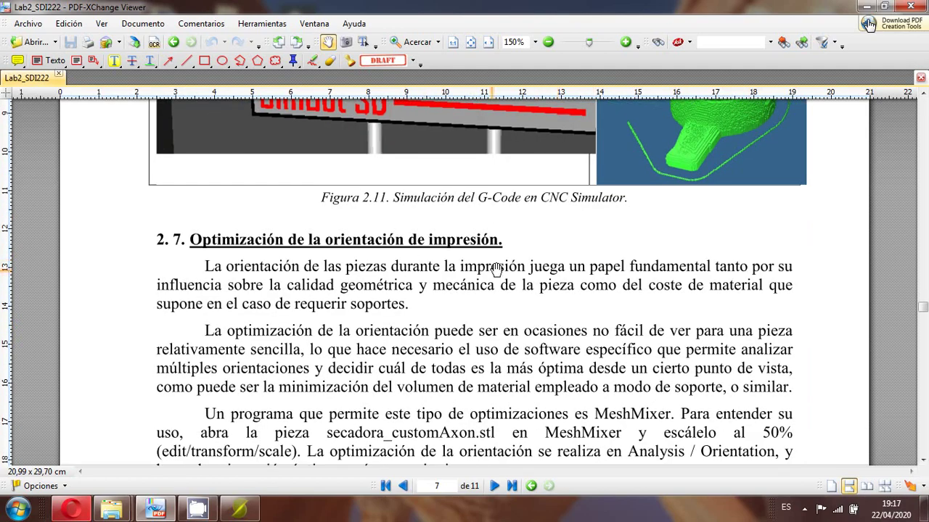
{"action": "scroll", "coordinate": [497, 270], "scroll_direction": "down", "scroll_amount": 1}
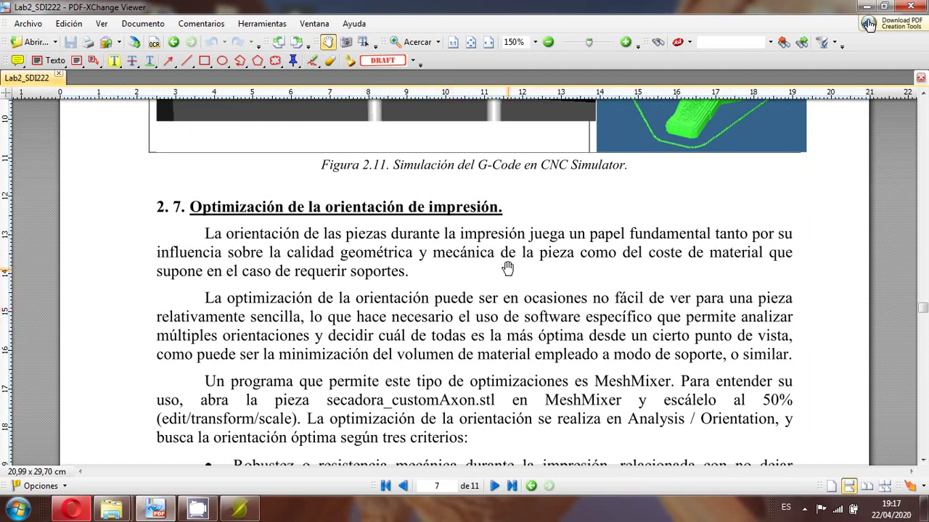
{"action": "scroll", "coordinate": [498, 272], "scroll_direction": "up", "scroll_amount": 1}
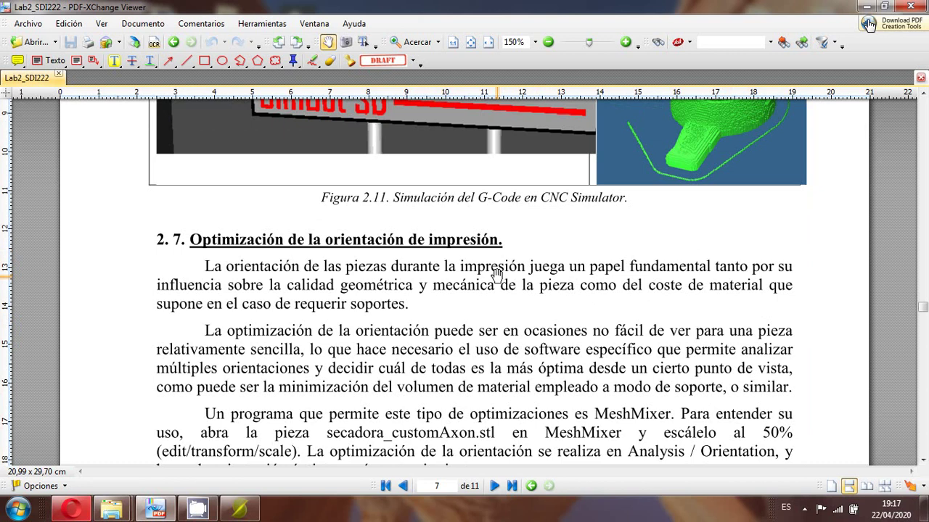
Review the lab guide from the Slic3r slicing example in Figure 2.9 through to the MeshMixer instructions in section 2.7.
{"action": "scroll", "coordinate": [529, 284], "scroll_direction": "up", "scroll_amount": 5}
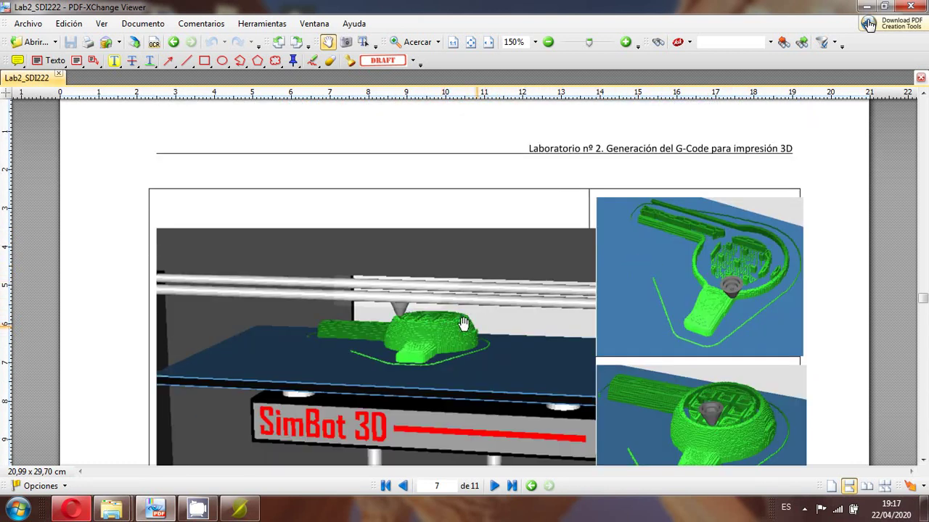
{"action": "scroll", "coordinate": [483, 319], "scroll_direction": "up", "scroll_amount": 10}
{"action": "scroll", "coordinate": [488, 307], "scroll_direction": "up", "scroll_amount": 15}
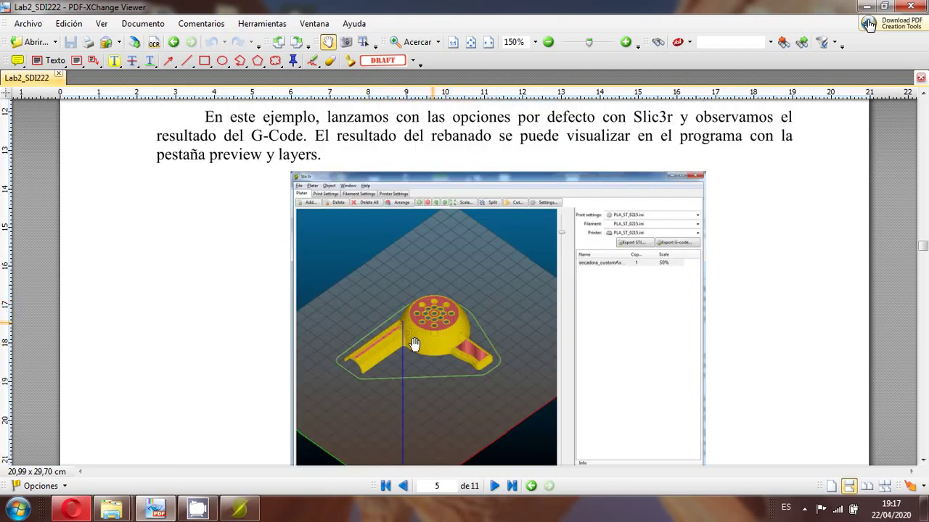
{"action": "scroll", "coordinate": [485, 361], "scroll_direction": "down", "scroll_amount": 3}
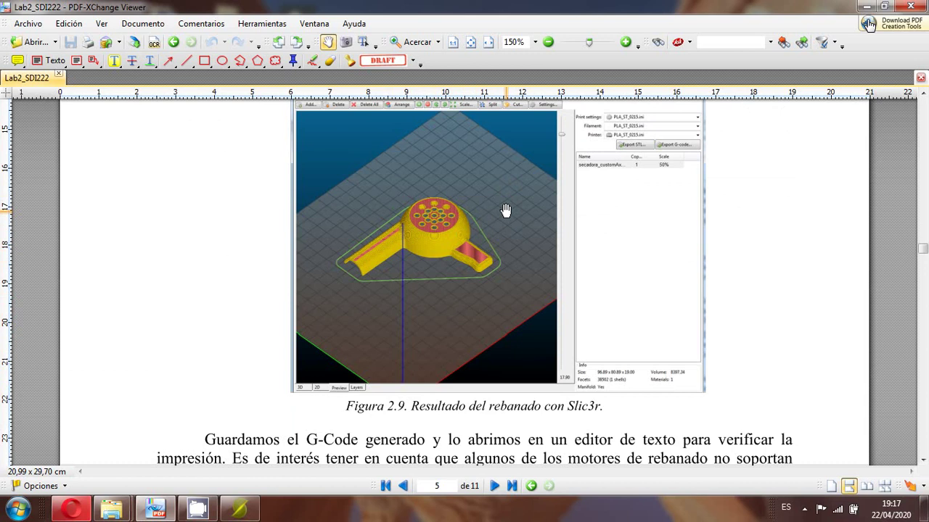
{"action": "scroll", "coordinate": [506, 209], "scroll_direction": "down", "scroll_amount": 3}
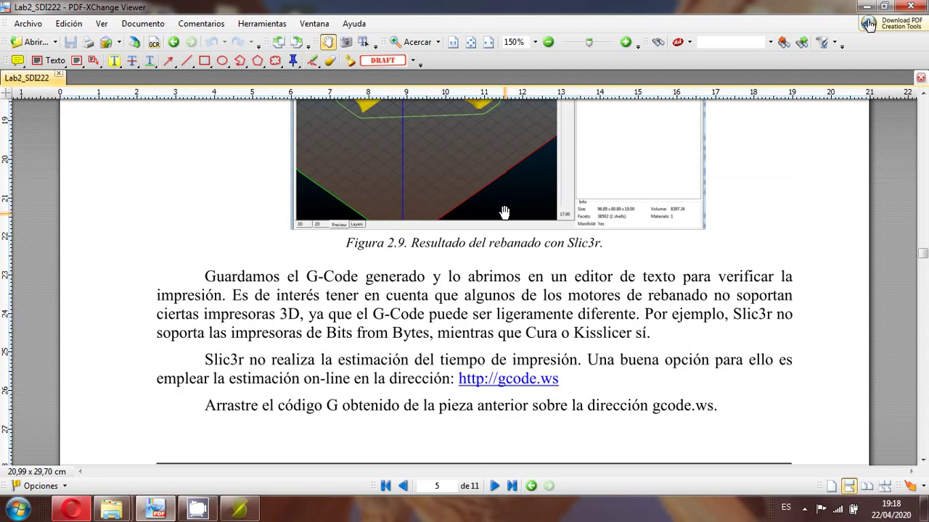
{"action": "scroll", "coordinate": [573, 317], "scroll_direction": "down", "scroll_amount": 9}
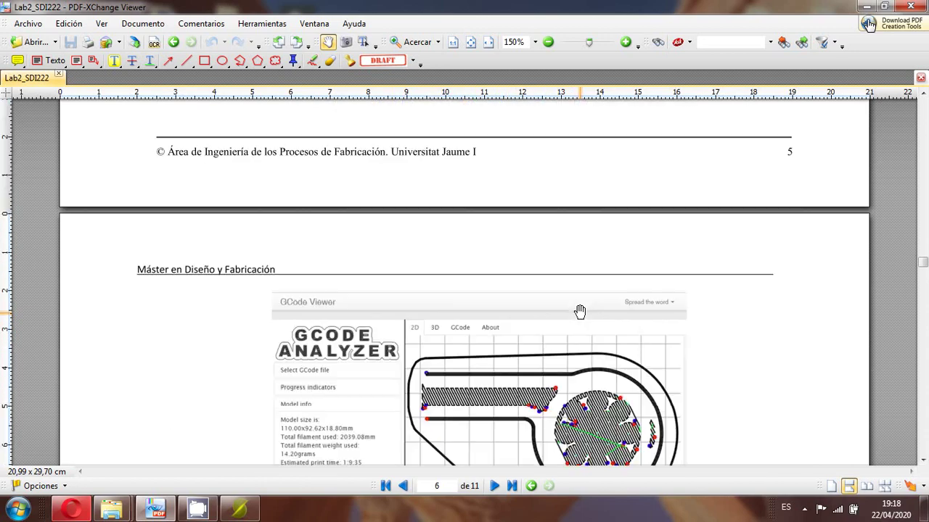
{"action": "scroll", "coordinate": [580, 311], "scroll_direction": "down", "scroll_amount": 12}
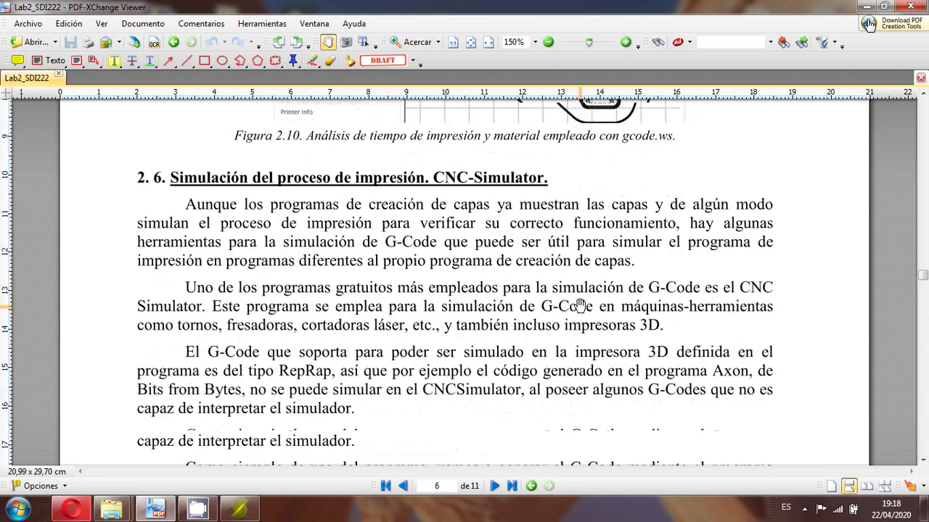
{"action": "scroll", "coordinate": [580, 306], "scroll_direction": "down", "scroll_amount": 11}
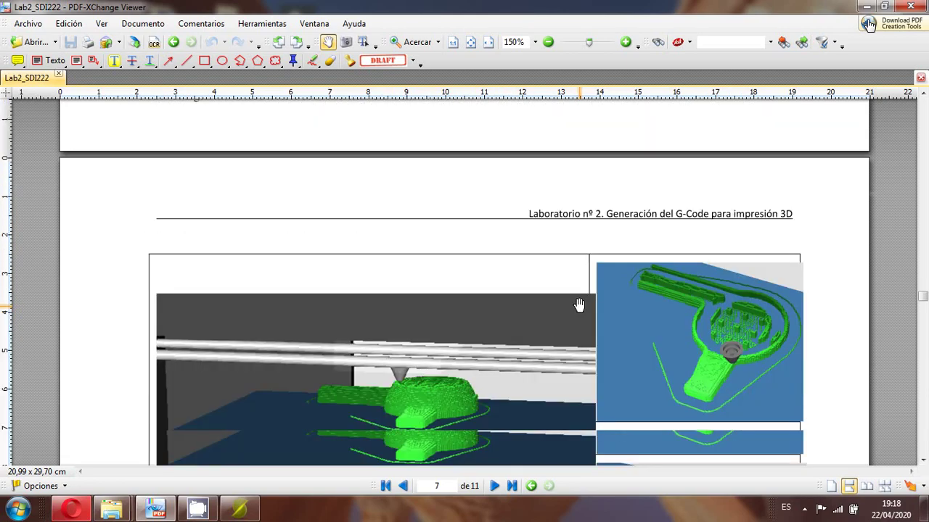
{"action": "scroll", "coordinate": [576, 304], "scroll_direction": "down", "scroll_amount": 4}
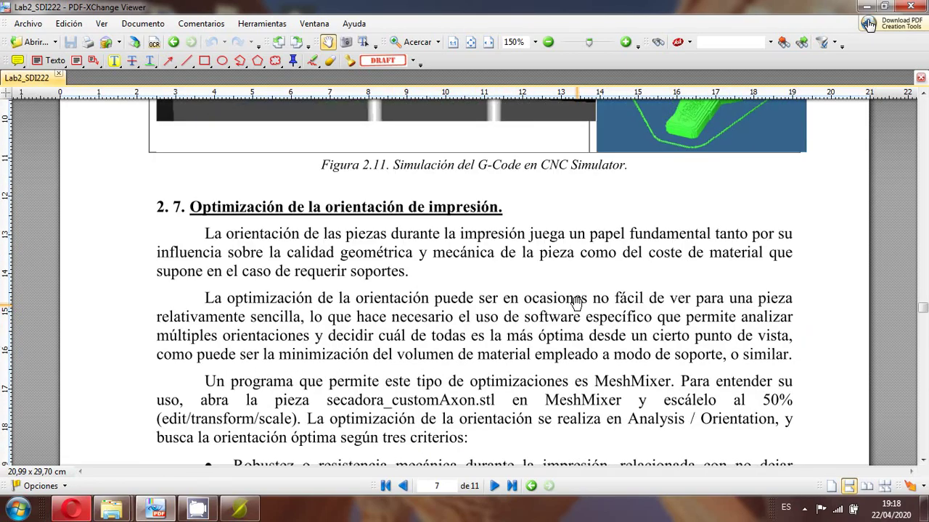
{"action": "scroll", "coordinate": [576, 303], "scroll_direction": "down", "scroll_amount": 2}
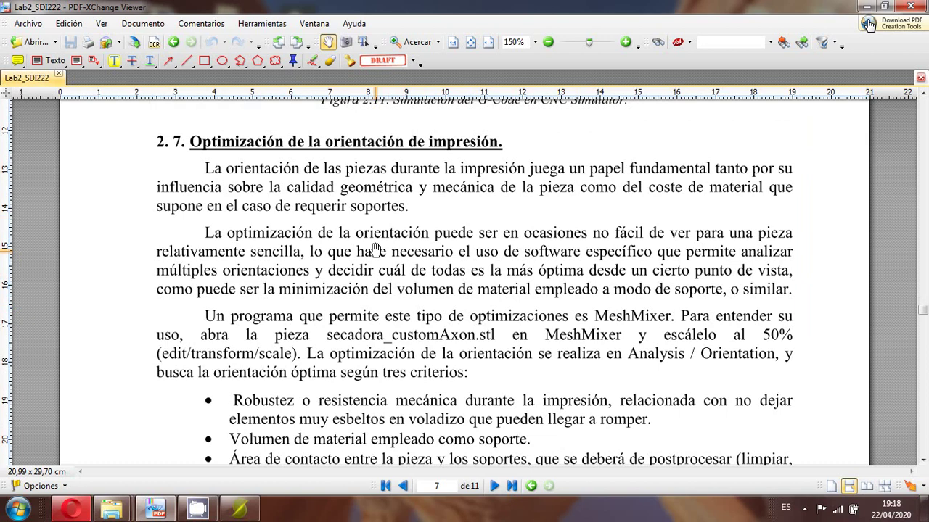
Switch to Slic3r and close it, discarding the unsaved print settings changes.
{"action": "left_click", "coordinate": [239, 509]}
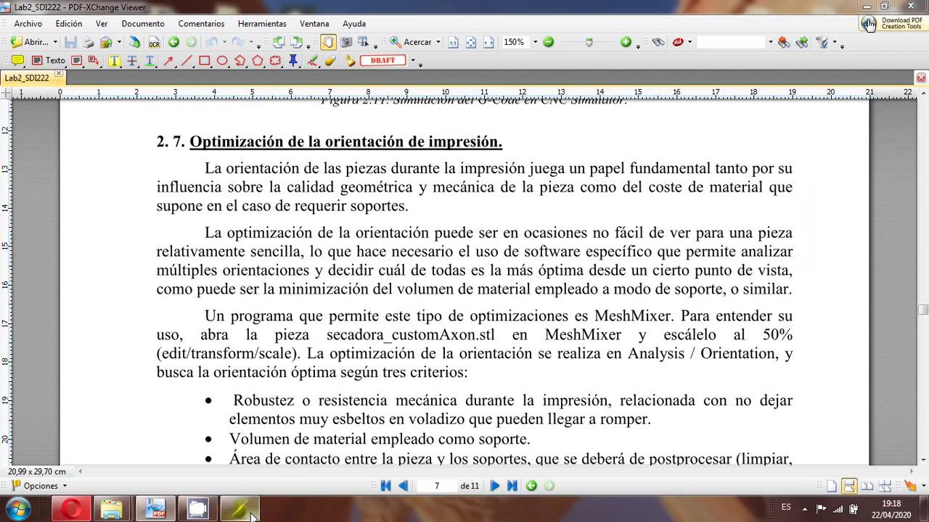
{"action": "left_click", "coordinate": [910, 6]}
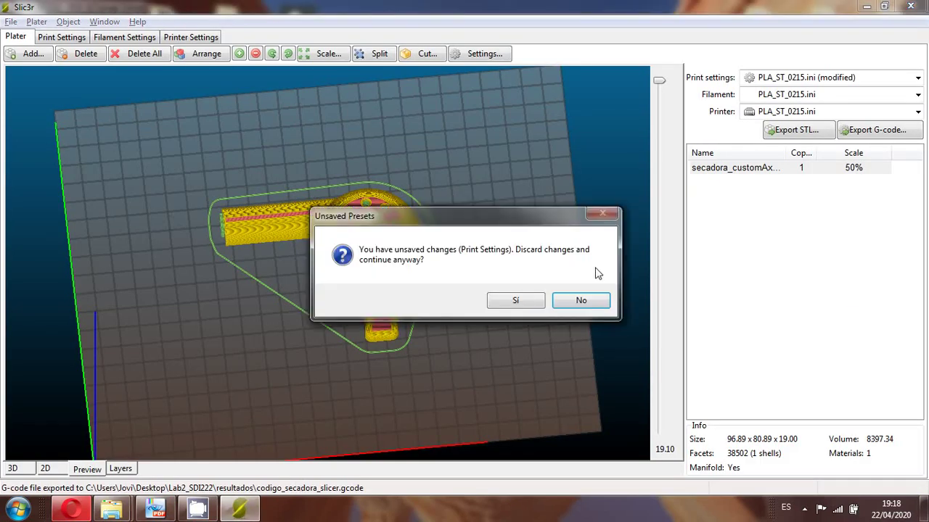
{"action": "left_click", "coordinate": [515, 302]}
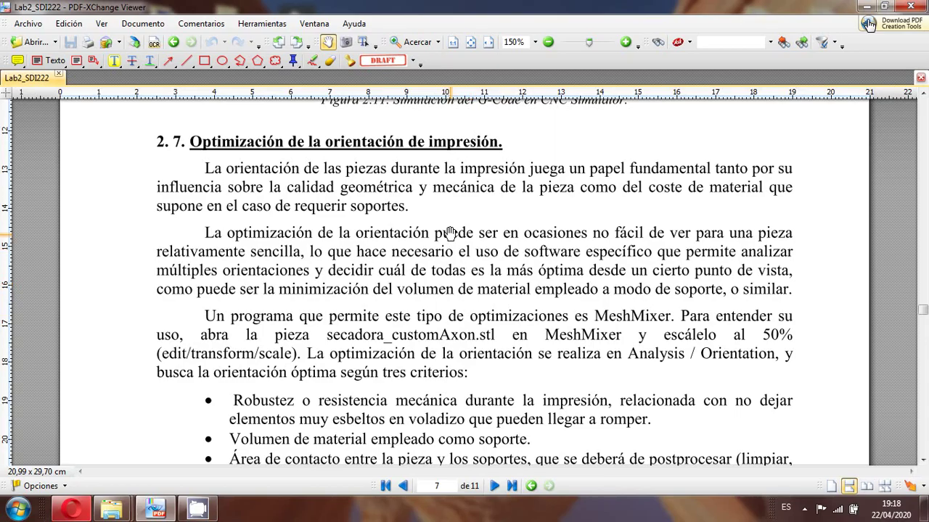
Launch Meshmixer and decline the offered update for now.
{"action": "left_click", "coordinate": [18, 510]}
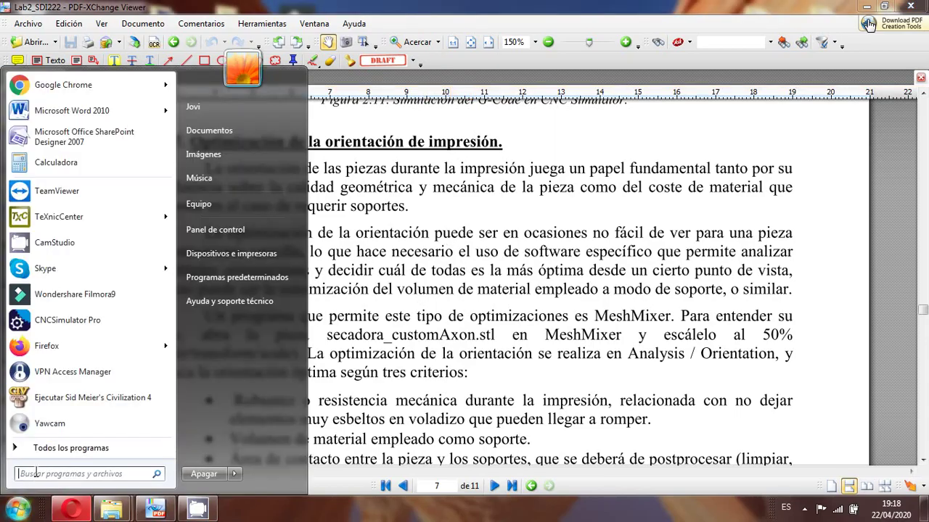
{"action": "type", "text": "mesh"}
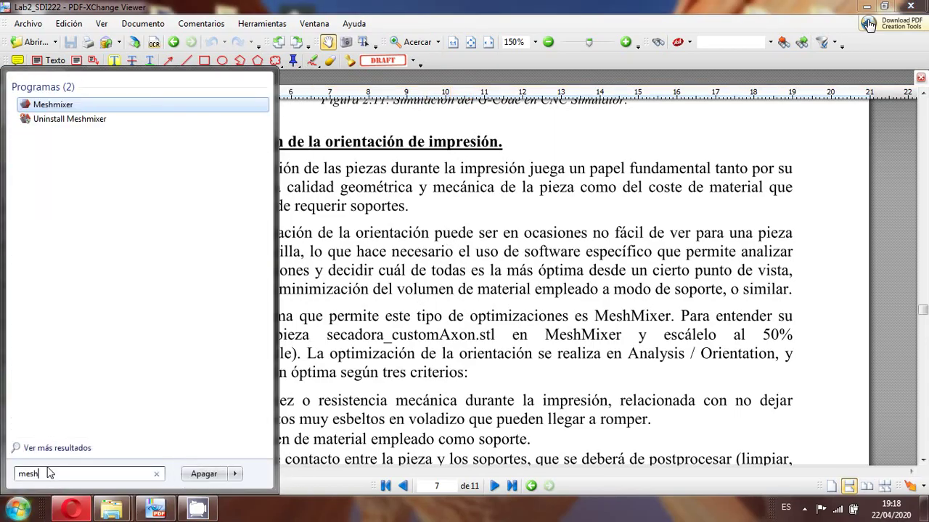
{"action": "type", "text": "mix"}
{"action": "key", "text": "Return"}
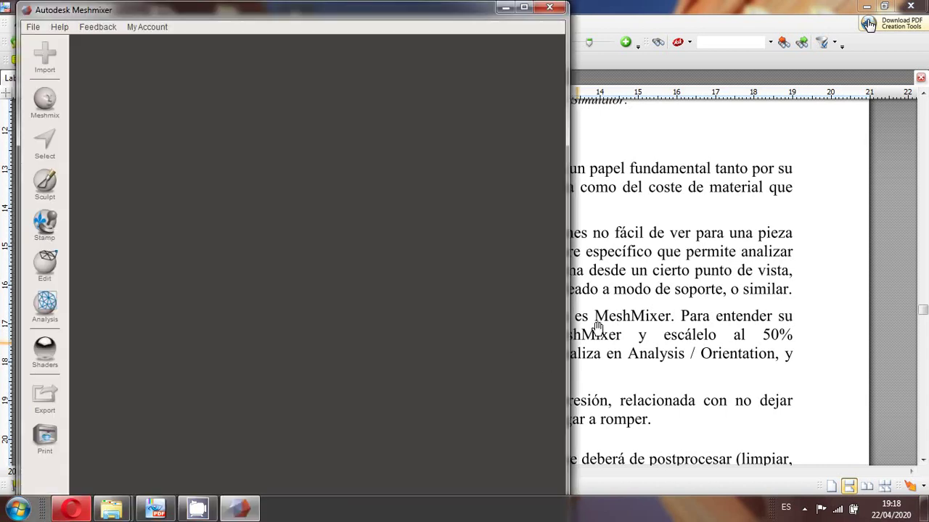
{"action": "left_click", "coordinate": [587, 331]}
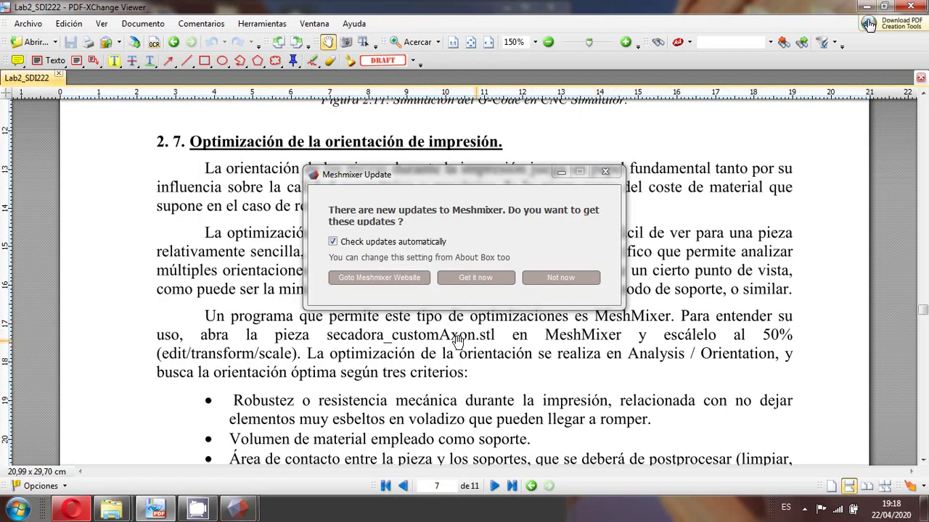
{"action": "left_click", "coordinate": [551, 282]}
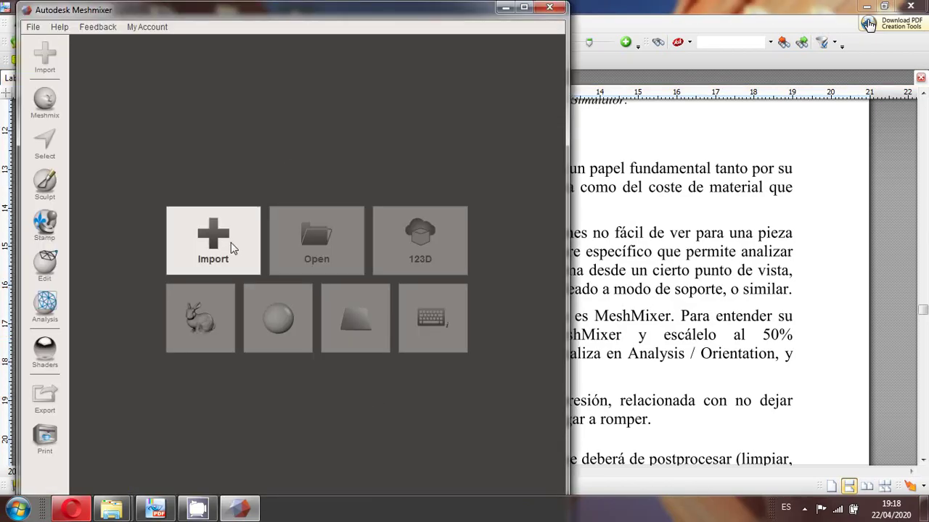
Import the mesh secadora_customAxon.STL from the Lab2_SDI222 folder and maximize the Meshmixer window.
{"action": "left_click", "coordinate": [231, 242]}
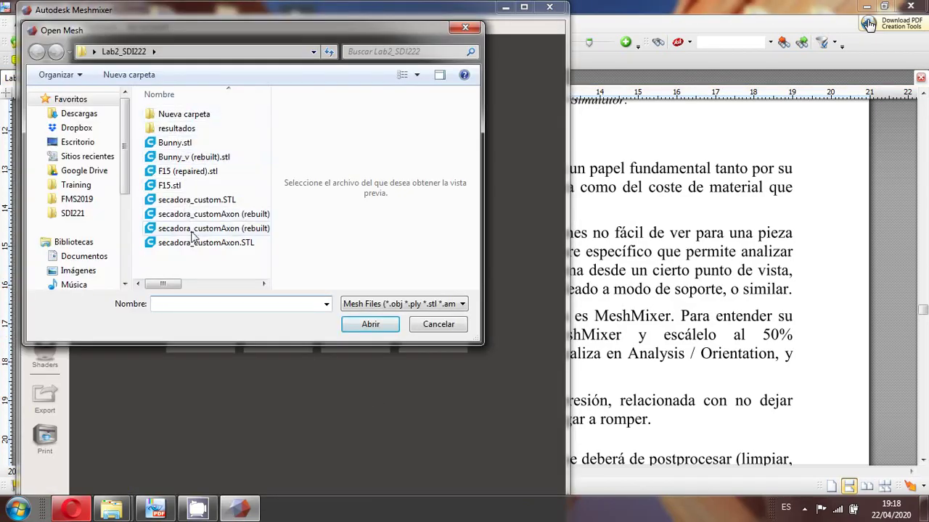
{"action": "left_click", "coordinate": [207, 242]}
{"action": "left_click", "coordinate": [366, 324]}
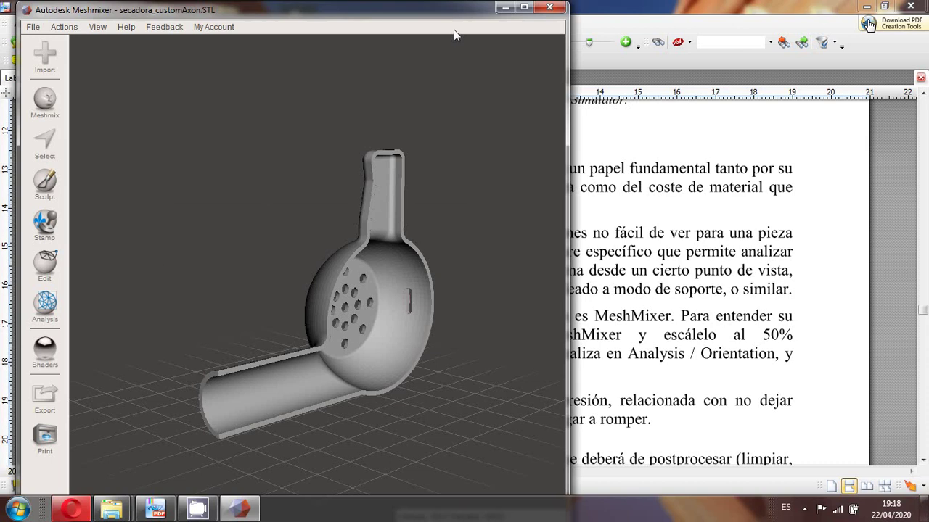
{"action": "left_click", "coordinate": [524, 7]}
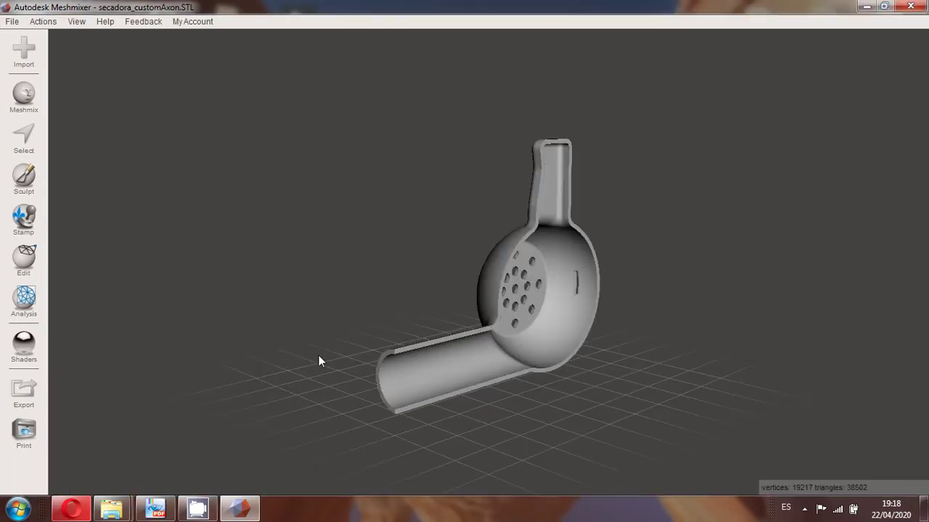
Start a Transform on the hair dryer mesh and scale it uniformly to 0.5.
{"action": "left_click", "coordinate": [25, 308]}
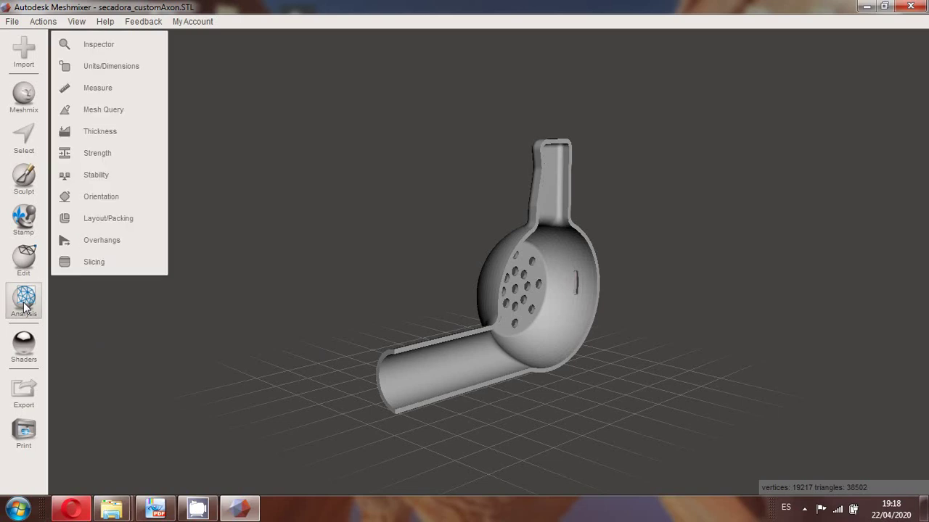
{"action": "left_click", "coordinate": [22, 272]}
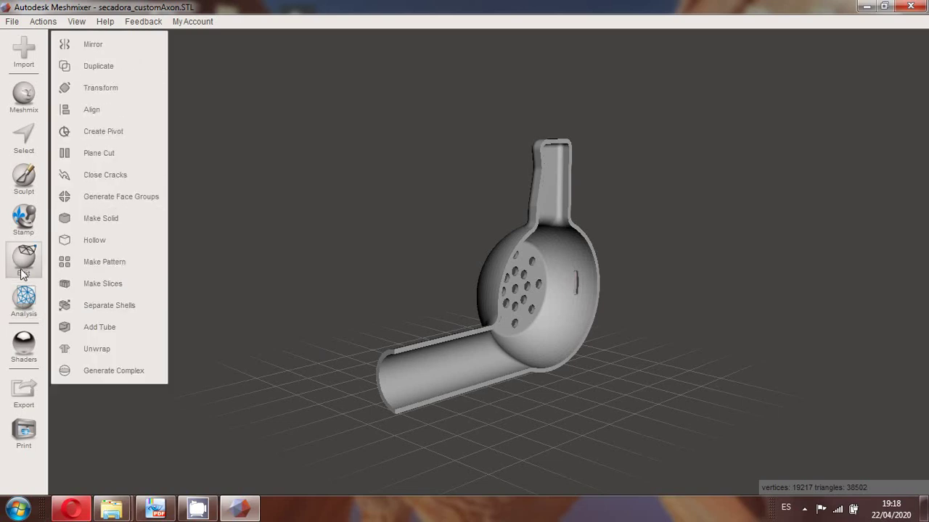
{"action": "left_click", "coordinate": [116, 86]}
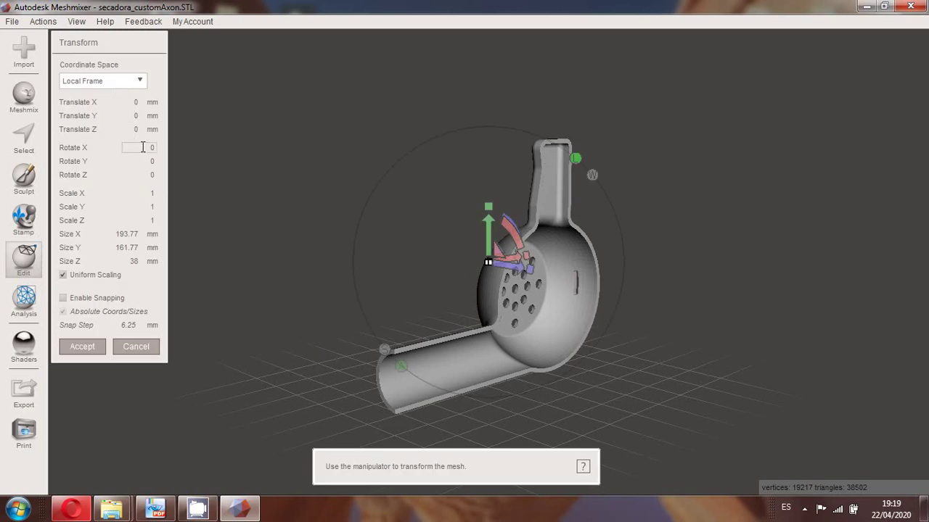
{"action": "left_click", "coordinate": [149, 193]}
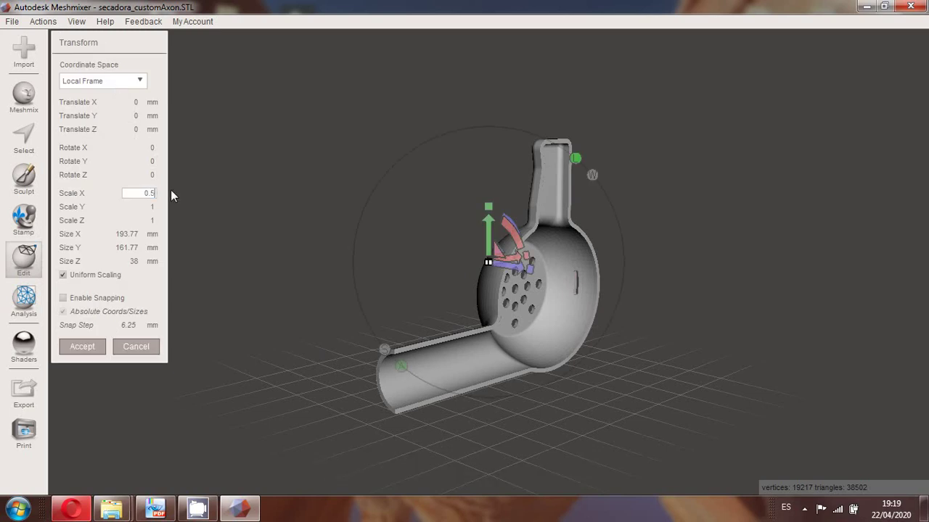
{"action": "type", "text": "0.5"}
{"action": "key", "text": "Tab"}
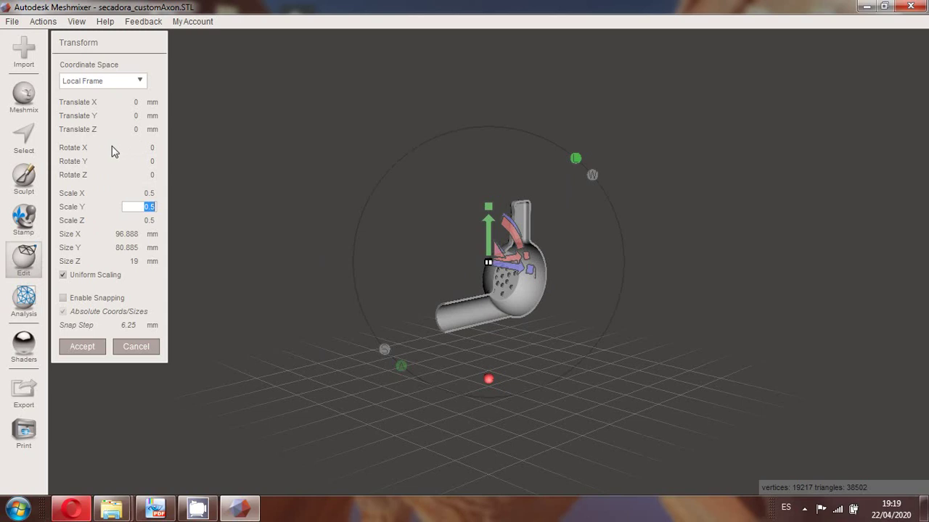
Rotate the hair dryer mesh 90 degrees about the X axis in the Transform settings.
{"action": "left_click", "coordinate": [138, 147]}
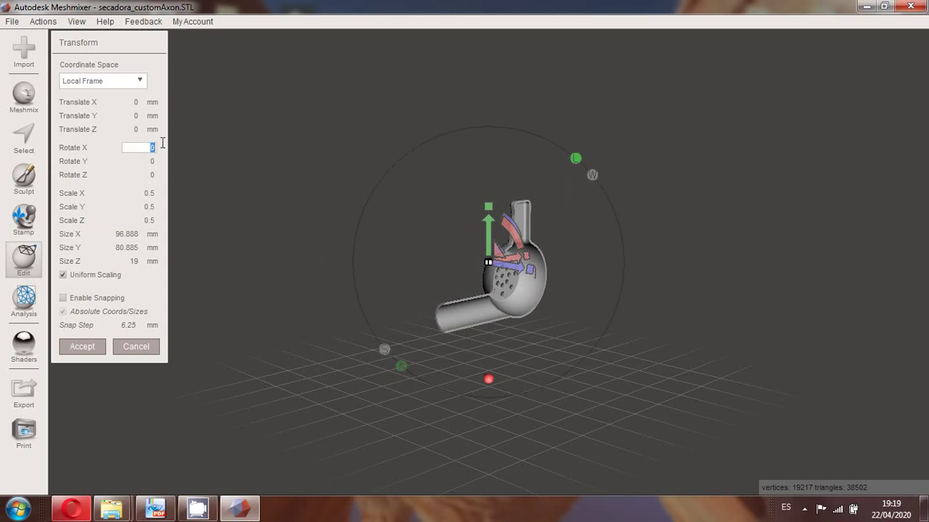
{"action": "type", "text": "90"}
{"action": "key", "text": "Tab"}
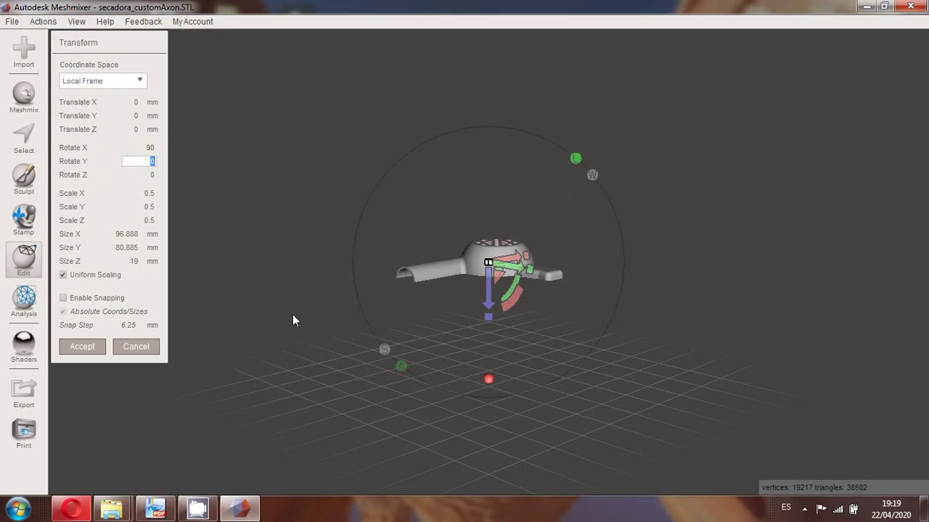
Accept the transform and align the hair dryer mesh's base point to the ground plane with Translate Only.
{"action": "left_click", "coordinate": [95, 347]}
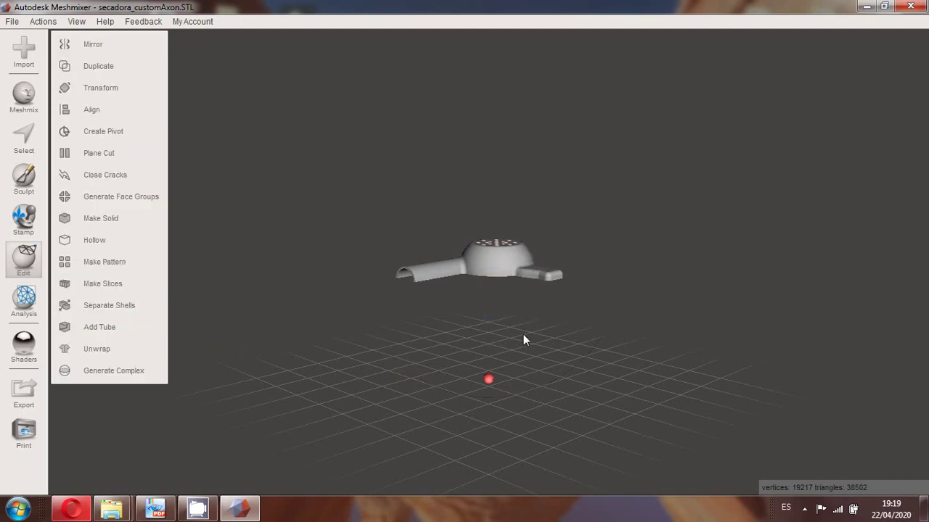
{"action": "left_click", "coordinate": [88, 113]}
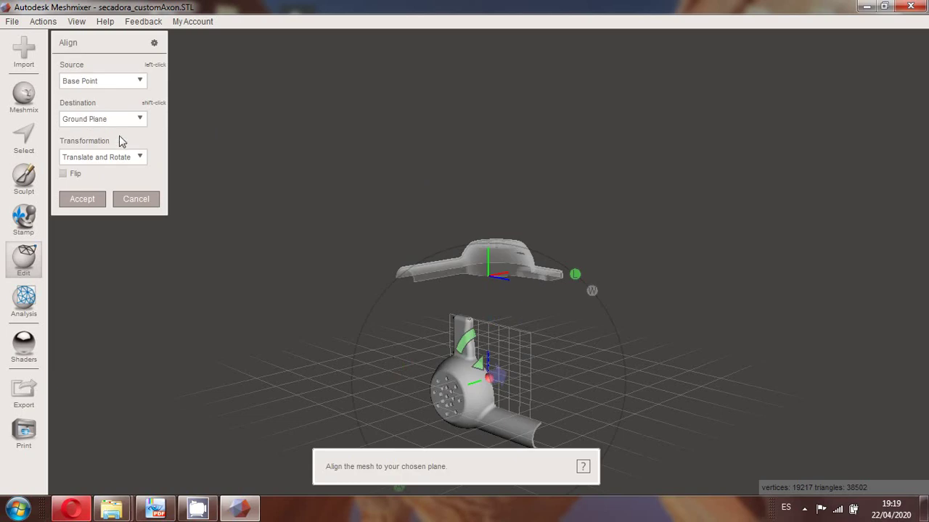
{"action": "left_click", "coordinate": [141, 157]}
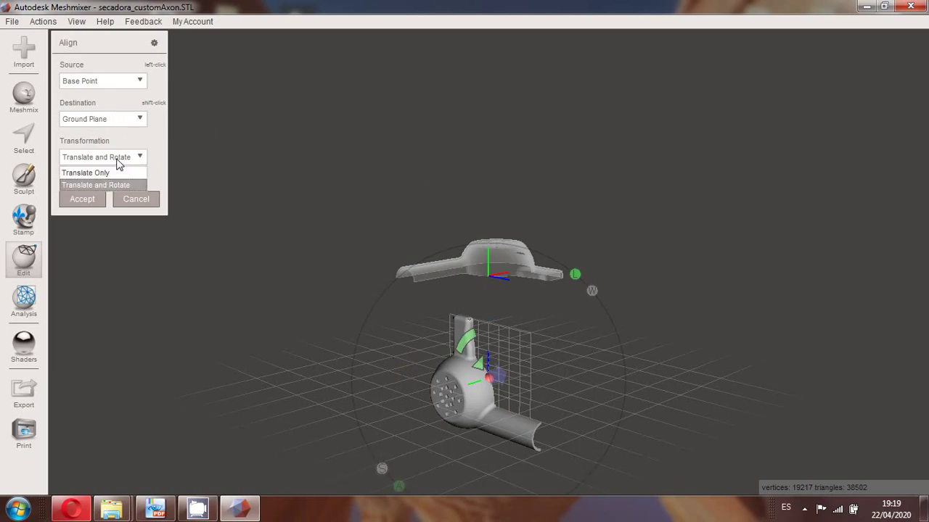
{"action": "left_click", "coordinate": [102, 176]}
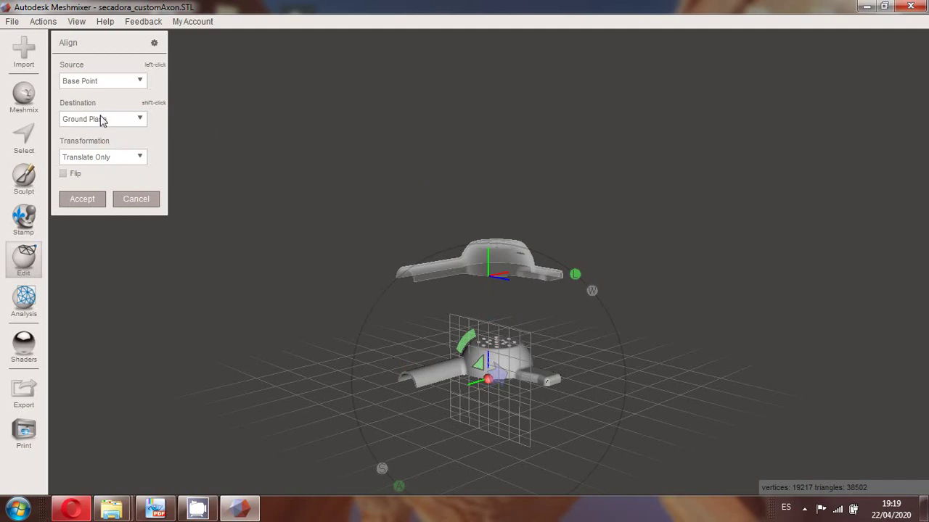
{"action": "left_click", "coordinate": [82, 201]}
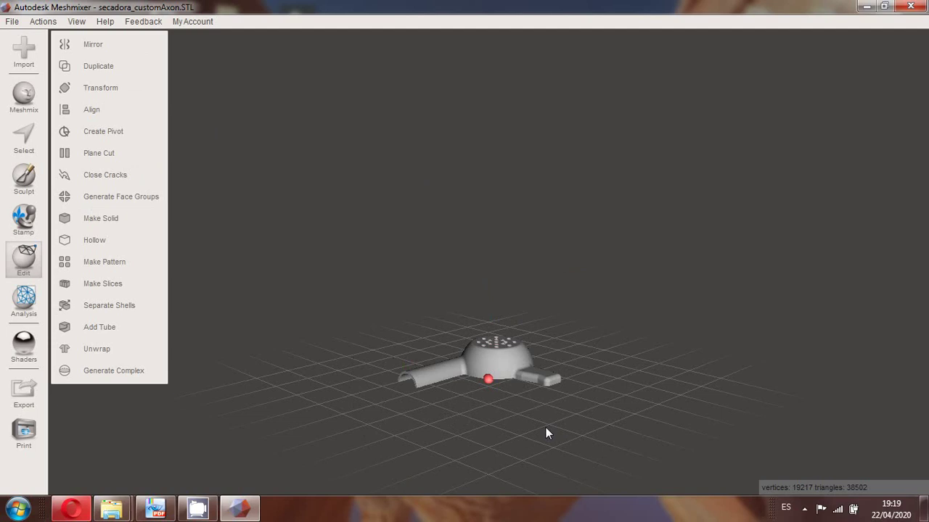
Run the Orientation analysis on the hair dryer mesh and inspect the proposed orientation from several sides.
{"action": "right_click_drag", "start_coordinate": [545, 433], "coordinate": [558, 392]}
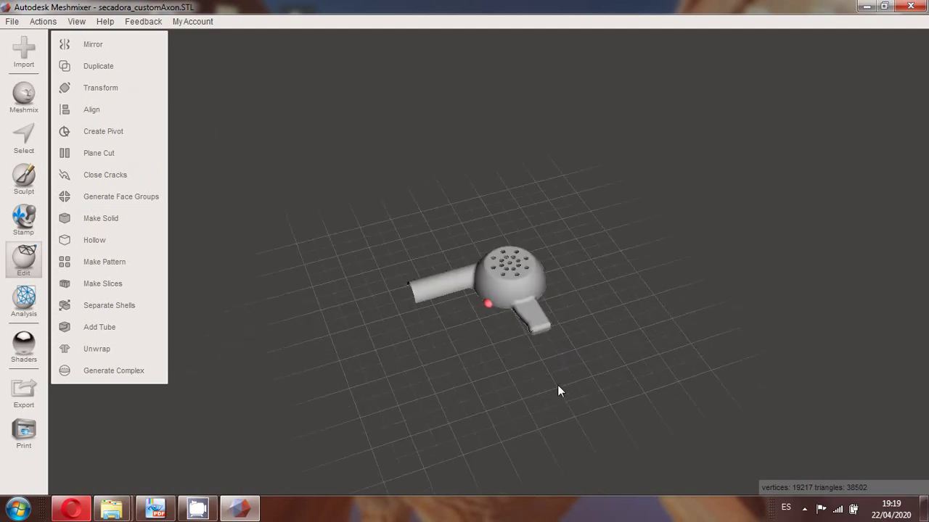
{"action": "scroll", "coordinate": [542, 251], "scroll_direction": "down", "scroll_amount": 1}
{"action": "scroll", "coordinate": [529, 288], "scroll_direction": "up", "scroll_amount": 10}
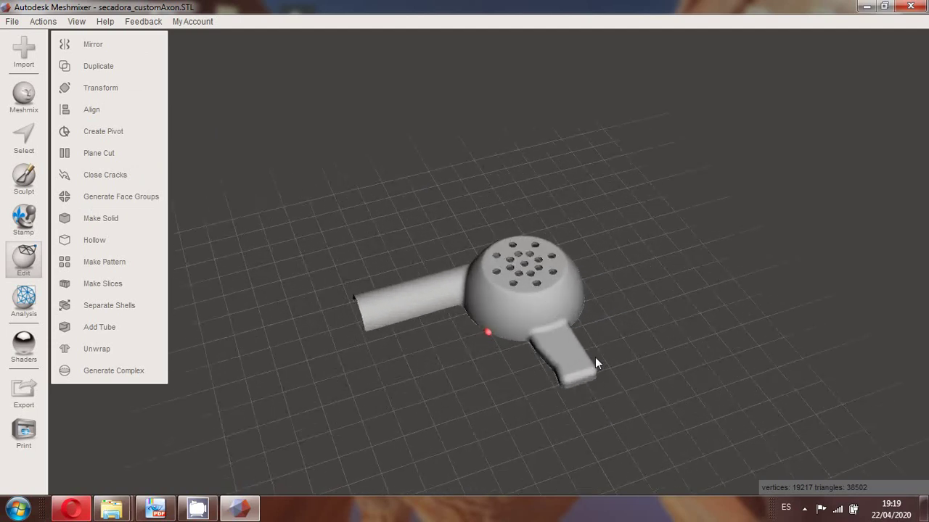
{"action": "right_click_drag", "start_coordinate": [666, 373], "coordinate": [642, 360]}
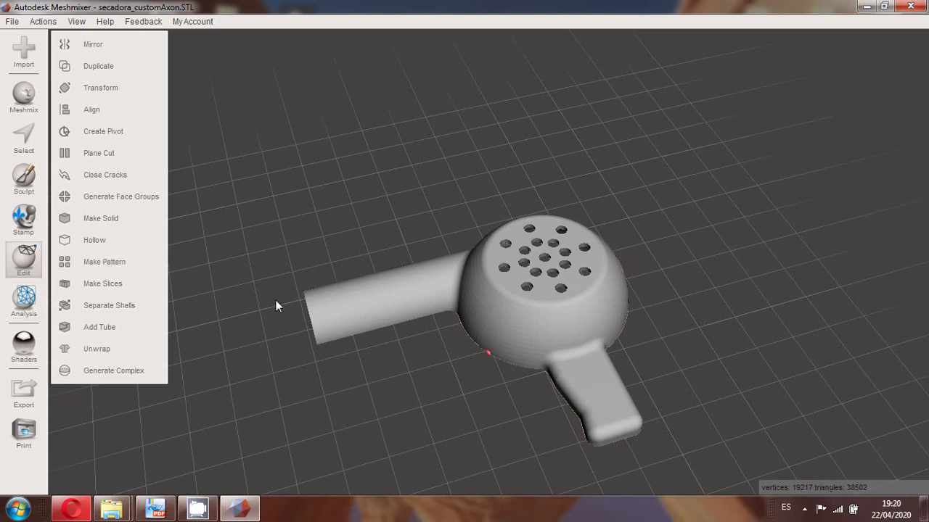
{"action": "left_click", "coordinate": [24, 314]}
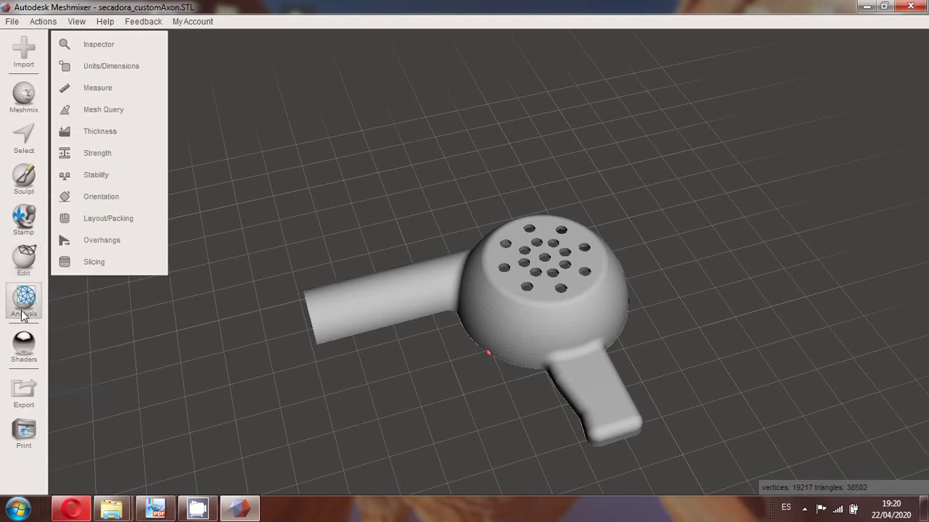
{"action": "left_click", "coordinate": [118, 196]}
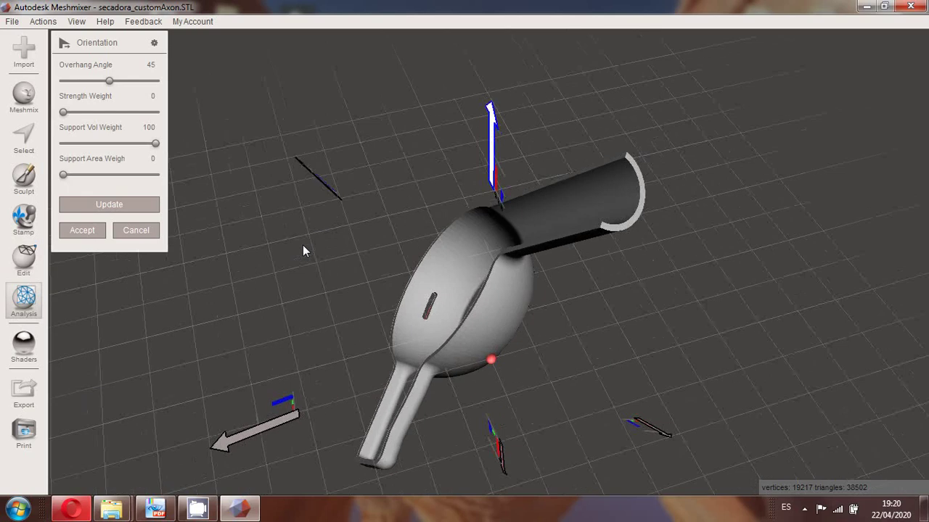
{"action": "right_click_drag", "start_coordinate": [336, 320], "coordinate": [492, 361]}
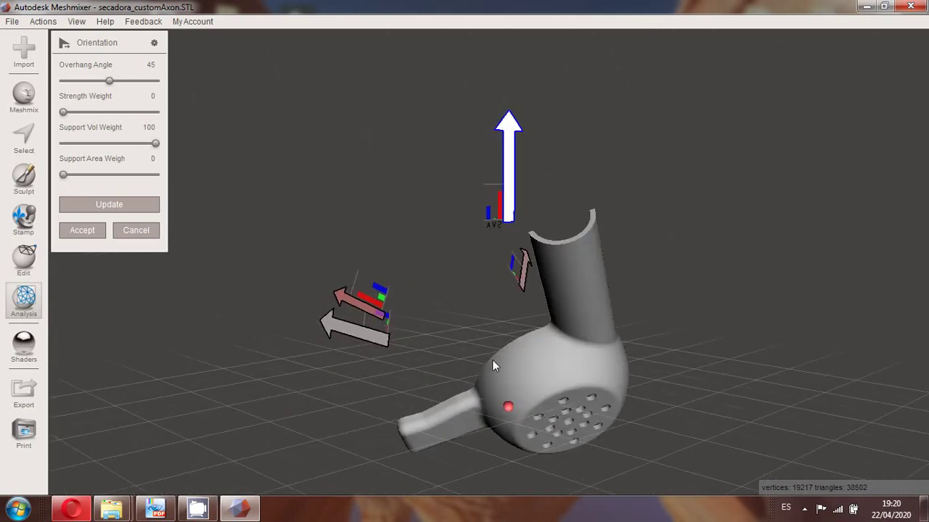
{"action": "right_click_drag", "start_coordinate": [668, 402], "coordinate": [424, 508]}
{"action": "scroll", "coordinate": [277, 356], "scroll_direction": "down", "scroll_amount": 3}
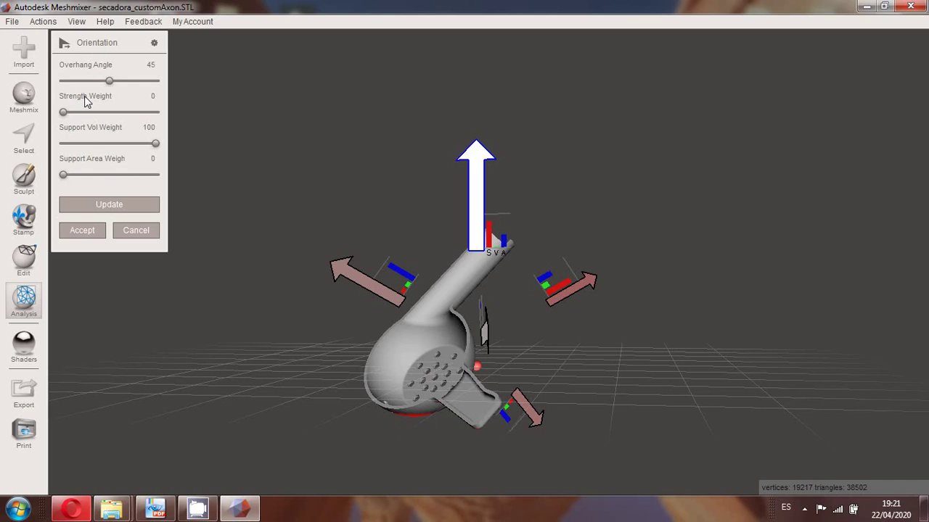
Check the overhang areas of the proposed orientation with Support Vol Weight kept at 100, and accept it.
{"action": "left_click", "coordinate": [149, 128]}
{"action": "double_click", "coordinate": [148, 128]}
{"action": "left_click", "coordinate": [314, 140]}
{"action": "right_click_drag", "start_coordinate": [271, 315], "coordinate": [159, 313]}
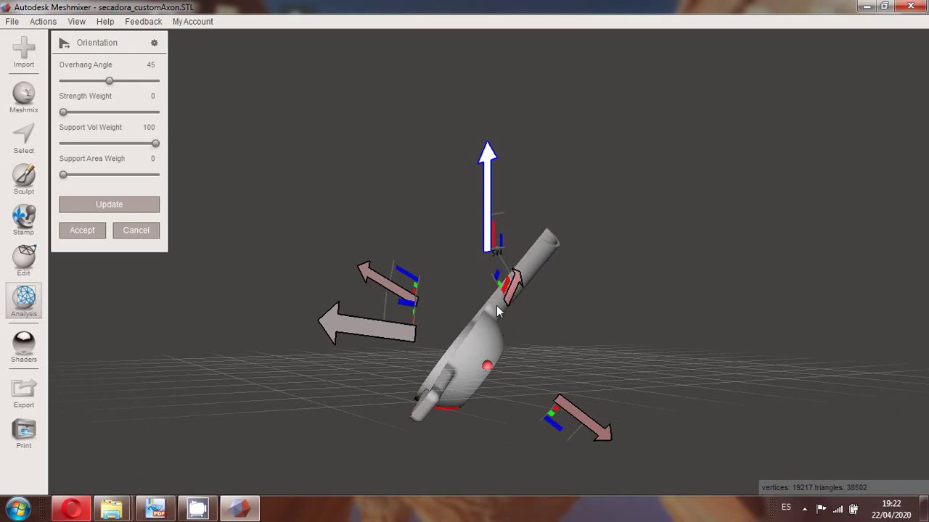
{"action": "right_click_drag", "start_coordinate": [534, 362], "coordinate": [448, 410]}
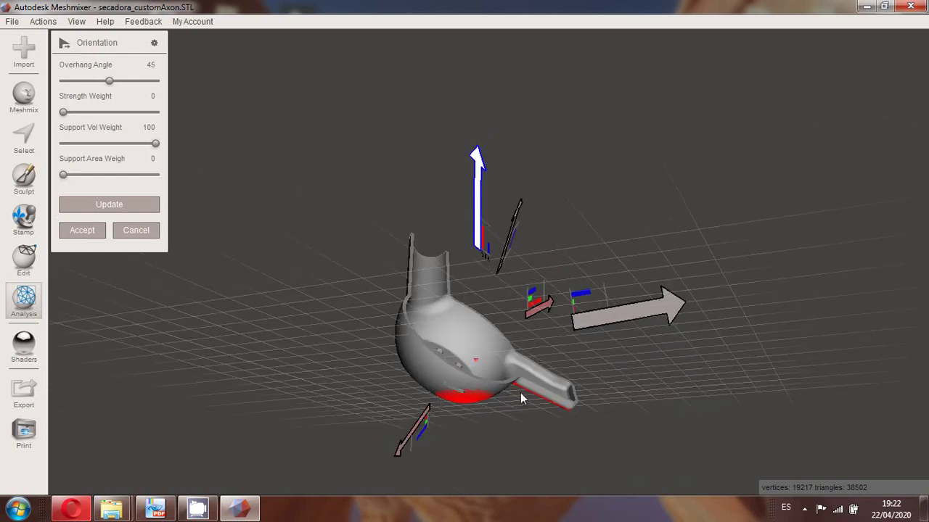
{"action": "right_click_drag", "start_coordinate": [580, 383], "coordinate": [478, 405]}
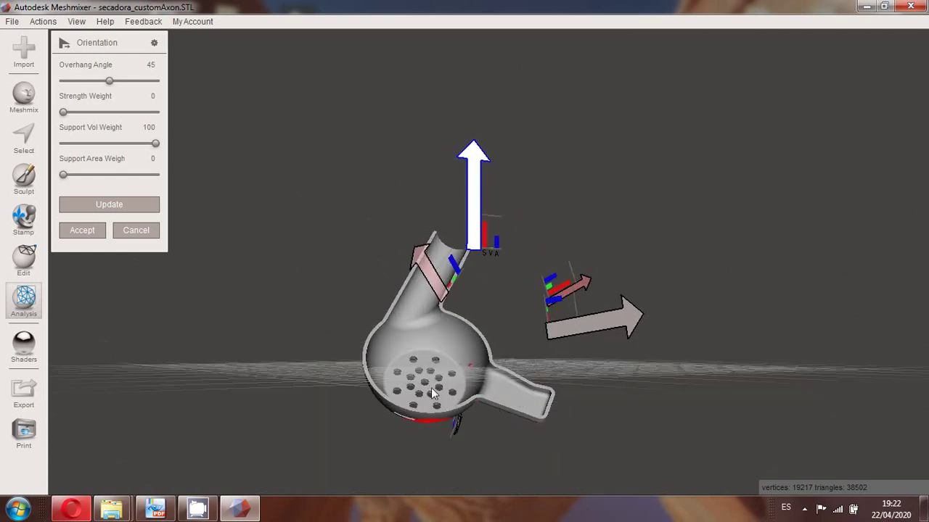
{"action": "right_click_drag", "start_coordinate": [614, 201], "coordinate": [555, 270]}
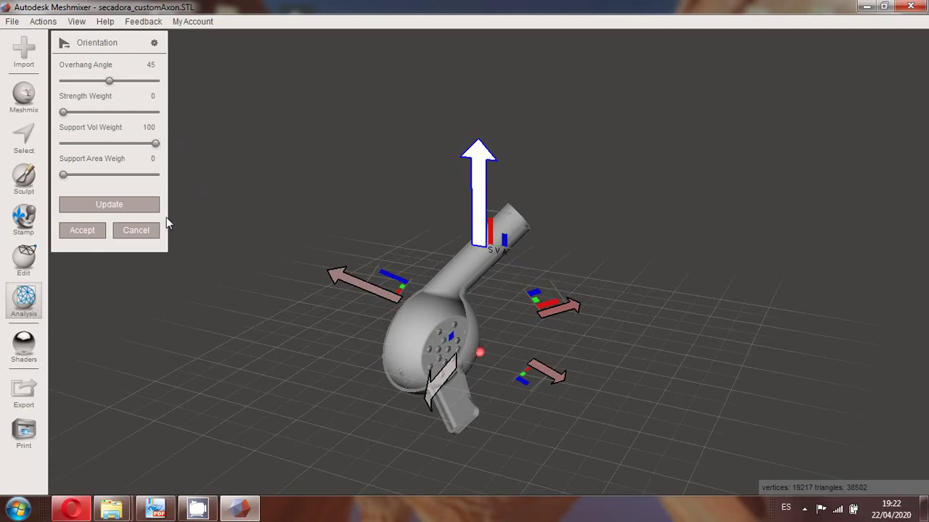
{"action": "left_click", "coordinate": [77, 233]}
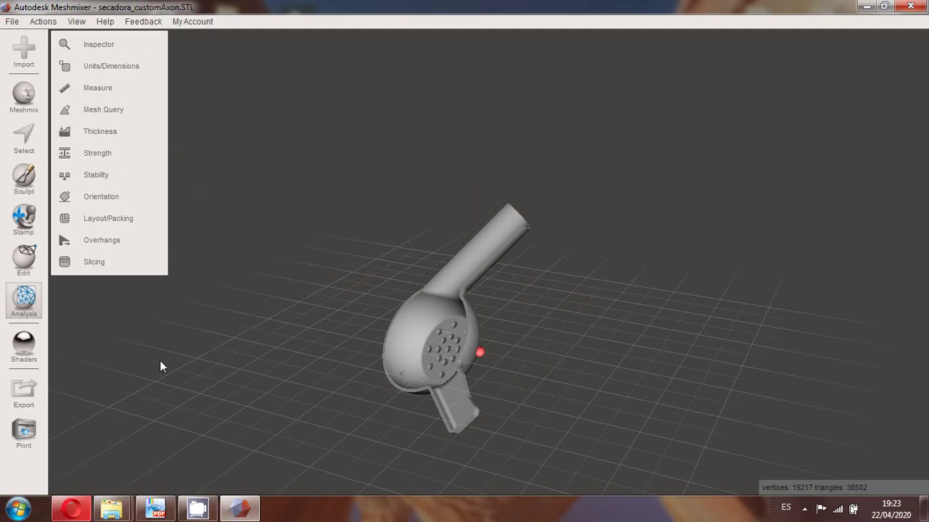
Export the oriented mesh in STL Binary Format as secadora_orientada to the resultados folder inside Lab2_SDI222.
{"action": "left_click", "coordinate": [26, 393]}
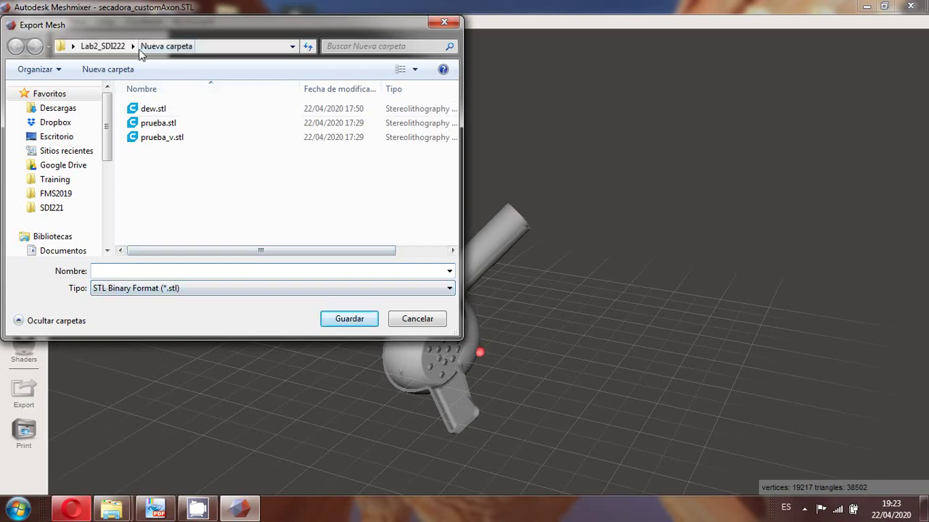
{"action": "left_click", "coordinate": [109, 46]}
{"action": "left_click", "coordinate": [169, 124]}
{"action": "double_click", "coordinate": [168, 124]}
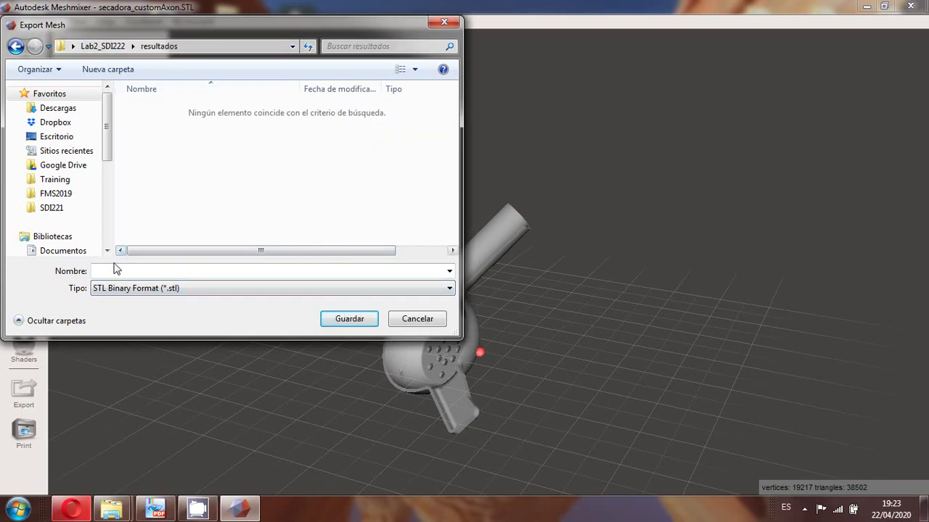
{"action": "left_click", "coordinate": [113, 270]}
{"action": "type", "text": "secador"}
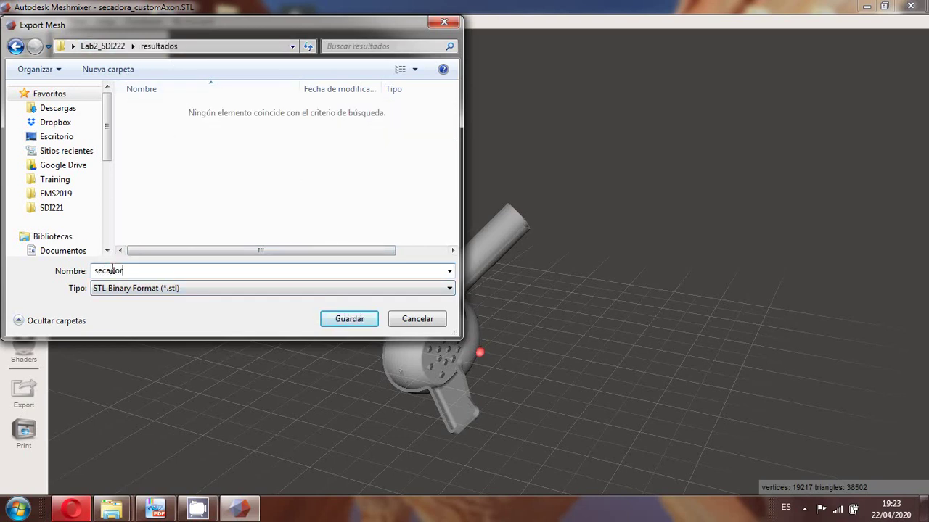
{"action": "type", "text": "a_orientada"}
{"action": "key", "text": "Return"}
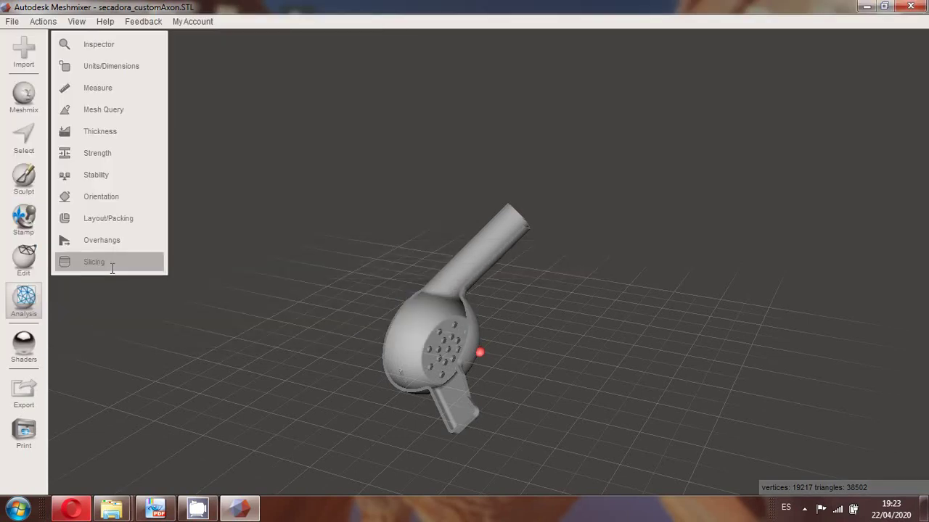
Launch Slic3r and consult Figure 2.13 in the Lab2_SDI222 guide on material cost and printing time for two orientations.
{"action": "left_click", "coordinate": [924, 508]}
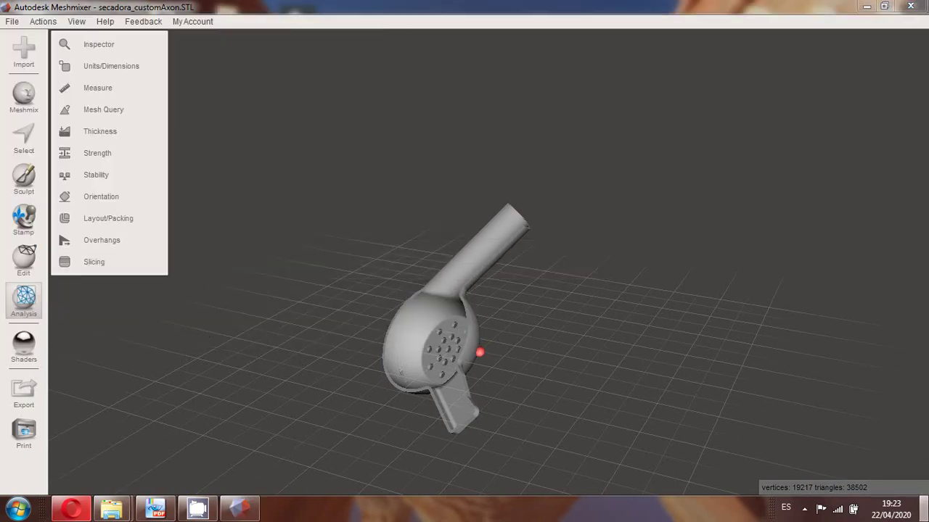
{"action": "double_click", "coordinate": [96, 425]}
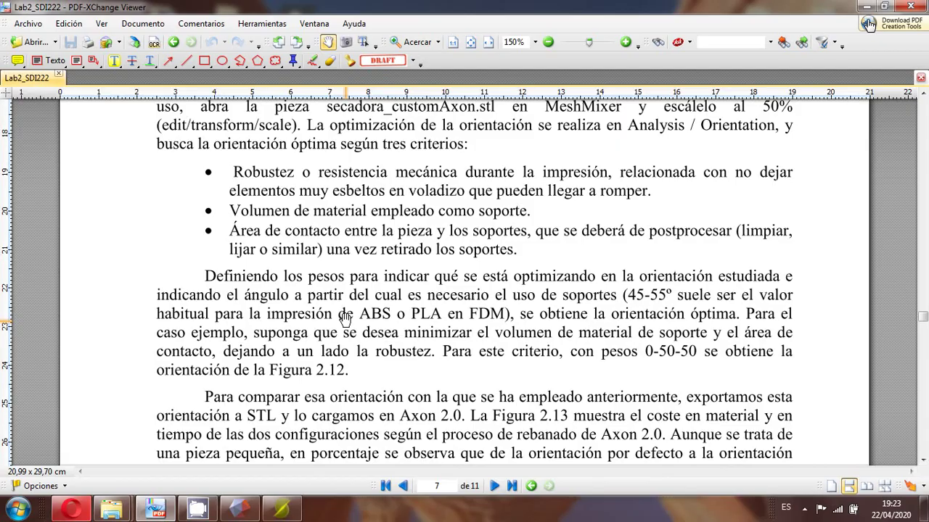
{"action": "scroll", "coordinate": [346, 318], "scroll_direction": "down", "scroll_amount": 15}
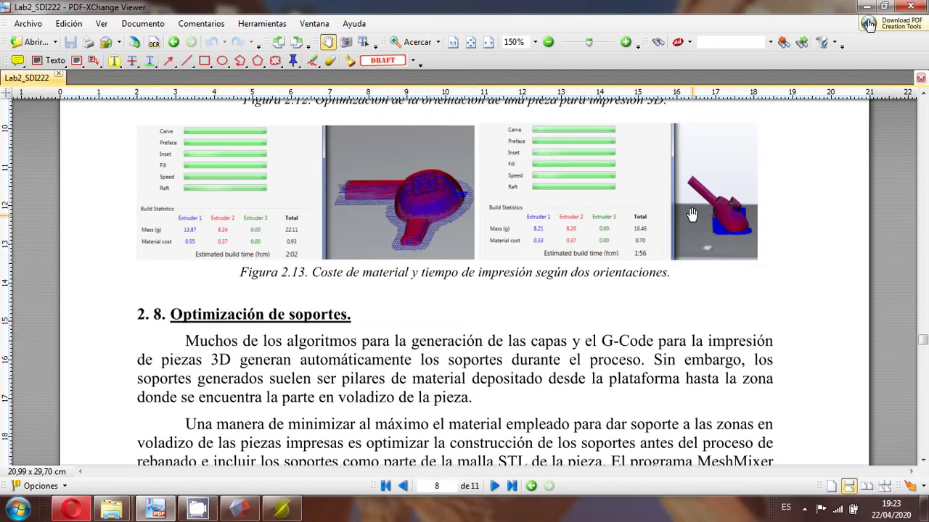
{"action": "scroll", "coordinate": [624, 241], "scroll_direction": "up", "scroll_amount": 3}
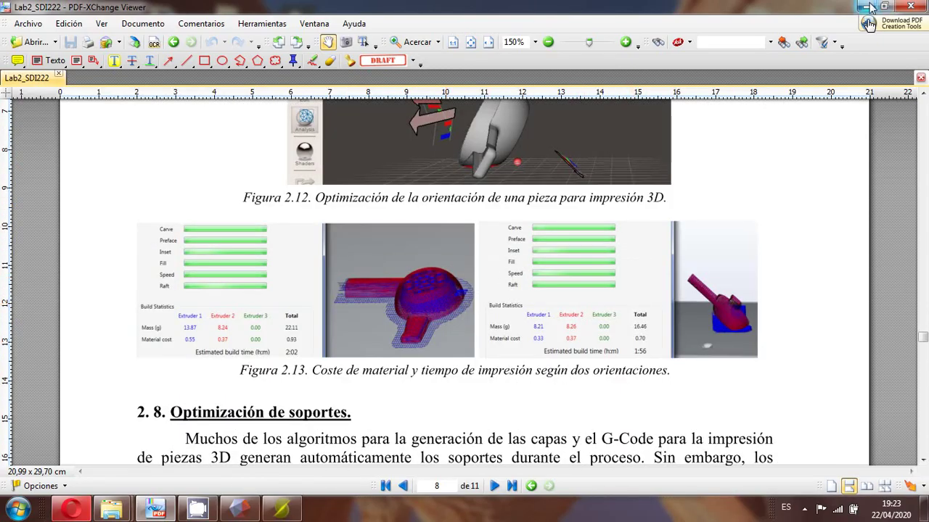
{"action": "left_click", "coordinate": [867, 7]}
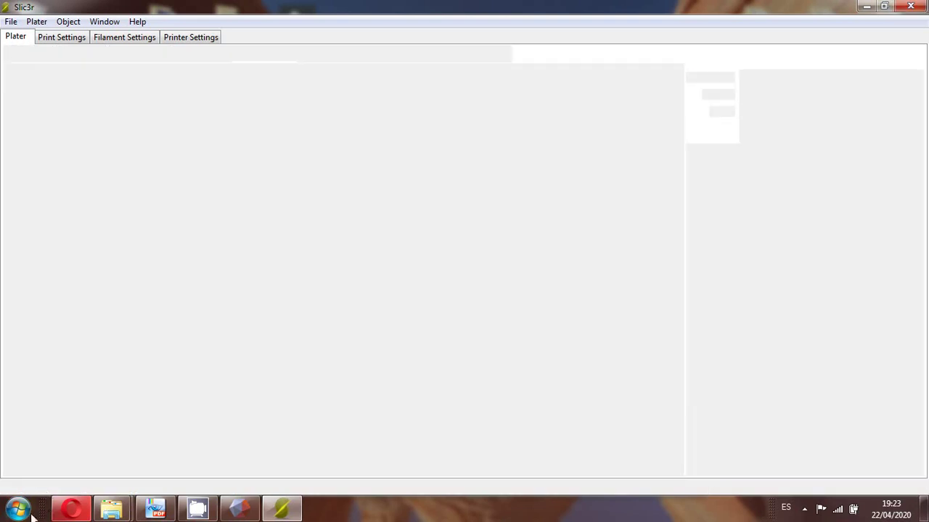
Launch Axon 2 and open secadora_orientada.stl from the resultados folder, continuing with the 3D Verify fixed file.
{"action": "left_click", "coordinate": [18, 507]}
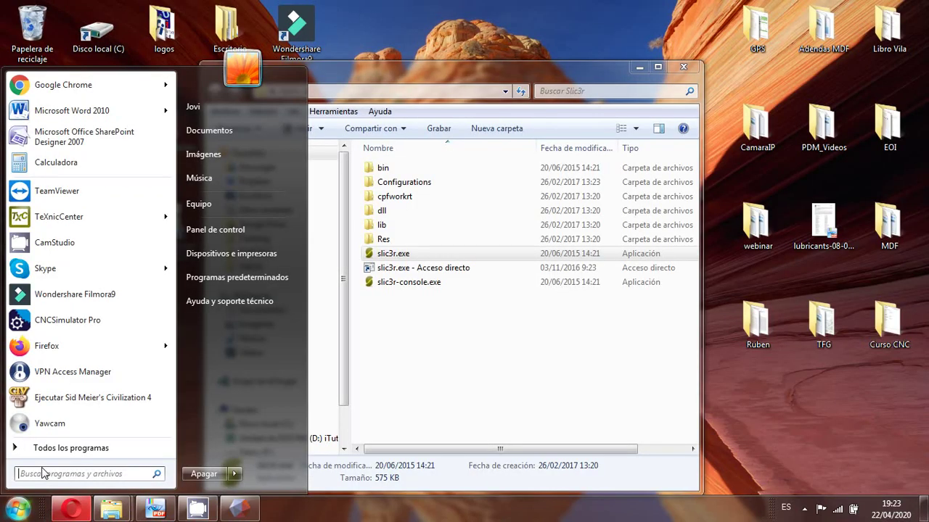
{"action": "type", "text": "axon"}
{"action": "key", "text": "Return"}
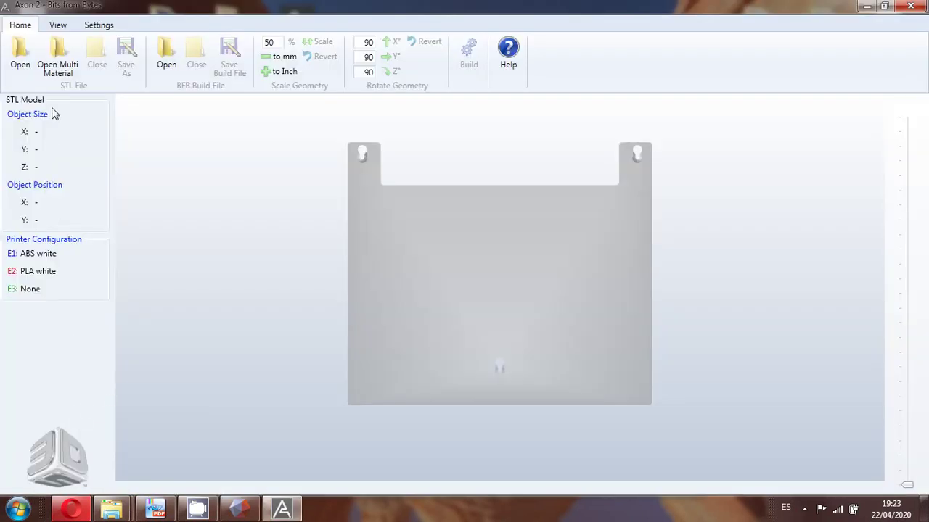
{"action": "left_click", "coordinate": [20, 52]}
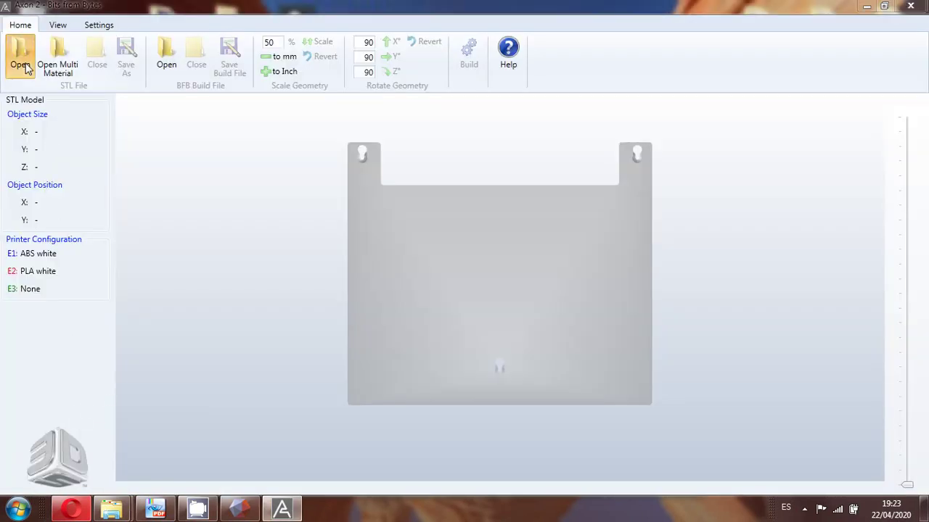
{"action": "left_click", "coordinate": [168, 94]}
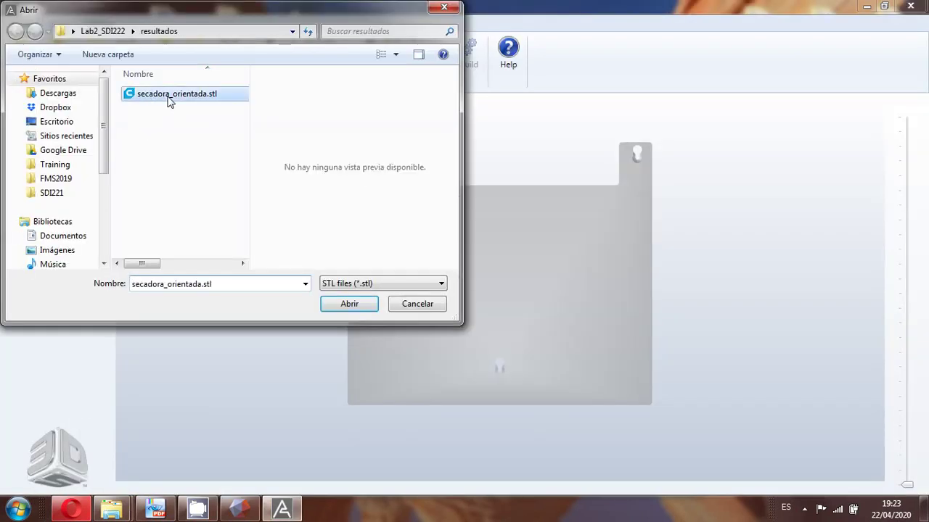
{"action": "left_click", "coordinate": [338, 304]}
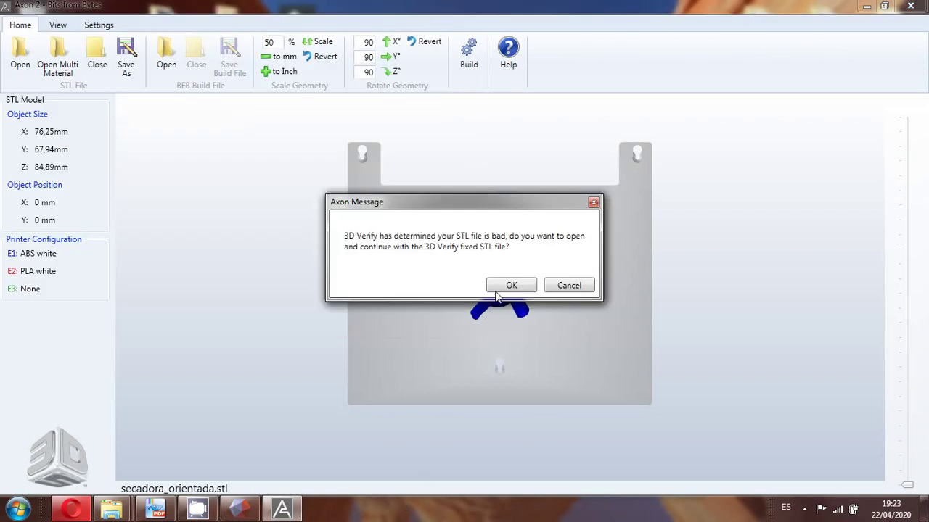
{"action": "left_click", "coordinate": [511, 286]}
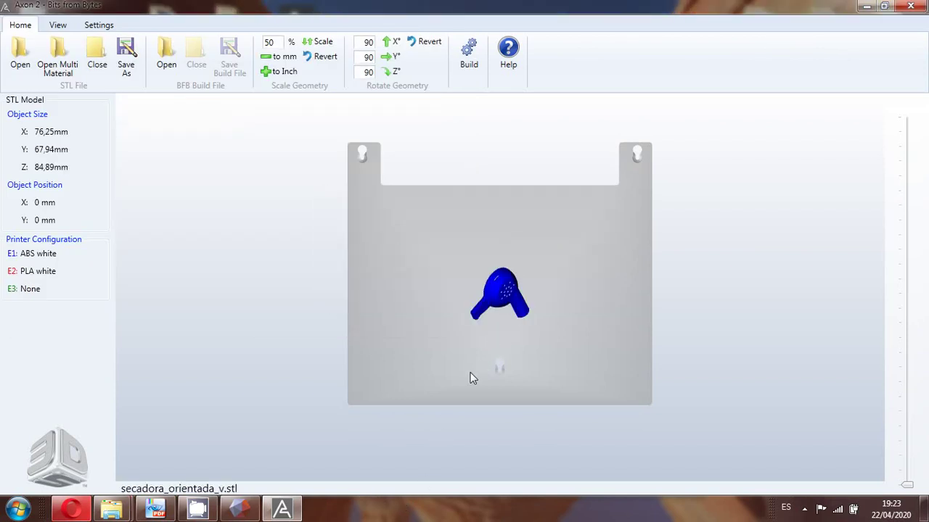
Move the hair dryer on the build platform to about X -27.4 mm, Y 23.9 mm, checking its upright orientation.
{"action": "left_click_drag", "start_coordinate": [470, 373], "coordinate": [464, 328]}
{"action": "right_click_drag", "start_coordinate": [483, 396], "coordinate": [518, 412]}
{"action": "left_click_drag", "start_coordinate": [526, 269], "coordinate": [532, 290]}
{"action": "right_click_drag", "start_coordinate": [532, 290], "coordinate": [431, 406]}
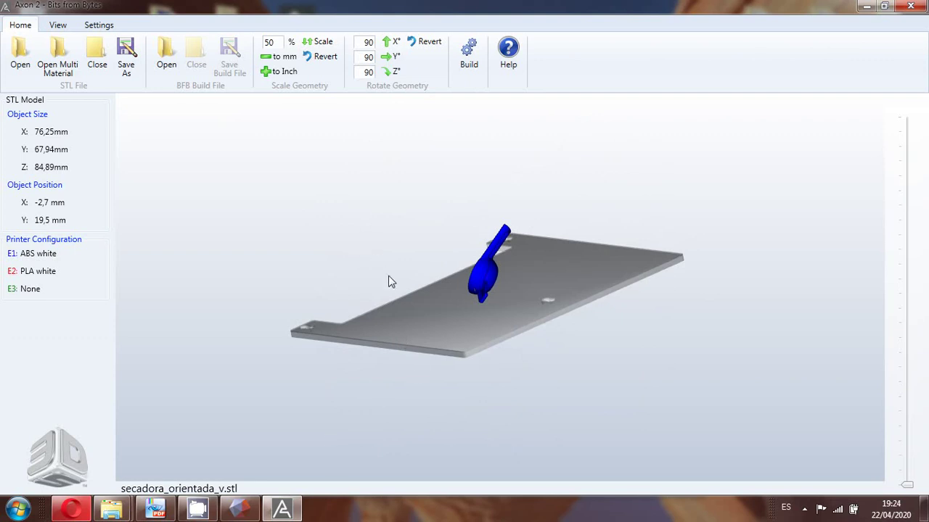
{"action": "left_click_drag", "start_coordinate": [389, 282], "coordinate": [269, 355]}
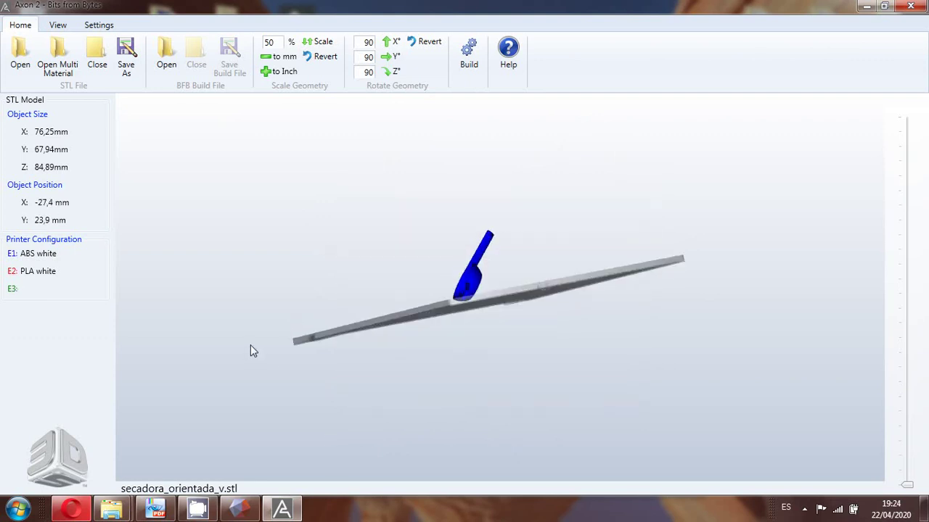
{"action": "right_click_drag", "start_coordinate": [250, 352], "coordinate": [281, 288]}
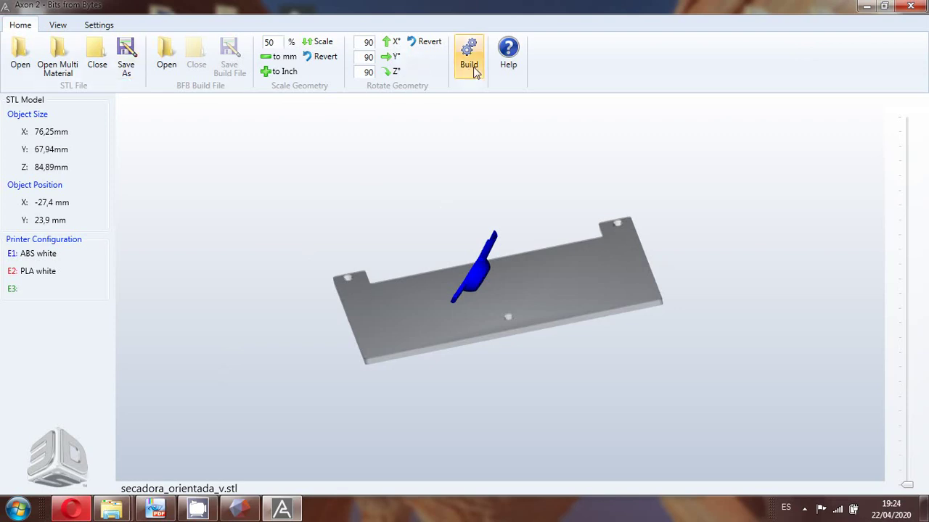
Switch to Meshmixer and align the hair dryer's Base Point to the Ground Plane using Translate Only.
{"action": "left_click", "coordinate": [236, 508]}
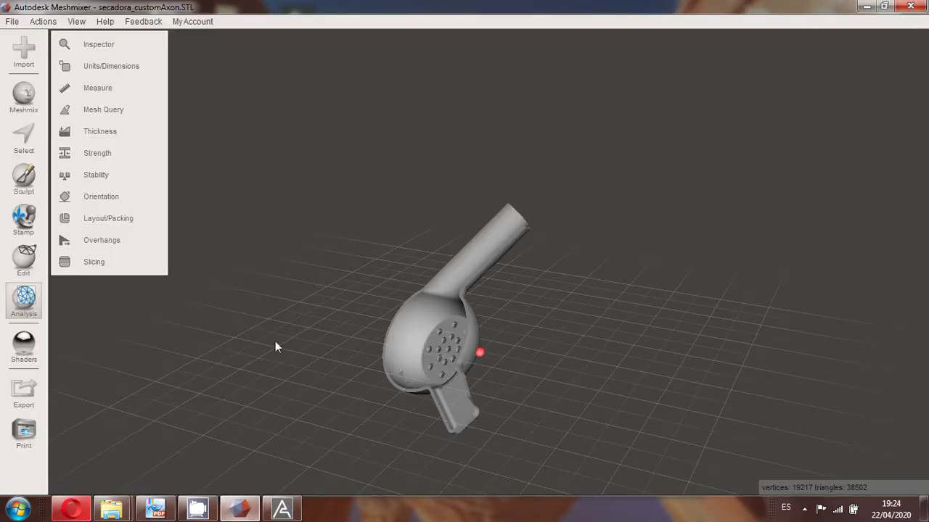
{"action": "right_click_drag", "start_coordinate": [322, 372], "coordinate": [251, 377]}
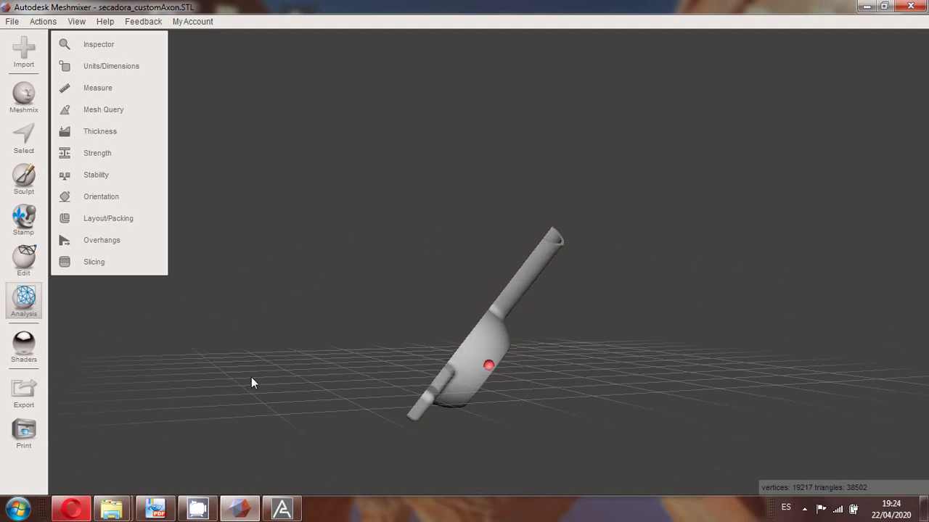
{"action": "left_click", "coordinate": [24, 258]}
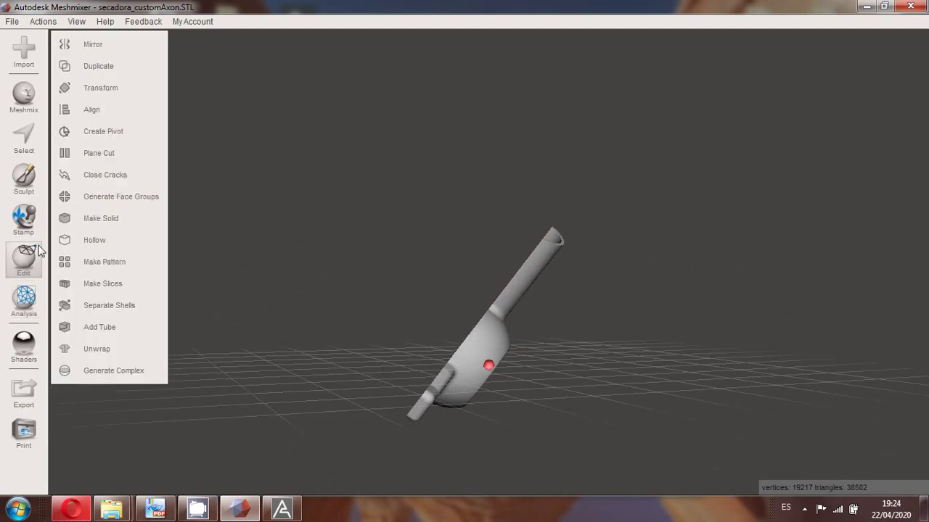
{"action": "left_click", "coordinate": [98, 110]}
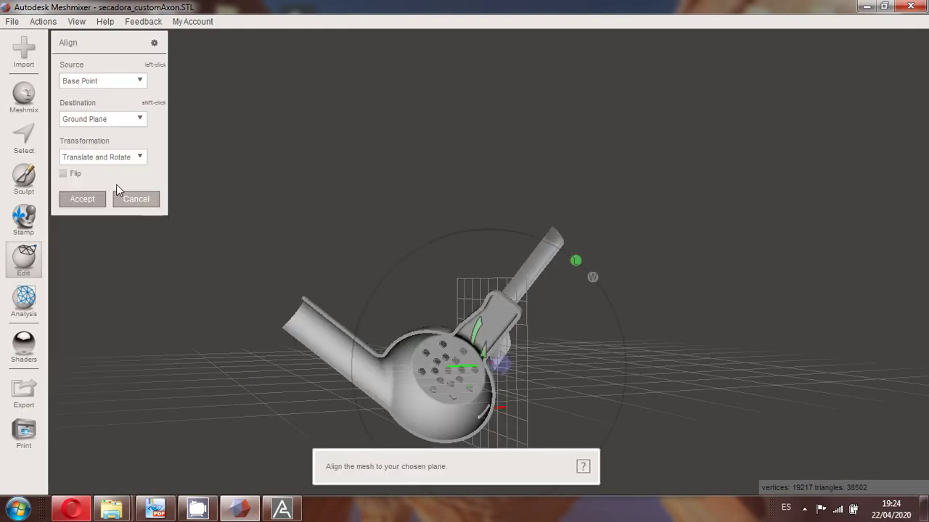
{"action": "left_click", "coordinate": [104, 160]}
{"action": "left_click", "coordinate": [92, 177]}
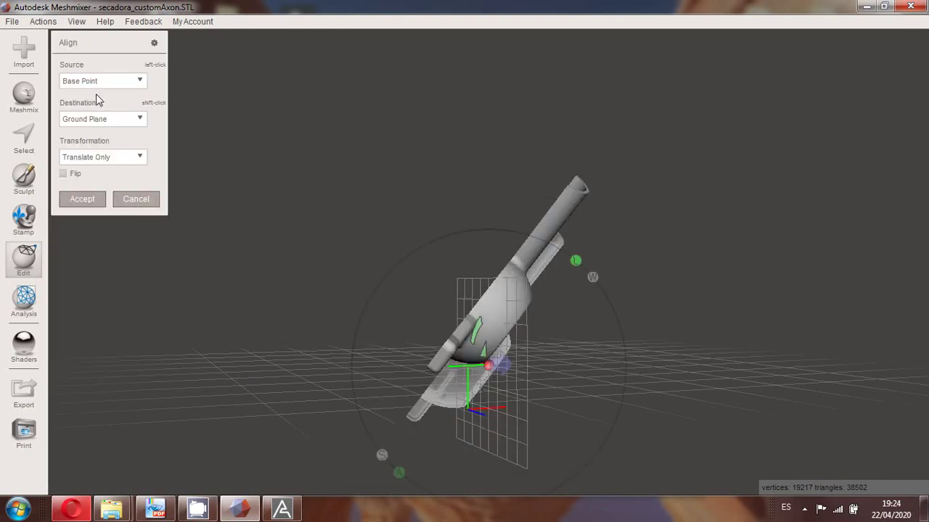
{"action": "left_click", "coordinate": [82, 200]}
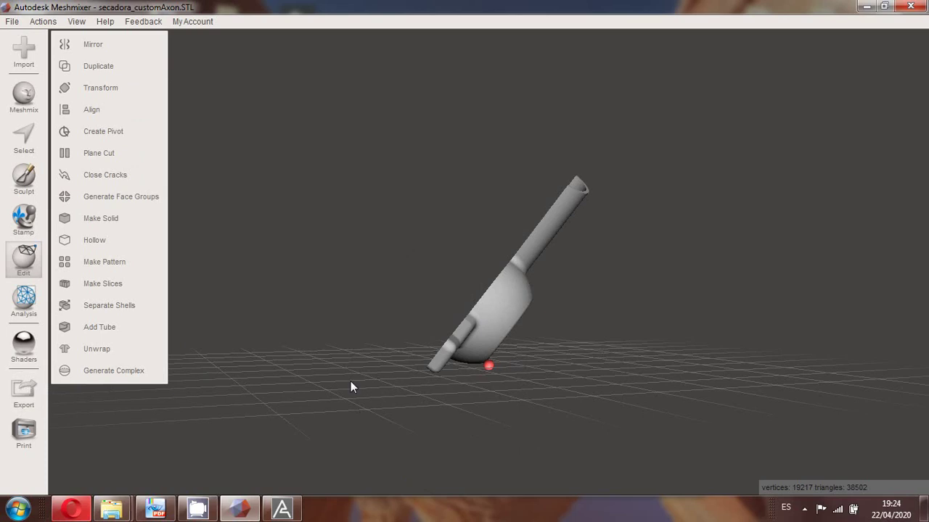
Export the aligned mesh in STL Binary Format as secadora_orientada_1 to the resultados folder.
{"action": "left_click", "coordinate": [24, 395]}
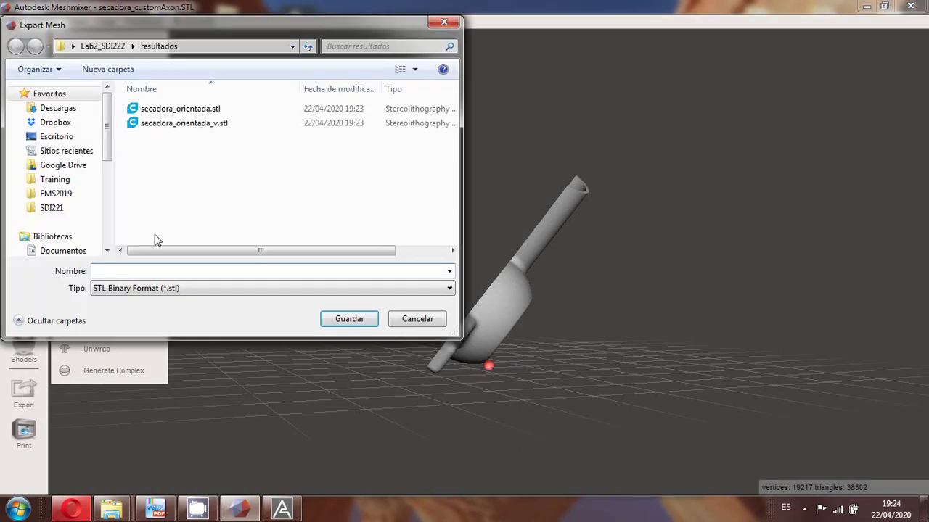
{"action": "left_click", "coordinate": [182, 109]}
{"action": "left_click", "coordinate": [160, 272]}
{"action": "left_click", "coordinate": [163, 272]}
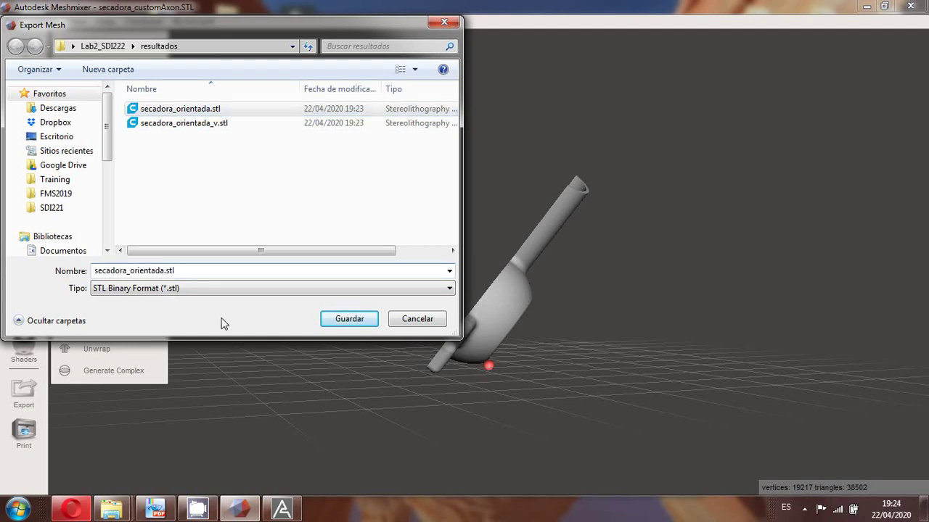
{"action": "type", "text": "_1"}
{"action": "key", "text": "Return"}
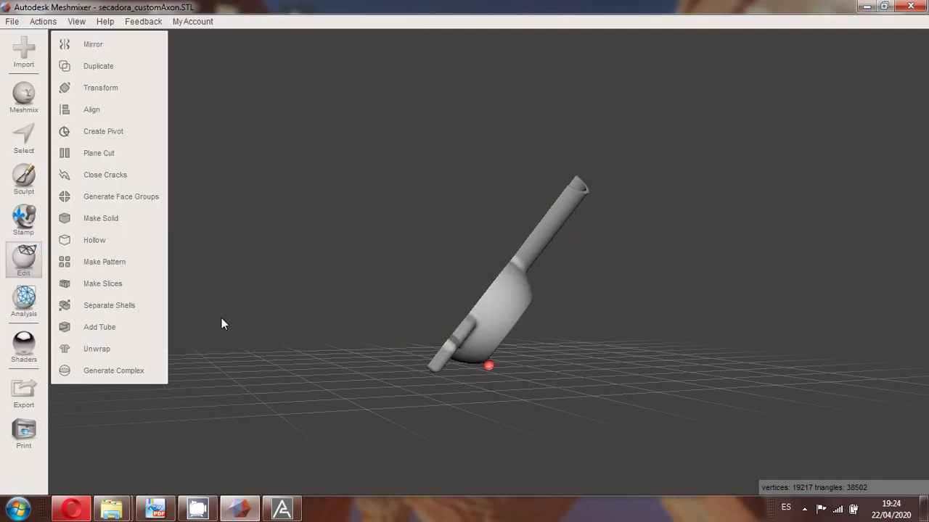
Switch to Axon 2, close the loaded model and open secadora_orientada_1.stl from the resultados folder.
{"action": "left_click", "coordinate": [281, 508]}
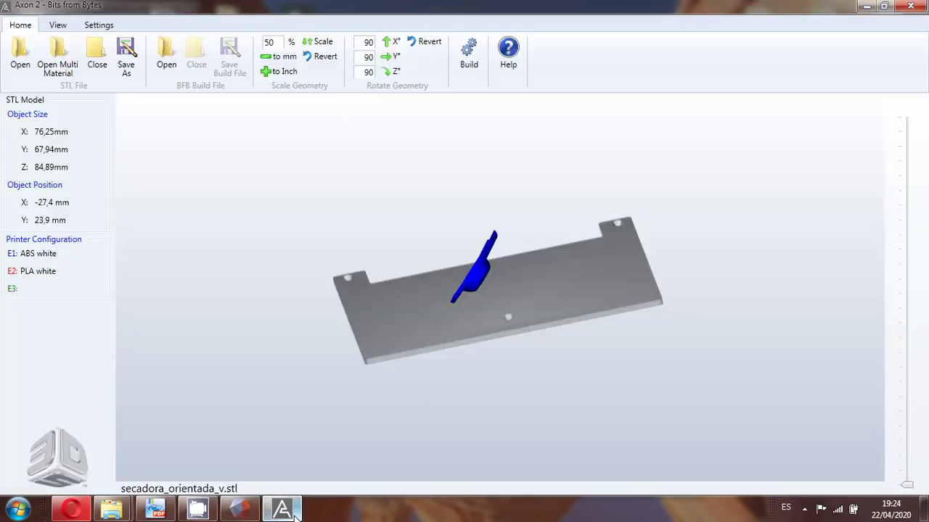
{"action": "left_click", "coordinate": [98, 64]}
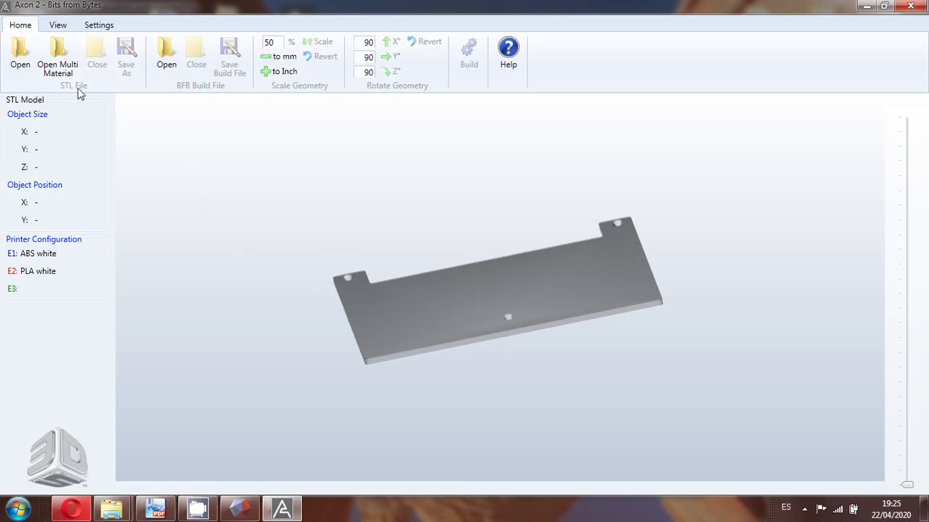
{"action": "left_click_drag", "start_coordinate": [353, 232], "coordinate": [267, 248]}
{"action": "left_click", "coordinate": [48, 76]}
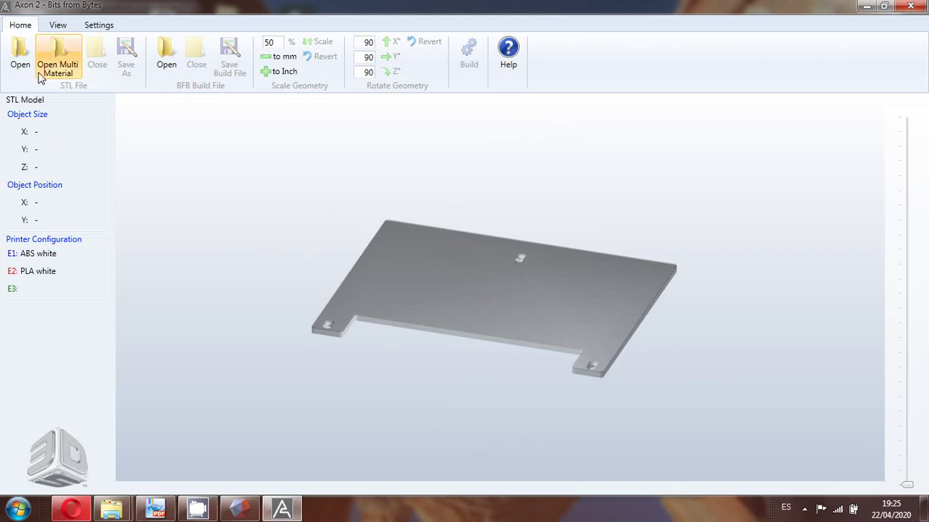
{"action": "left_click", "coordinate": [203, 108]}
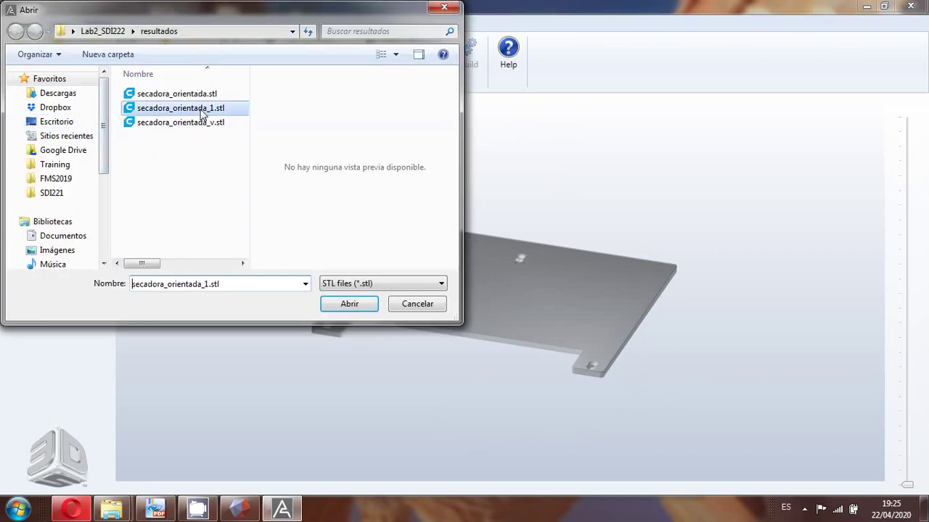
{"action": "left_click", "coordinate": [333, 303]}
Move the hair dryer on the build platform to about X 2.7 mm, Y 41.6 mm, checking its orientation.
{"action": "right_click_drag", "start_coordinate": [425, 410], "coordinate": [420, 312]}
{"action": "left_click_drag", "start_coordinate": [523, 403], "coordinate": [481, 348]}
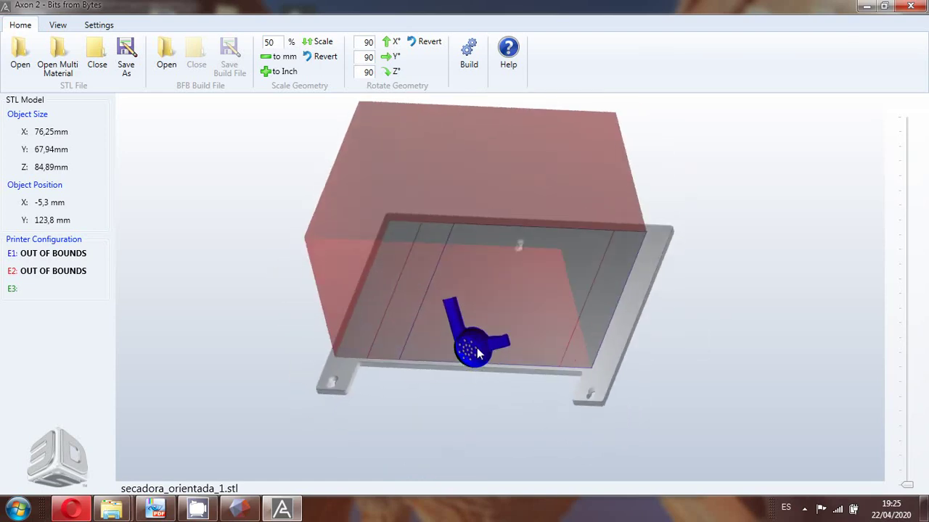
{"action": "right_click_drag", "start_coordinate": [481, 348], "coordinate": [490, 386]}
{"action": "left_click_drag", "start_coordinate": [491, 386], "coordinate": [537, 460]}
{"action": "right_click_drag", "start_coordinate": [545, 305], "coordinate": [537, 314]}
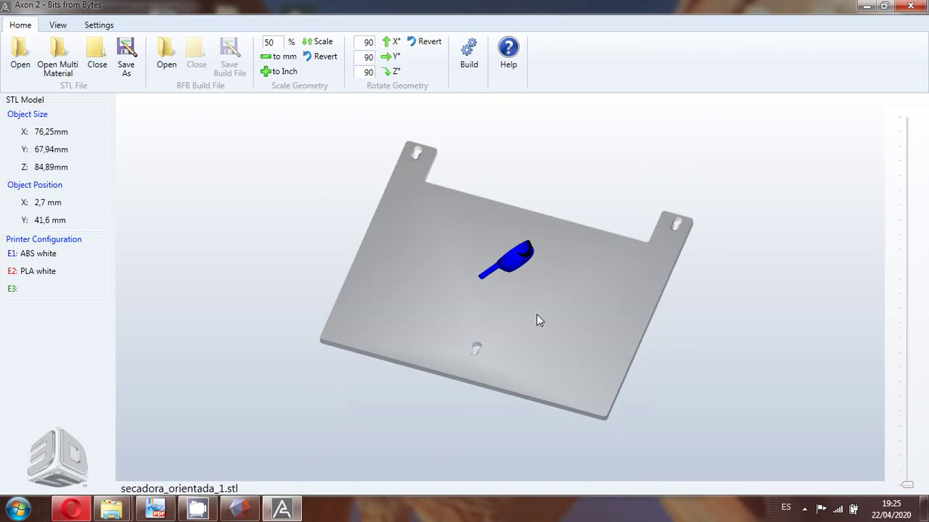
{"action": "left_click_drag", "start_coordinate": [447, 401], "coordinate": [409, 389]}
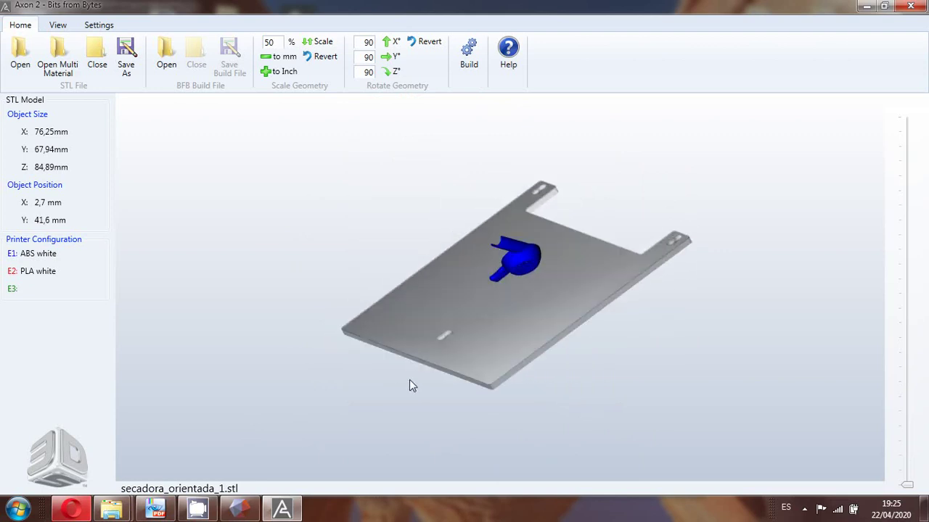
Start the build of the positioned hair dryer and move the Build Progress window clear of the model.
{"action": "left_click", "coordinate": [469, 51]}
{"action": "left_click_drag", "start_coordinate": [418, 101], "coordinate": [192, 96]}
{"action": "left_click", "coordinate": [333, 388]}
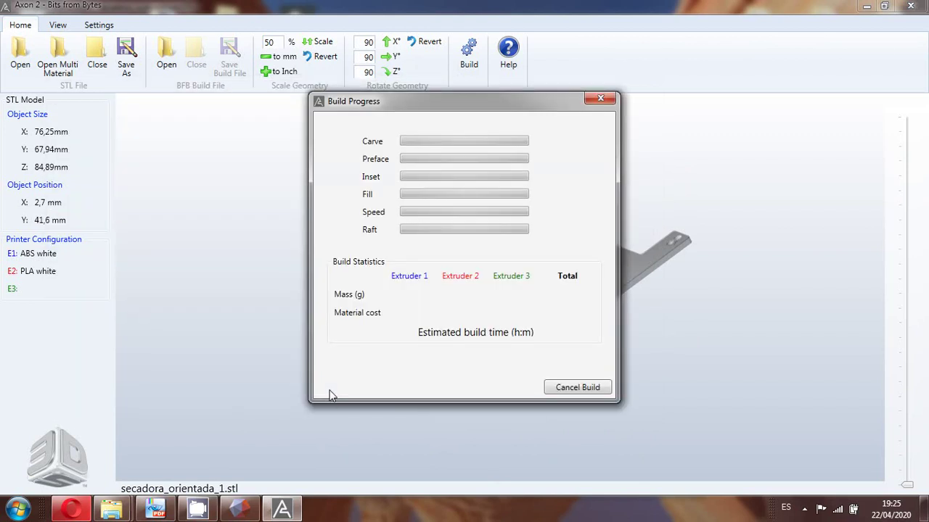
{"action": "left_click_drag", "start_coordinate": [506, 114], "coordinate": [251, 86]}
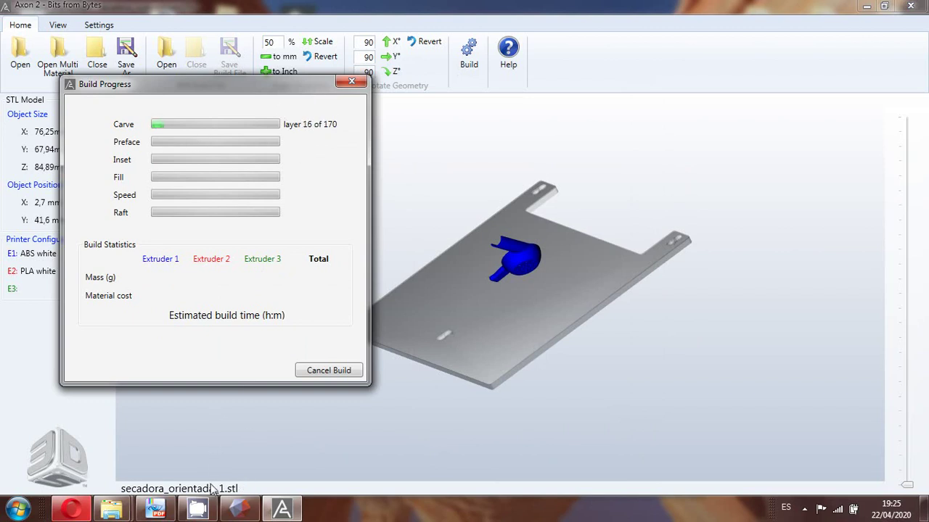
Consult the Lab2_SDI222 guide for Figure 2.13's two-orientation comparison and the section 2.8 instructions on support optimization.
{"action": "mouse_move", "coordinate": [230, 506]}
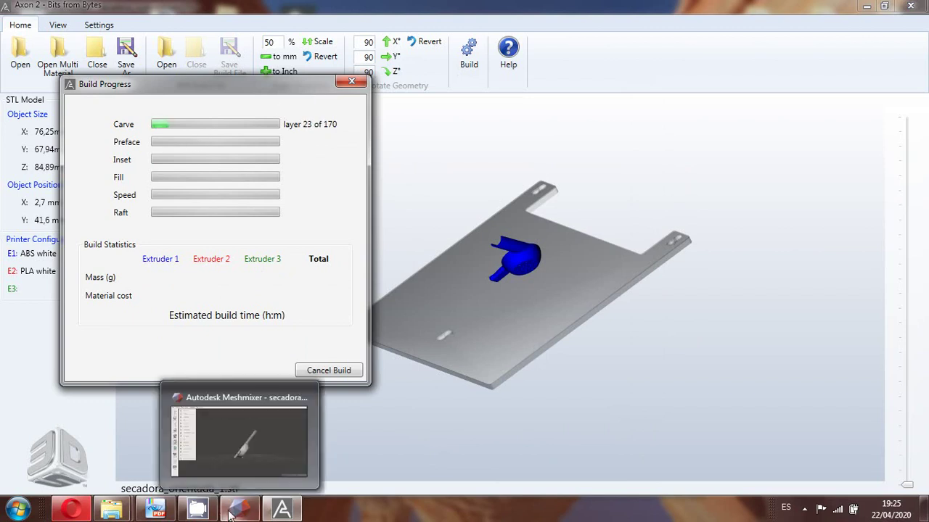
{"action": "left_click", "coordinate": [156, 510]}
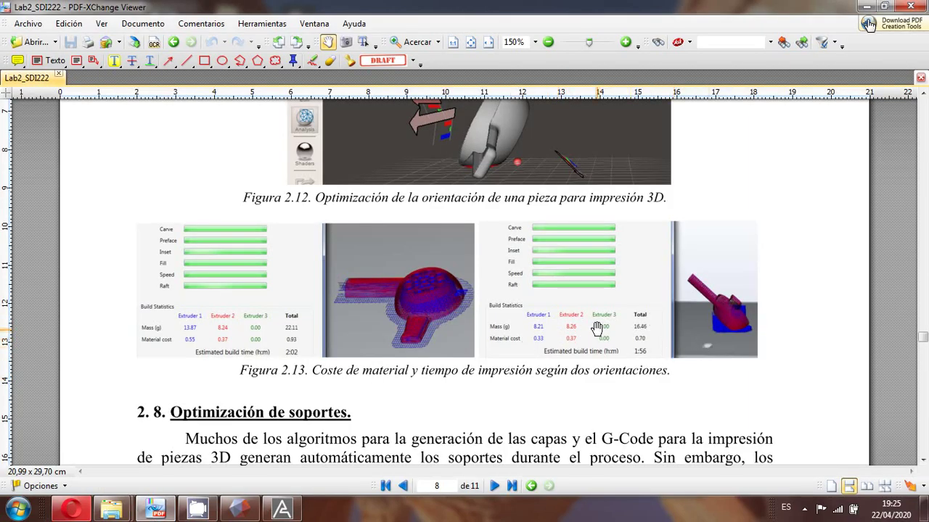
{"action": "scroll", "coordinate": [595, 326], "scroll_direction": "up", "scroll_amount": 1, "text": "ctrl"}
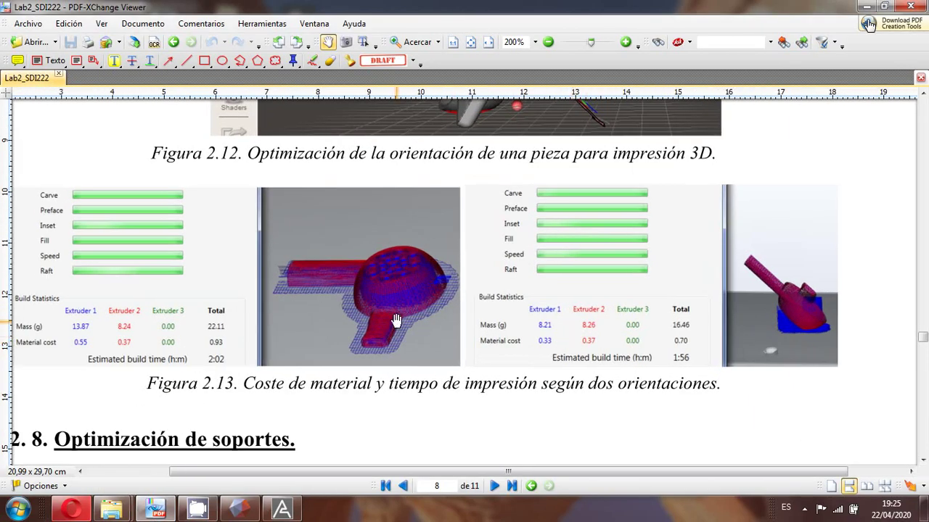
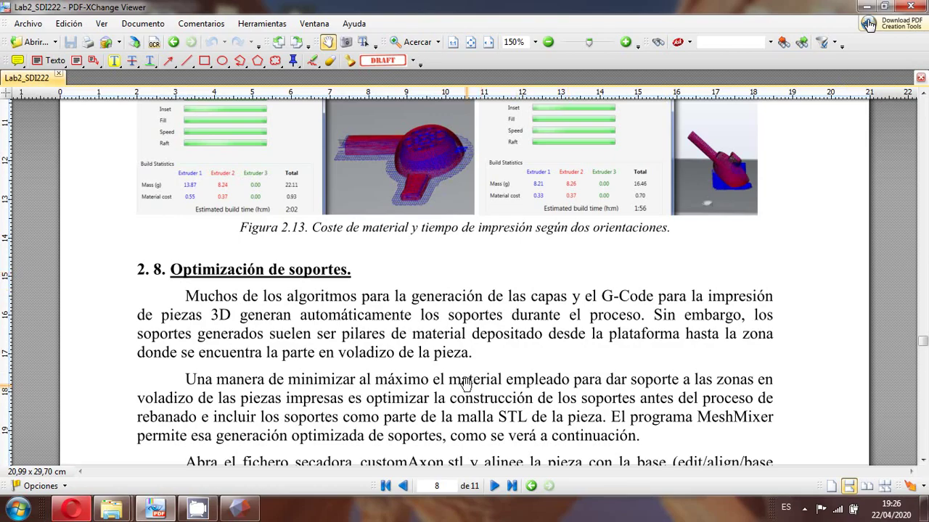
{"action": "scroll", "coordinate": [465, 385], "scroll_direction": "down", "scroll_amount": 3}
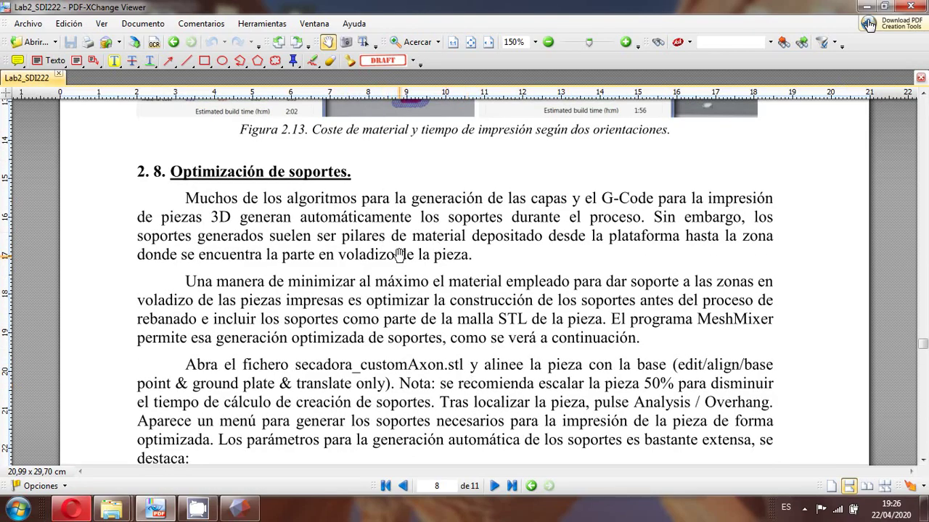
{"action": "scroll", "coordinate": [400, 254], "scroll_direction": "down", "scroll_amount": 3}
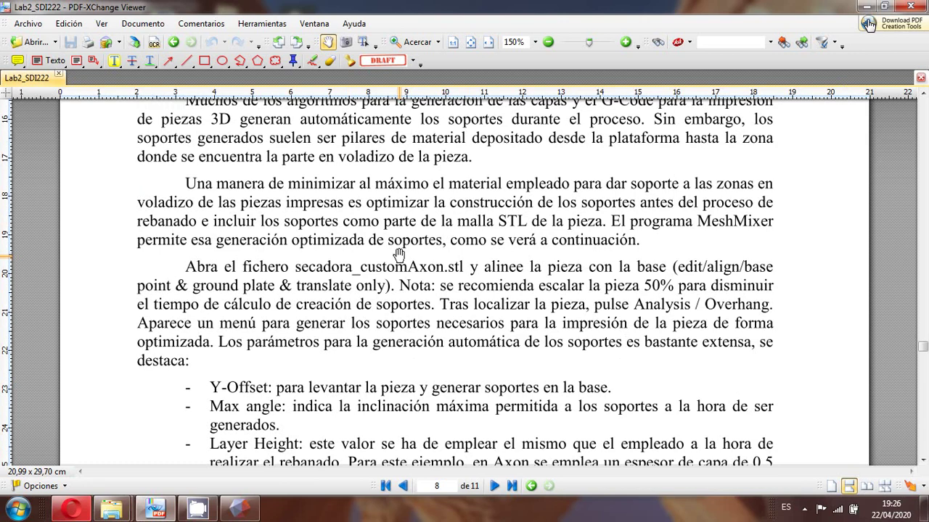
Switch to Meshmixer and import secadora_customAxon.STL from the Lab2_SDI222 folder, replacing the current mesh.
{"action": "key", "text": "alt+Tab"}
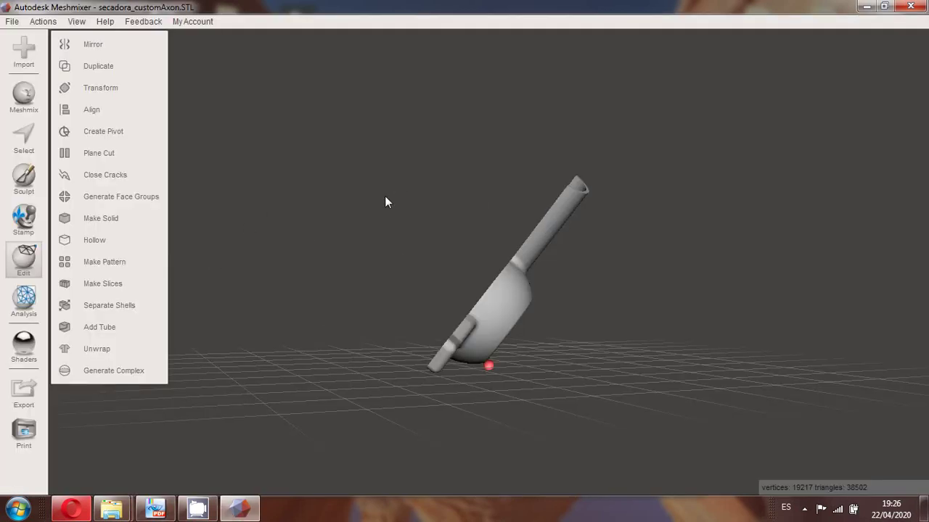
{"action": "left_click", "coordinate": [24, 51]}
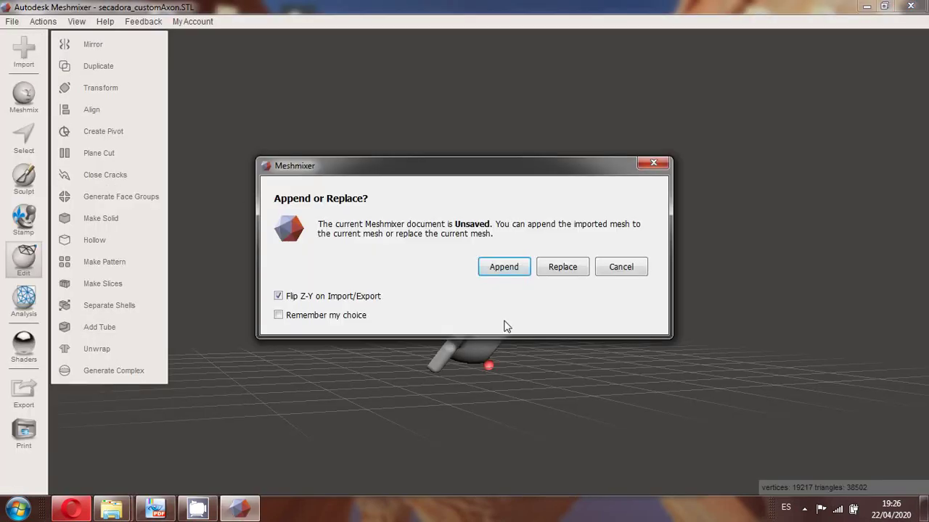
{"action": "left_click", "coordinate": [572, 267]}
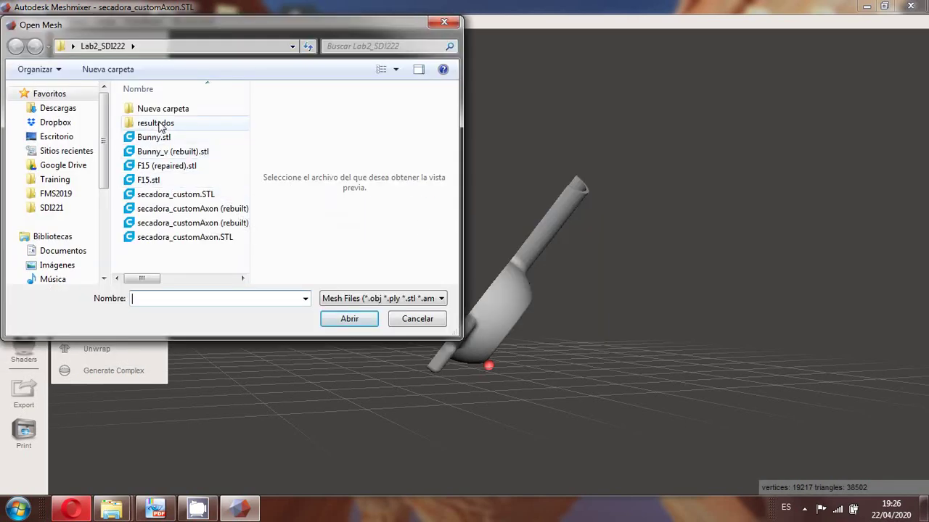
{"action": "left_click", "coordinate": [191, 239]}
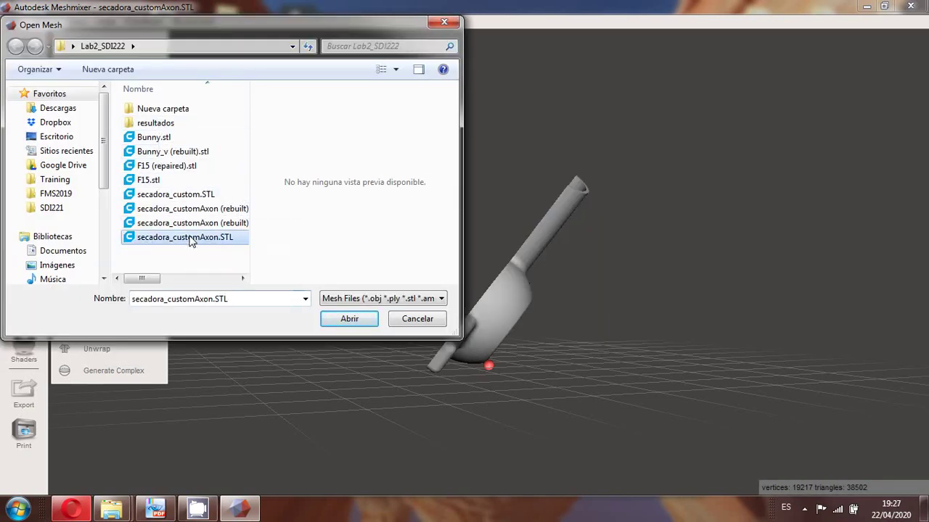
{"action": "left_click", "coordinate": [348, 319]}
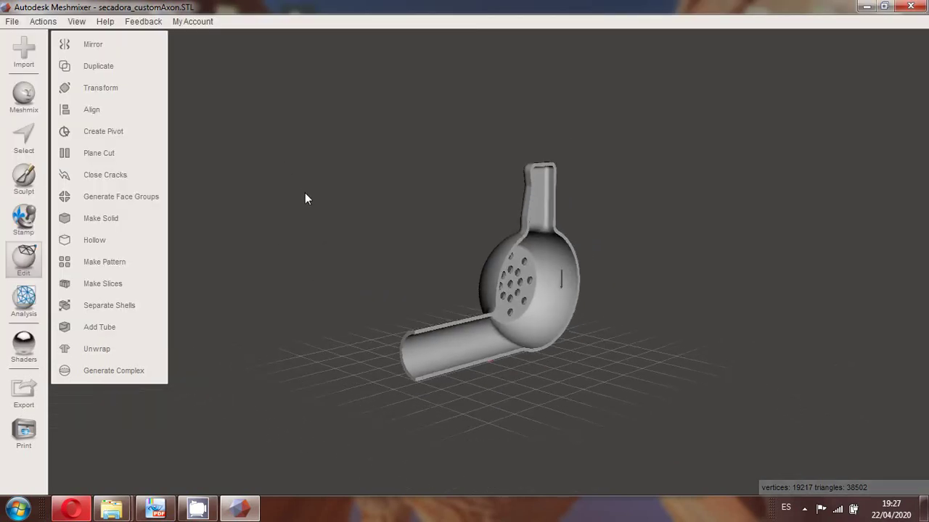
Transform the hair dryer with a uniform scale of 0.5 and a 90-degree rotation about X.
{"action": "left_click", "coordinate": [121, 87]}
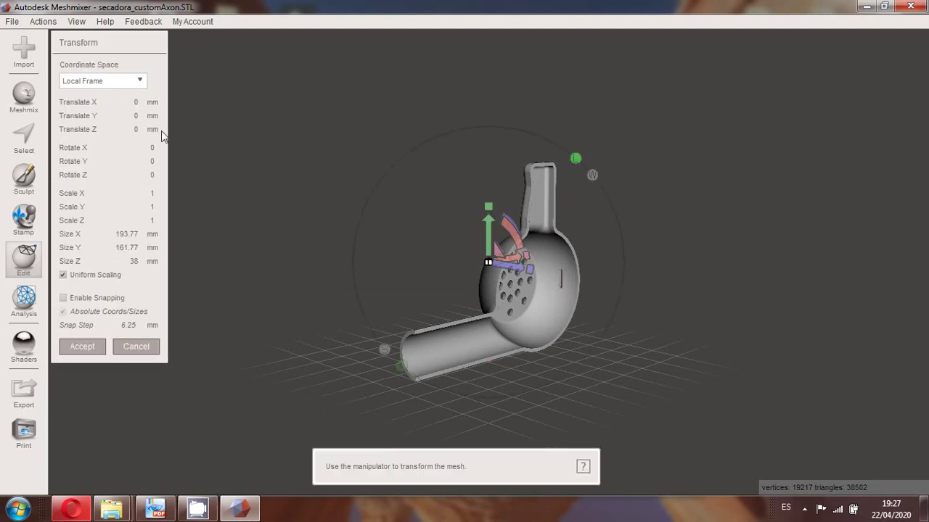
{"action": "left_click", "coordinate": [141, 193]}
{"action": "type", "text": "0.5"}
{"action": "key", "text": "Tab"}
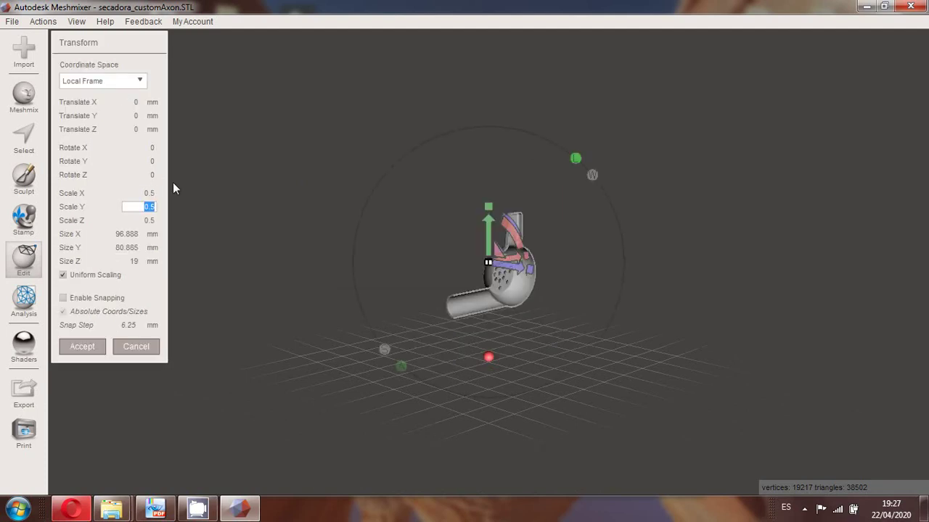
{"action": "left_click", "coordinate": [145, 148]}
{"action": "type", "text": "9"}
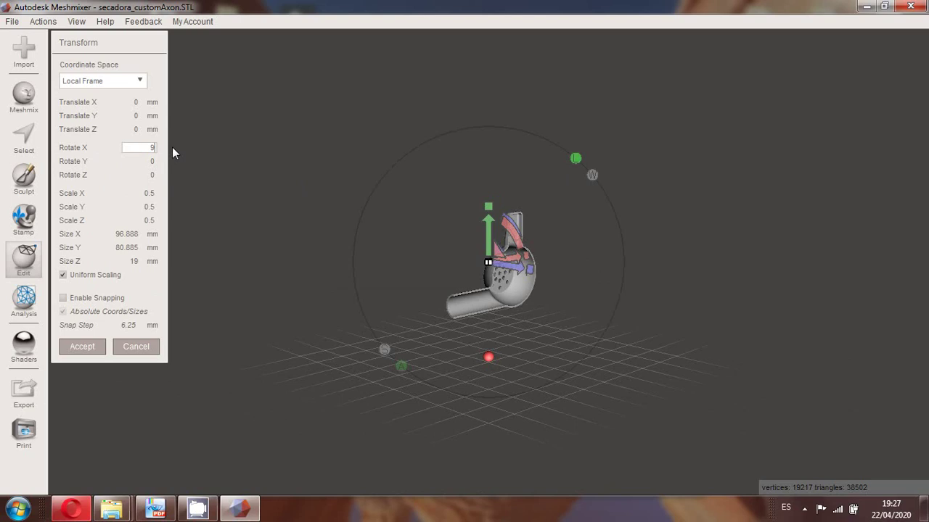
{"action": "type", "text": "0"}
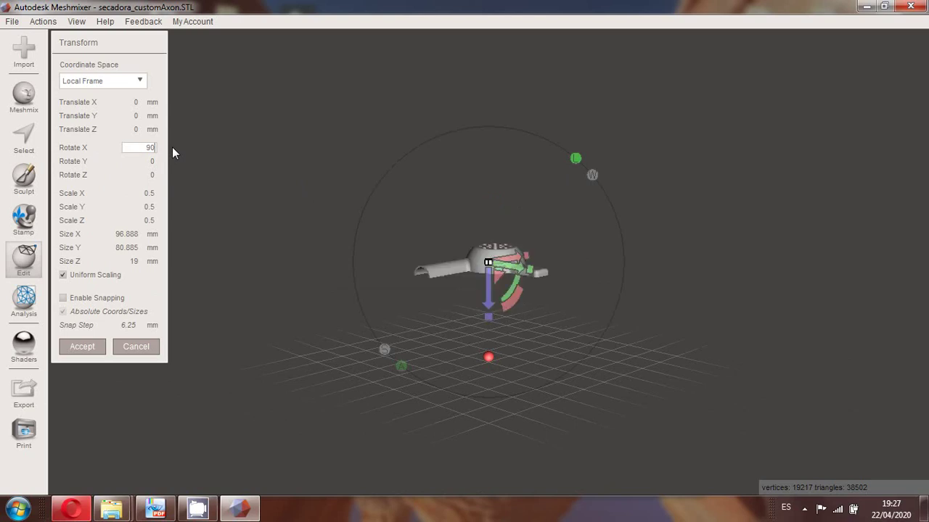
{"action": "left_click", "coordinate": [88, 349]}
Align the hair dryer's base point to the ground plane using the Translate Only transformation.
{"action": "left_click", "coordinate": [89, 112]}
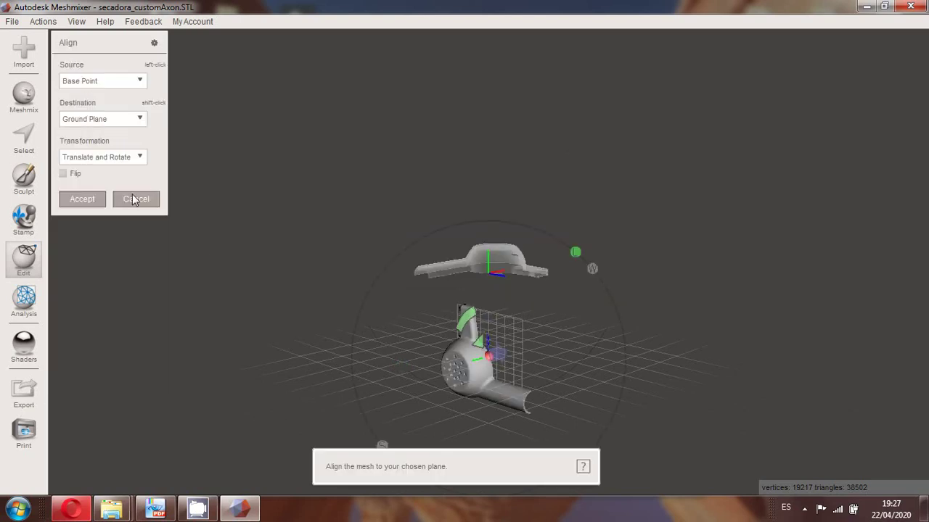
{"action": "left_click", "coordinate": [97, 158]}
{"action": "left_click", "coordinate": [92, 174]}
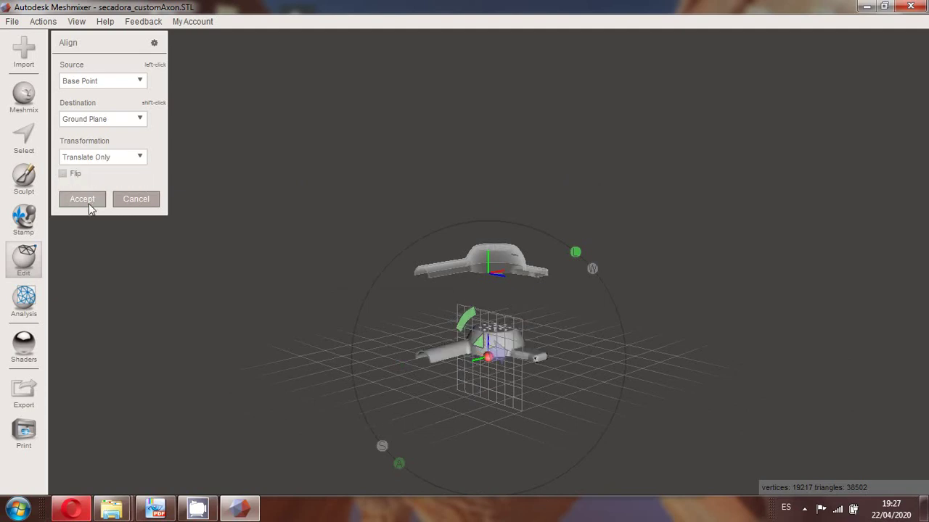
{"action": "left_click", "coordinate": [82, 201]}
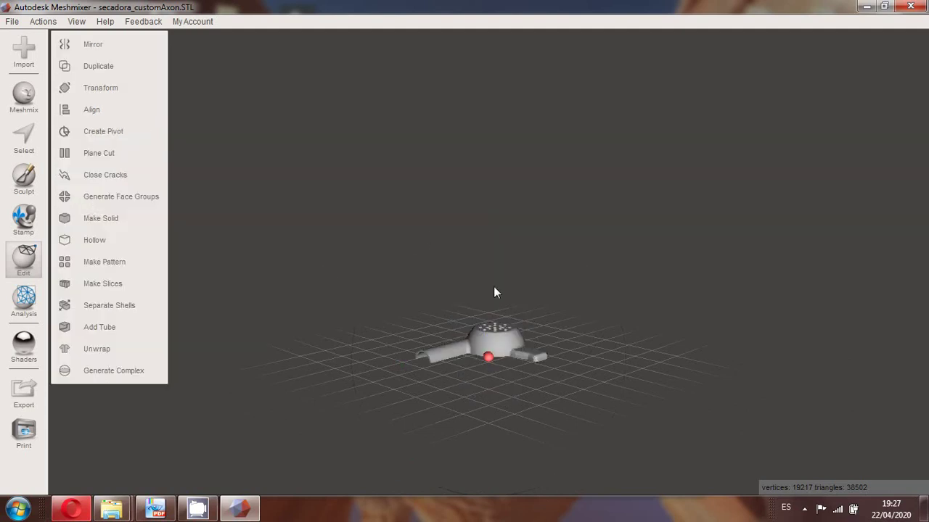
Inspect the grounded hair dryer from above and below, and review Figure 2.13's orientation comparison in the Lab2_SDI222 guide.
{"action": "right_click_drag", "start_coordinate": [555, 390], "coordinate": [393, 441]}
{"action": "scroll", "coordinate": [482, 363], "scroll_direction": "up", "scroll_amount": 3}
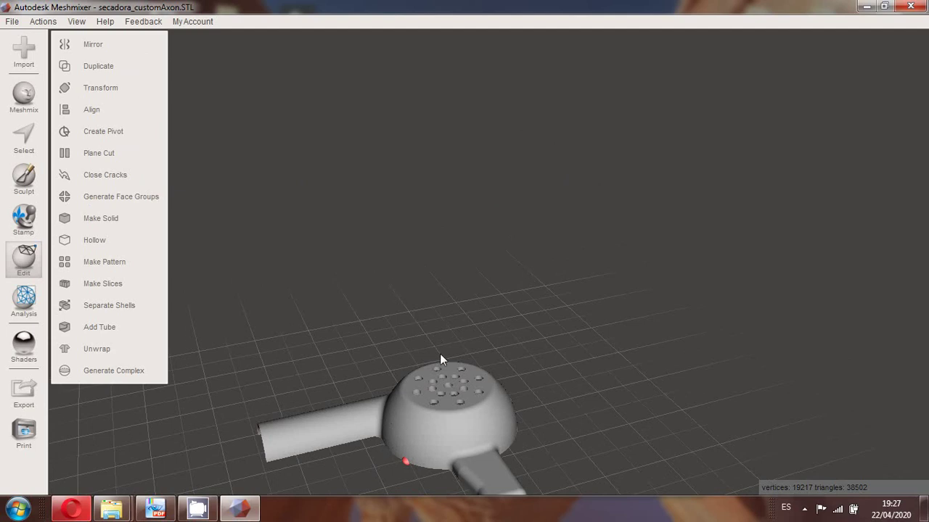
{"action": "right_click_drag", "start_coordinate": [440, 354], "coordinate": [394, 320]}
{"action": "right_click_drag", "start_coordinate": [379, 273], "coordinate": [459, 283]}
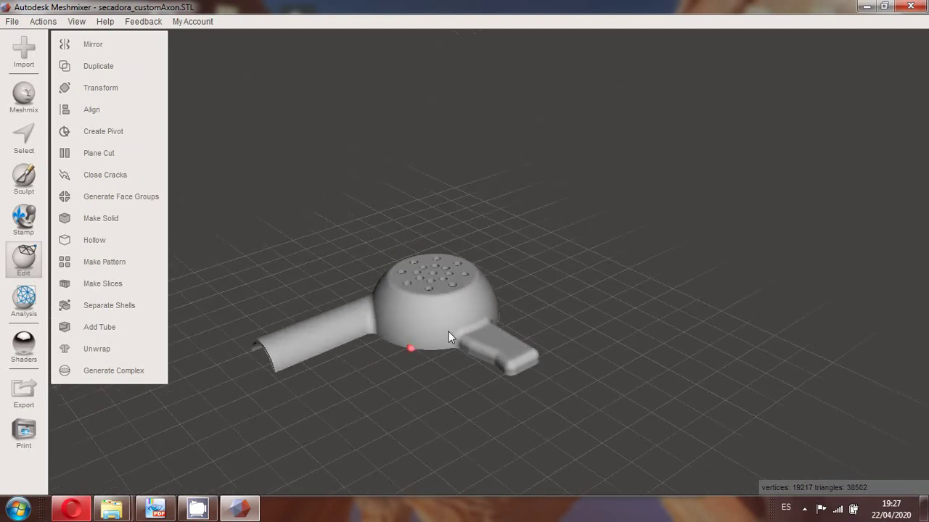
{"action": "right_click_drag", "start_coordinate": [440, 395], "coordinate": [422, 512]}
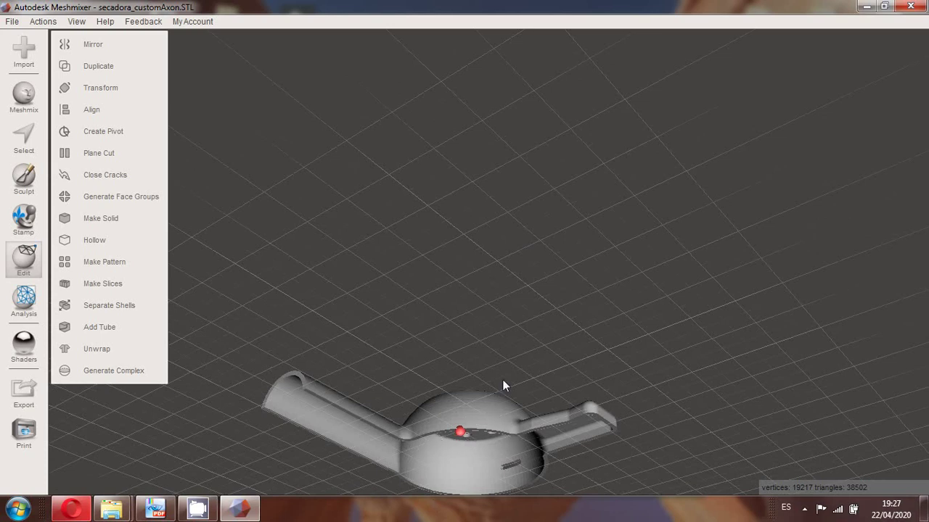
{"action": "right_click_drag", "start_coordinate": [560, 313], "coordinate": [536, 457]}
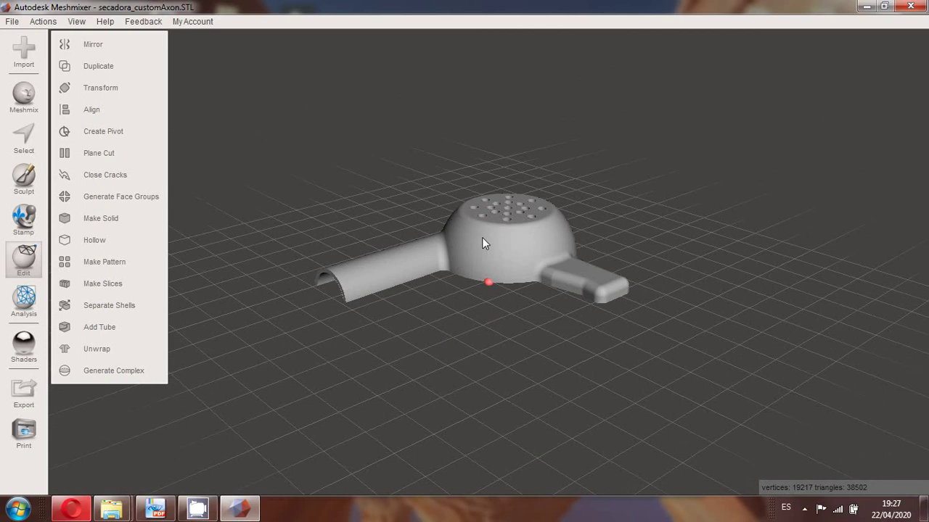
{"action": "left_click", "coordinate": [154, 509]}
{"action": "scroll", "coordinate": [413, 346], "scroll_direction": "up", "scroll_amount": 5}
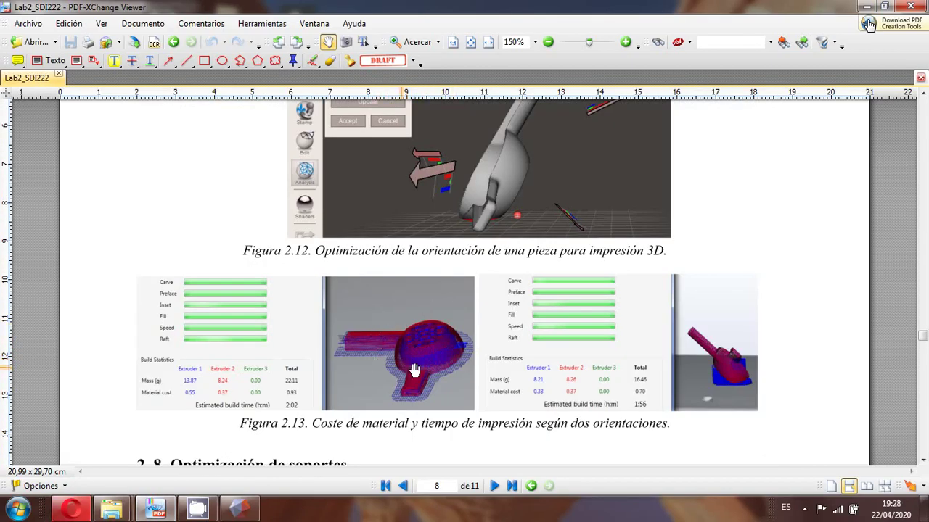
{"action": "scroll", "coordinate": [412, 341], "scroll_direction": "down", "scroll_amount": 1}
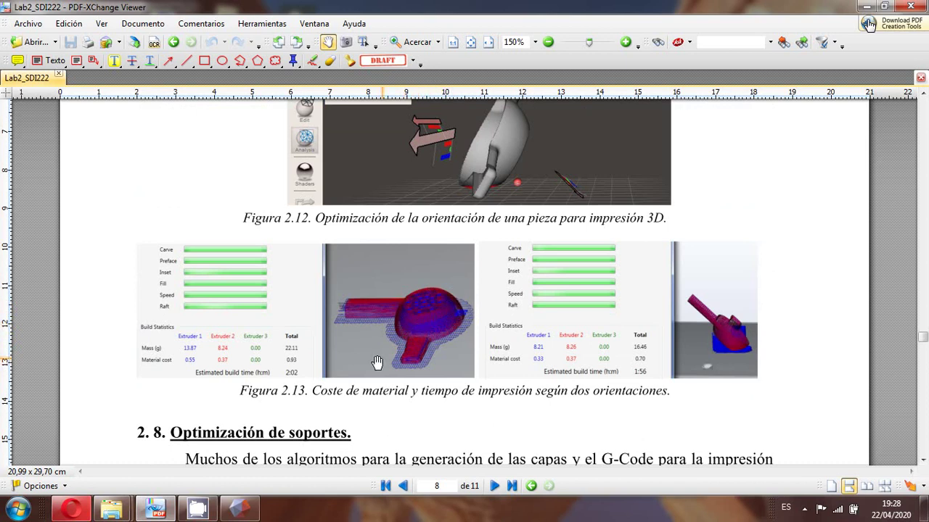
{"action": "key", "text": "alt+Tab"}
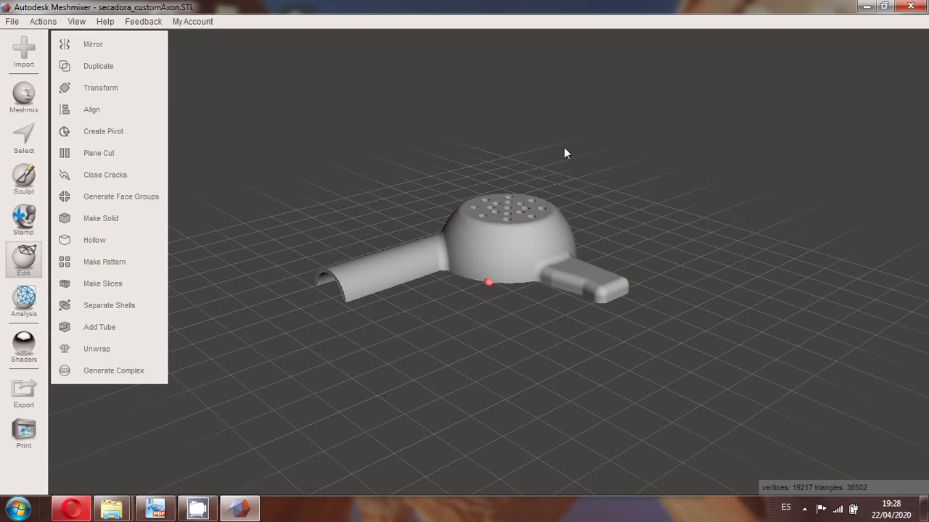
Run the Overhangs analysis on the hair dryer in Meshmixer and examine the highlighted regions on its top and underside.
{"action": "middle_click_drag", "start_coordinate": [564, 148], "coordinate": [517, 180]}
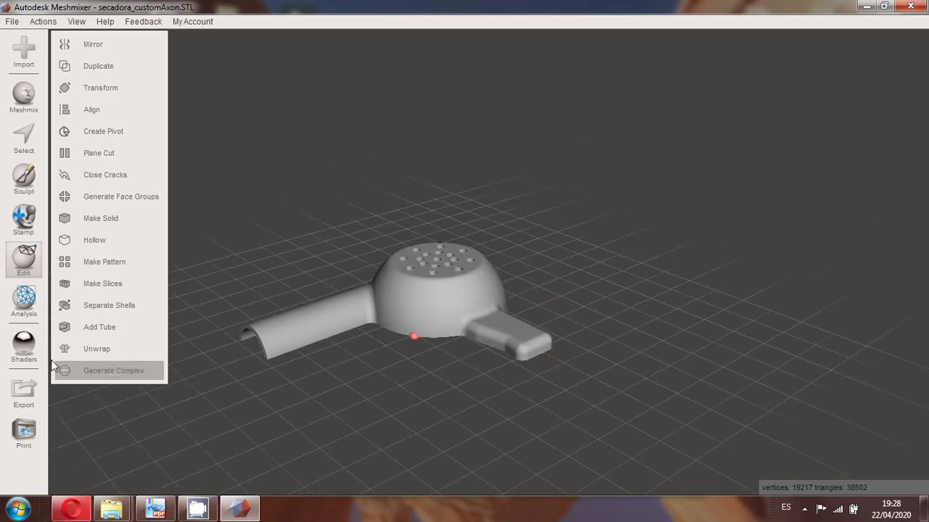
{"action": "left_click", "coordinate": [22, 311]}
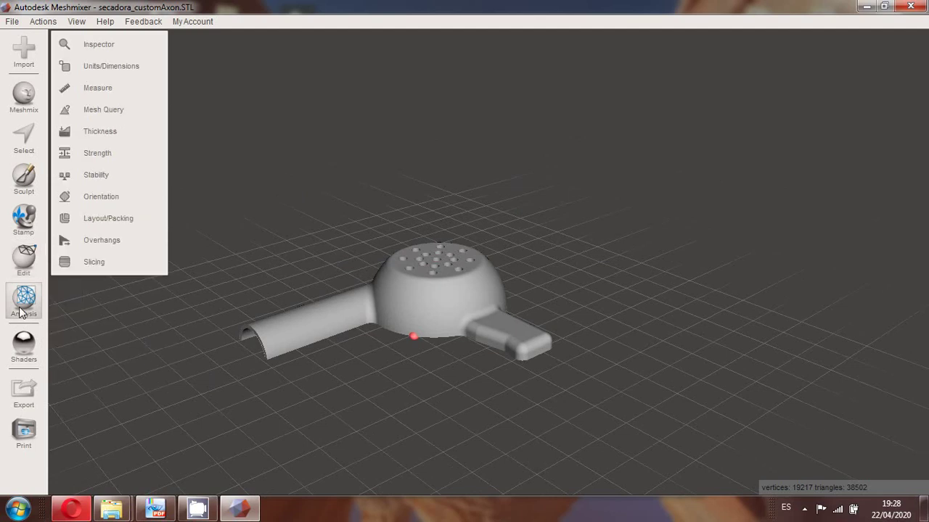
{"action": "left_click", "coordinate": [129, 241]}
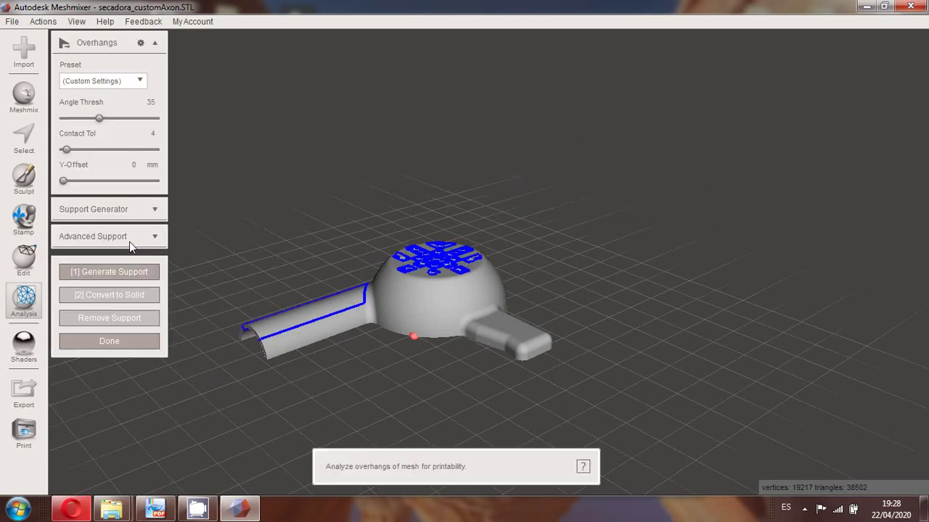
{"action": "right_click_drag", "start_coordinate": [381, 378], "coordinate": [402, 262]}
{"action": "scroll", "coordinate": [427, 374], "scroll_direction": "up", "scroll_amount": 3}
{"action": "scroll", "coordinate": [428, 375], "scroll_direction": "down", "scroll_amount": 3}
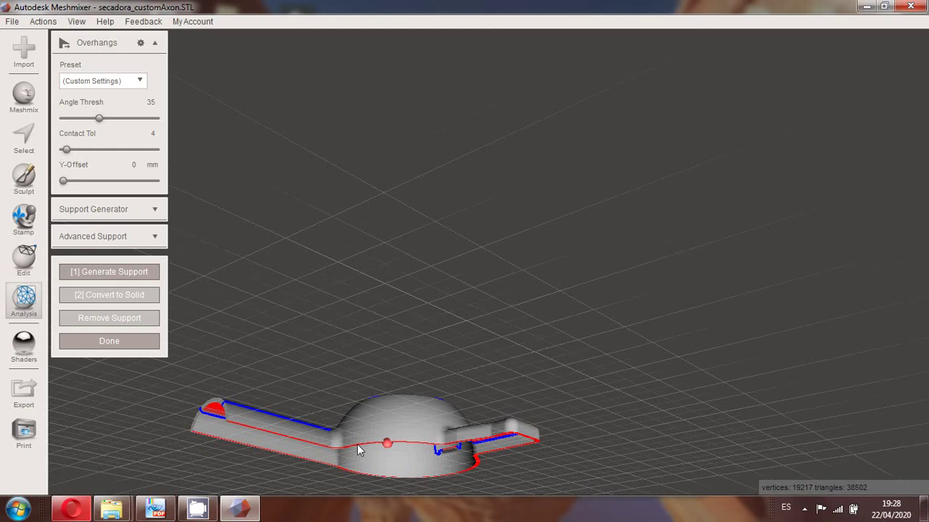
{"action": "right_click_drag", "start_coordinate": [357, 444], "coordinate": [405, 276]}
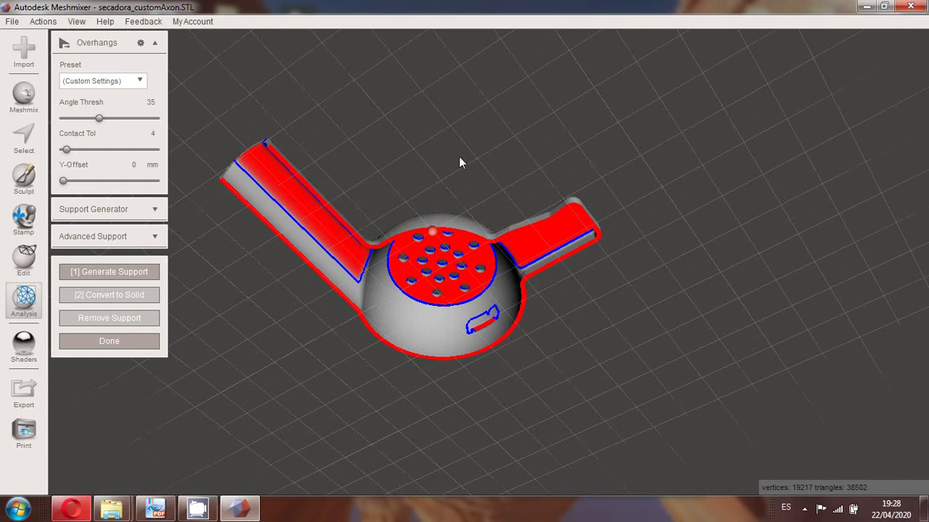
{"action": "right_click_drag", "start_coordinate": [459, 156], "coordinate": [399, 338]}
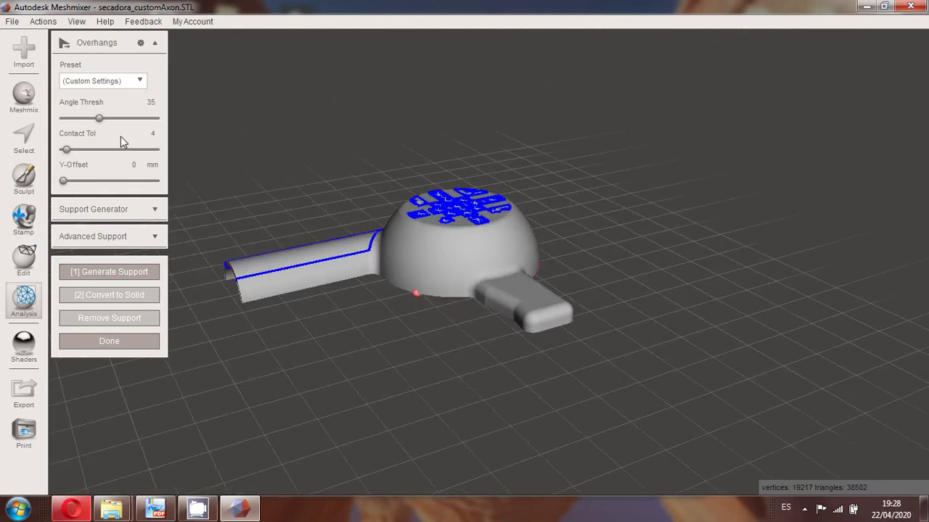
Review the support generation parameters and set the base diameter to 6 mm.
{"action": "left_click", "coordinate": [154, 210]}
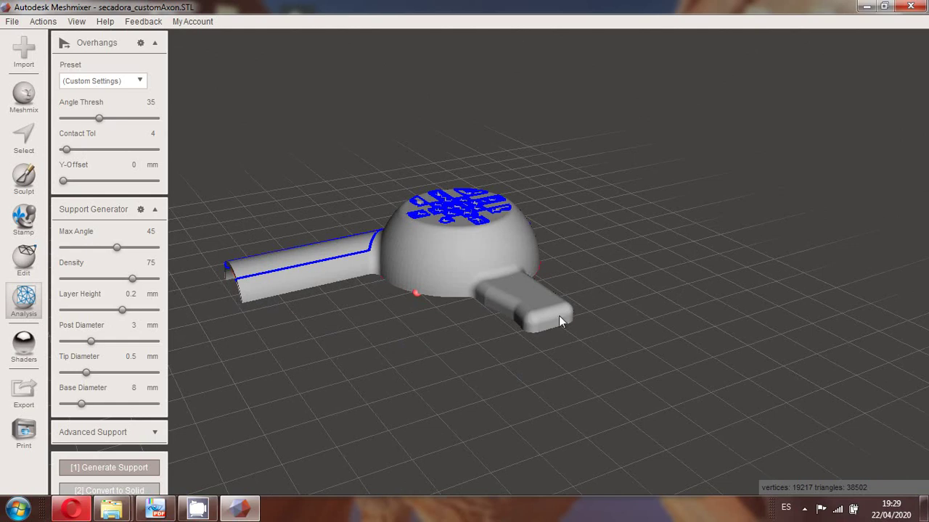
{"action": "left_click", "coordinate": [132, 166]}
{"action": "double_click", "coordinate": [135, 294]}
{"action": "left_click", "coordinate": [290, 354]}
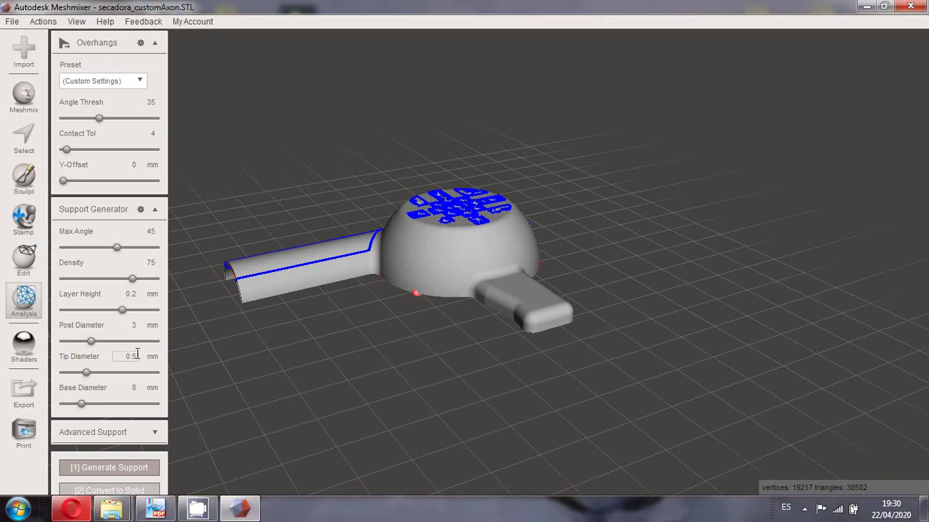
{"action": "left_click", "coordinate": [143, 260]}
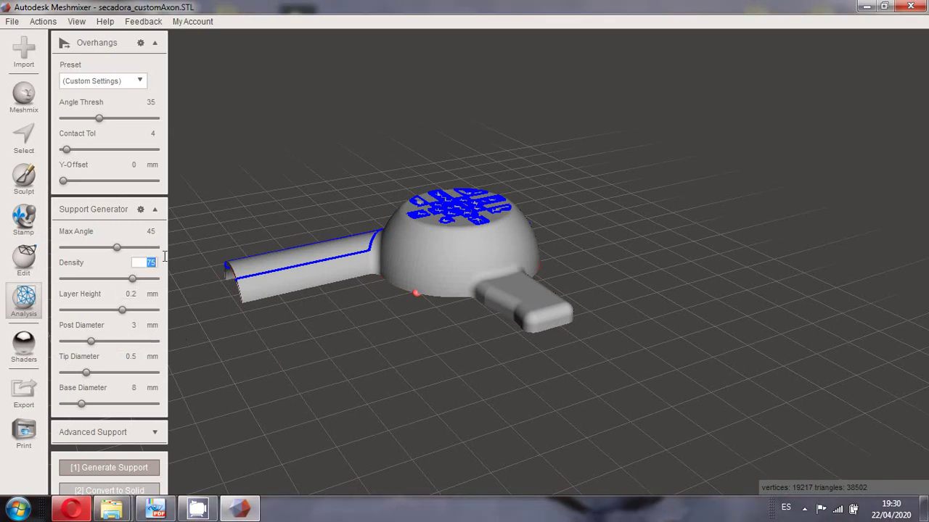
{"action": "left_click", "coordinate": [133, 325]}
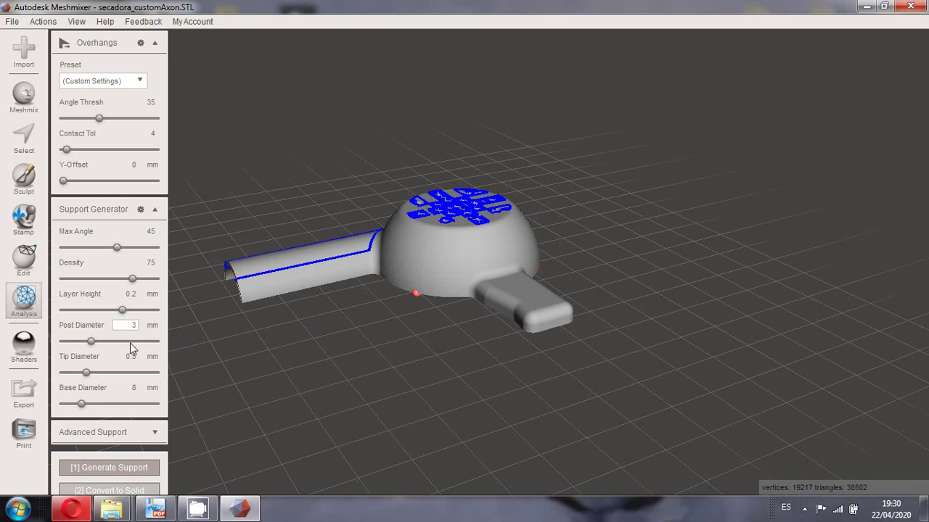
{"action": "left_click", "coordinate": [136, 388]}
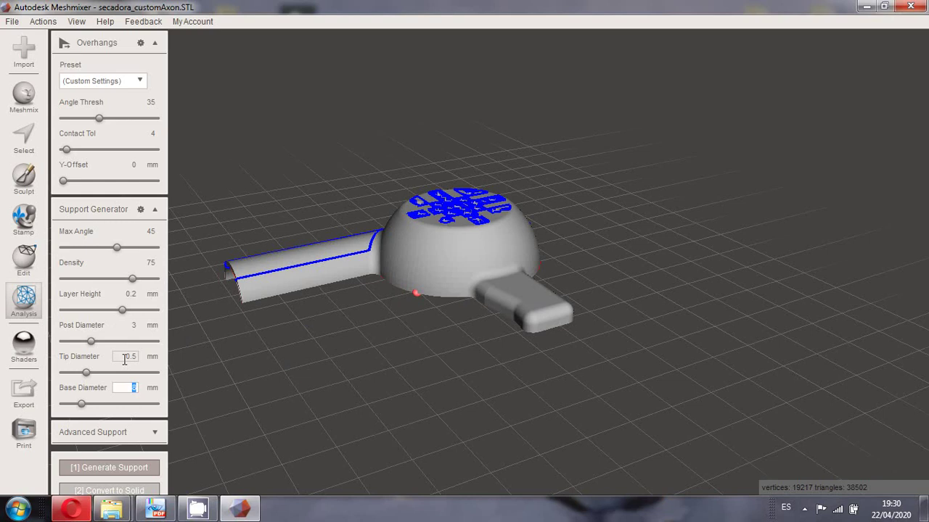
{"action": "left_click", "coordinate": [139, 357]}
{"action": "left_click", "coordinate": [130, 389]}
{"action": "key", "text": "Return"}
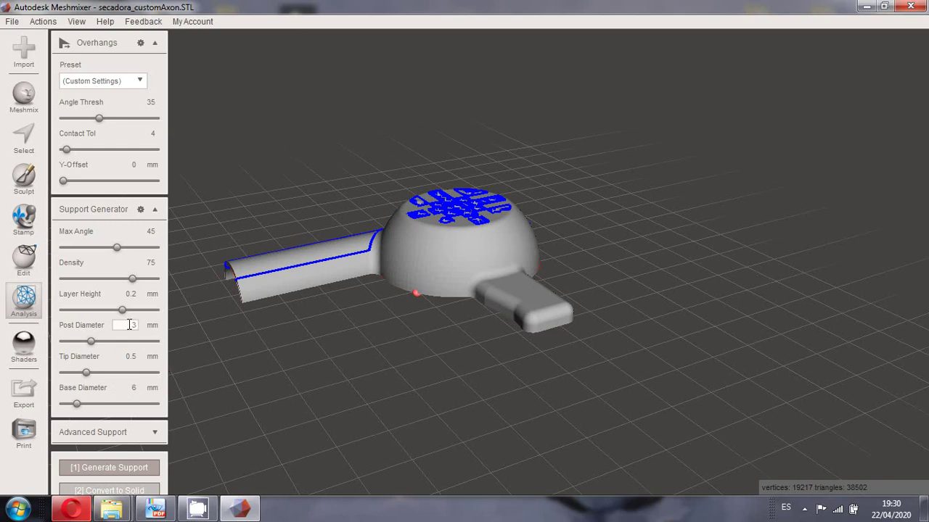
Check the advanced support options and generate supports for the hair dryer's overhangs.
{"action": "left_click", "coordinate": [155, 434]}
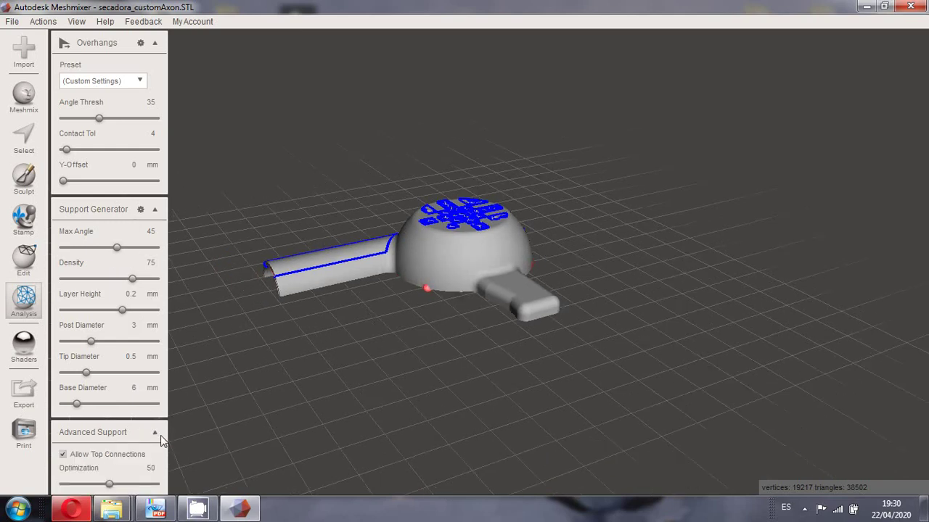
{"action": "left_click", "coordinate": [156, 435]}
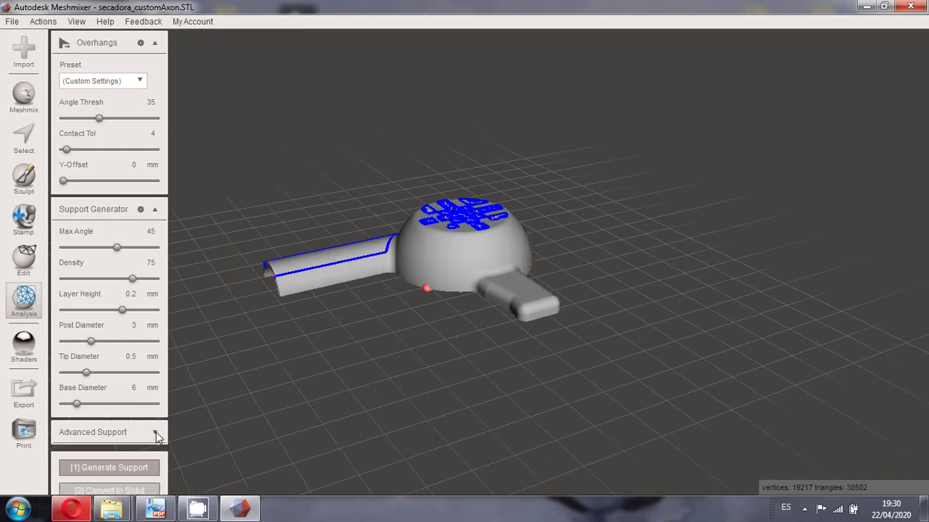
{"action": "left_click", "coordinate": [155, 211]}
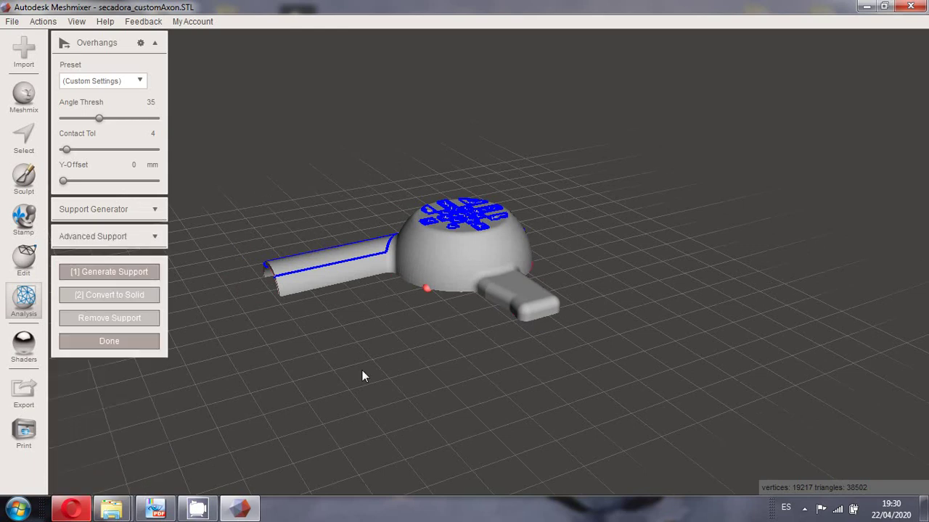
{"action": "middle_click_drag", "start_coordinate": [362, 370], "coordinate": [359, 437]}
{"action": "right_click_drag", "start_coordinate": [360, 438], "coordinate": [404, 277]}
{"action": "left_click", "coordinate": [105, 270]}
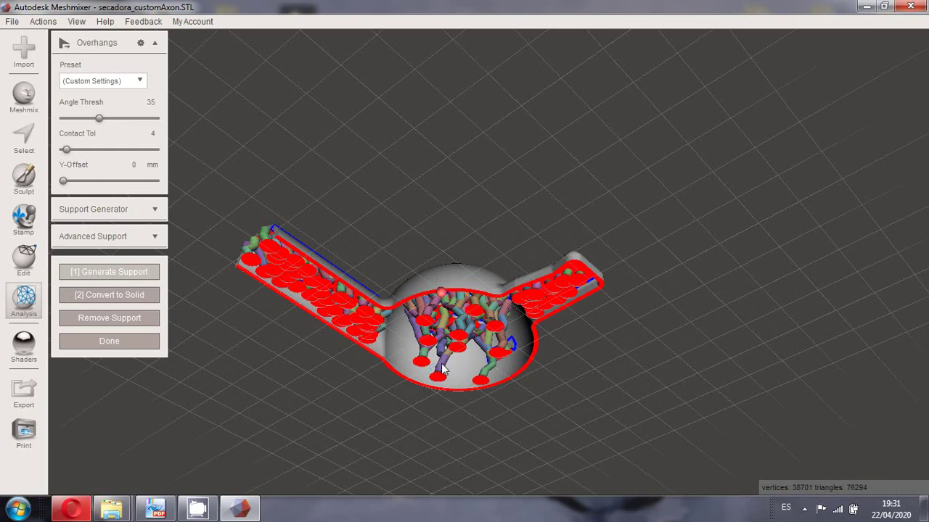
Examine the generated supports from below and remove redundant ones from inside the long half-tube arm.
{"action": "right_click_drag", "start_coordinate": [443, 370], "coordinate": [414, 263]}
{"action": "scroll", "coordinate": [416, 225], "scroll_direction": "up", "scroll_amount": 3}
{"action": "right_click_drag", "start_coordinate": [417, 182], "coordinate": [394, 253]}
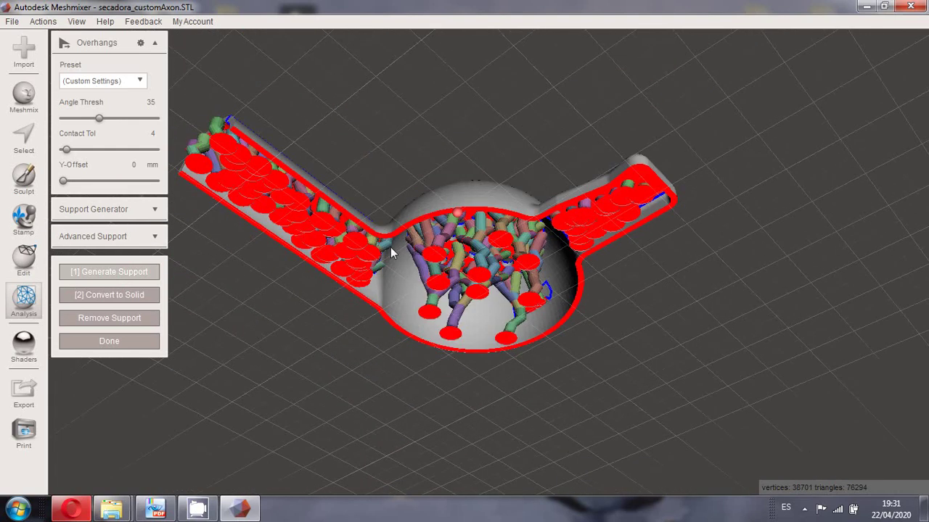
{"action": "right_click_drag", "start_coordinate": [485, 244], "coordinate": [477, 190]}
{"action": "right_click_drag", "start_coordinate": [296, 230], "coordinate": [296, 176]}
{"action": "right_click_drag", "start_coordinate": [276, 244], "coordinate": [316, 280]}
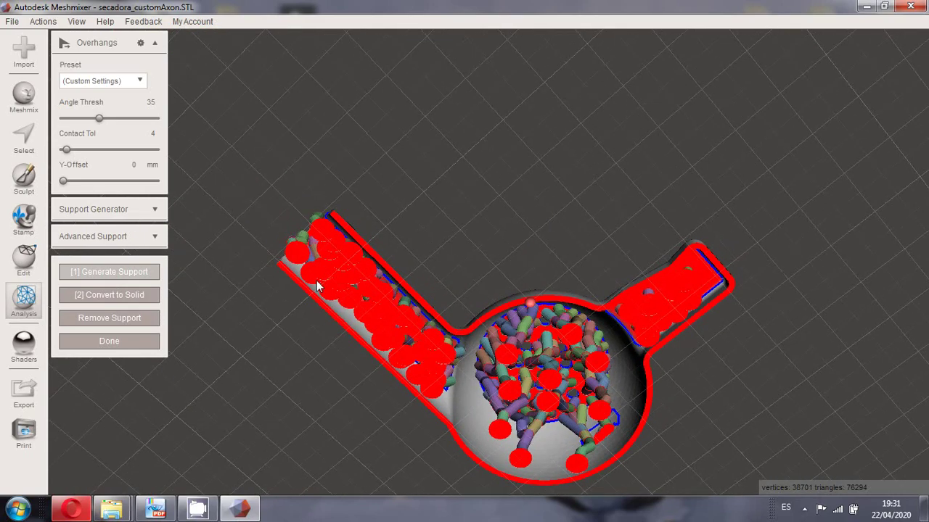
{"action": "left_click", "coordinate": [364, 289], "text": "ctrl"}
{"action": "left_click", "coordinate": [354, 280], "text": "ctrl"}
{"action": "left_click", "coordinate": [338, 265], "text": "ctrl"}
{"action": "left_click", "coordinate": [344, 279], "text": "ctrl"}
{"action": "left_click", "coordinate": [338, 299], "text": "ctrl"}
{"action": "left_click", "coordinate": [331, 248], "text": "ctrl"}
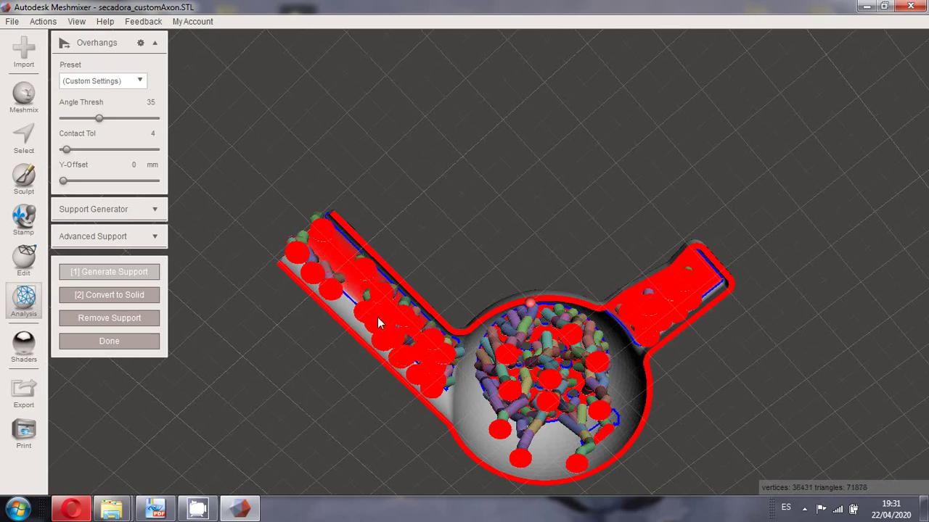
{"action": "left_click", "coordinate": [397, 319], "text": "ctrl"}
{"action": "left_click", "coordinate": [385, 332], "text": "ctrl"}
{"action": "left_click", "coordinate": [391, 340], "text": "ctrl"}
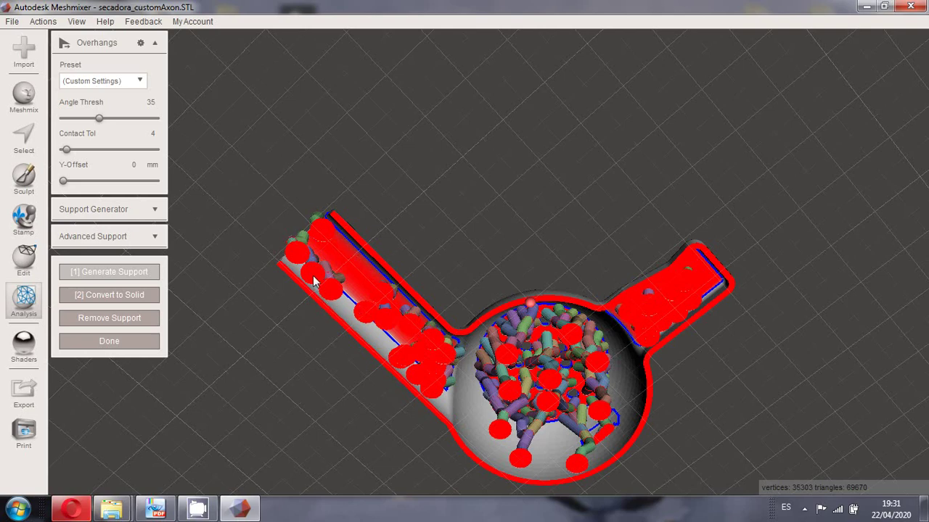
{"action": "left_click", "coordinate": [423, 359], "text": "ctrl"}
{"action": "left_click", "coordinate": [432, 368], "text": "ctrl"}
Remove redundant supports from inside the short arm and one more from the long half-tube arm.
{"action": "left_click", "coordinate": [653, 322], "text": "ctrl"}
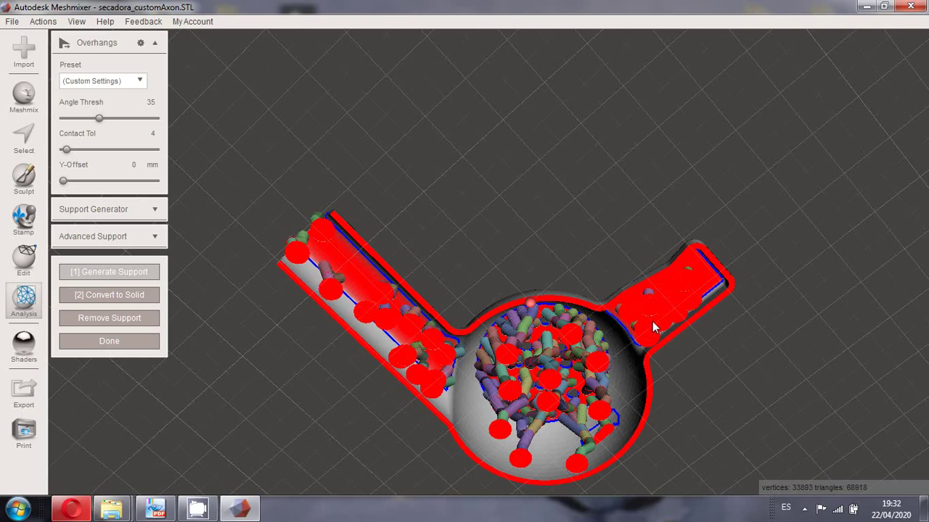
{"action": "left_click", "coordinate": [679, 282], "text": "ctrl"}
{"action": "left_click", "coordinate": [689, 281], "text": "ctrl"}
{"action": "left_click", "coordinate": [650, 305], "text": "ctrl"}
{"action": "middle_click_drag", "start_coordinate": [680, 310], "coordinate": [579, 354]}
{"action": "right_click_drag", "start_coordinate": [580, 354], "coordinate": [653, 350]}
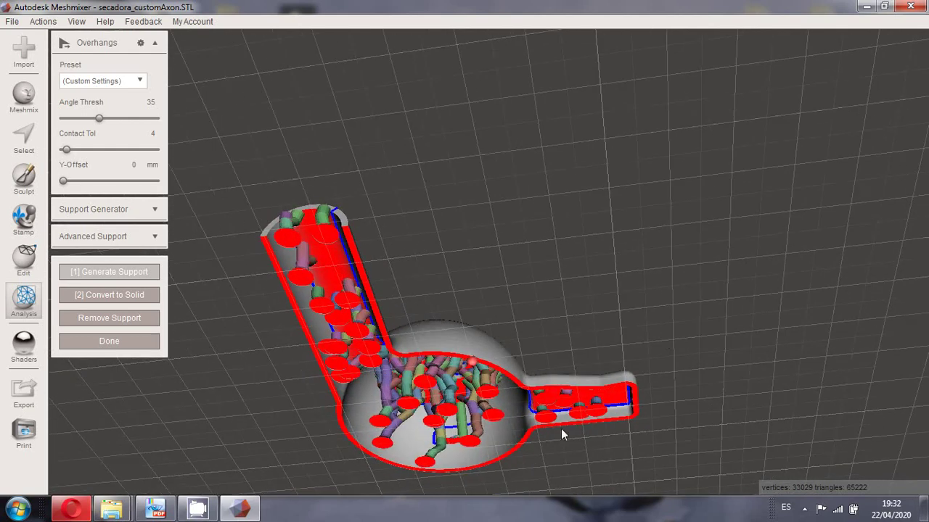
{"action": "left_click", "coordinate": [342, 326], "text": "ctrl"}
Add two supports manually inside the long half-tube arm where its overhang is left unsupported.
{"action": "right_click_drag", "start_coordinate": [471, 304], "coordinate": [318, 180]}
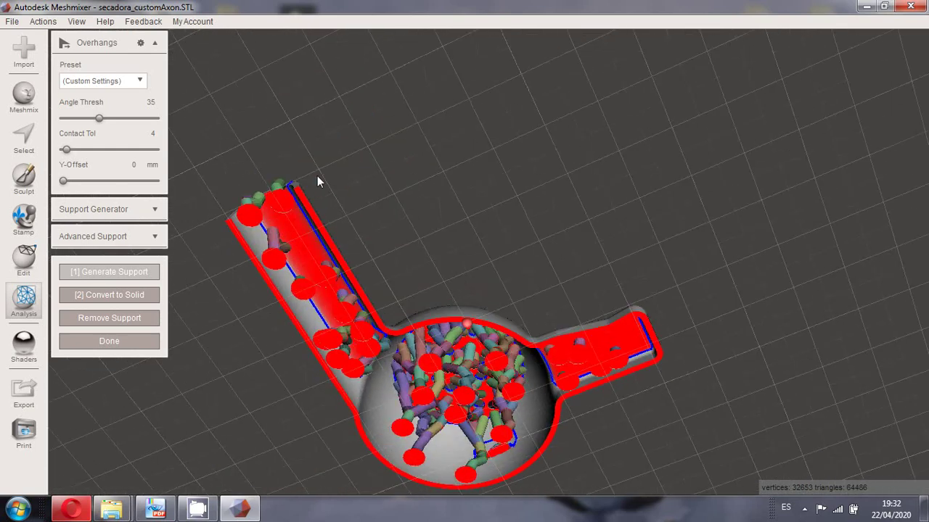
{"action": "left_click", "coordinate": [301, 281]}
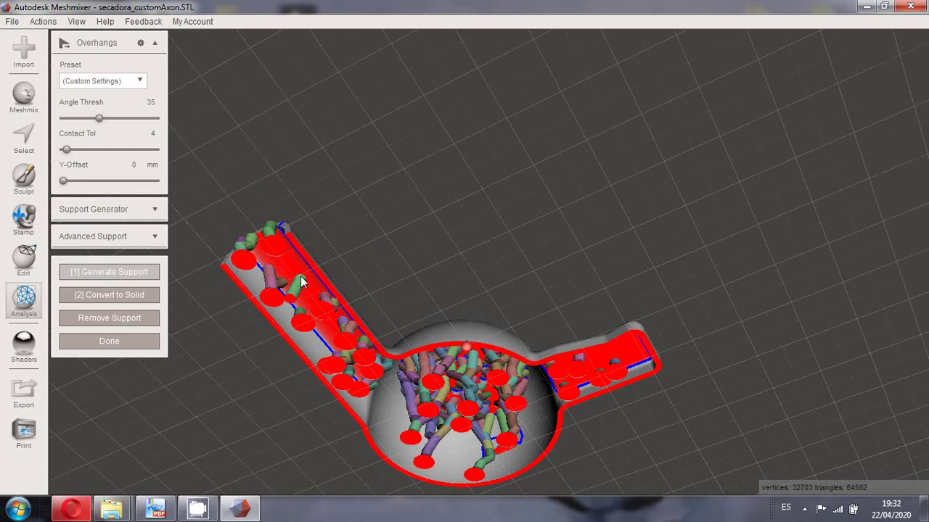
{"action": "right_click_drag", "start_coordinate": [340, 270], "coordinate": [332, 320]}
{"action": "left_click", "coordinate": [293, 357]}
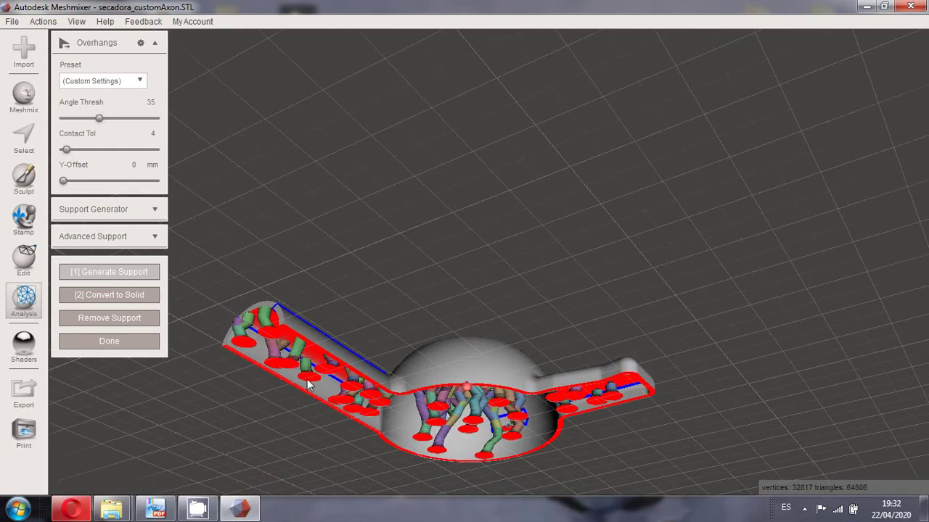
Add three more supports manually inside the long half-tube arm and check the support distribution from below.
{"action": "right_click_drag", "start_coordinate": [383, 305], "coordinate": [480, 306]}
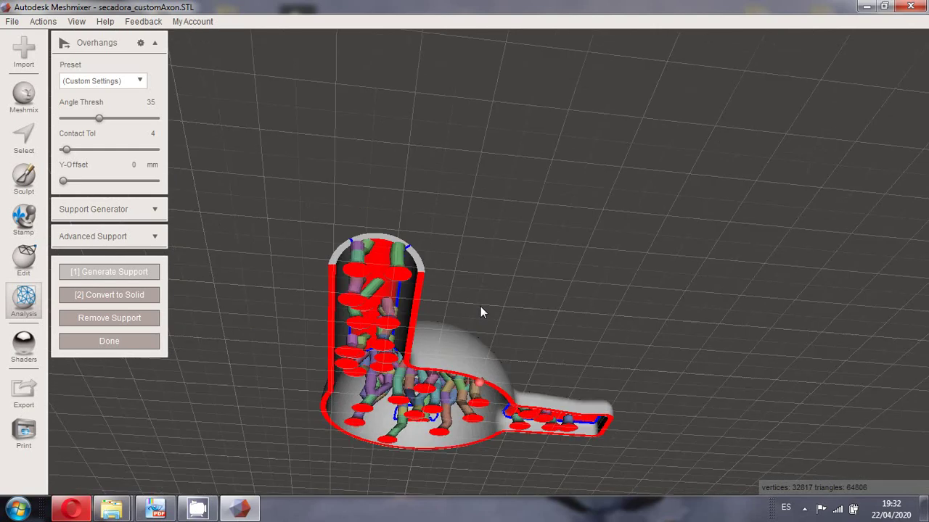
{"action": "left_click", "coordinate": [384, 299]}
{"action": "left_click", "coordinate": [385, 299]}
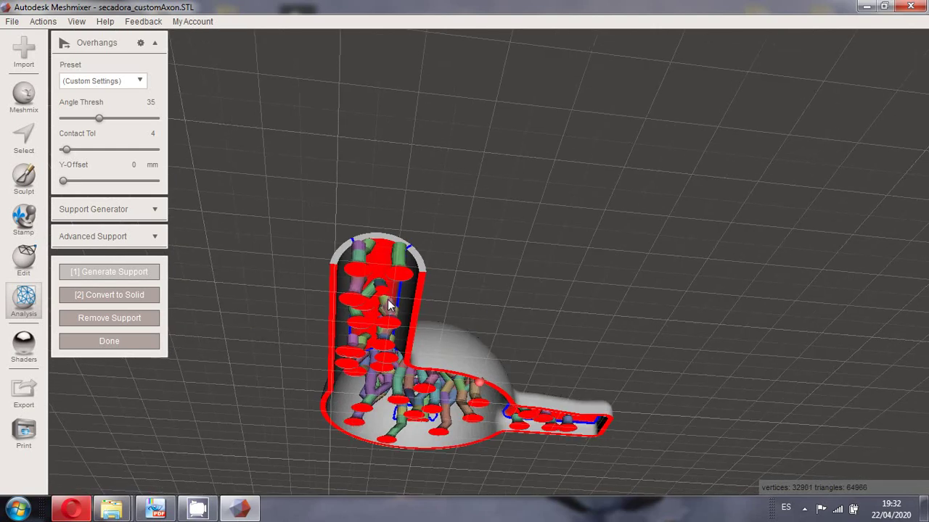
{"action": "left_click", "coordinate": [385, 299]}
{"action": "right_click_drag", "start_coordinate": [477, 308], "coordinate": [354, 281]}
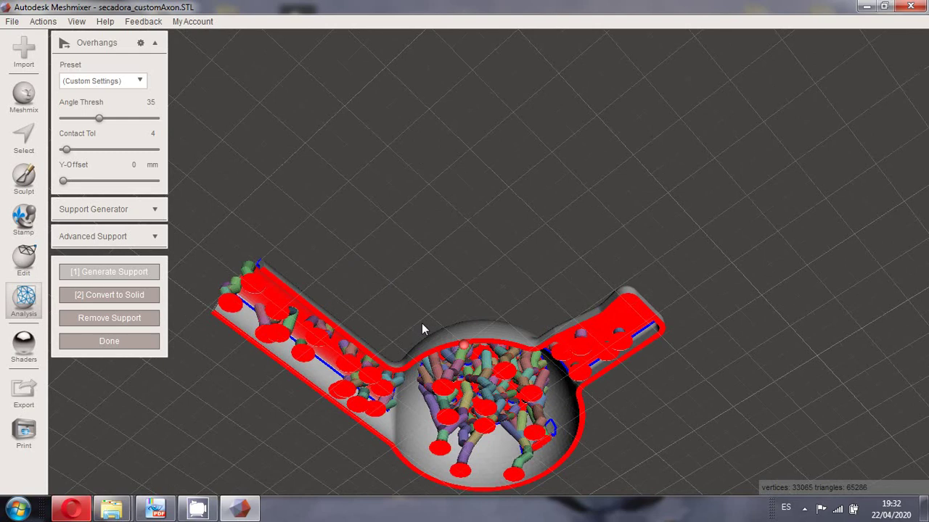
{"action": "right_click_drag", "start_coordinate": [423, 278], "coordinate": [516, 229]}
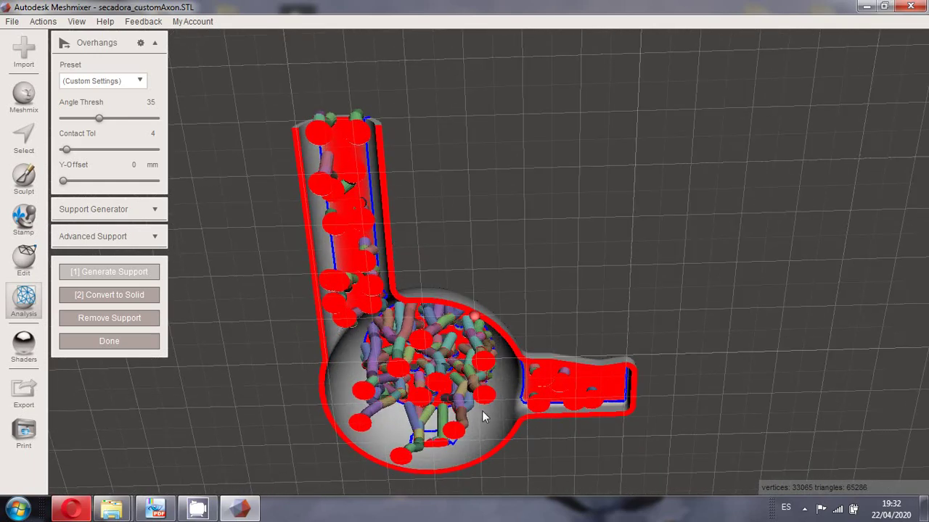
Convert the supports to solid as a new object and select the hair dryer and support objects in turn to check them.
{"action": "left_click", "coordinate": [127, 299]}
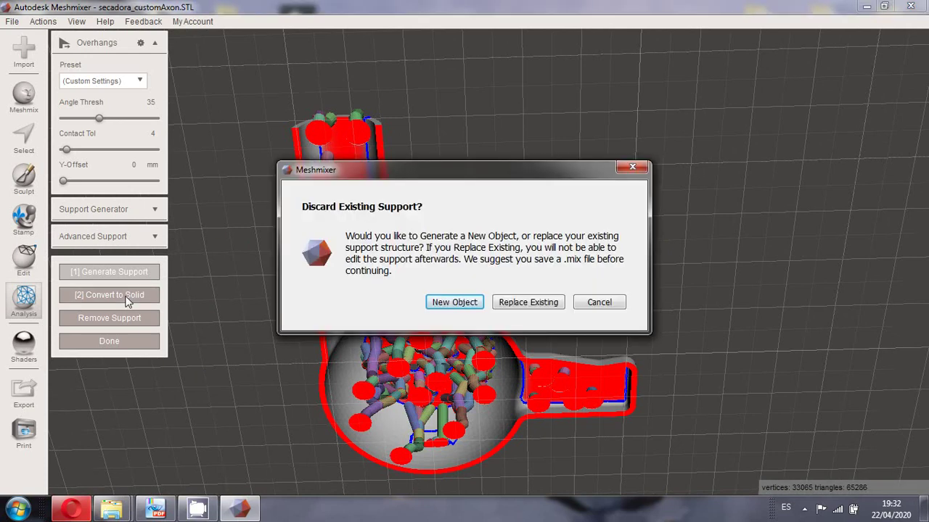
{"action": "left_click", "coordinate": [454, 303]}
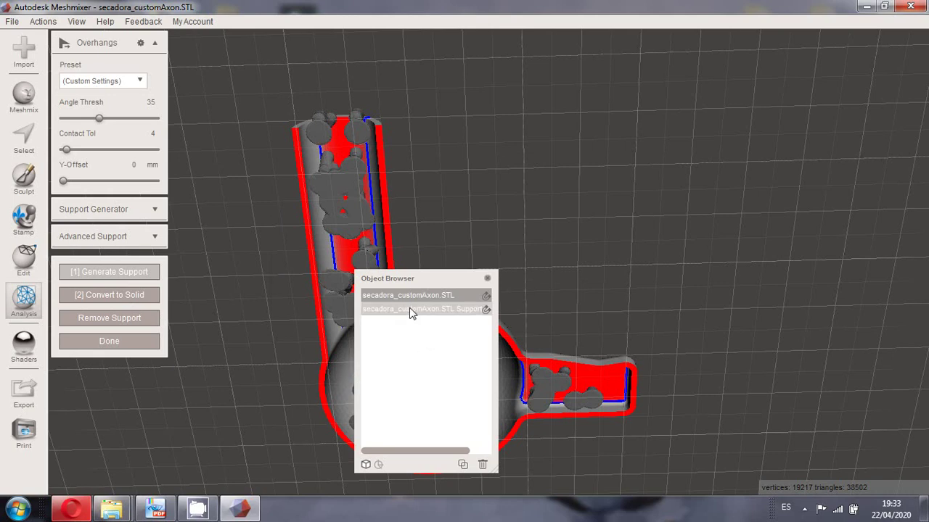
{"action": "left_click_drag", "start_coordinate": [418, 283], "coordinate": [563, 92]}
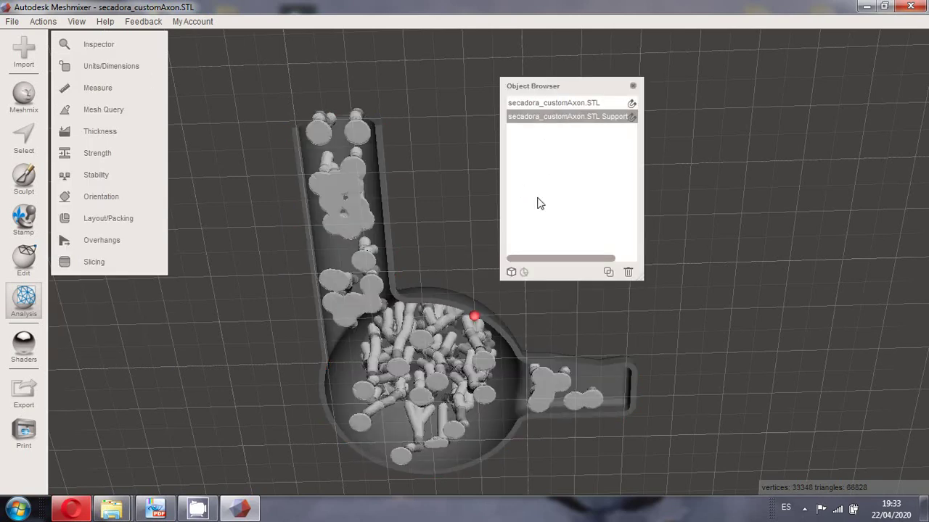
{"action": "left_click", "coordinate": [537, 102]}
{"action": "left_click", "coordinate": [544, 116]}
{"action": "left_click", "coordinate": [563, 105]}
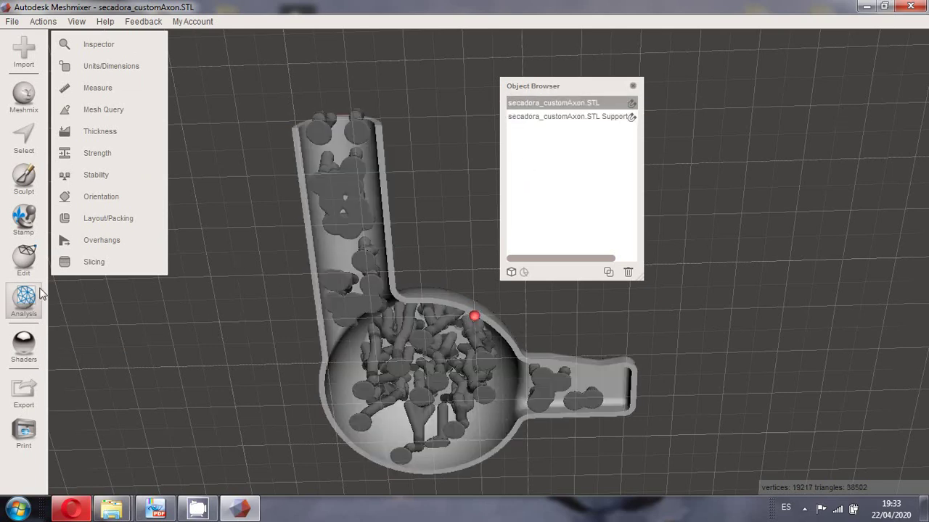
{"action": "mouse_move", "coordinate": [24, 258]}
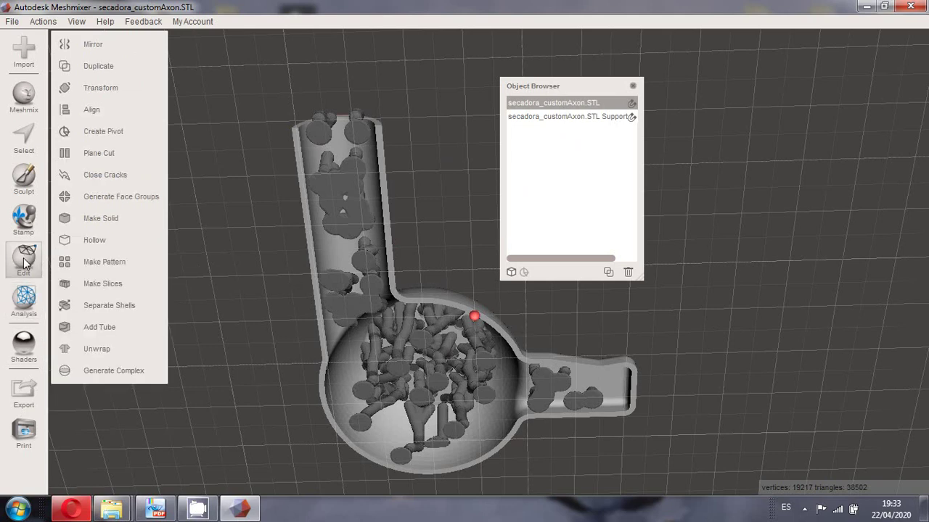
{"action": "left_click", "coordinate": [24, 137]}
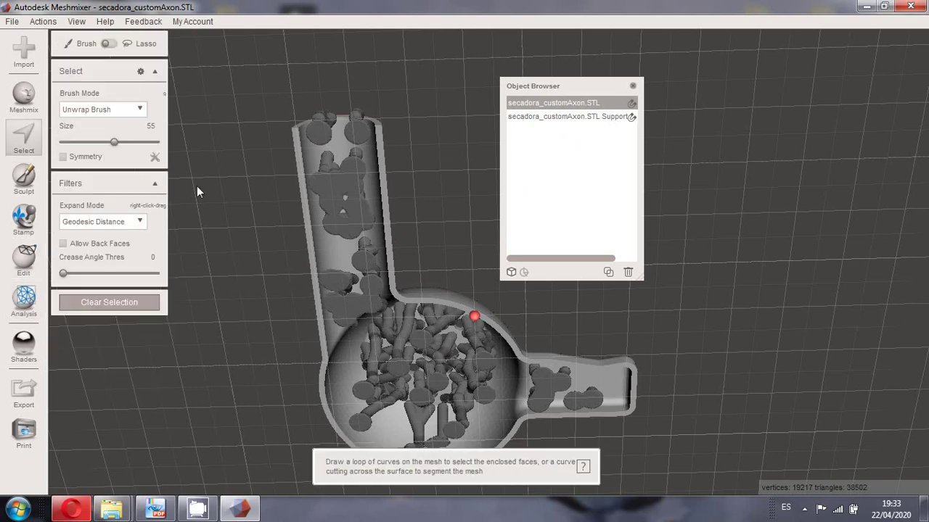
{"action": "key", "text": "Escape"}
Combine the hair dryer mesh and its support object into a single object.
{"action": "left_click", "coordinate": [540, 124]}
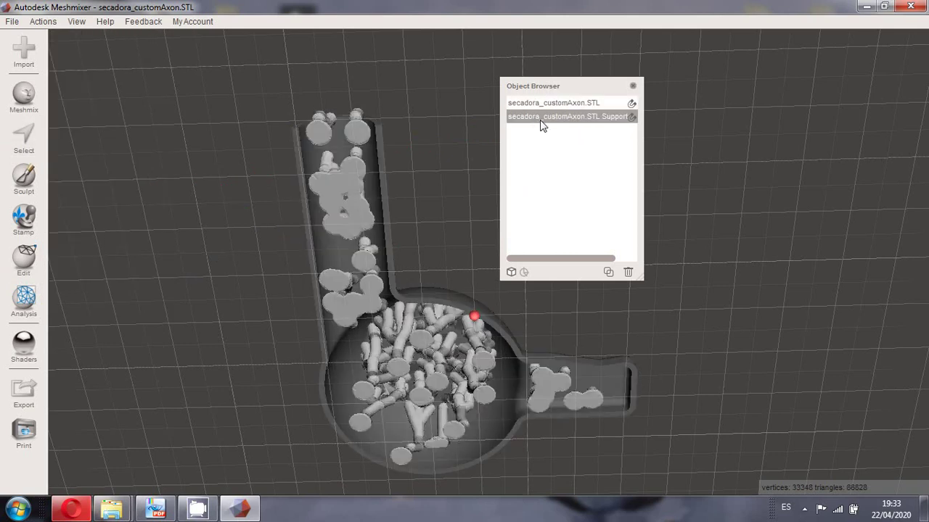
{"action": "left_click", "coordinate": [542, 106], "text": "shift"}
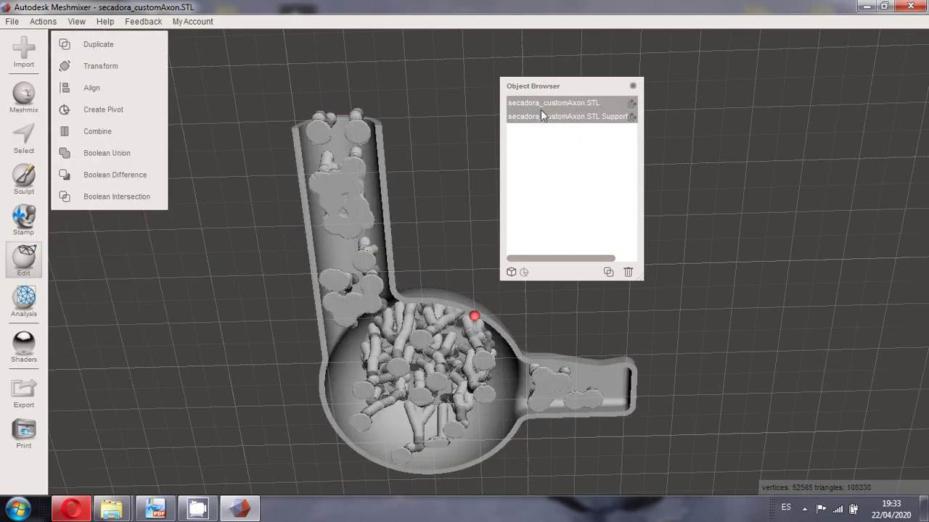
{"action": "left_click", "coordinate": [100, 131]}
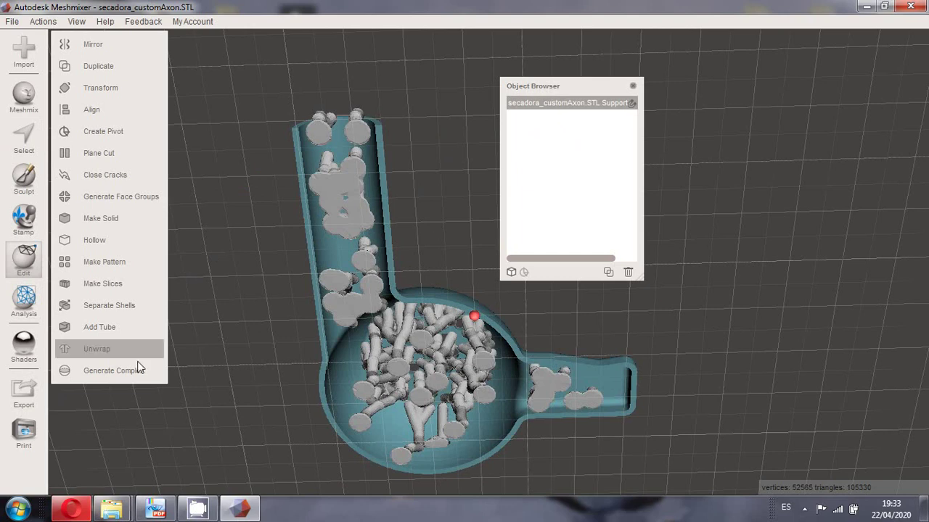
Export the combined mesh to the resultados folder as secadora_soportes in STL Binary Format.
{"action": "left_click", "coordinate": [32, 395]}
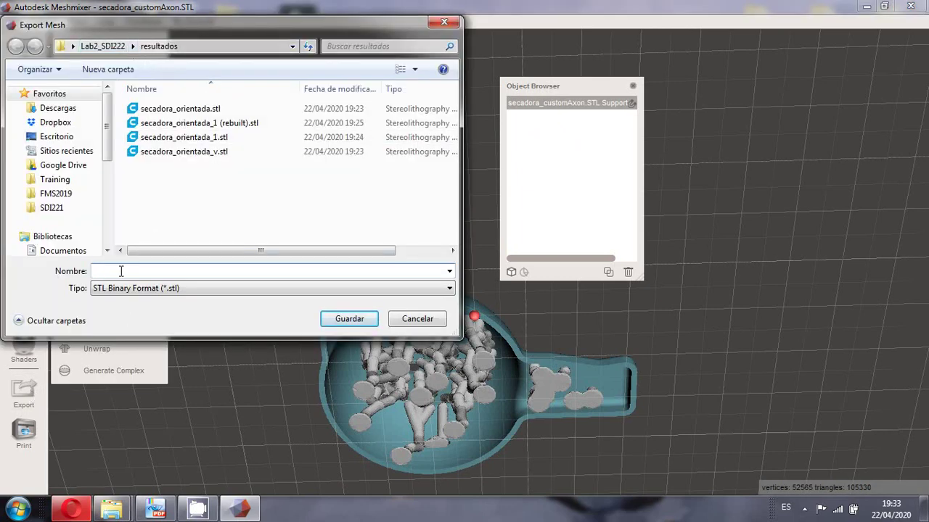
{"action": "type", "text": "secadora"}
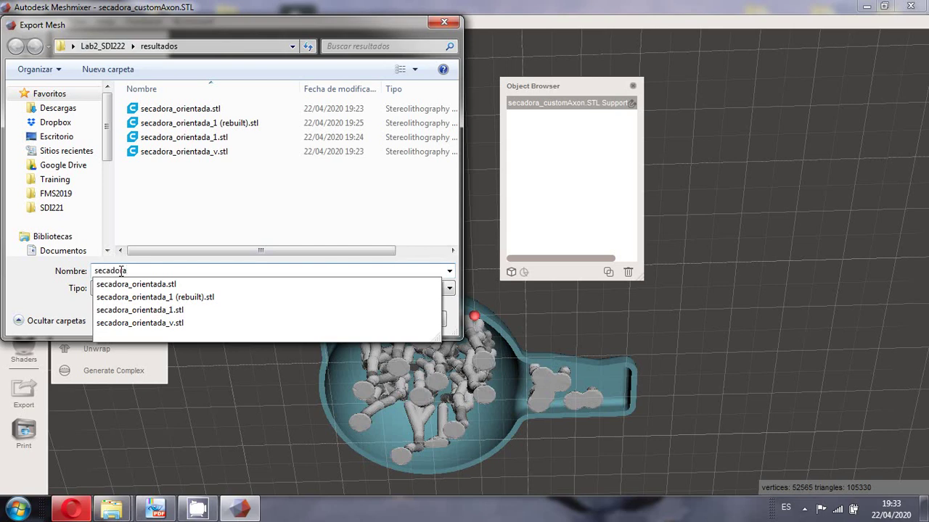
{"action": "type", "text": "_soport"}
{"action": "key", "text": "Return"}
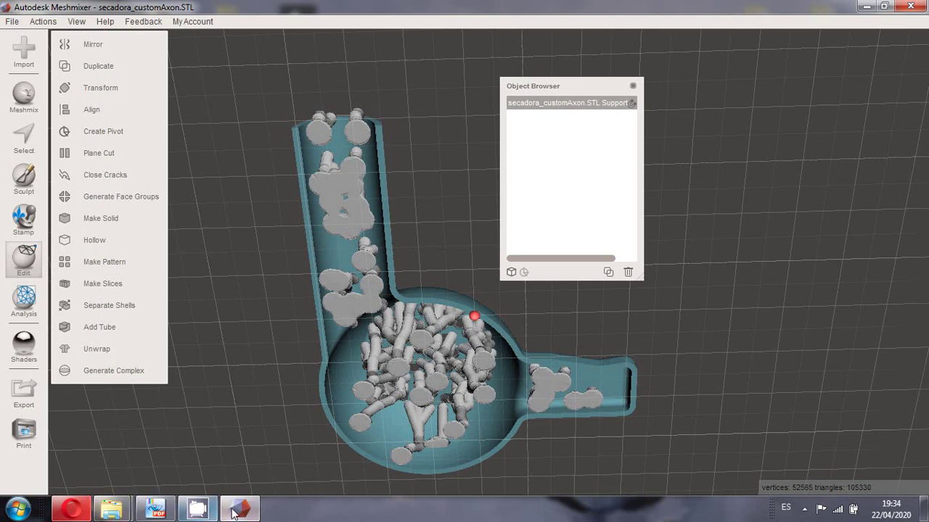
Find and launch the Axon 2 program.
{"action": "left_click", "coordinate": [17, 510]}
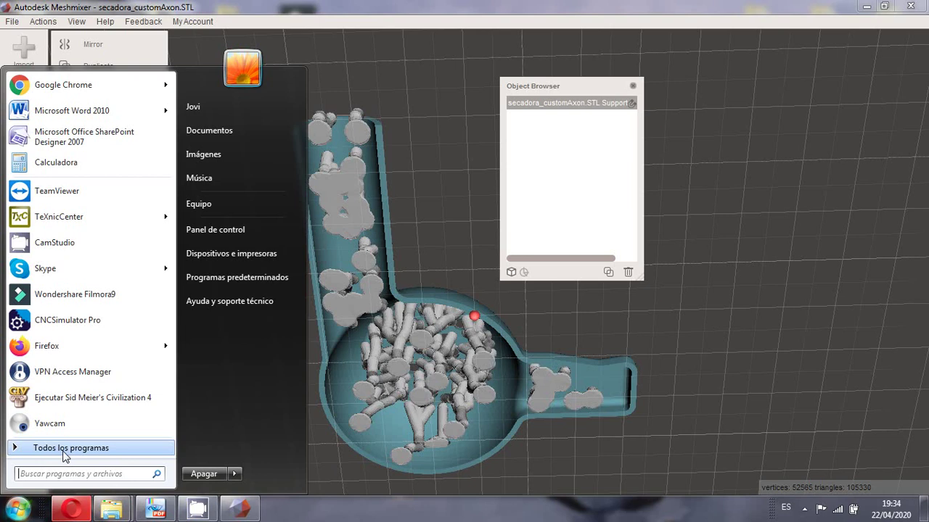
{"action": "left_click", "coordinate": [74, 473]}
{"action": "type", "text": "axon"}
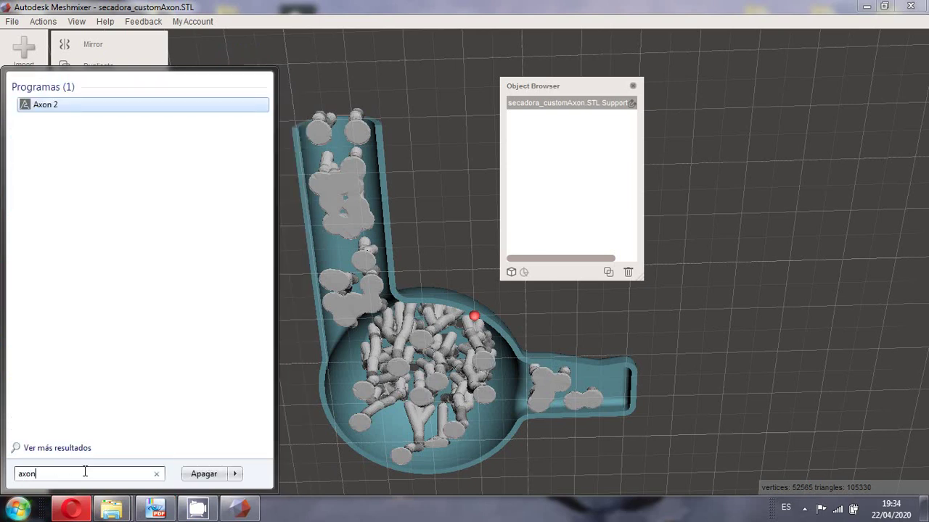
{"action": "key", "text": "Return"}
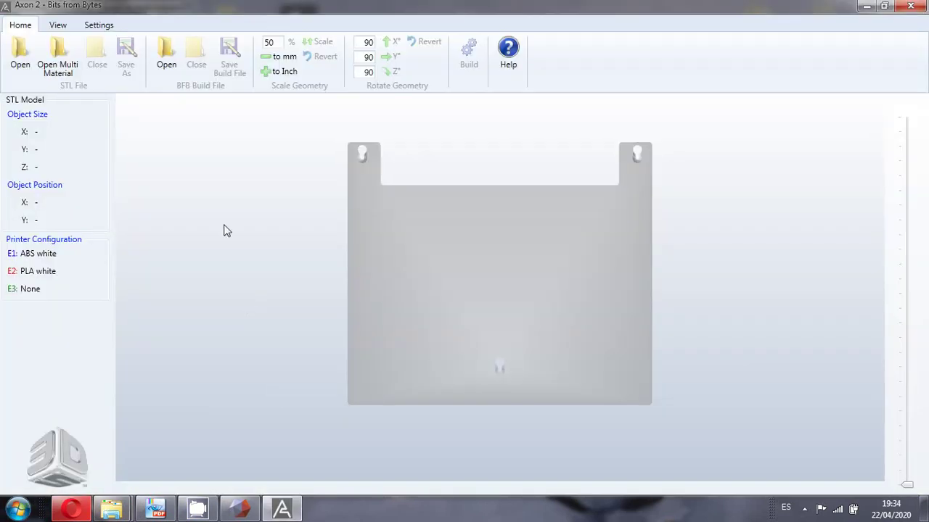
Open secadora_soportes.stl and continue with the 3D Verify fixed version of the file.
{"action": "left_click", "coordinate": [20, 54]}
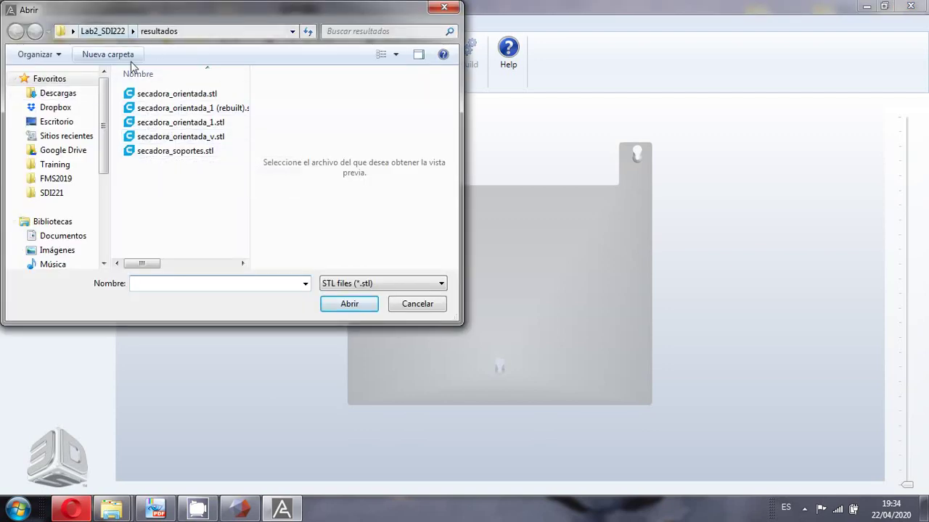
{"action": "double_click", "coordinate": [183, 153]}
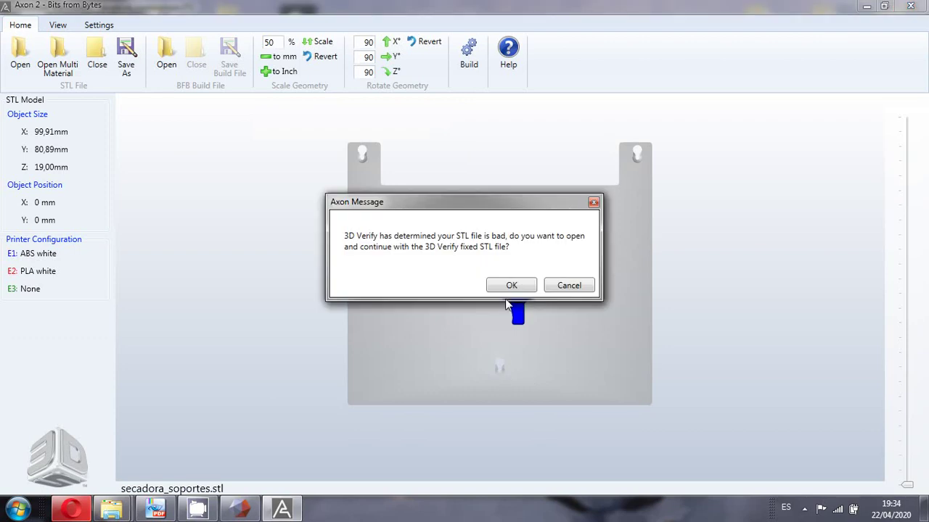
{"action": "left_click", "coordinate": [512, 286]}
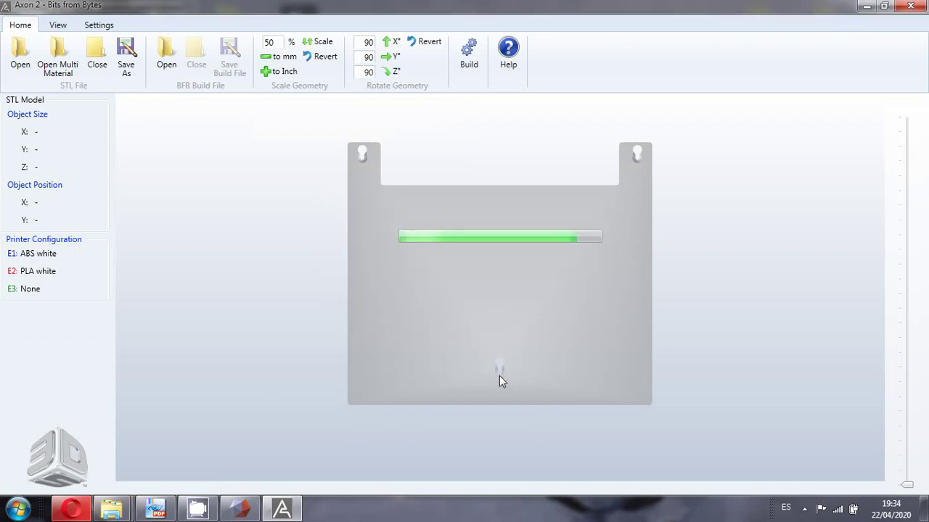
Examine the supports under the hair dryer's tube and shift the model on the platform to about X 0 mm, Y -2.1 mm.
{"action": "left_click_drag", "start_coordinate": [433, 396], "coordinate": [511, 270]}
{"action": "scroll", "coordinate": [511, 270], "scroll_direction": "up", "scroll_amount": 6}
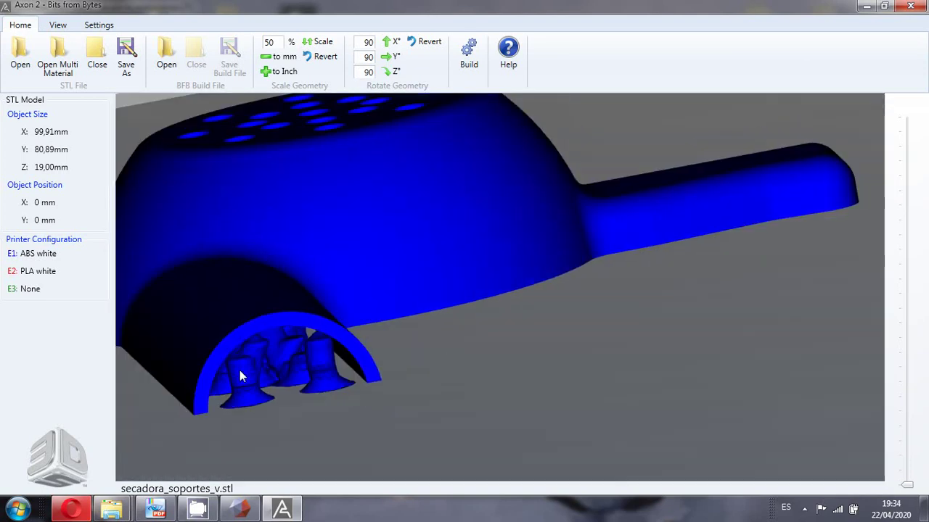
{"action": "left_click_drag", "start_coordinate": [341, 351], "coordinate": [403, 304]}
{"action": "right_click_drag", "start_coordinate": [403, 304], "coordinate": [390, 349]}
{"action": "left_click_drag", "start_coordinate": [390, 350], "coordinate": [385, 360]}
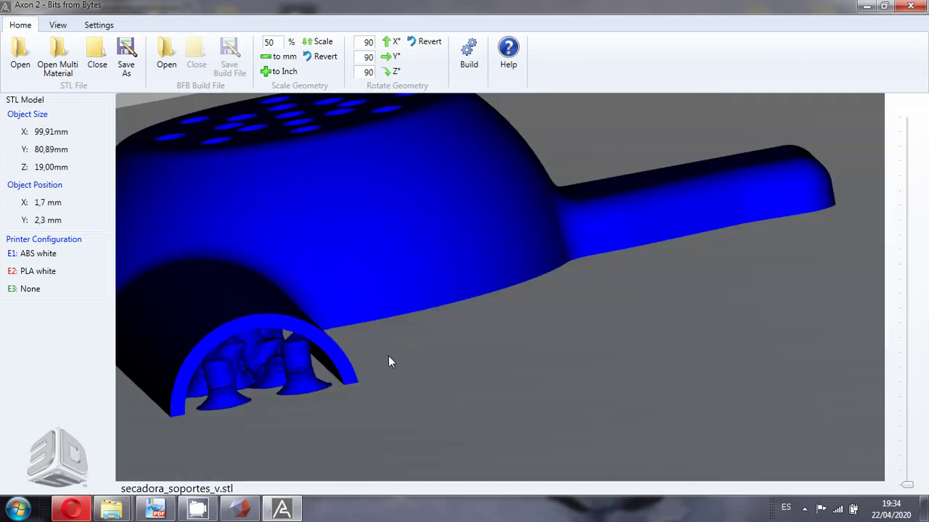
{"action": "left_click_drag", "start_coordinate": [302, 318], "coordinate": [586, 431]}
{"action": "scroll", "coordinate": [562, 396], "scroll_direction": "down", "scroll_amount": 5}
{"action": "left_click_drag", "start_coordinate": [561, 396], "coordinate": [589, 221]}
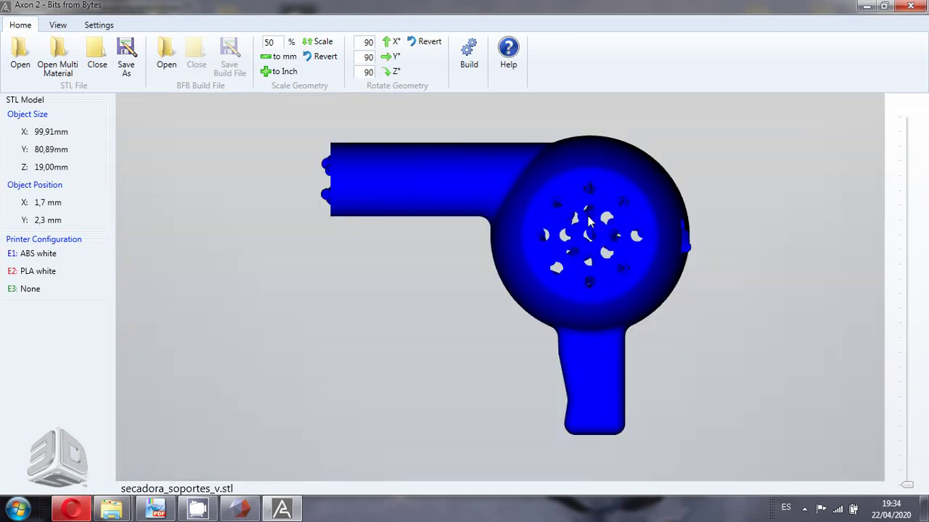
{"action": "right_click_drag", "start_coordinate": [582, 236], "coordinate": [575, 252]}
{"action": "left_click_drag", "start_coordinate": [574, 252], "coordinate": [271, 76]}
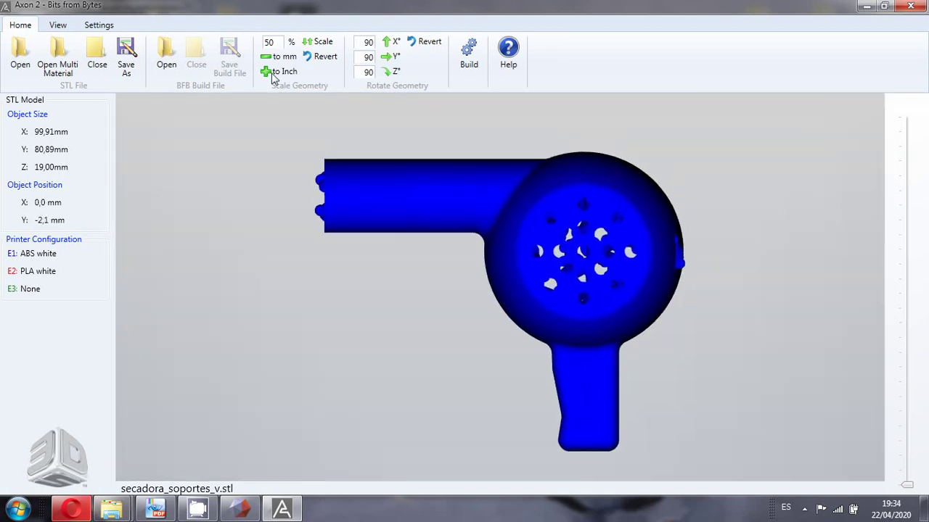
Set the support material to None in the build settings and move the dialog clear of the model.
{"action": "left_click", "coordinate": [468, 56]}
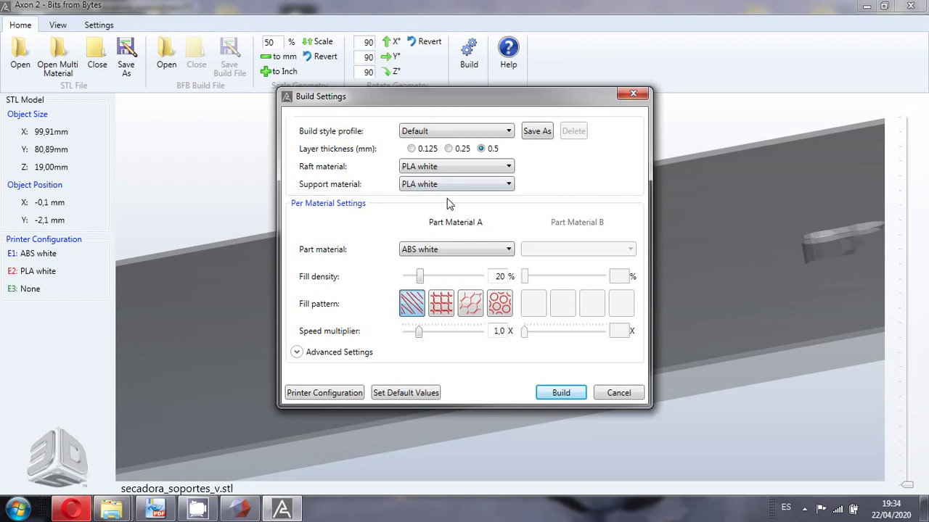
{"action": "left_click", "coordinate": [425, 185]}
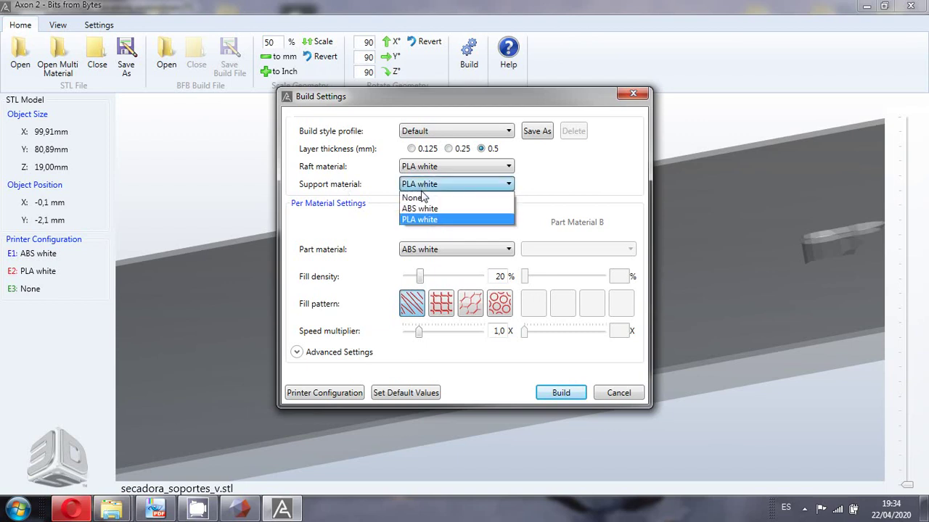
{"action": "left_click", "coordinate": [423, 197]}
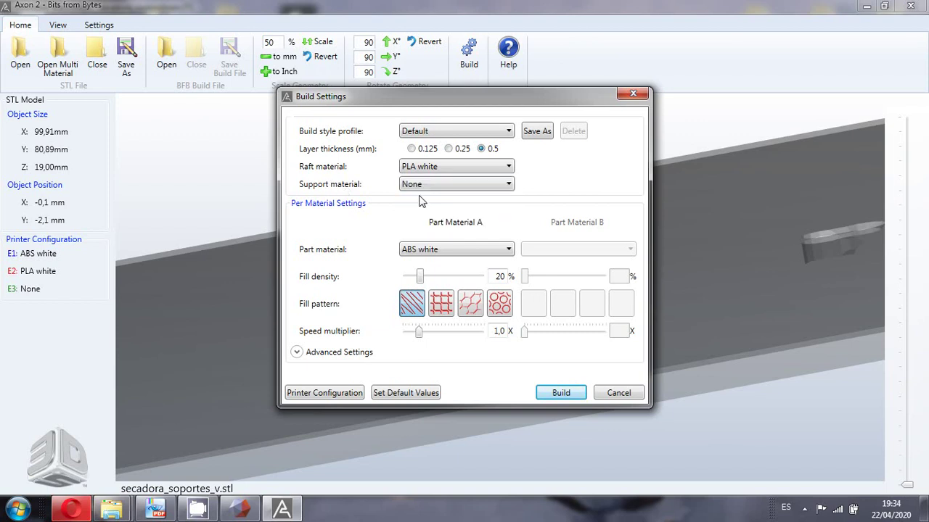
{"action": "left_click_drag", "start_coordinate": [479, 98], "coordinate": [203, 99]}
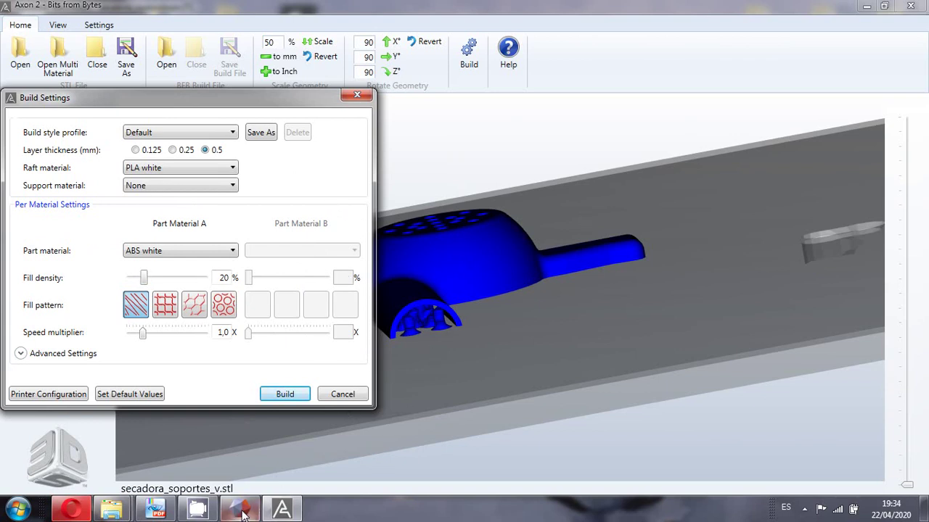
Switch to the lab guide in PDF-XChange Viewer and read the cost and build time comparison in Figure 2.15.
{"action": "left_click", "coordinate": [169, 511]}
{"action": "scroll", "coordinate": [536, 374], "scroll_direction": "down", "scroll_amount": 3}
{"action": "scroll", "coordinate": [536, 374], "scroll_direction": "up", "scroll_amount": 3}
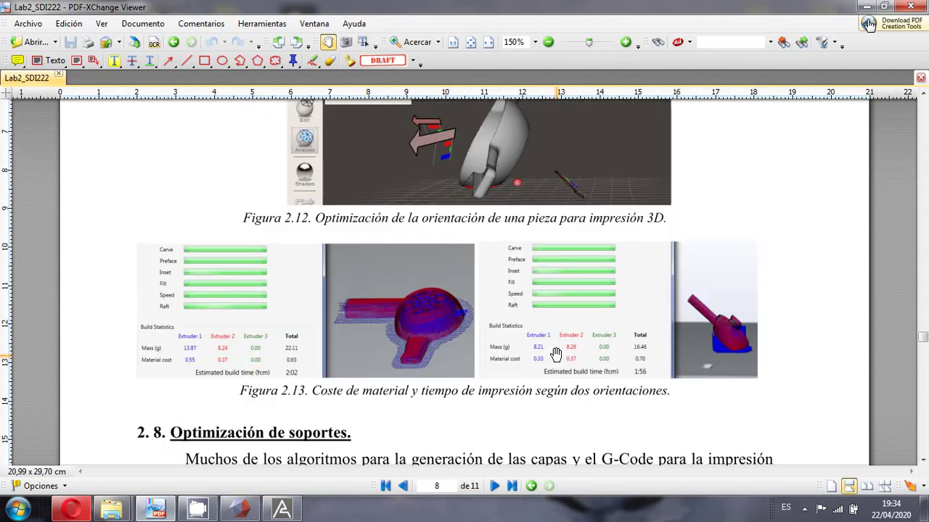
{"action": "scroll", "coordinate": [536, 374], "scroll_direction": "down", "scroll_amount": 3}
{"action": "scroll", "coordinate": [558, 351], "scroll_direction": "down", "scroll_amount": 10}
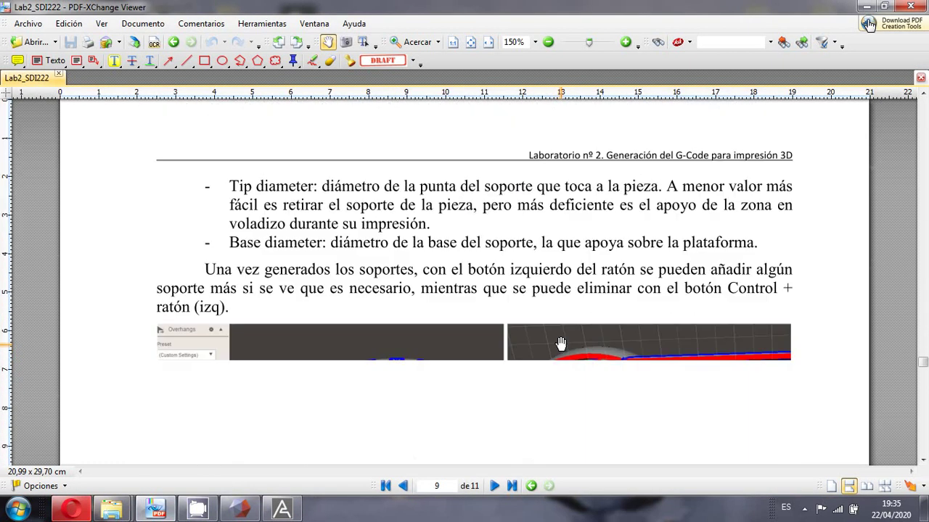
{"action": "scroll", "coordinate": [561, 344], "scroll_direction": "down", "scroll_amount": 10}
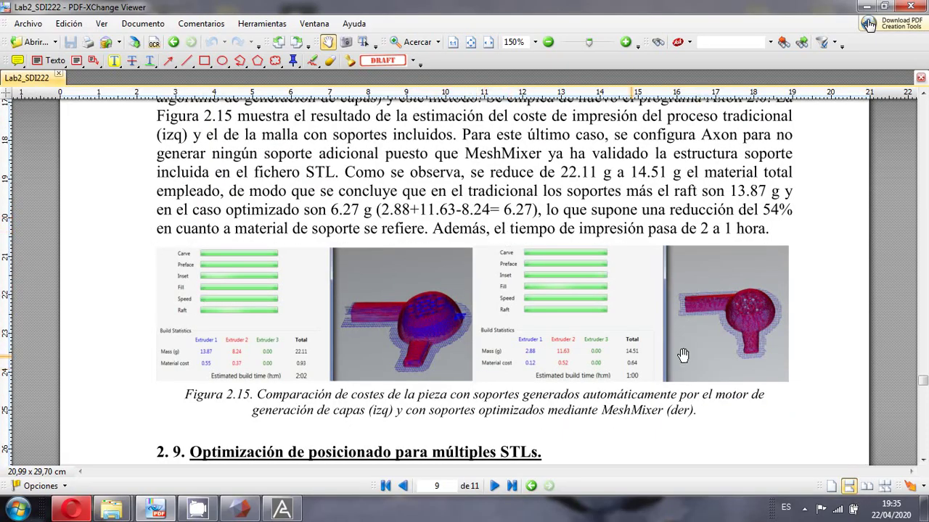
{"action": "scroll", "coordinate": [548, 362], "scroll_direction": "up", "scroll_amount": 2, "text": "ctrl"}
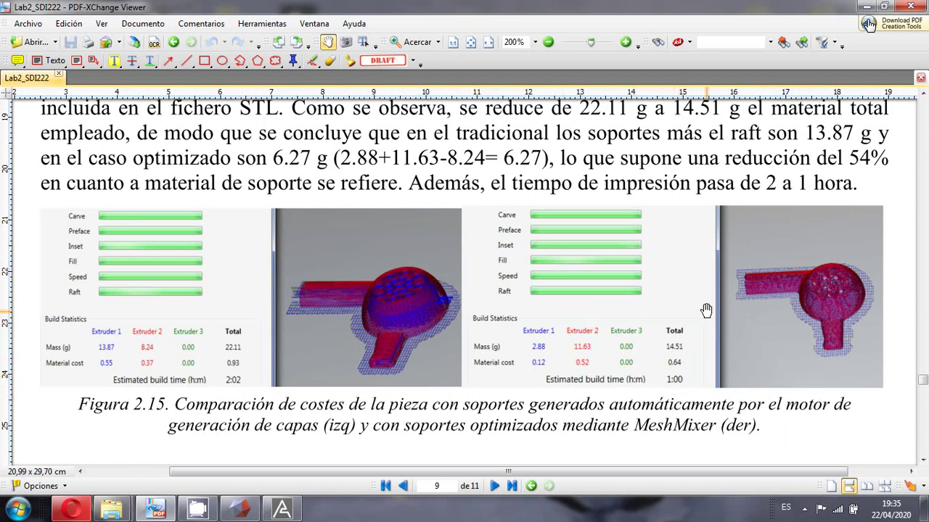
{"action": "scroll", "coordinate": [684, 317], "scroll_direction": "down", "scroll_amount": 1, "text": "ctrl"}
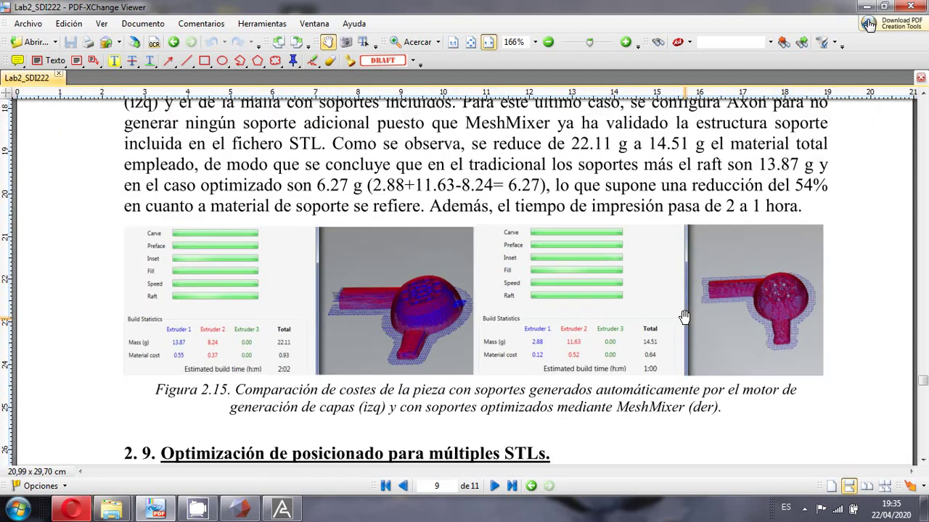
Read section 2.9 of the lab guide on optimizing the placement of multiple STLs.
{"action": "scroll", "coordinate": [657, 340], "scroll_direction": "down", "scroll_amount": 1}
{"action": "scroll", "coordinate": [657, 340], "scroll_direction": "down", "scroll_amount": 5}
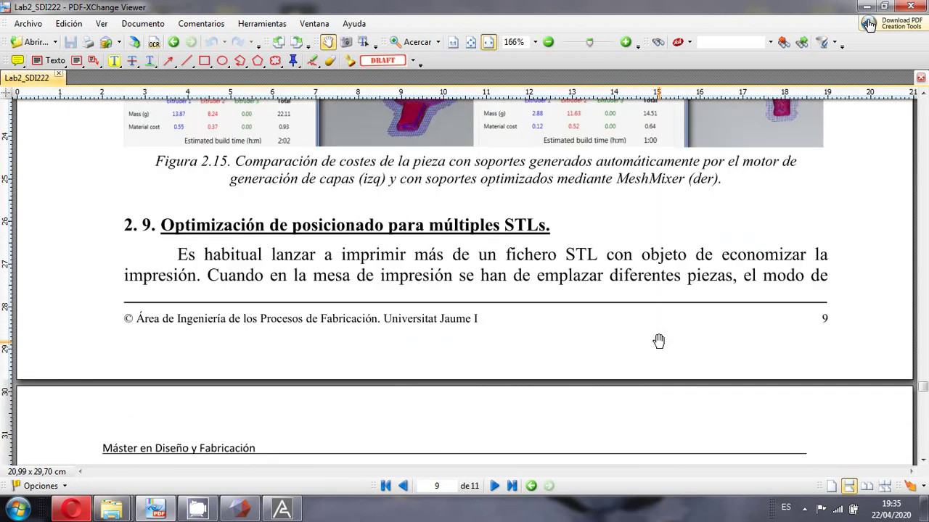
{"action": "scroll", "coordinate": [659, 342], "scroll_direction": "up", "scroll_amount": 3}
{"action": "scroll", "coordinate": [659, 341], "scroll_direction": "down", "scroll_amount": 5}
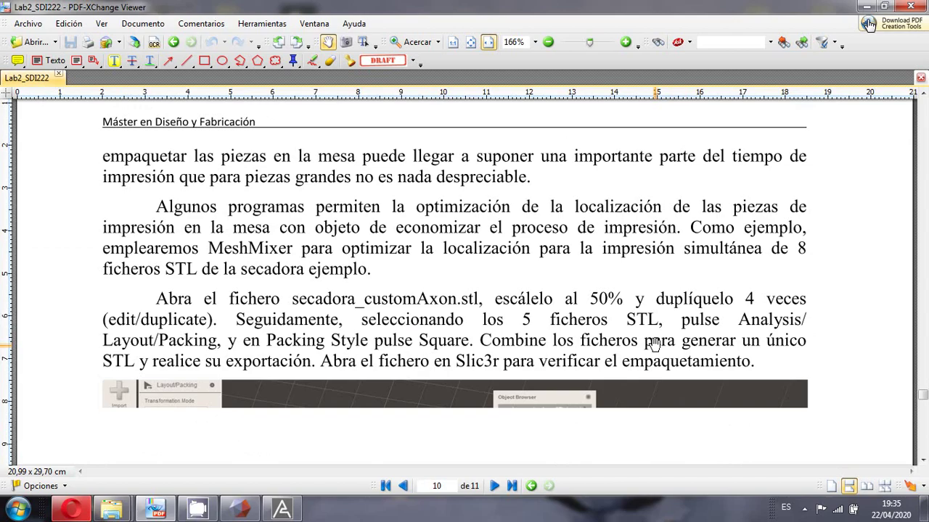
{"action": "scroll", "coordinate": [653, 346], "scroll_direction": "up", "scroll_amount": 3}
{"action": "scroll", "coordinate": [653, 346], "scroll_direction": "down", "scroll_amount": 1, "text": "ctrl"}
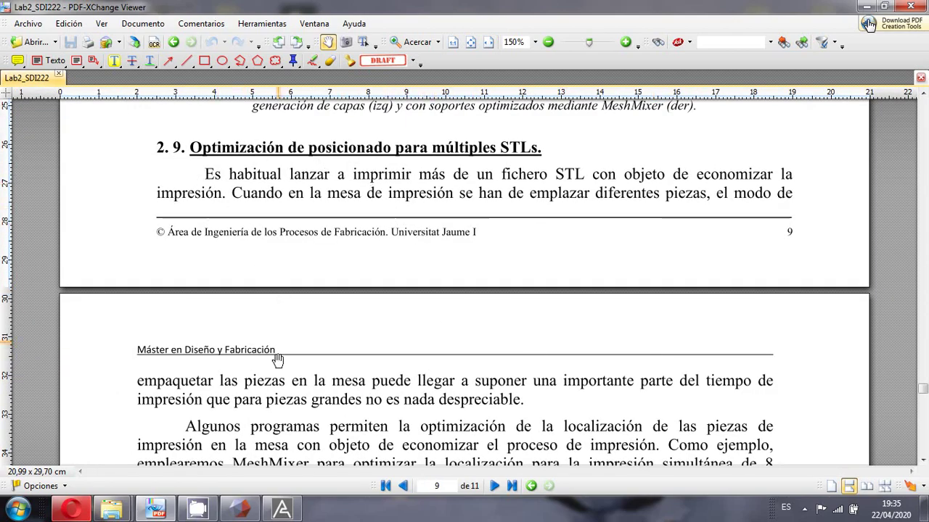
Switch to Axon 2, dismiss the build settings without building, and close the program.
{"action": "left_click", "coordinate": [284, 509]}
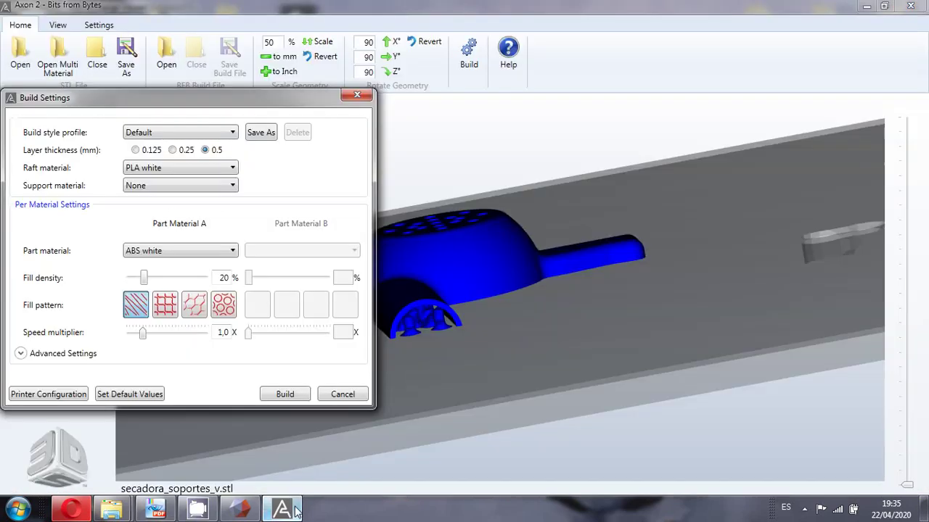
{"action": "left_click", "coordinate": [357, 95]}
{"action": "left_click", "coordinate": [912, 7]}
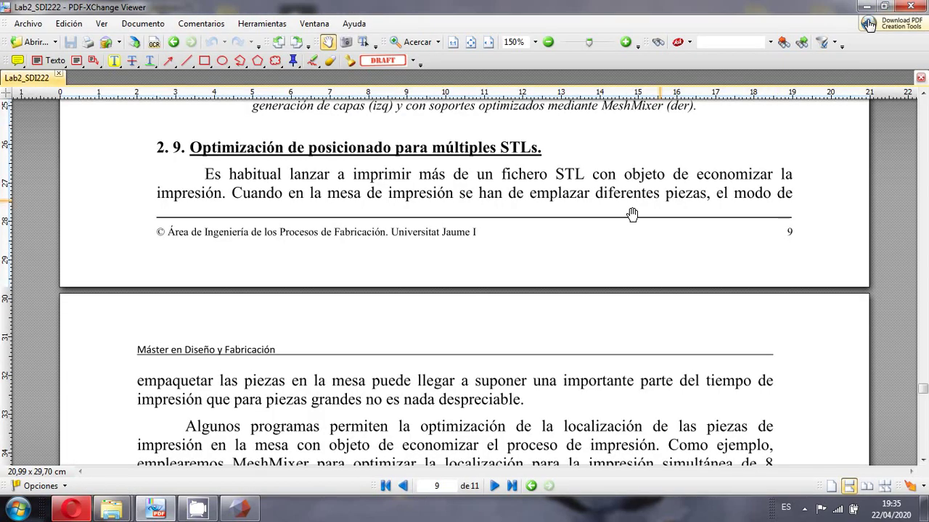
Switch to Meshmixer, replace the current mesh with secadora_customAxon.STL, and move the Object Browser clear of the model.
{"action": "left_click", "coordinate": [239, 509]}
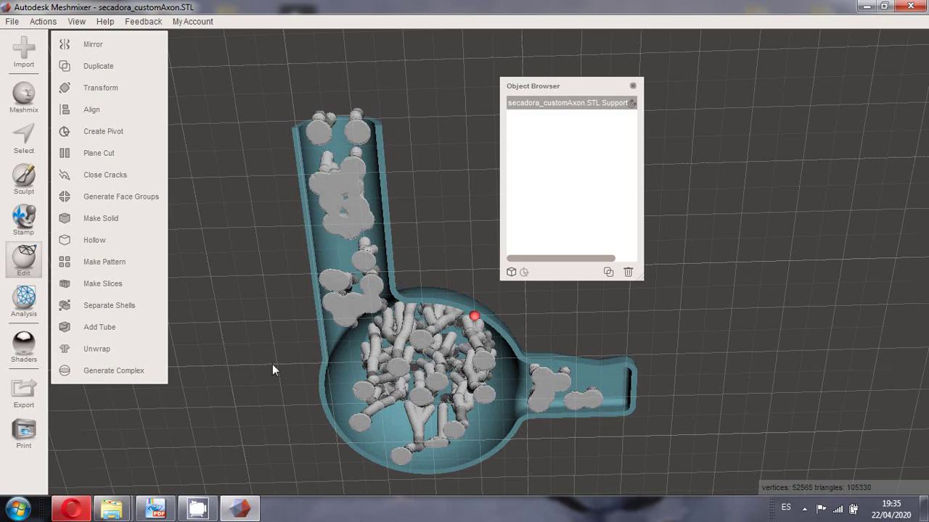
{"action": "left_click", "coordinate": [24, 51]}
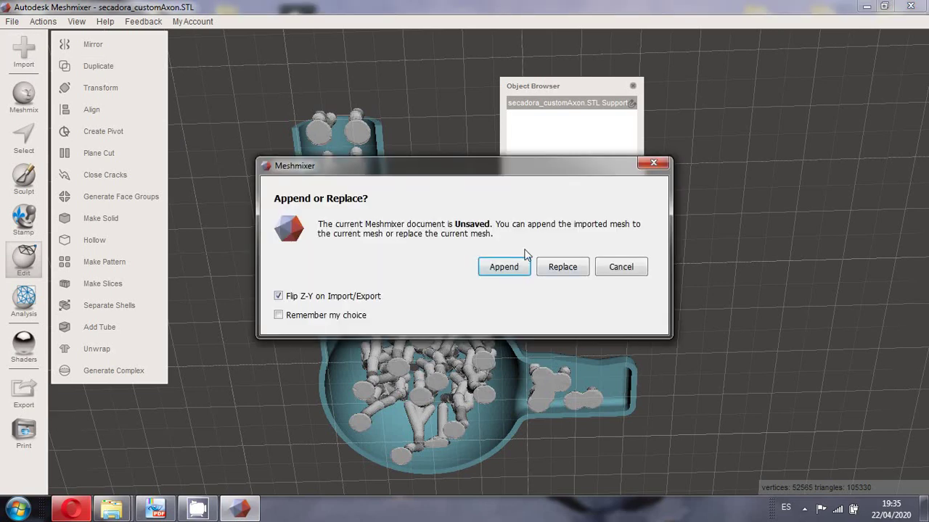
{"action": "left_click", "coordinate": [569, 272]}
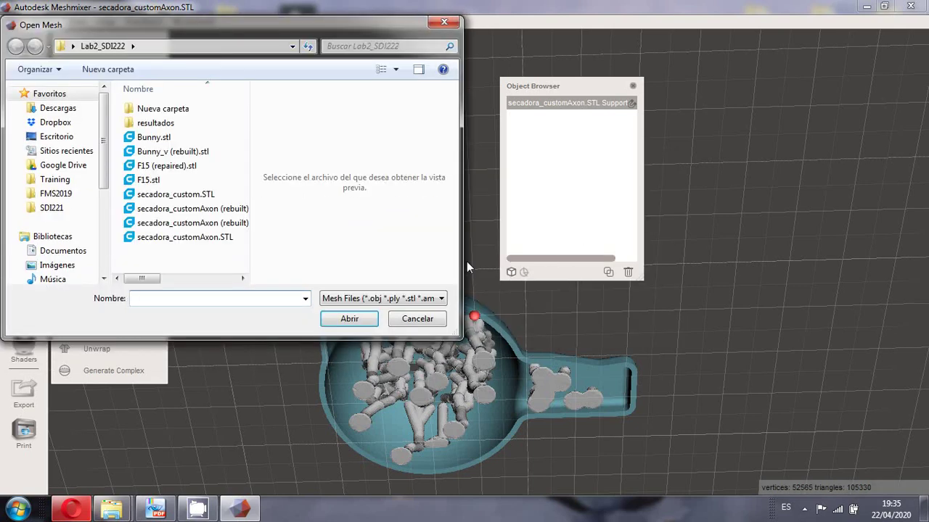
{"action": "left_click", "coordinate": [187, 238]}
{"action": "left_click", "coordinate": [349, 320]}
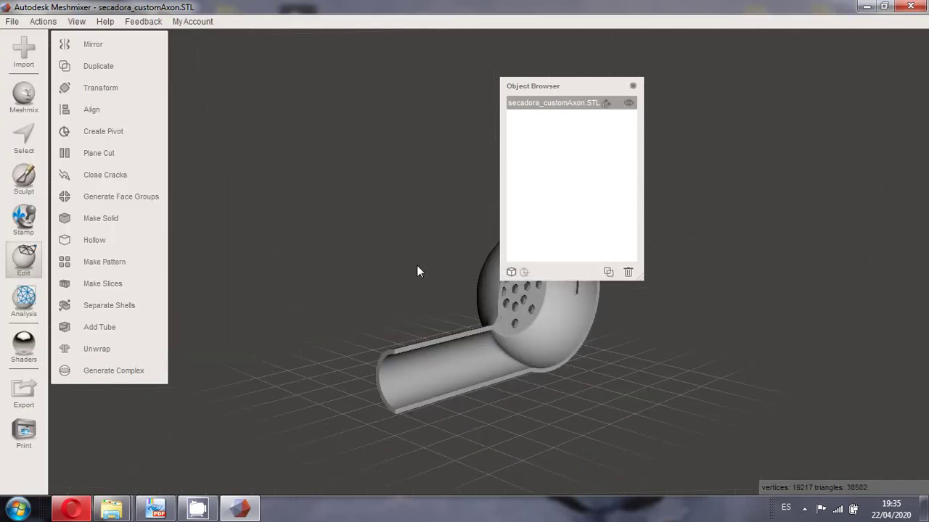
{"action": "left_click_drag", "start_coordinate": [566, 88], "coordinate": [880, 69]}
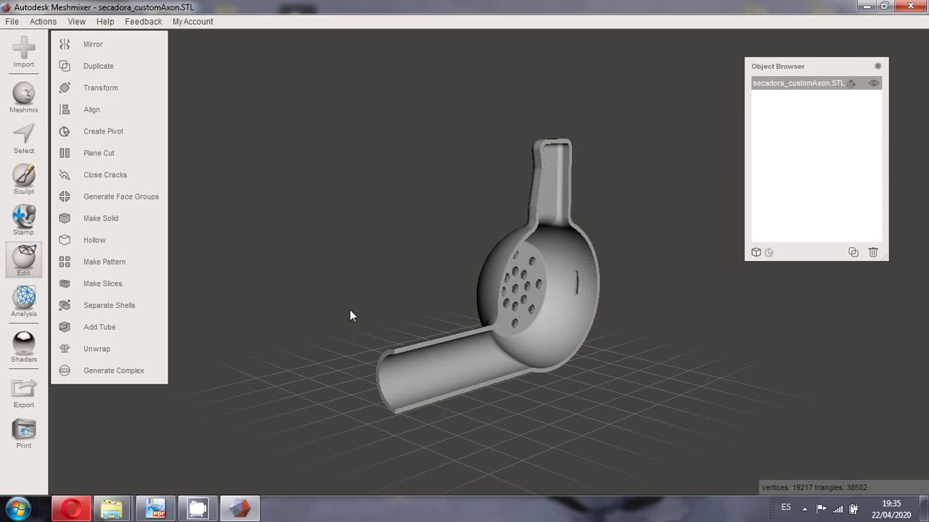
Transform the hair dryer with a uniform scale of 0.5 and a 90-degree rotation about X.
{"action": "middle_click_drag", "start_coordinate": [271, 199], "coordinate": [231, 171]}
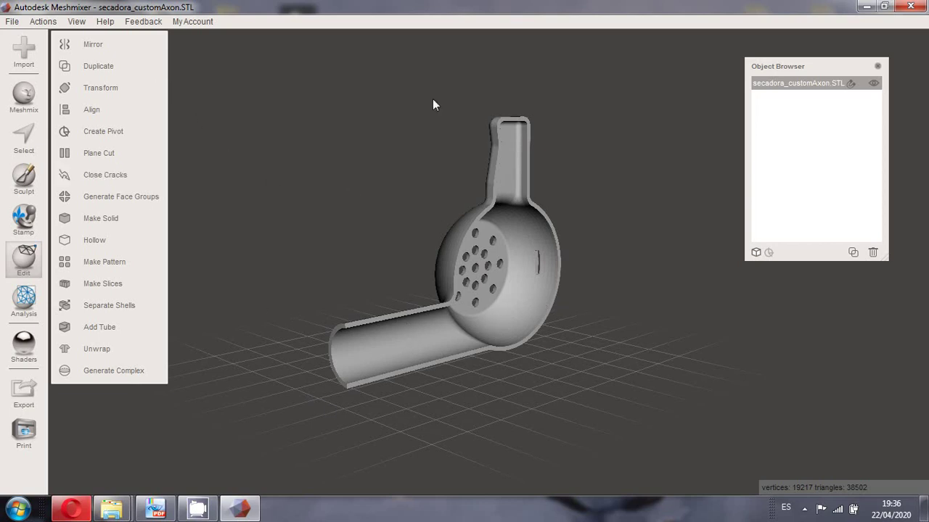
{"action": "left_click", "coordinate": [98, 88]}
{"action": "left_click", "coordinate": [137, 193]}
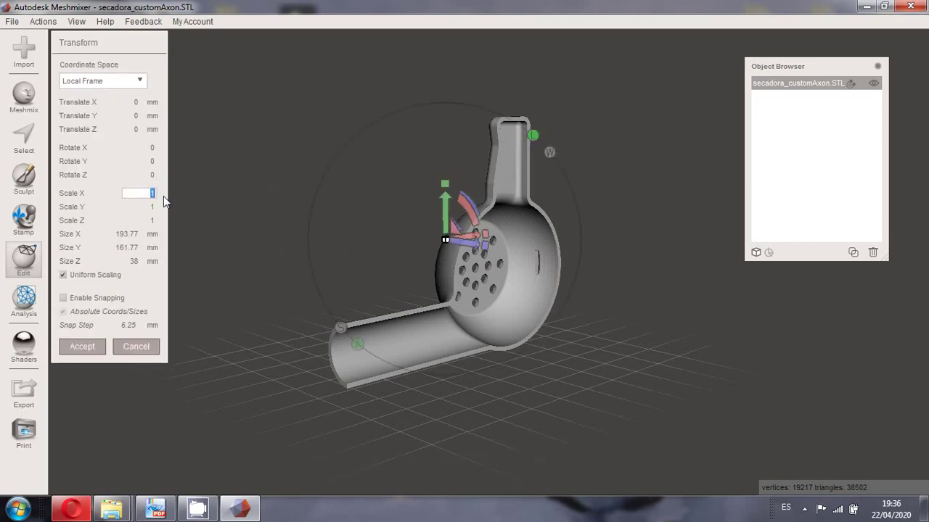
{"action": "type", "text": "0.5"}
{"action": "key", "text": "Tab"}
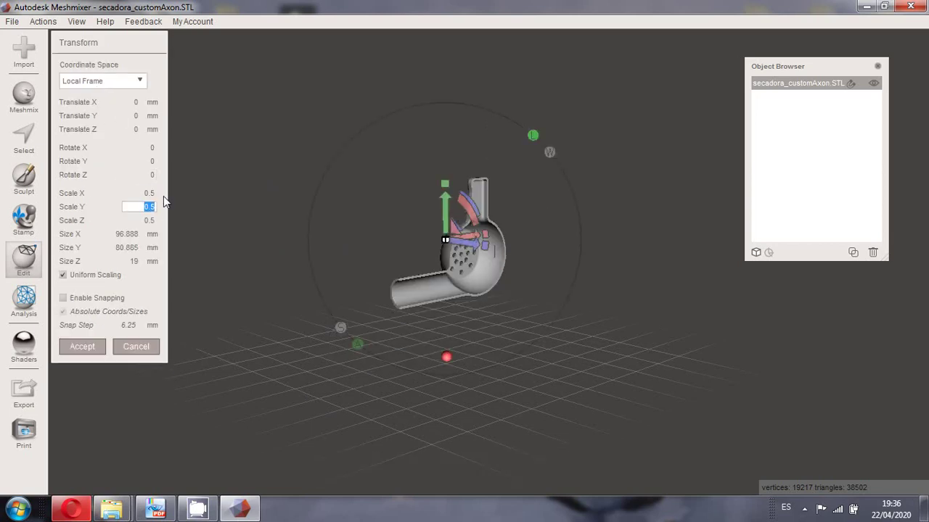
{"action": "left_click", "coordinate": [141, 148]}
{"action": "type", "text": "90"}
{"action": "key", "text": "Tab"}
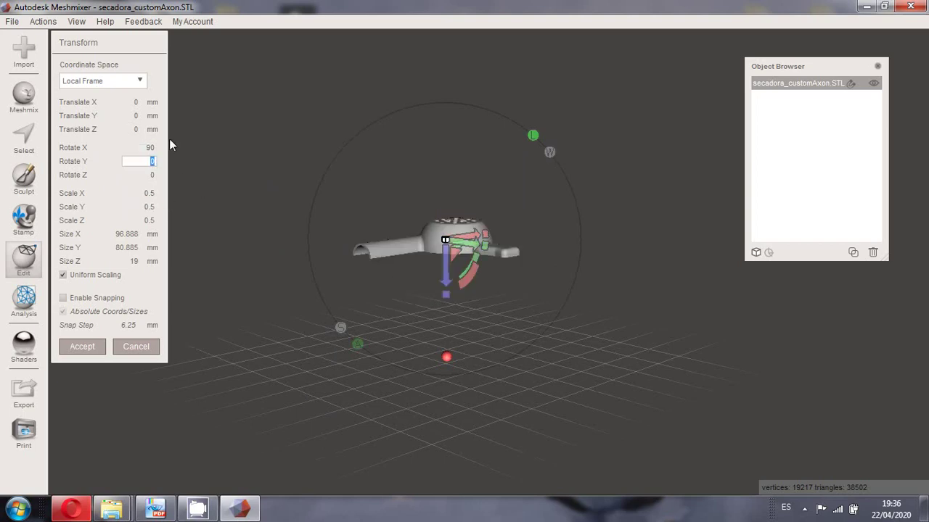
{"action": "left_click", "coordinate": [82, 346]}
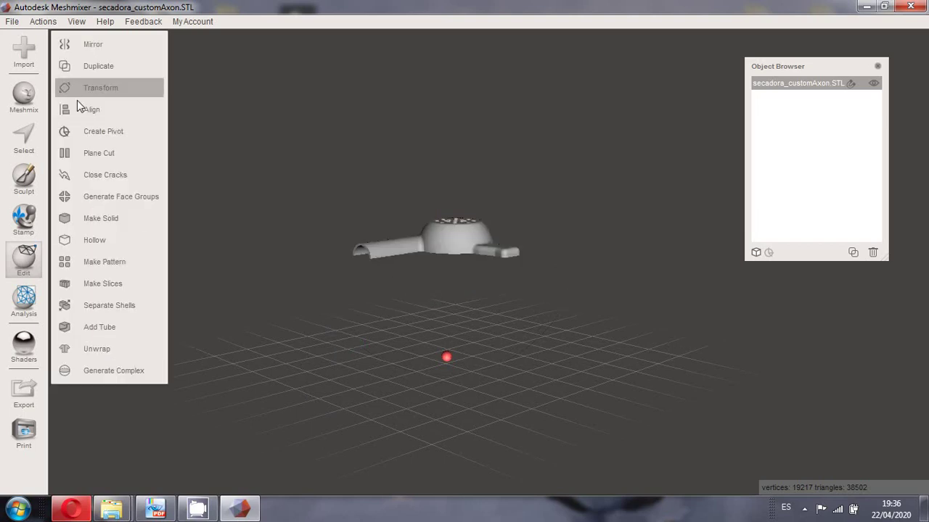
Align the hair dryer's base point to the ground plane using Translate Only.
{"action": "left_click", "coordinate": [95, 110]}
{"action": "left_click", "coordinate": [82, 157]}
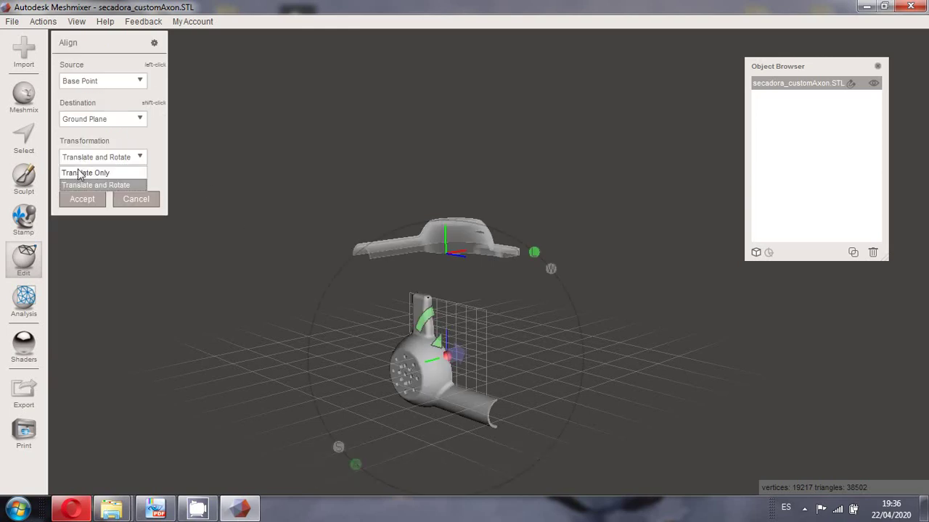
{"action": "left_click", "coordinate": [77, 172]}
{"action": "left_click", "coordinate": [82, 201]}
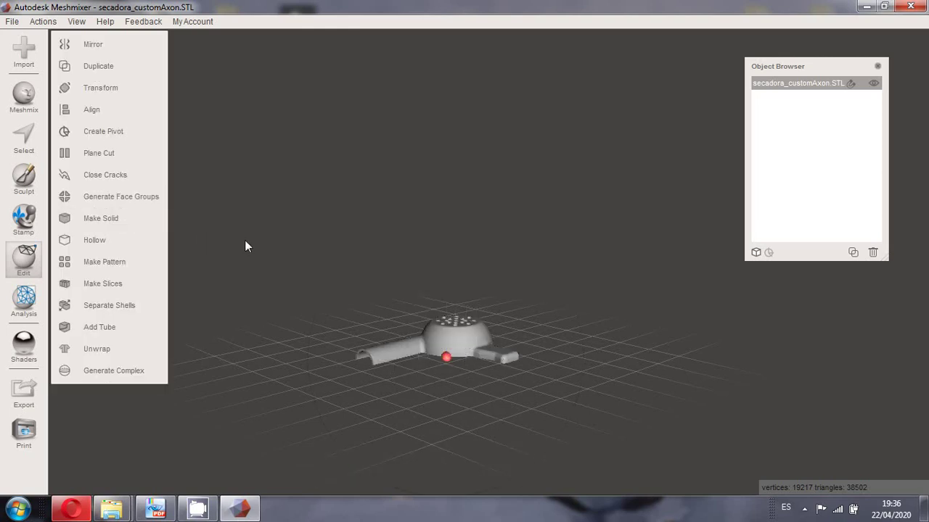
Duplicate the hair dryer four times to have five objects for the layout.
{"action": "right_click_drag", "start_coordinate": [244, 240], "coordinate": [489, 239]}
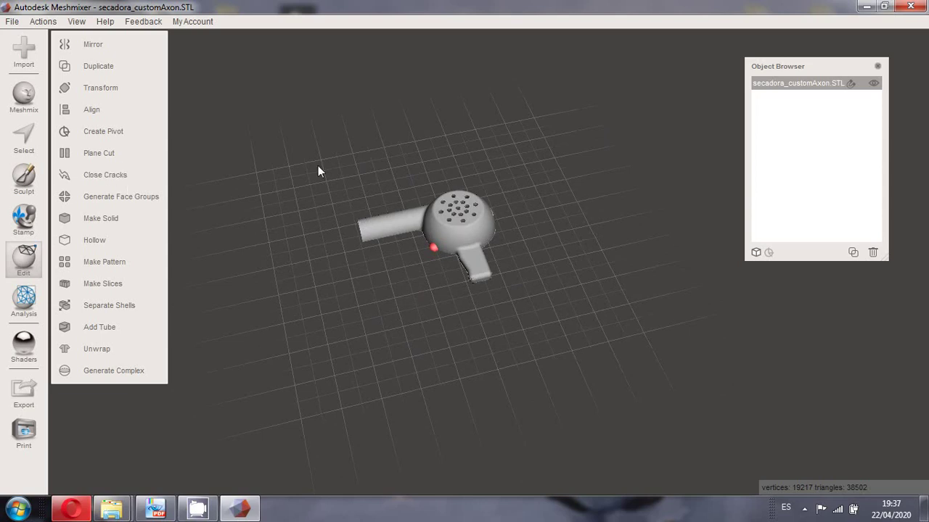
{"action": "left_click", "coordinate": [87, 67]}
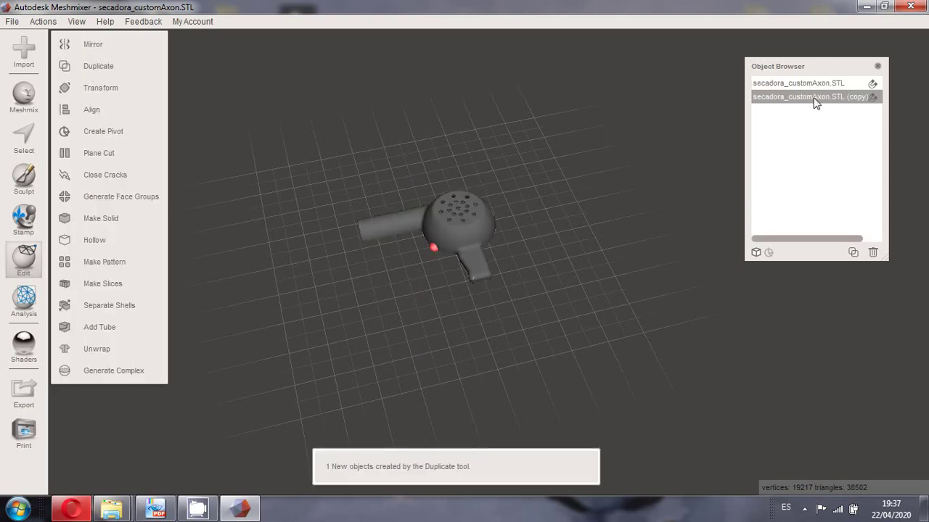
{"action": "left_click", "coordinate": [814, 83]}
{"action": "left_click", "coordinate": [814, 97]}
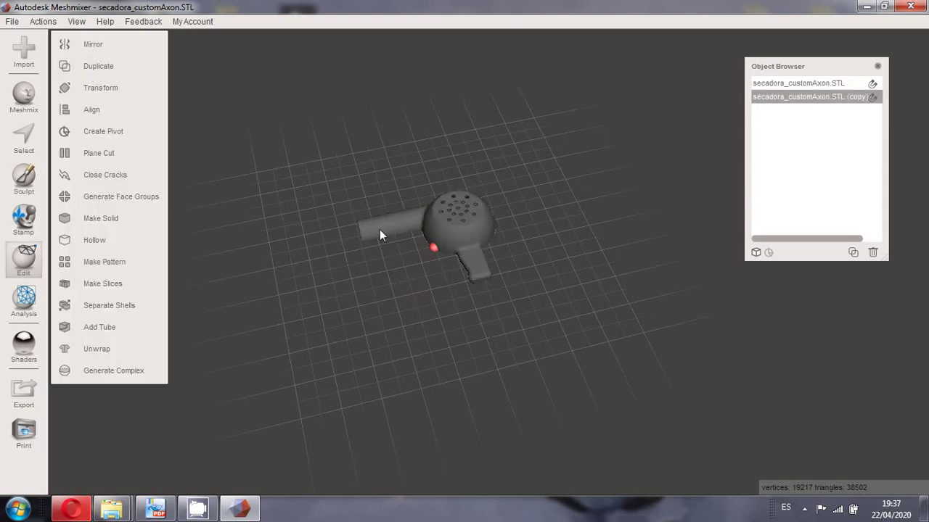
{"action": "left_click", "coordinate": [773, 84]}
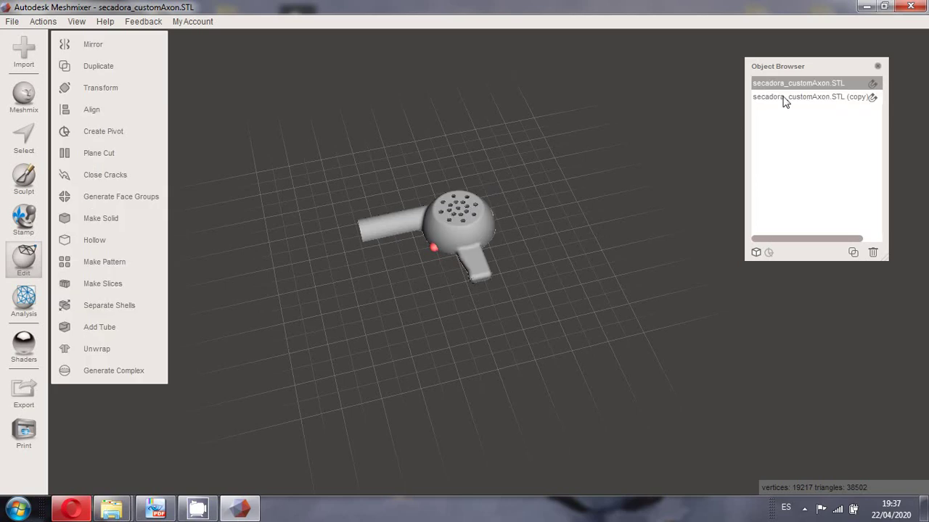
{"action": "left_click", "coordinate": [102, 67]}
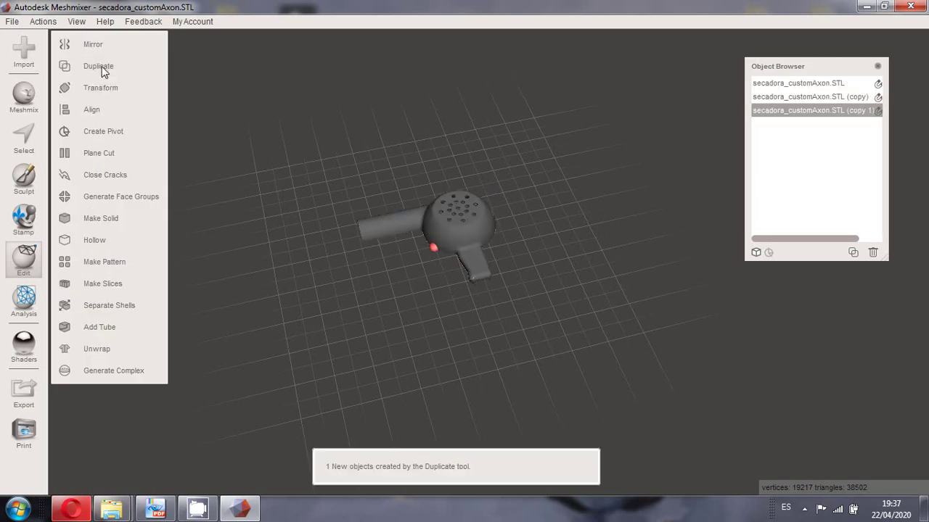
{"action": "left_click", "coordinate": [102, 70]}
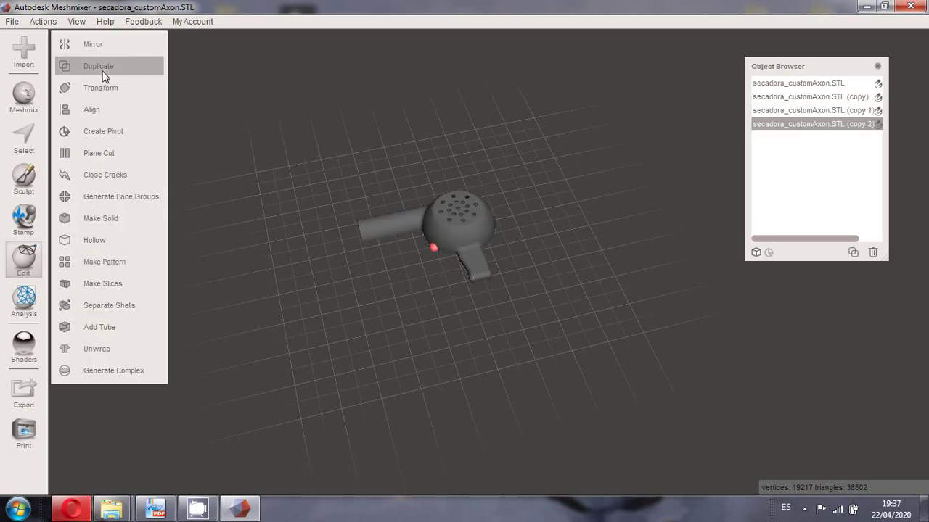
{"action": "left_click", "coordinate": [103, 72]}
Pack all five hair dryers with Layout/Packing, using 2D Move & Rotate, Fastest quality, Centered origin, Circular style and a 1 mm border.
{"action": "left_click", "coordinate": [820, 85]}
{"action": "left_click", "coordinate": [818, 112]}
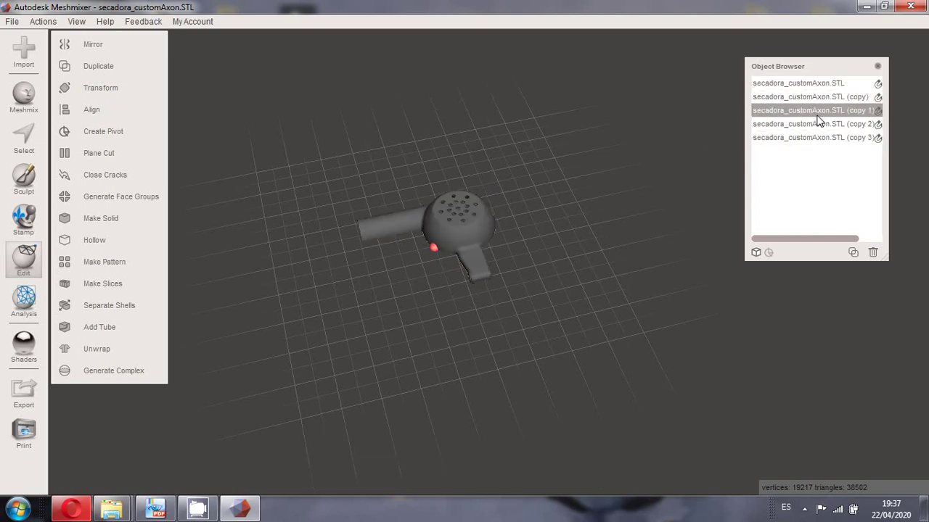
{"action": "left_click", "coordinate": [819, 138]}
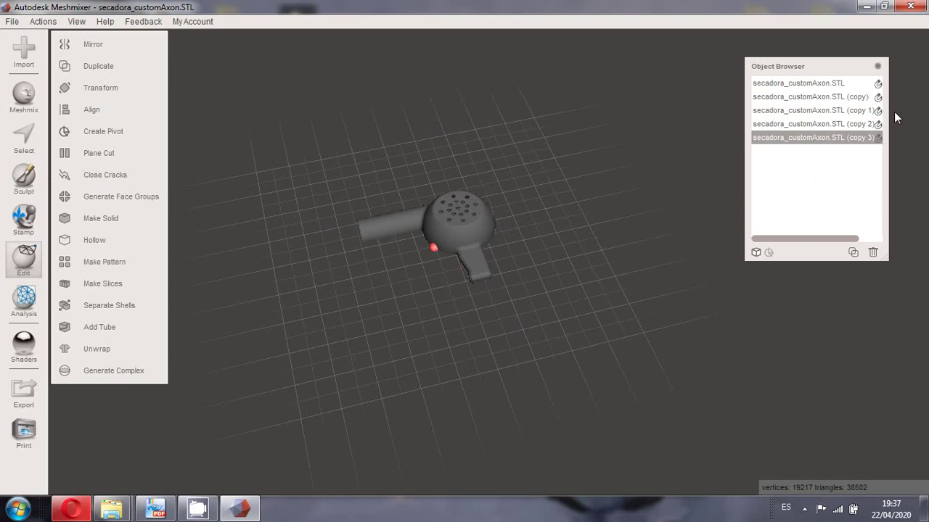
{"action": "left_click", "coordinate": [819, 86], "text": "shift"}
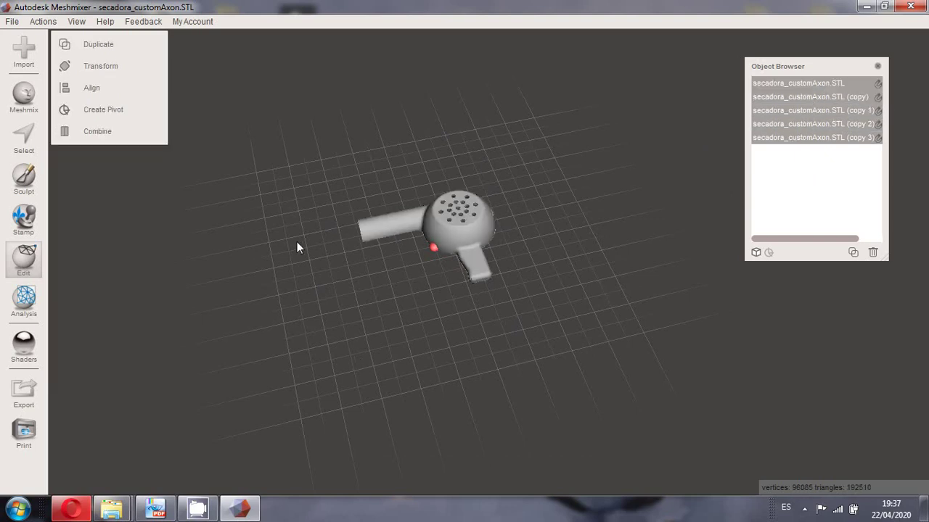
{"action": "left_click", "coordinate": [27, 296]}
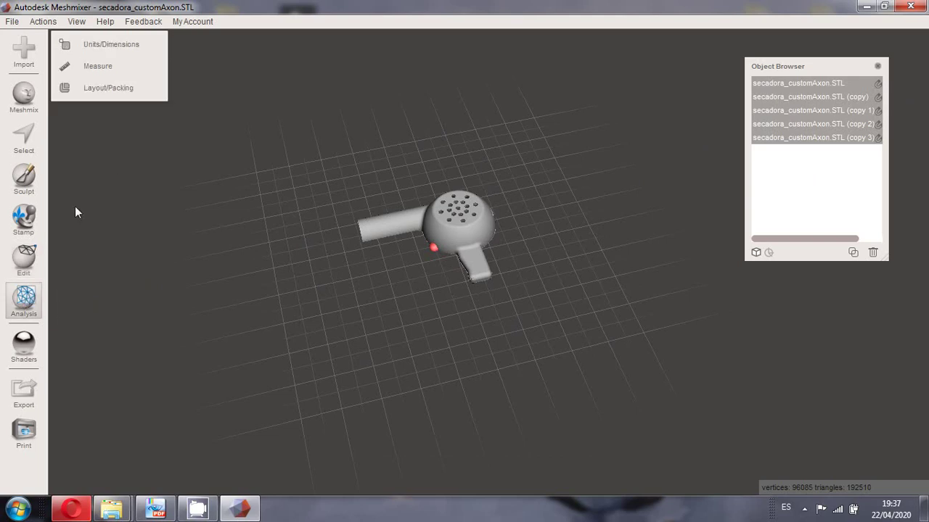
{"action": "left_click", "coordinate": [125, 90]}
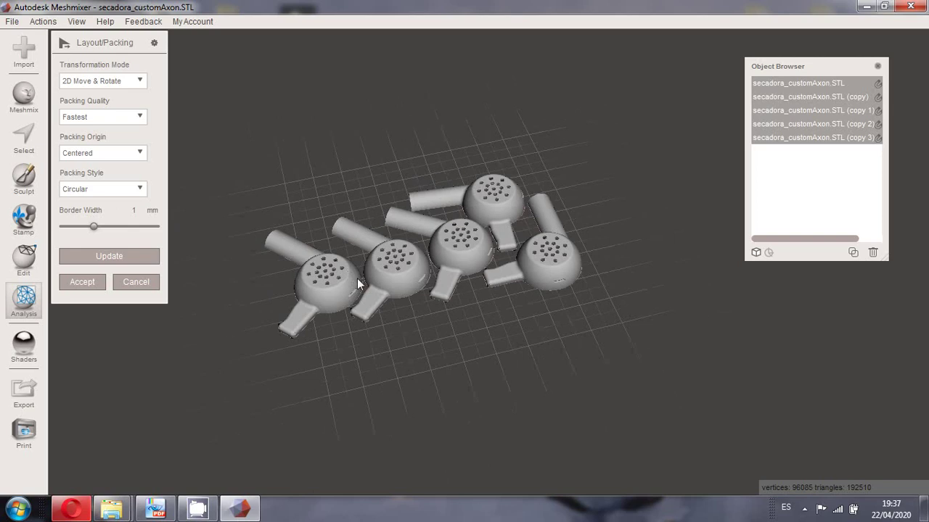
{"action": "scroll", "coordinate": [357, 278], "scroll_direction": "up", "scroll_amount": 3}
{"action": "scroll", "coordinate": [368, 266], "scroll_direction": "up", "scroll_amount": 2}
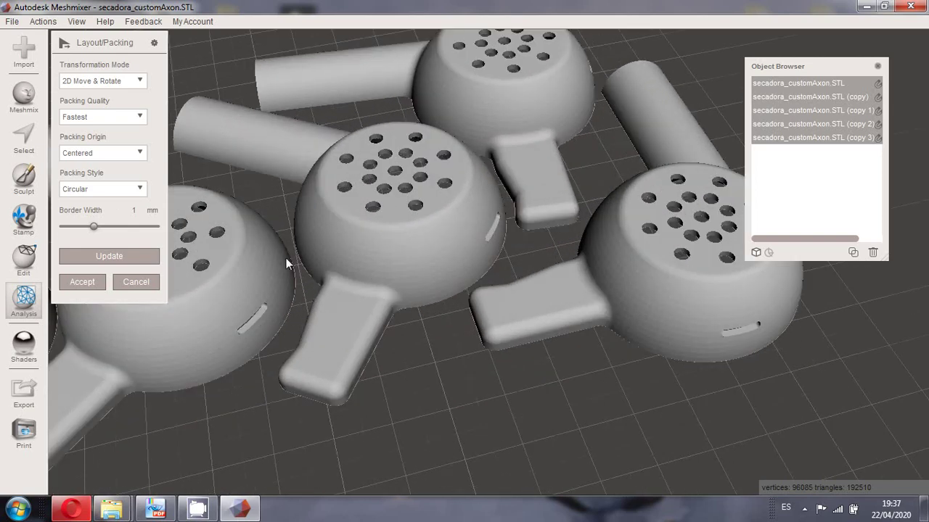
{"action": "scroll", "coordinate": [297, 261], "scroll_direction": "down", "scroll_amount": 4}
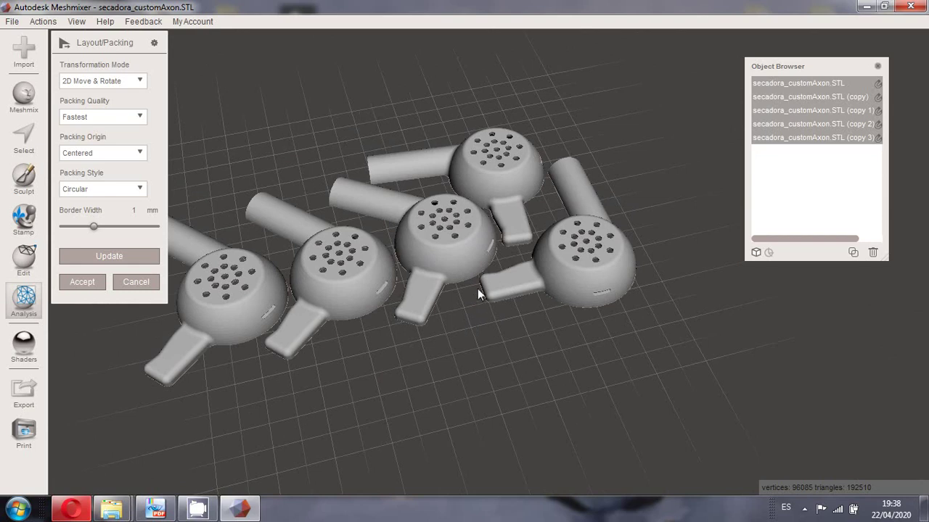
{"action": "left_click", "coordinate": [83, 283]}
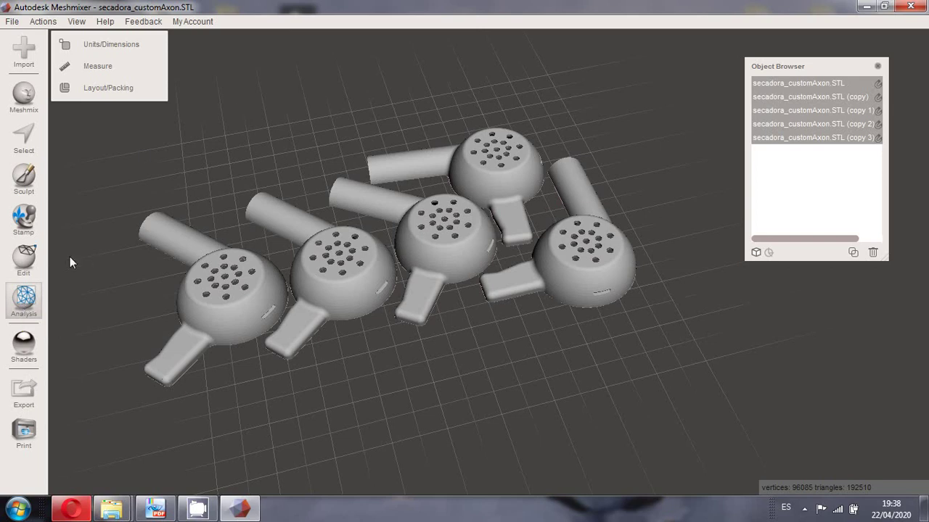
Combine the five packed hair dryers into a single mesh and dismiss the disk space notification.
{"action": "left_click", "coordinate": [30, 269]}
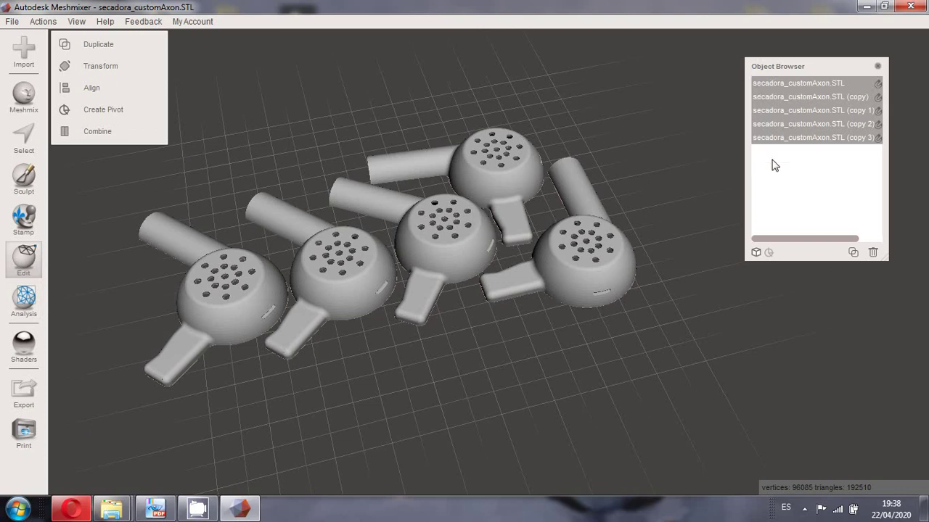
{"action": "left_click", "coordinate": [98, 132]}
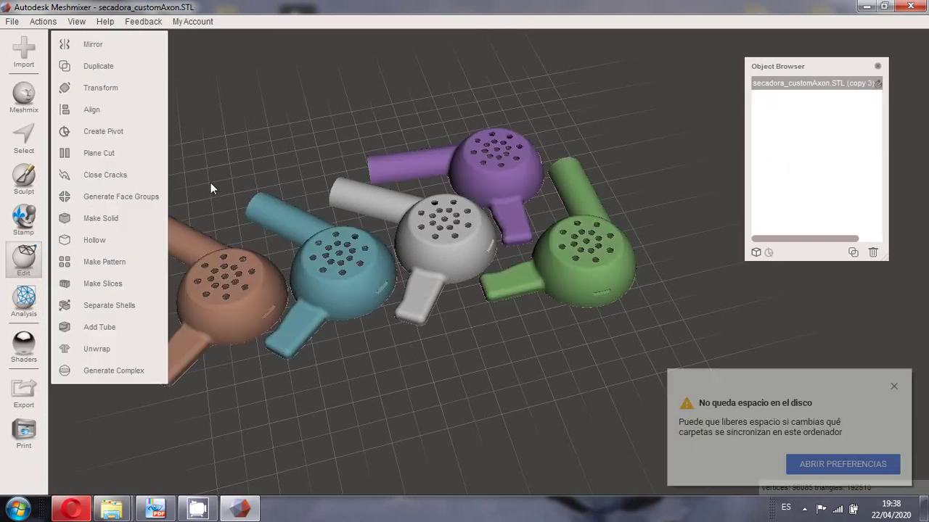
{"action": "left_click", "coordinate": [896, 386]}
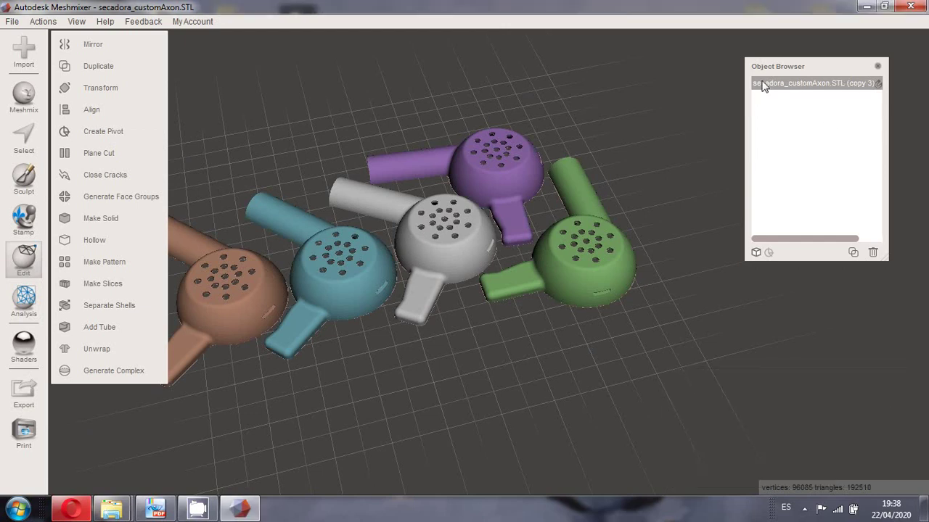
Export the combined mesh to the resultados folder as secadora_copias in STL Binary Format.
{"action": "left_click", "coordinate": [24, 396]}
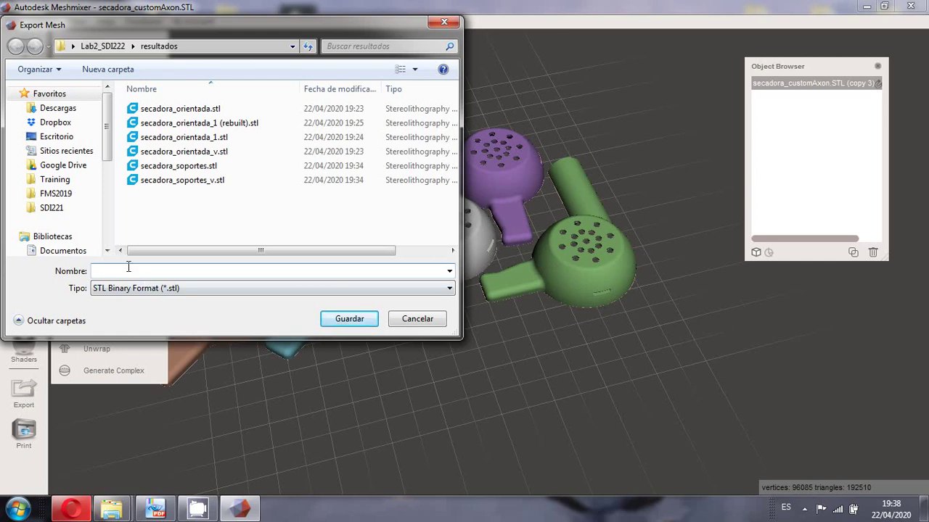
{"action": "type", "text": "secadora"}
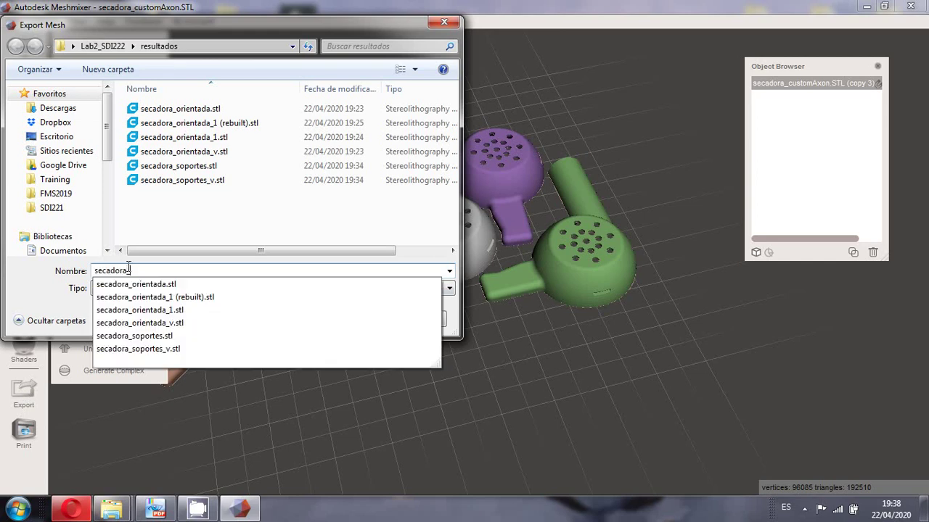
{"action": "type", "text": "_copias"}
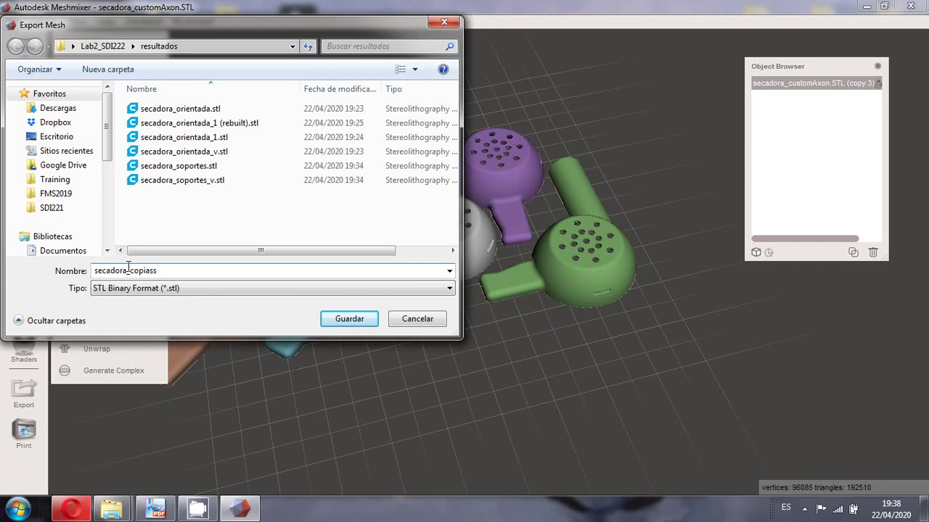
{"action": "key", "text": "Return"}
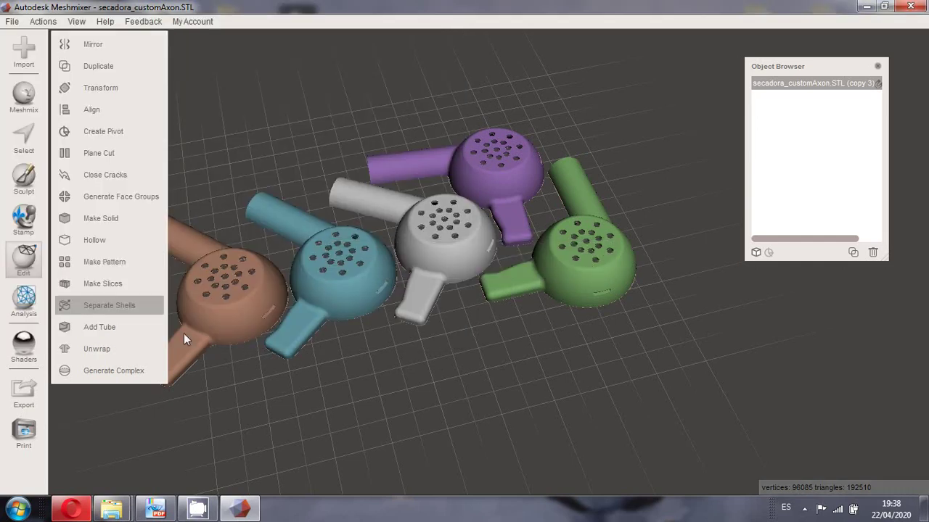
Launch Axon 2 and open secadora_copias.stl from the resultados folder.
{"action": "left_click", "coordinate": [19, 509]}
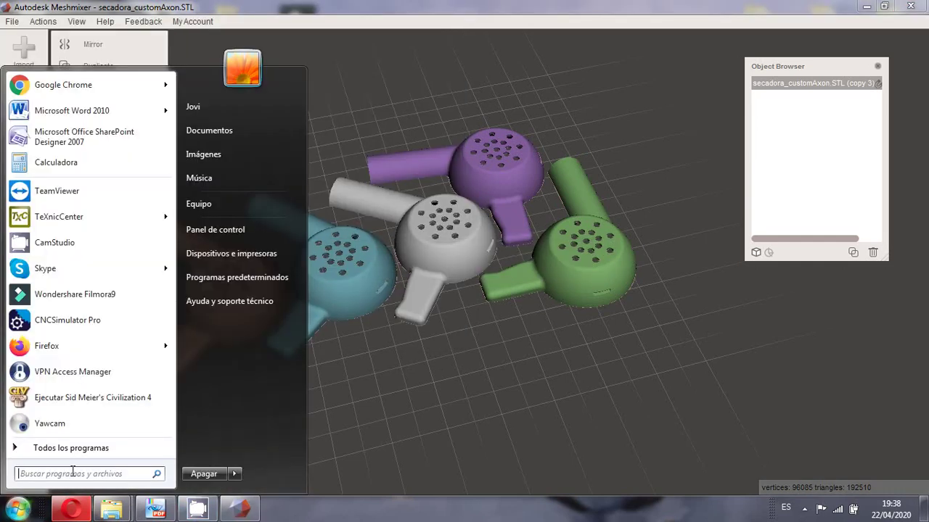
{"action": "type", "text": "axon"}
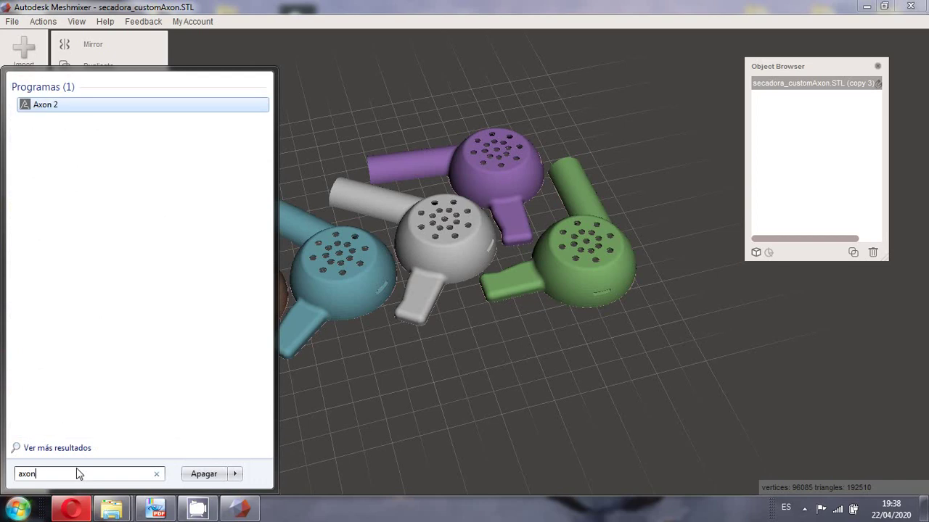
{"action": "key", "text": "Return"}
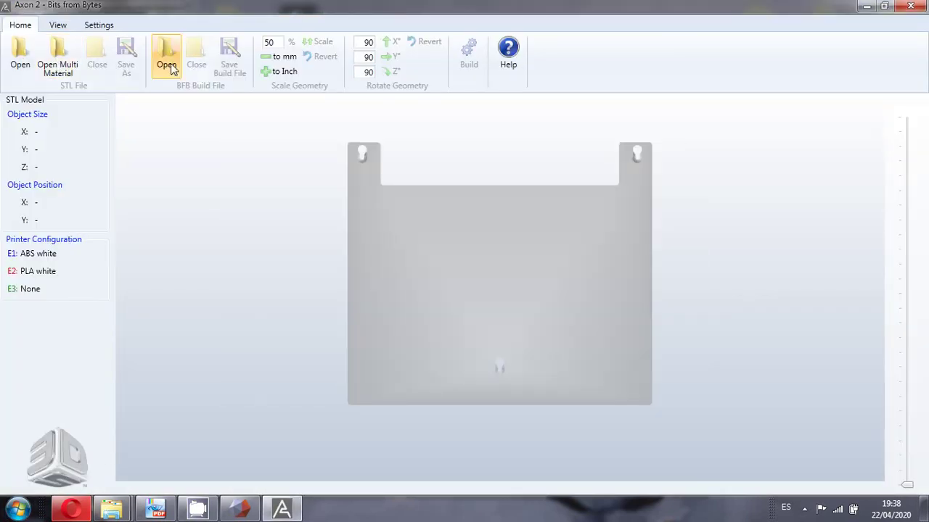
{"action": "left_click", "coordinate": [26, 66]}
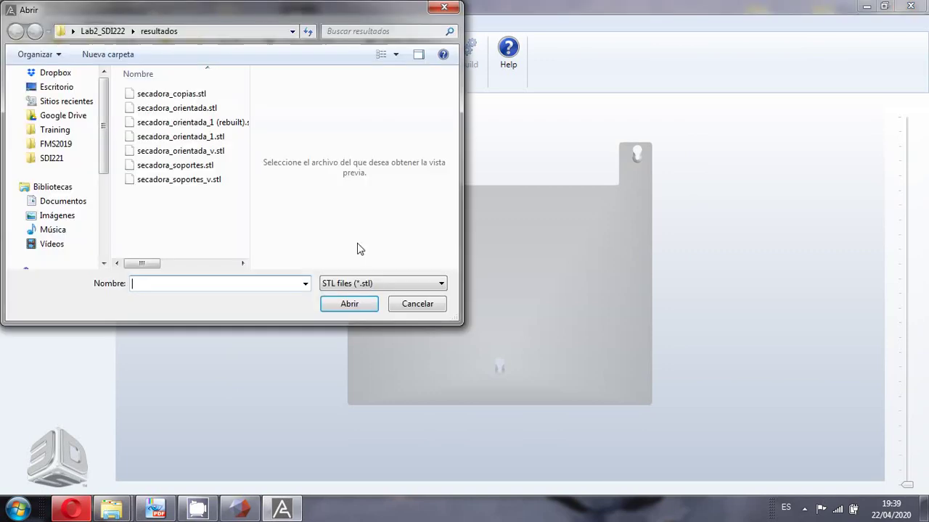
{"action": "double_click", "coordinate": [203, 95]}
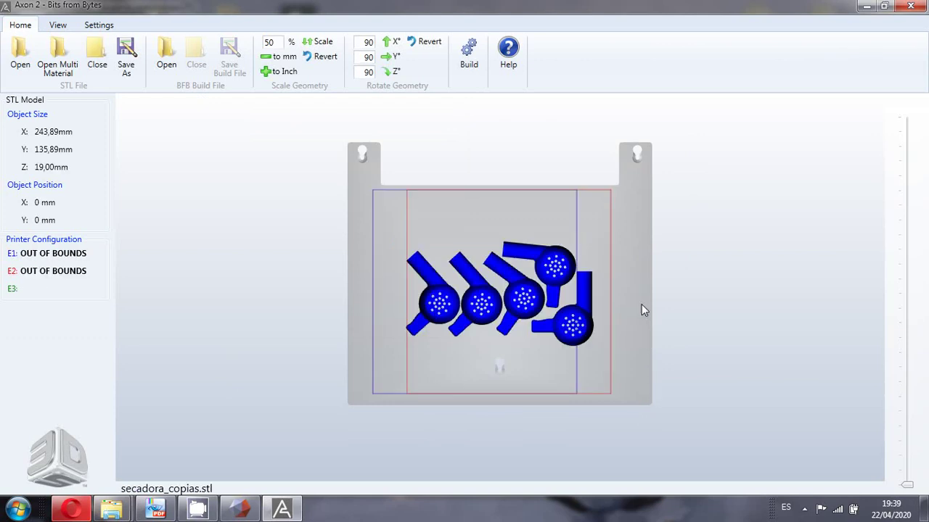
Move the packed hair dryers on the build platform to about X -20.3 mm, Y 1.8 mm.
{"action": "left_click", "coordinate": [511, 286]}
{"action": "left_click_drag", "start_coordinate": [458, 292], "coordinate": [424, 304]}
{"action": "left_click_drag", "start_coordinate": [650, 282], "coordinate": [625, 280]}
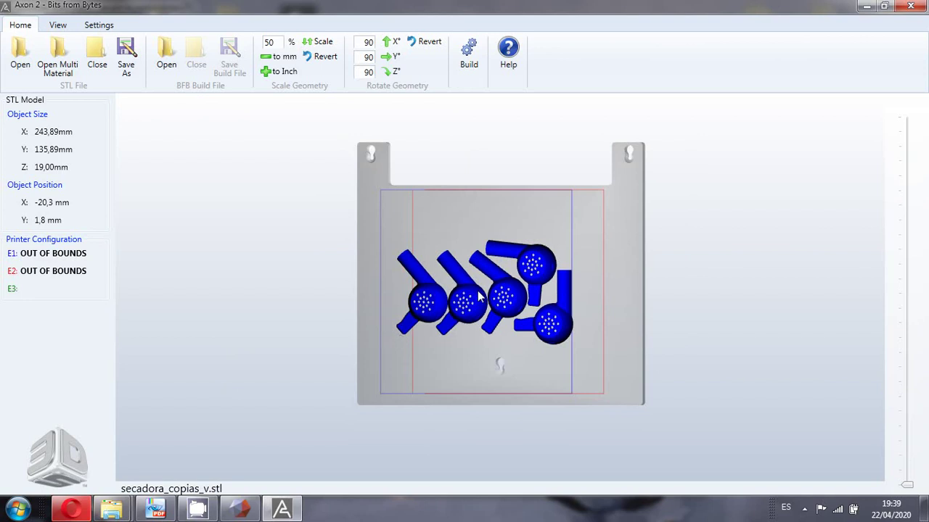
Switch to the lab guide in PDF-XChange Viewer and review section 2.9's packing instructions with Figures 2.16 and 2.17.
{"action": "left_click", "coordinate": [164, 512]}
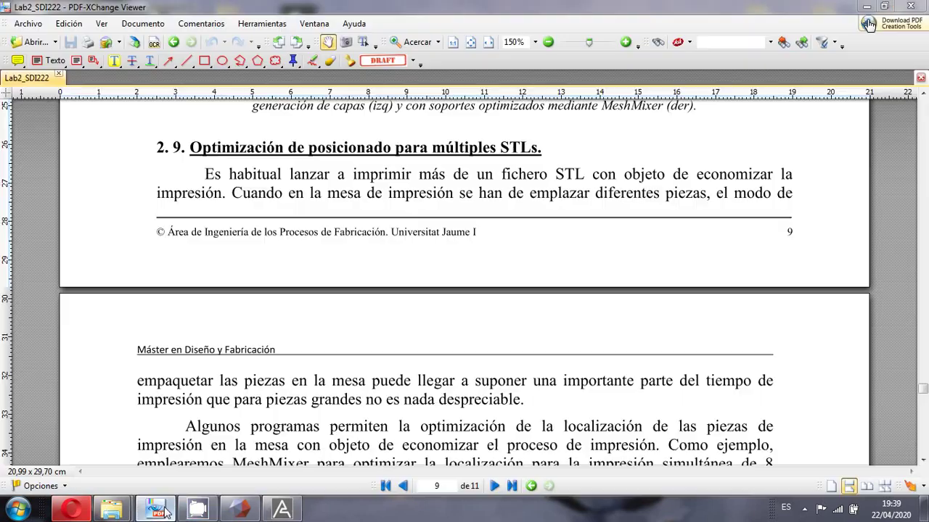
{"action": "scroll", "coordinate": [431, 268], "scroll_direction": "down", "scroll_amount": 10}
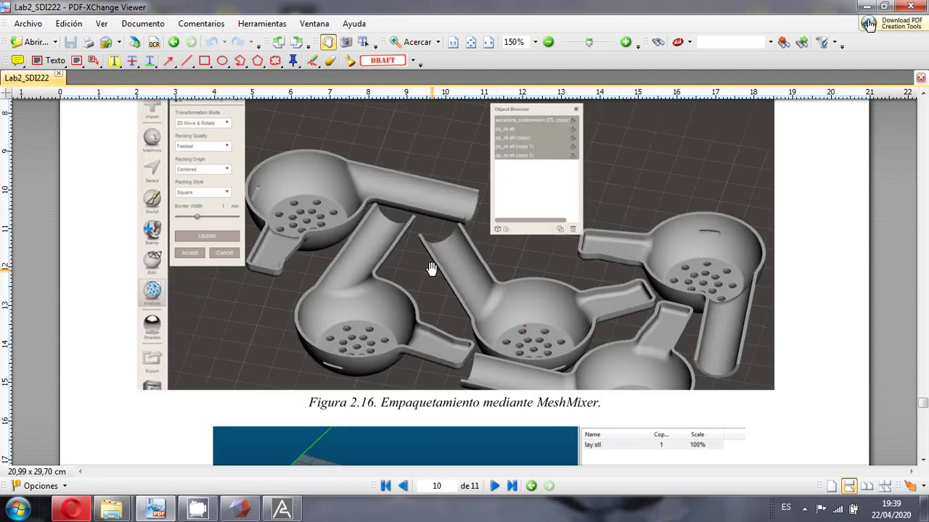
{"action": "scroll", "coordinate": [431, 268], "scroll_direction": "down", "scroll_amount": 4}
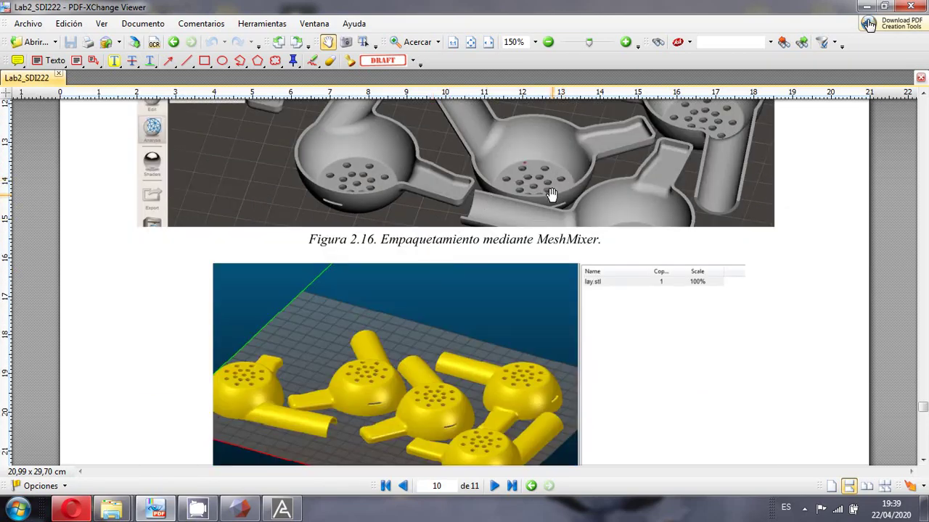
{"action": "scroll", "coordinate": [573, 195], "scroll_direction": "down", "scroll_amount": 7}
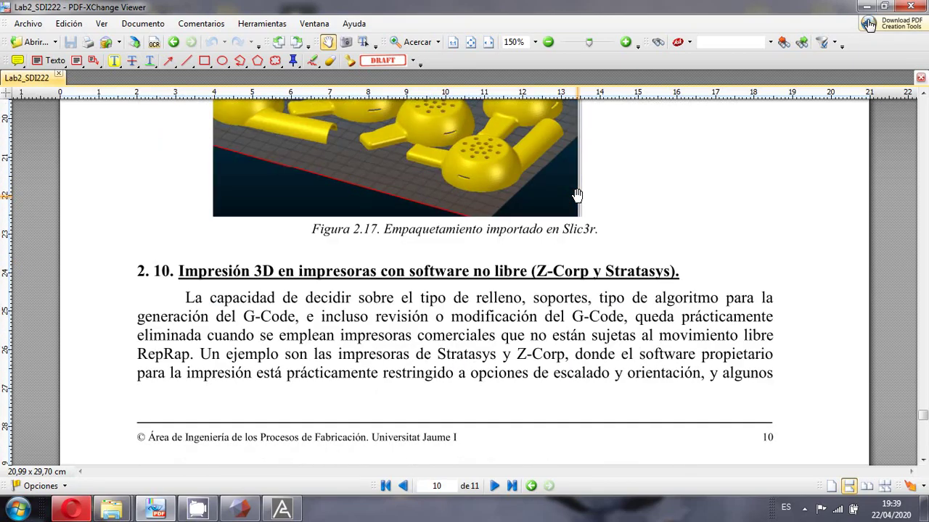
{"action": "scroll", "coordinate": [576, 195], "scroll_direction": "up", "scroll_amount": 15}
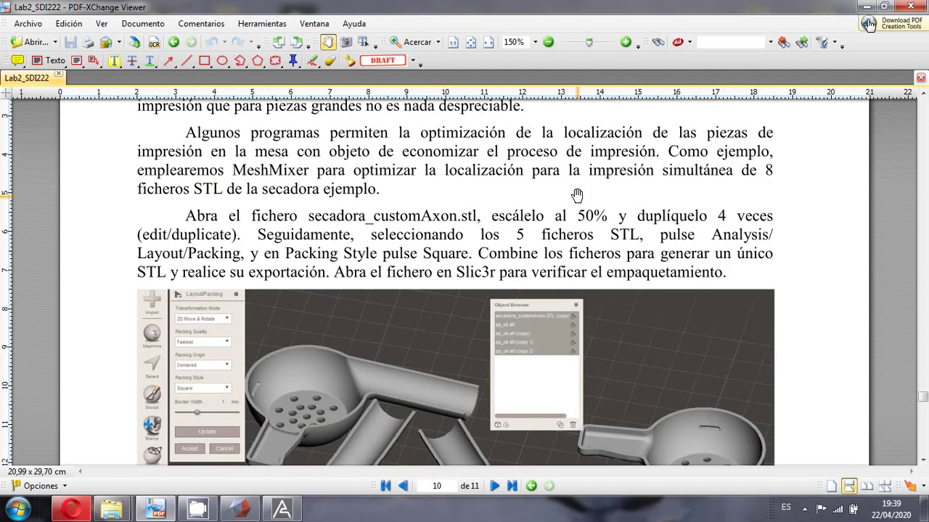
Read section 2.10 on 3D printing with non-free Z-Corp and Stratasys software, including Figures 2.18 and 2.19, up to the exercises in 2.11.
{"action": "scroll", "coordinate": [576, 194], "scroll_direction": "down", "scroll_amount": 15}
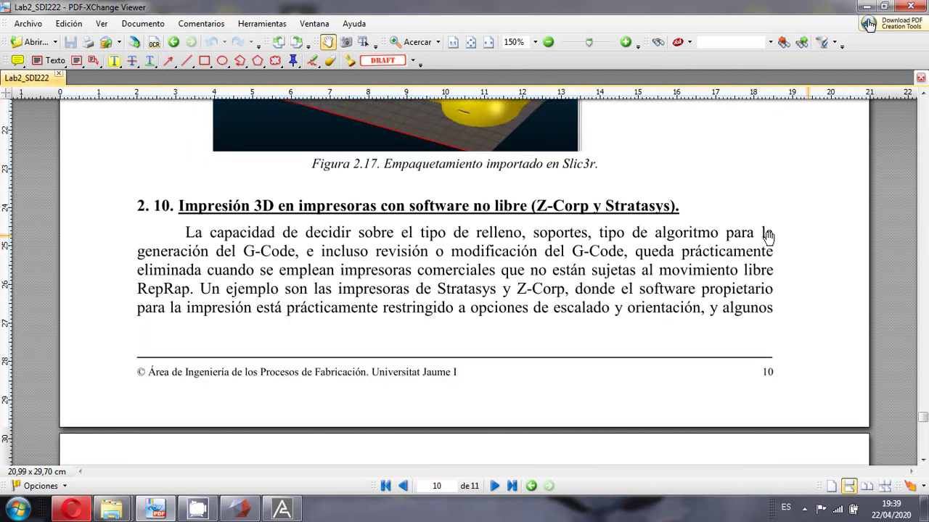
{"action": "scroll", "coordinate": [681, 270], "scroll_direction": "down", "scroll_amount": 2, "text": "ctrl"}
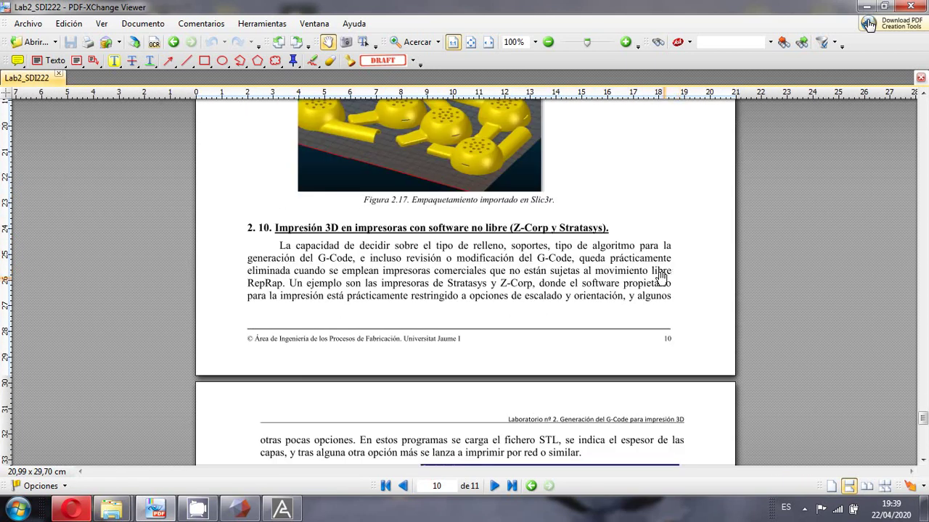
{"action": "scroll", "coordinate": [661, 274], "scroll_direction": "up", "scroll_amount": 1, "text": "ctrl"}
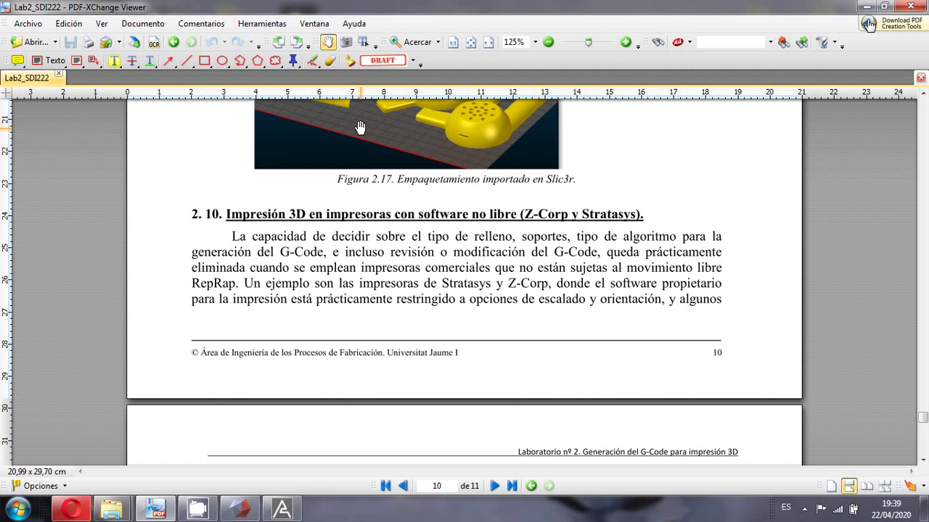
{"action": "scroll", "coordinate": [552, 257], "scroll_direction": "down", "scroll_amount": 3}
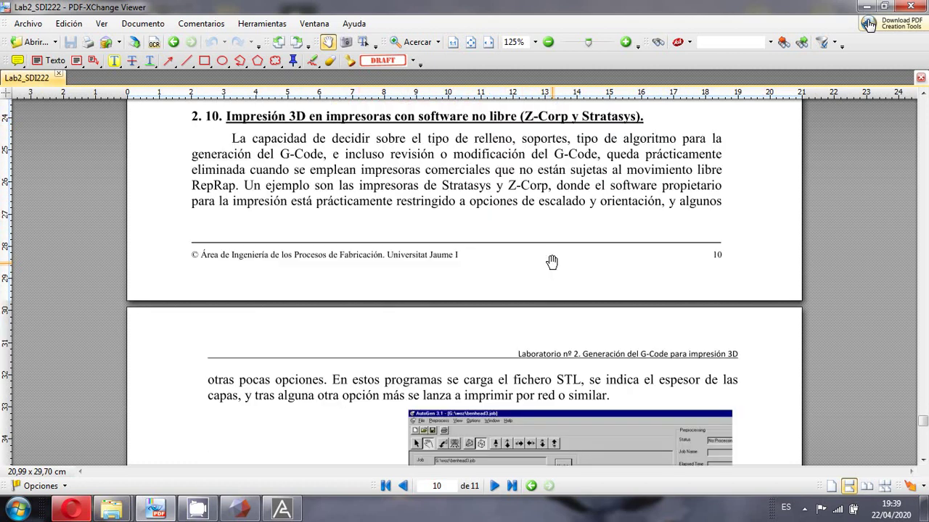
{"action": "scroll", "coordinate": [552, 262], "scroll_direction": "up", "scroll_amount": 1}
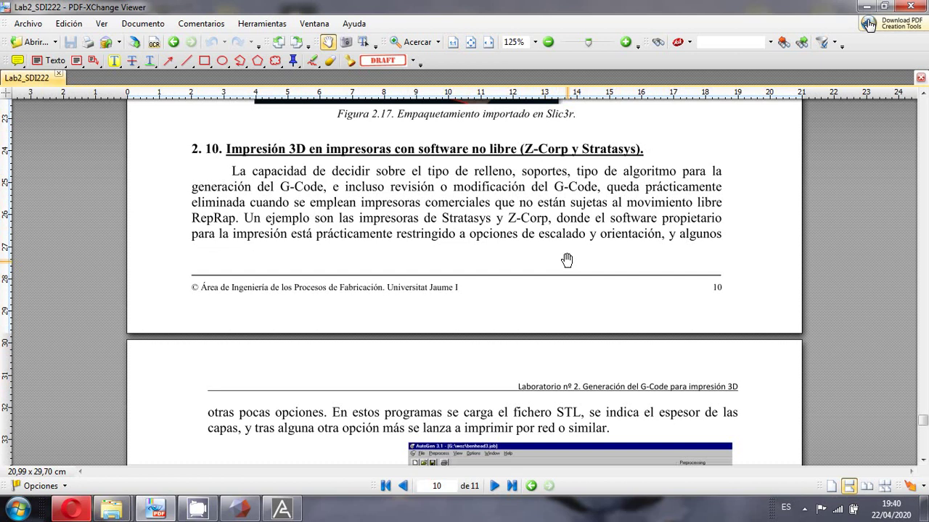
{"action": "scroll", "coordinate": [567, 258], "scroll_direction": "down", "scroll_amount": 2}
{"action": "scroll", "coordinate": [567, 258], "scroll_direction": "up", "scroll_amount": 2}
{"action": "scroll", "coordinate": [562, 232], "scroll_direction": "down", "scroll_amount": 1}
{"action": "scroll", "coordinate": [558, 212], "scroll_direction": "down", "scroll_amount": 9}
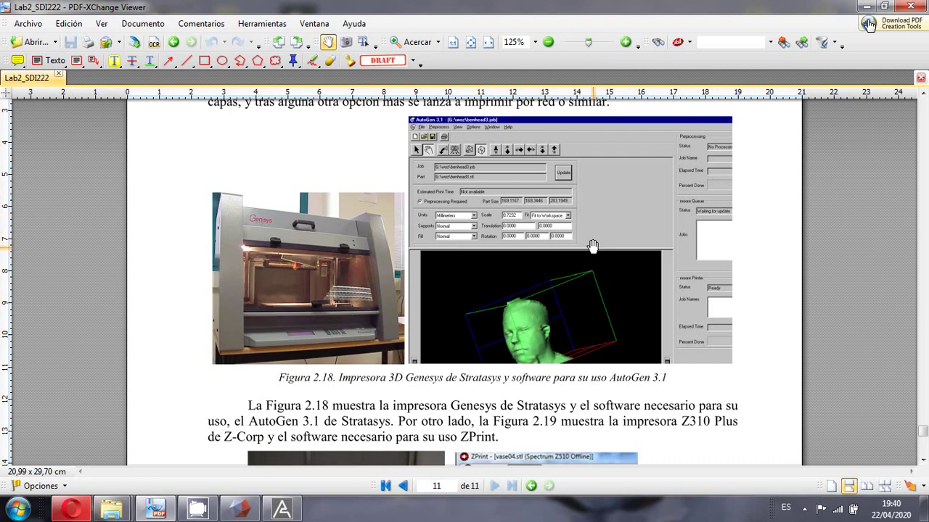
{"action": "scroll", "coordinate": [344, 269], "scroll_direction": "down", "scroll_amount": 5}
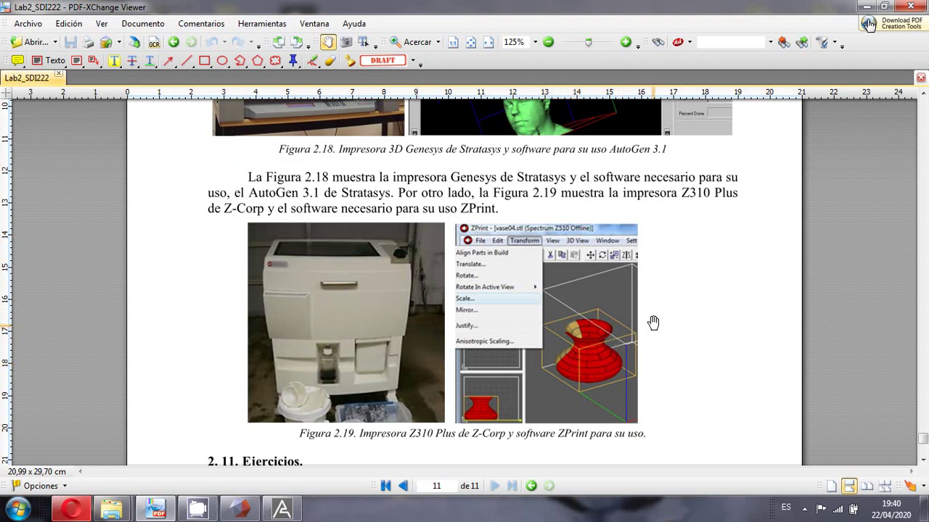
{"action": "scroll", "coordinate": [653, 322], "scroll_direction": "down", "scroll_amount": 1}
{"action": "scroll", "coordinate": [653, 322], "scroll_direction": "down", "scroll_amount": 1}
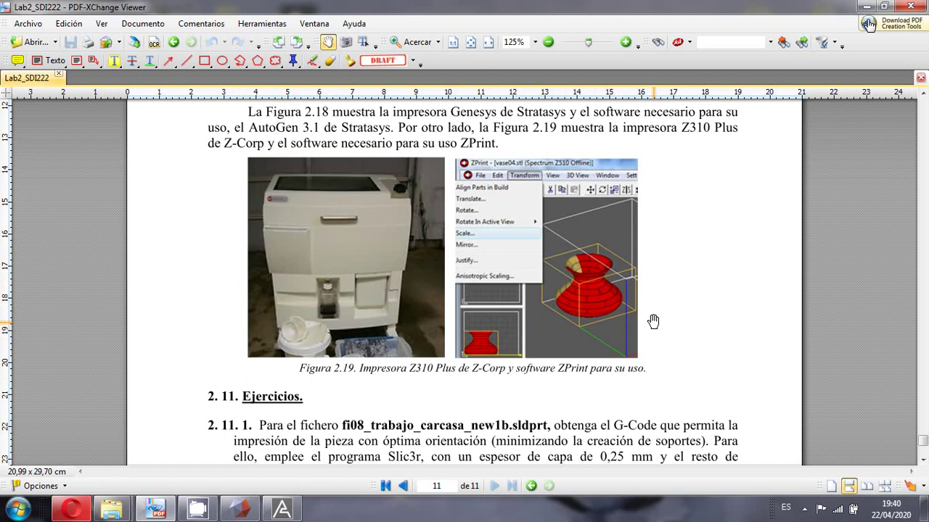